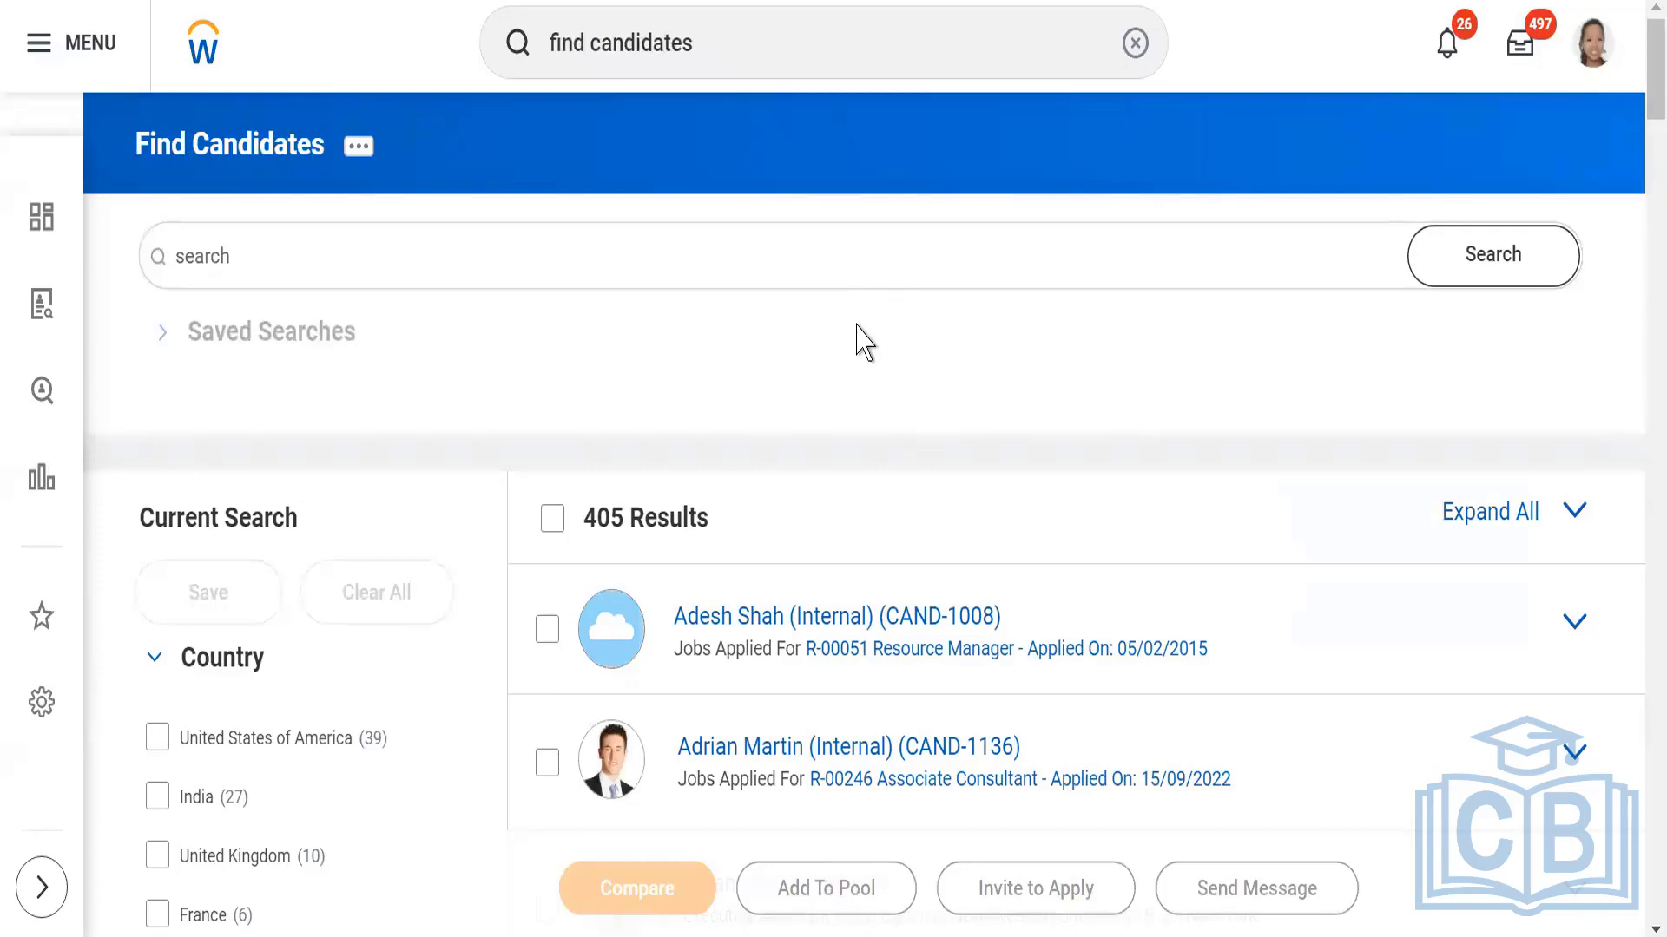
{"action": "scroll", "coordinate": [859, 356], "scroll_direction": "down", "scroll_amount": 2}
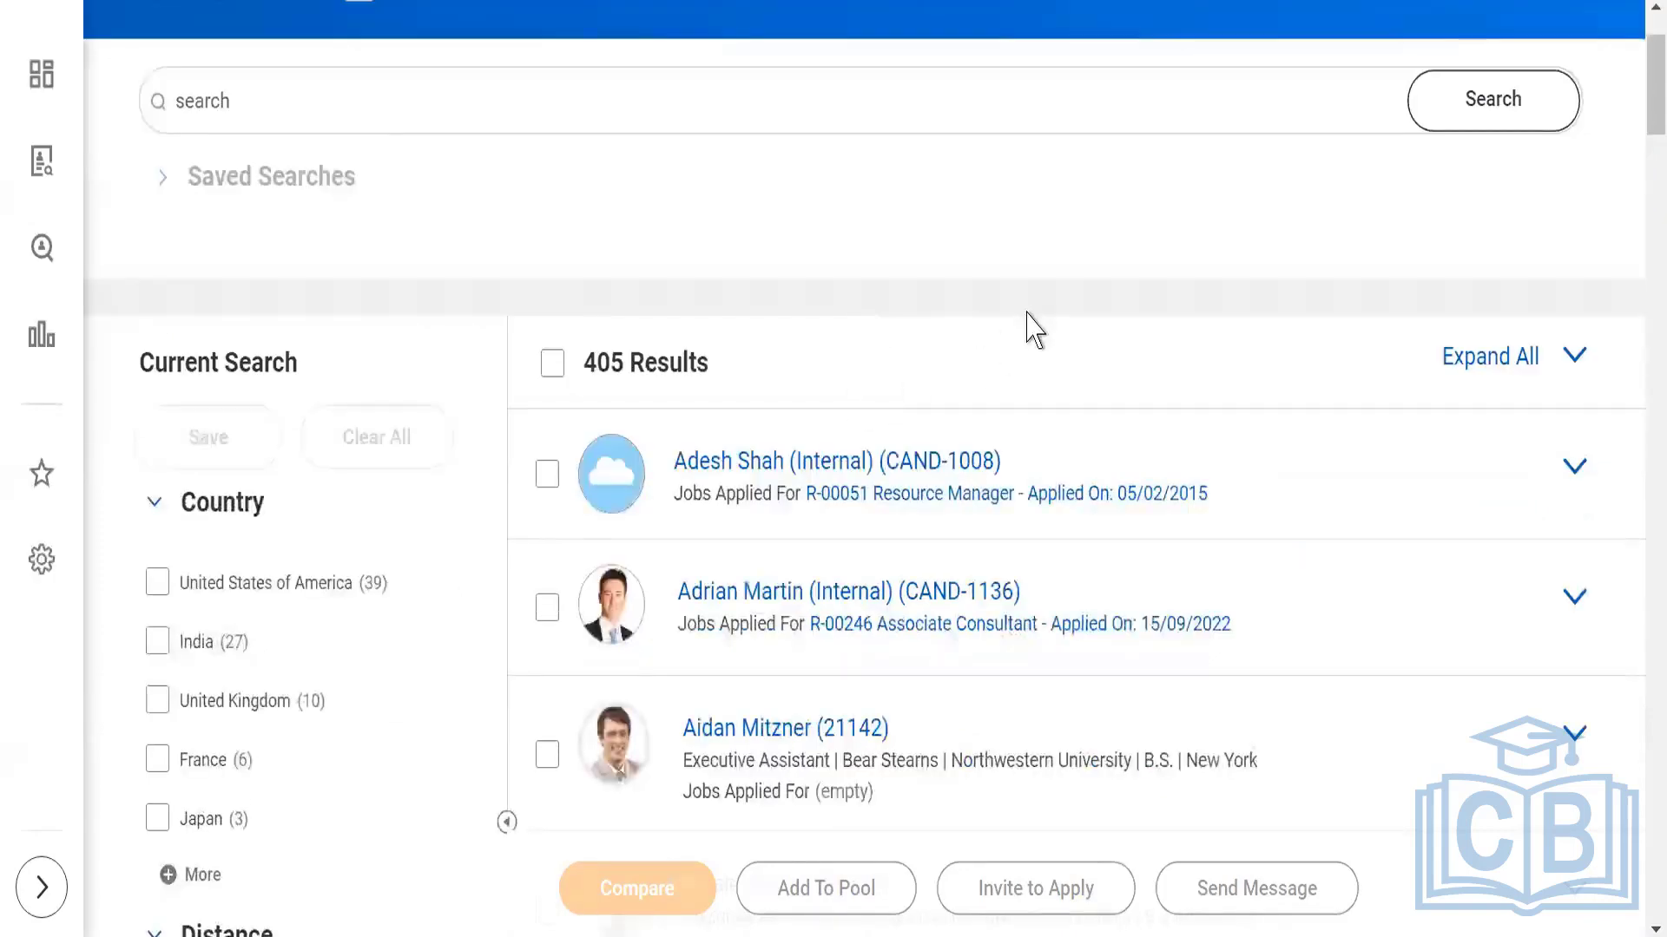
{"action": "scroll", "coordinate": [955, 347], "scroll_direction": "up", "scroll_amount": 2}
{"action": "scroll", "coordinate": [904, 345], "scroll_direction": "down", "scroll_amount": 2}
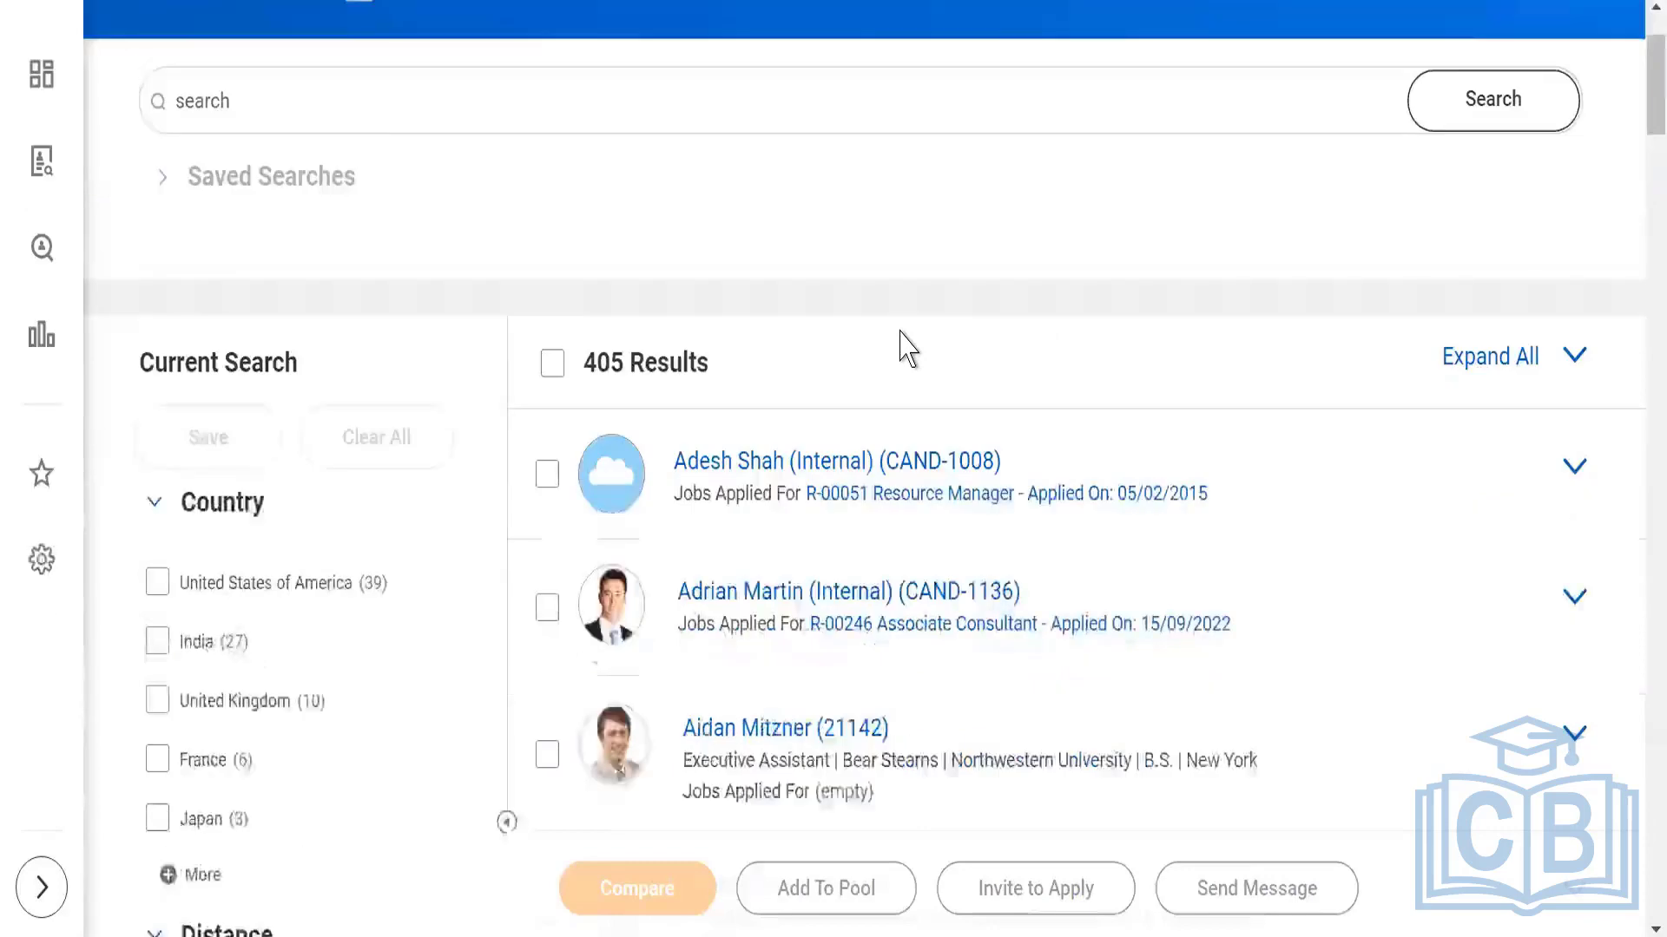
{"action": "scroll", "coordinate": [903, 345], "scroll_direction": "up", "scroll_amount": 2}
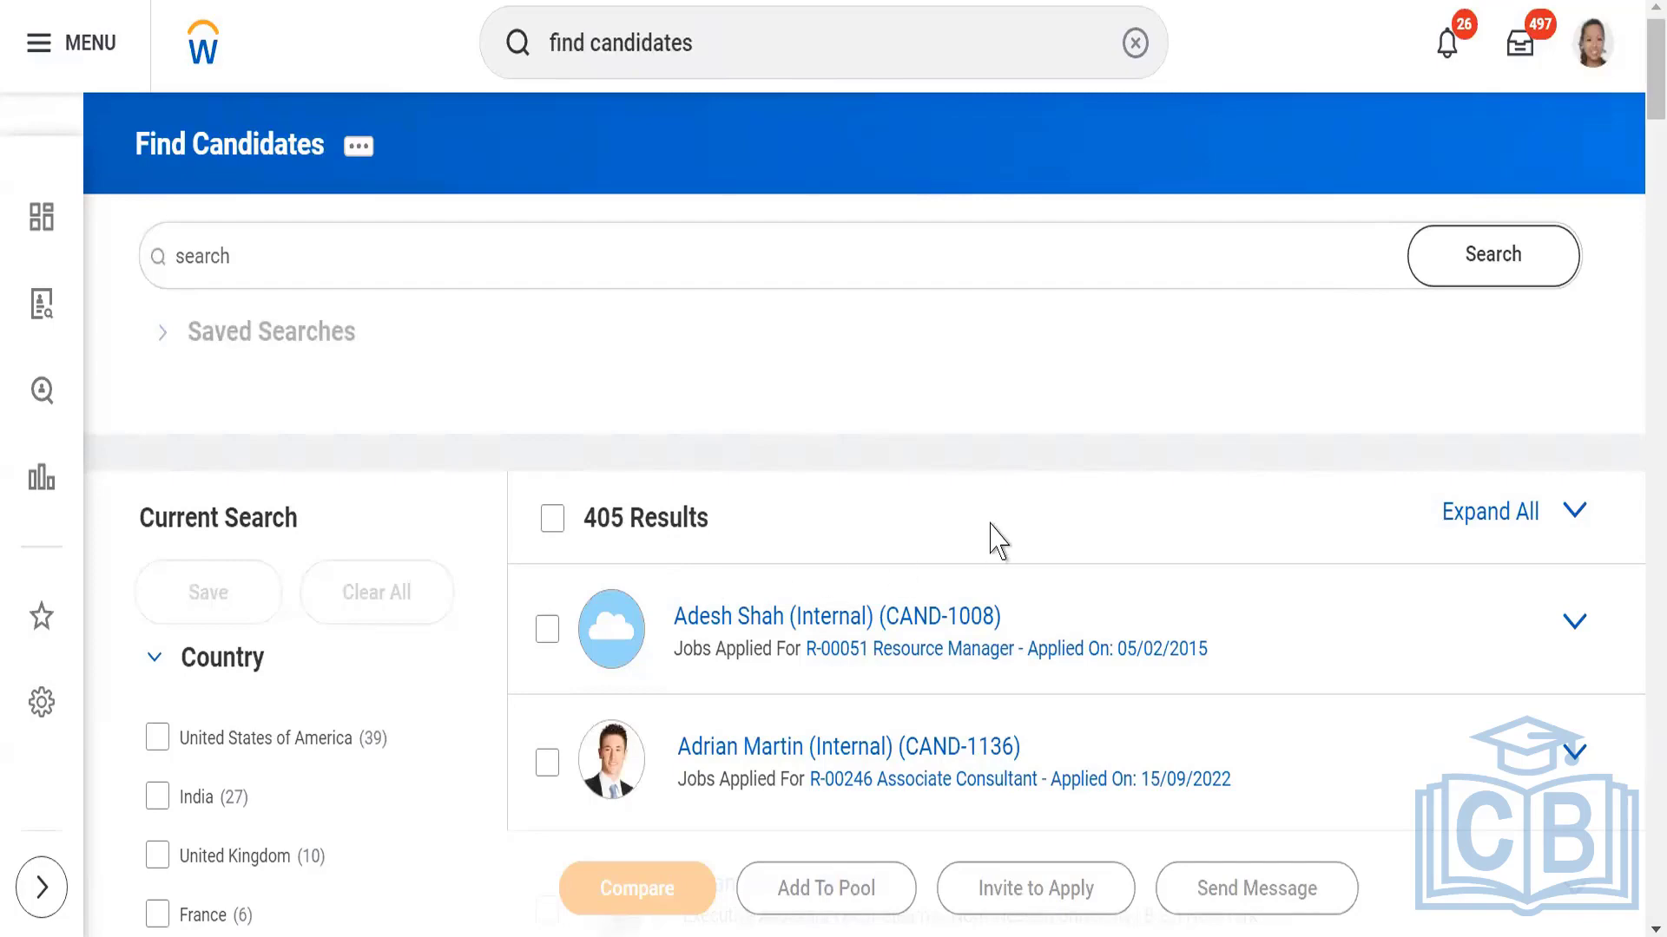
Filter the candidate results by the External candidate type.
{"action": "scroll", "coordinate": [711, 399], "scroll_direction": "down", "scroll_amount": 3}
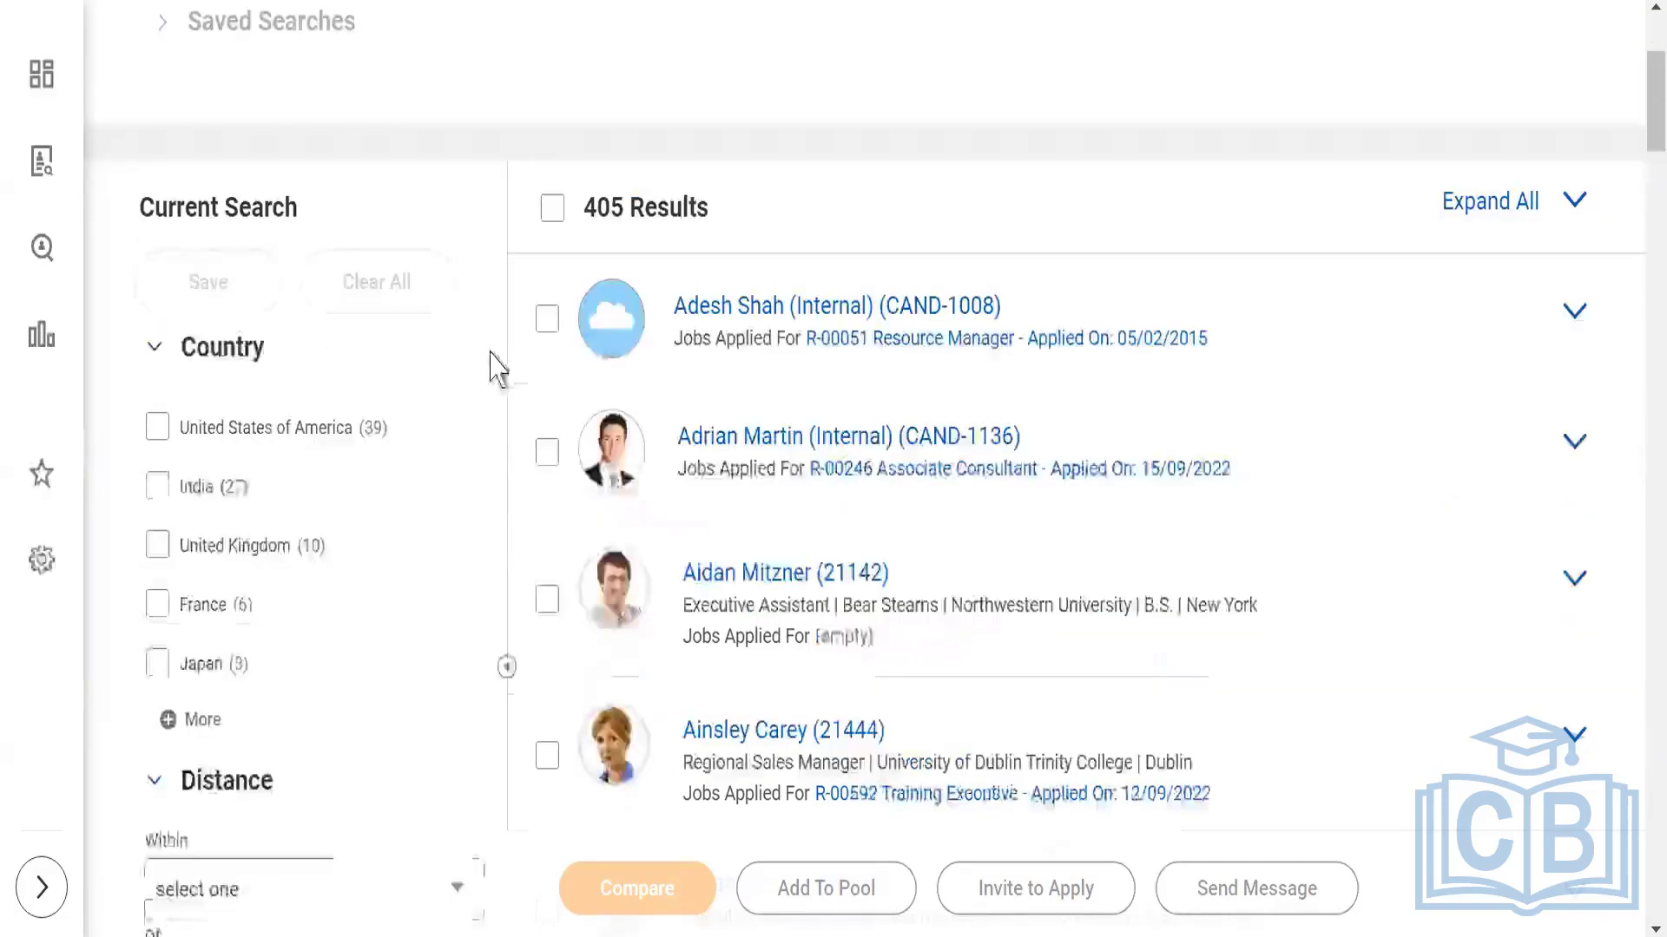
{"action": "scroll", "coordinate": [476, 382], "scroll_direction": "down", "scroll_amount": 4}
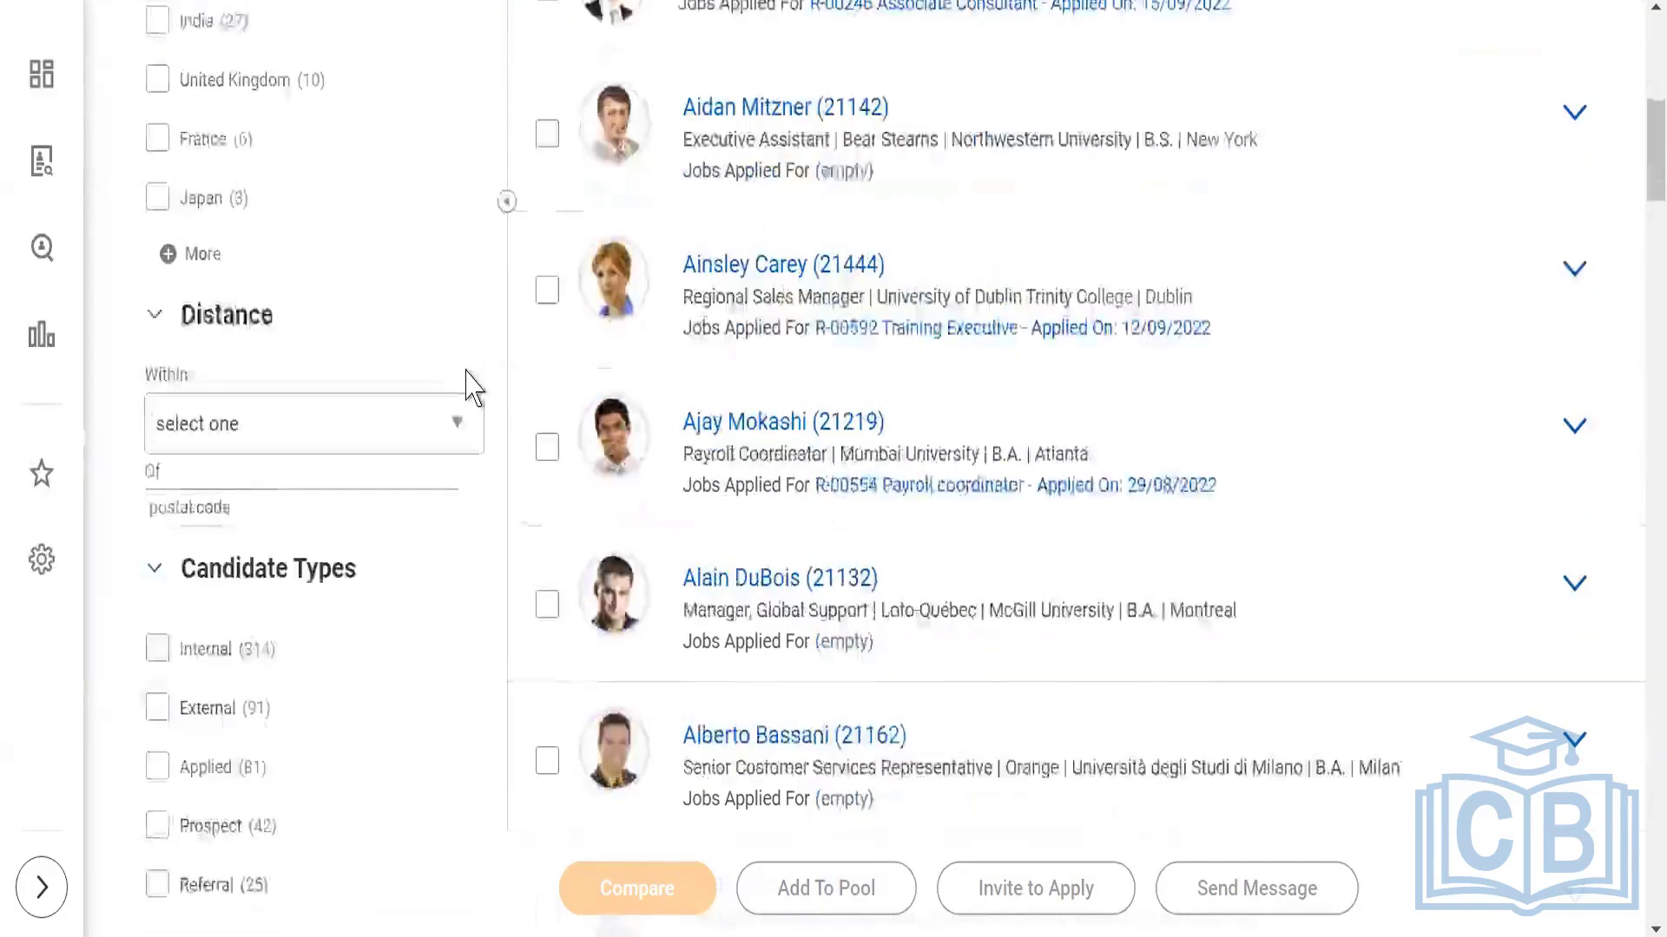
{"action": "scroll", "coordinate": [474, 386], "scroll_direction": "down", "scroll_amount": 2}
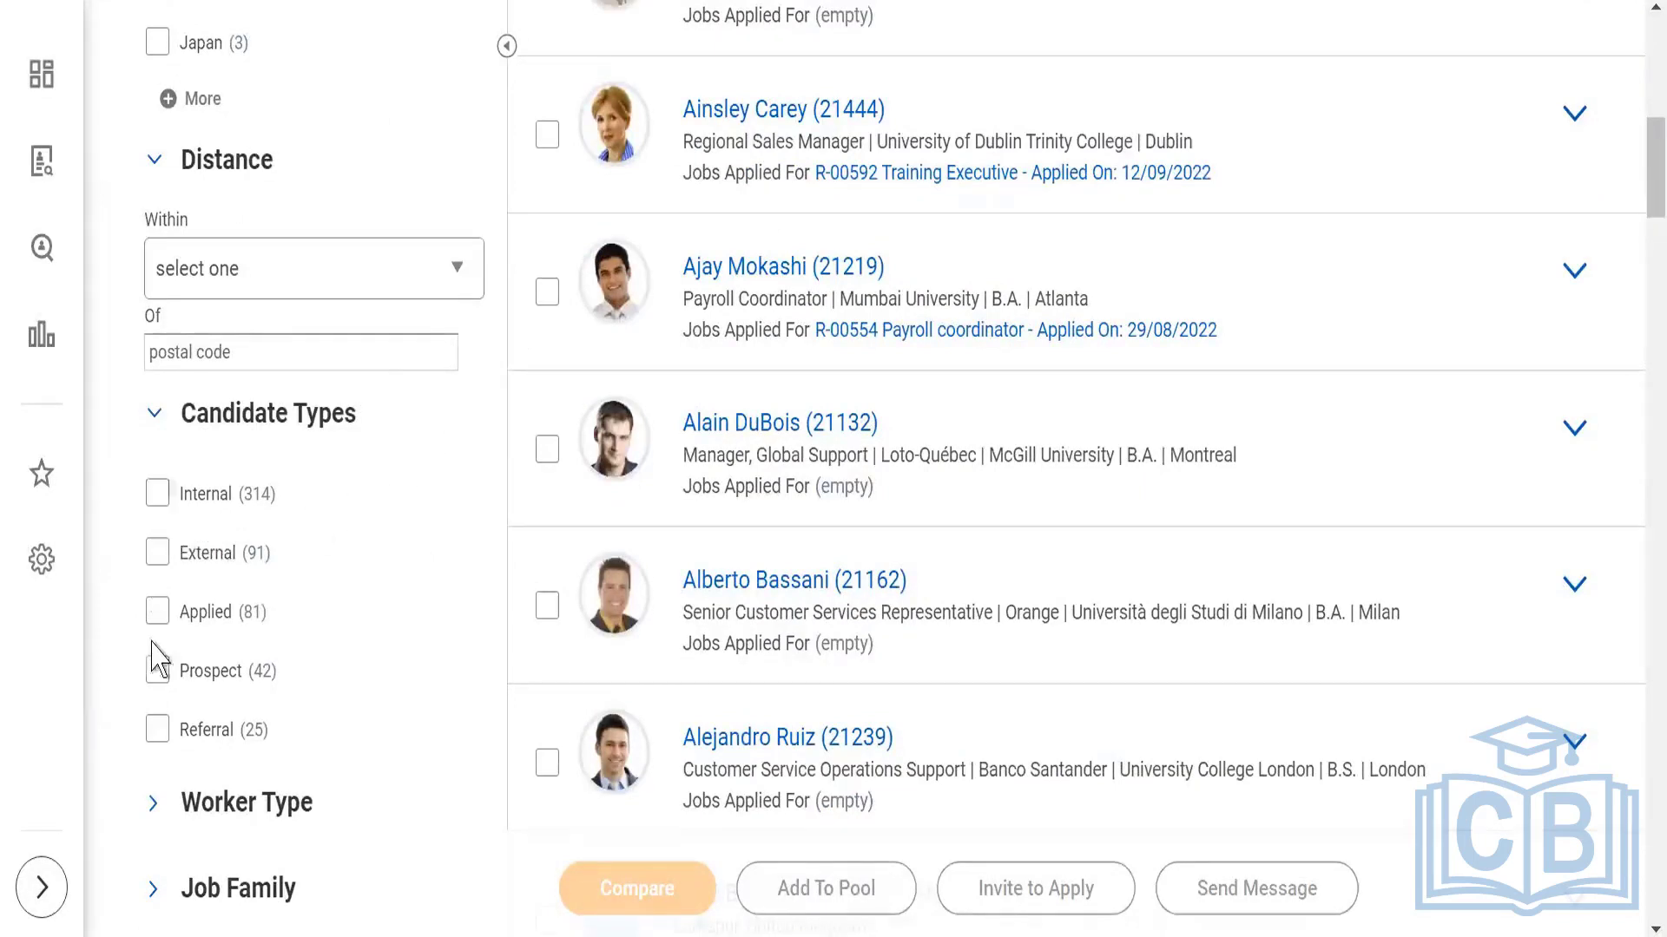
{"action": "left_click", "coordinate": [156, 553]}
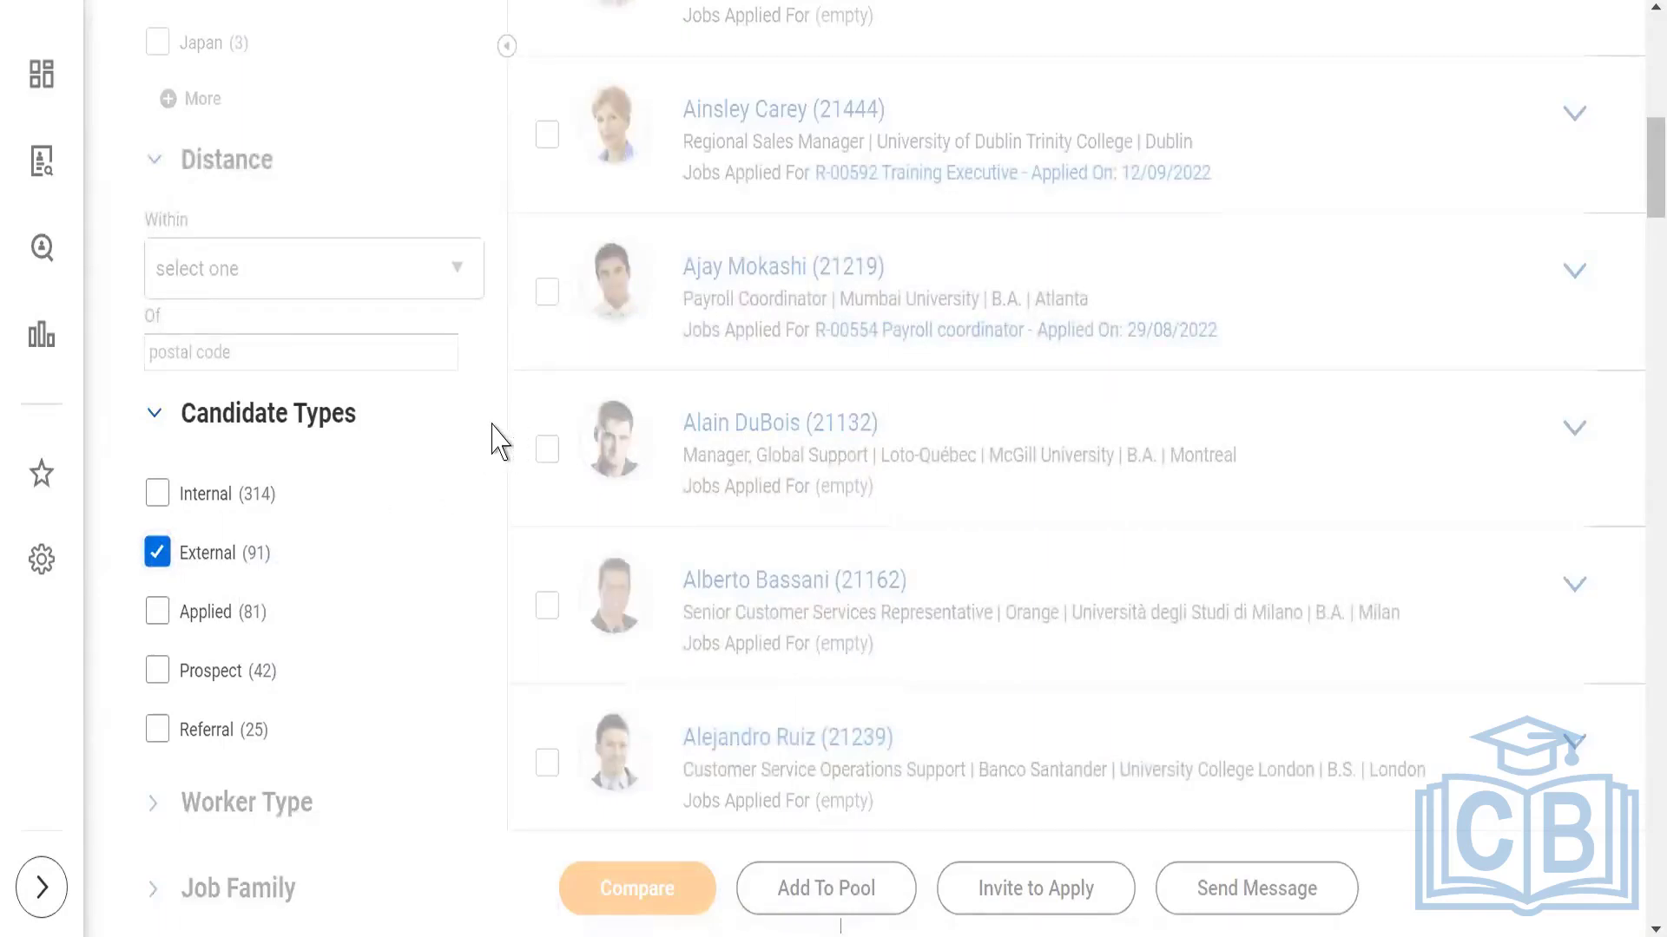
{"action": "scroll", "coordinate": [599, 430], "scroll_direction": "up", "scroll_amount": 10}
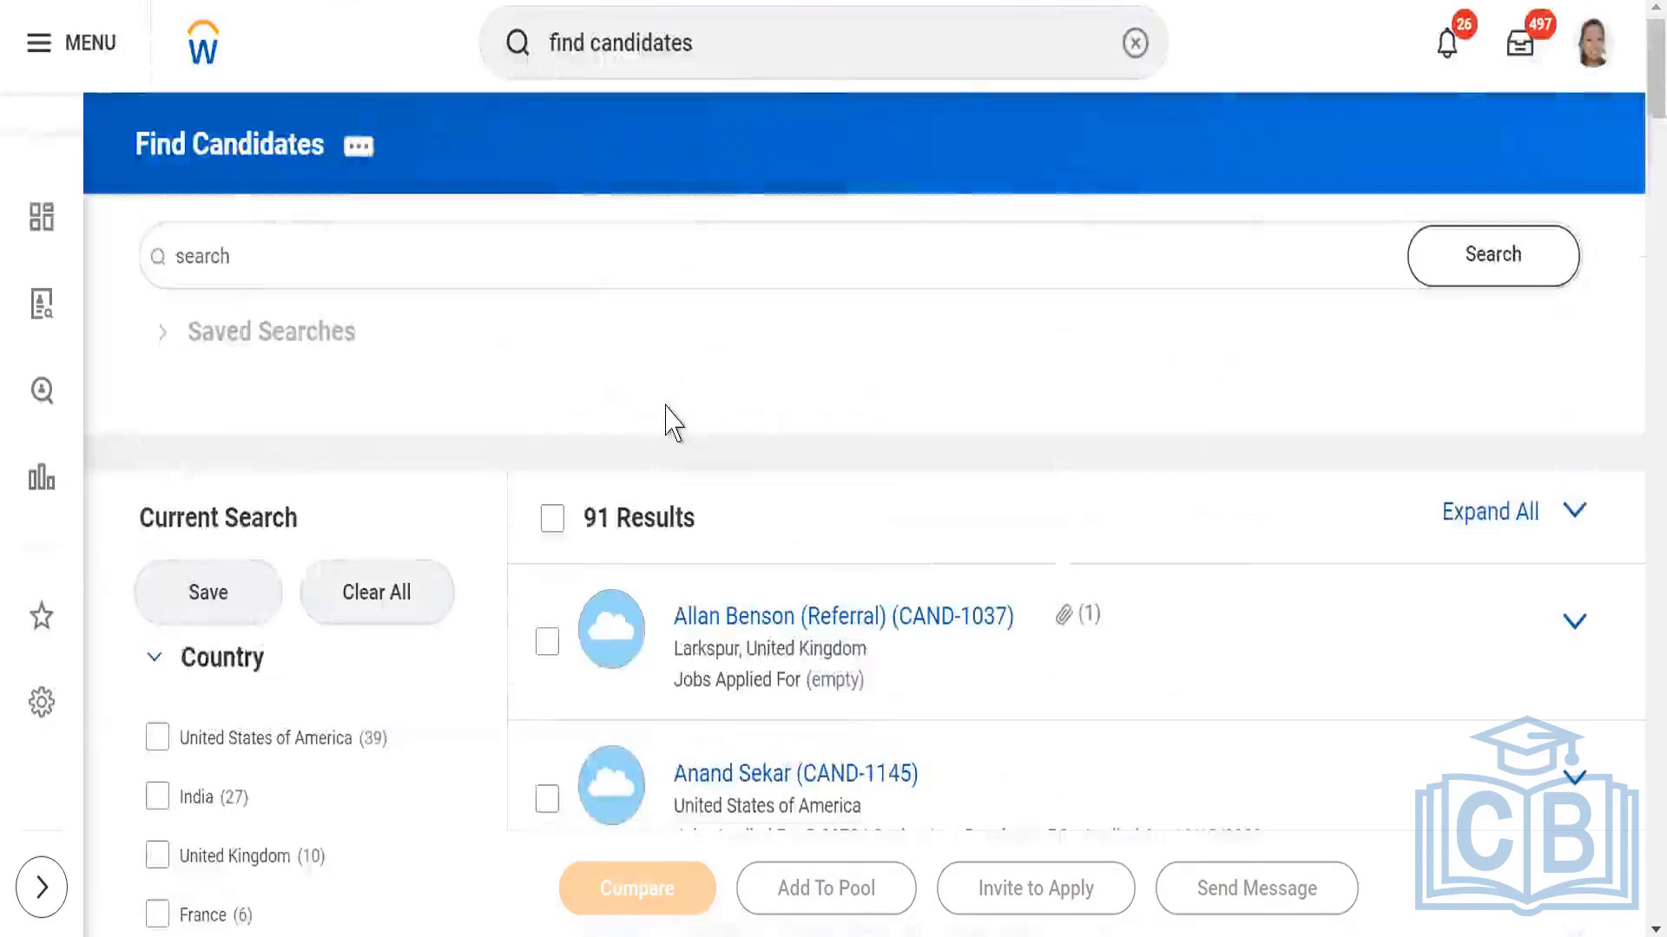
Add the Prospect candidate type to the search filters alongside External and review the results list.
{"action": "scroll", "coordinate": [674, 419], "scroll_direction": "down", "scroll_amount": 3}
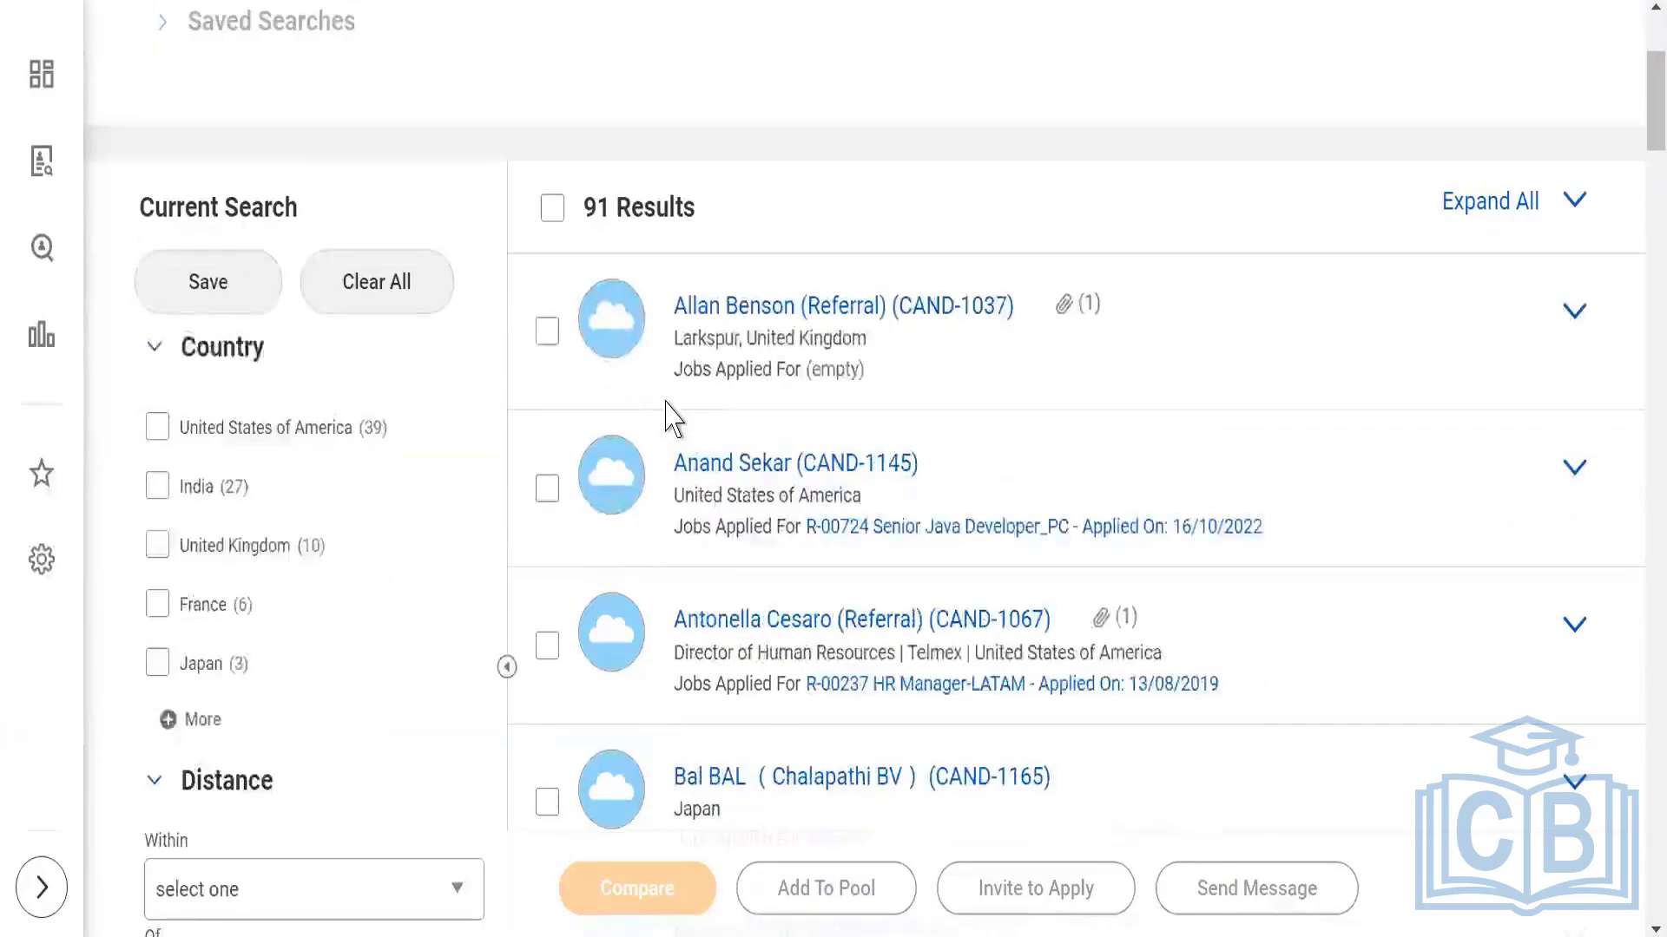
{"action": "scroll", "coordinate": [674, 419], "scroll_direction": "down", "scroll_amount": 5}
{"action": "scroll", "coordinate": [425, 503], "scroll_direction": "down", "scroll_amount": 2}
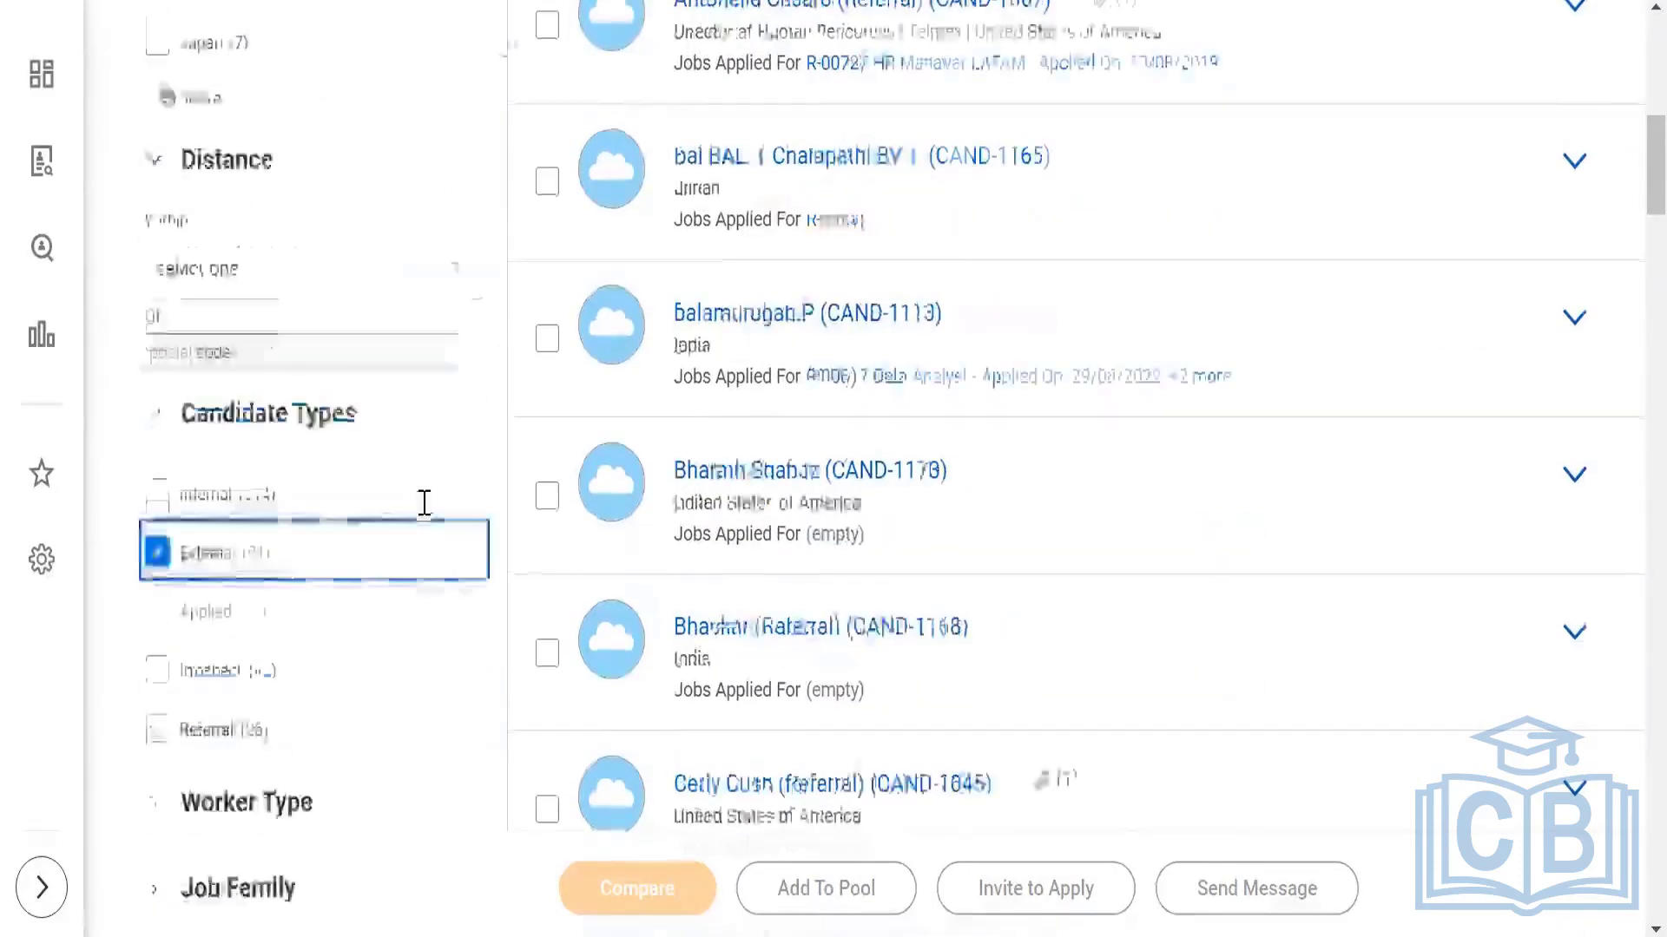
{"action": "scroll", "coordinate": [425, 502], "scroll_direction": "down", "scroll_amount": 5}
{"action": "scroll", "coordinate": [398, 551], "scroll_direction": "up", "scroll_amount": 5}
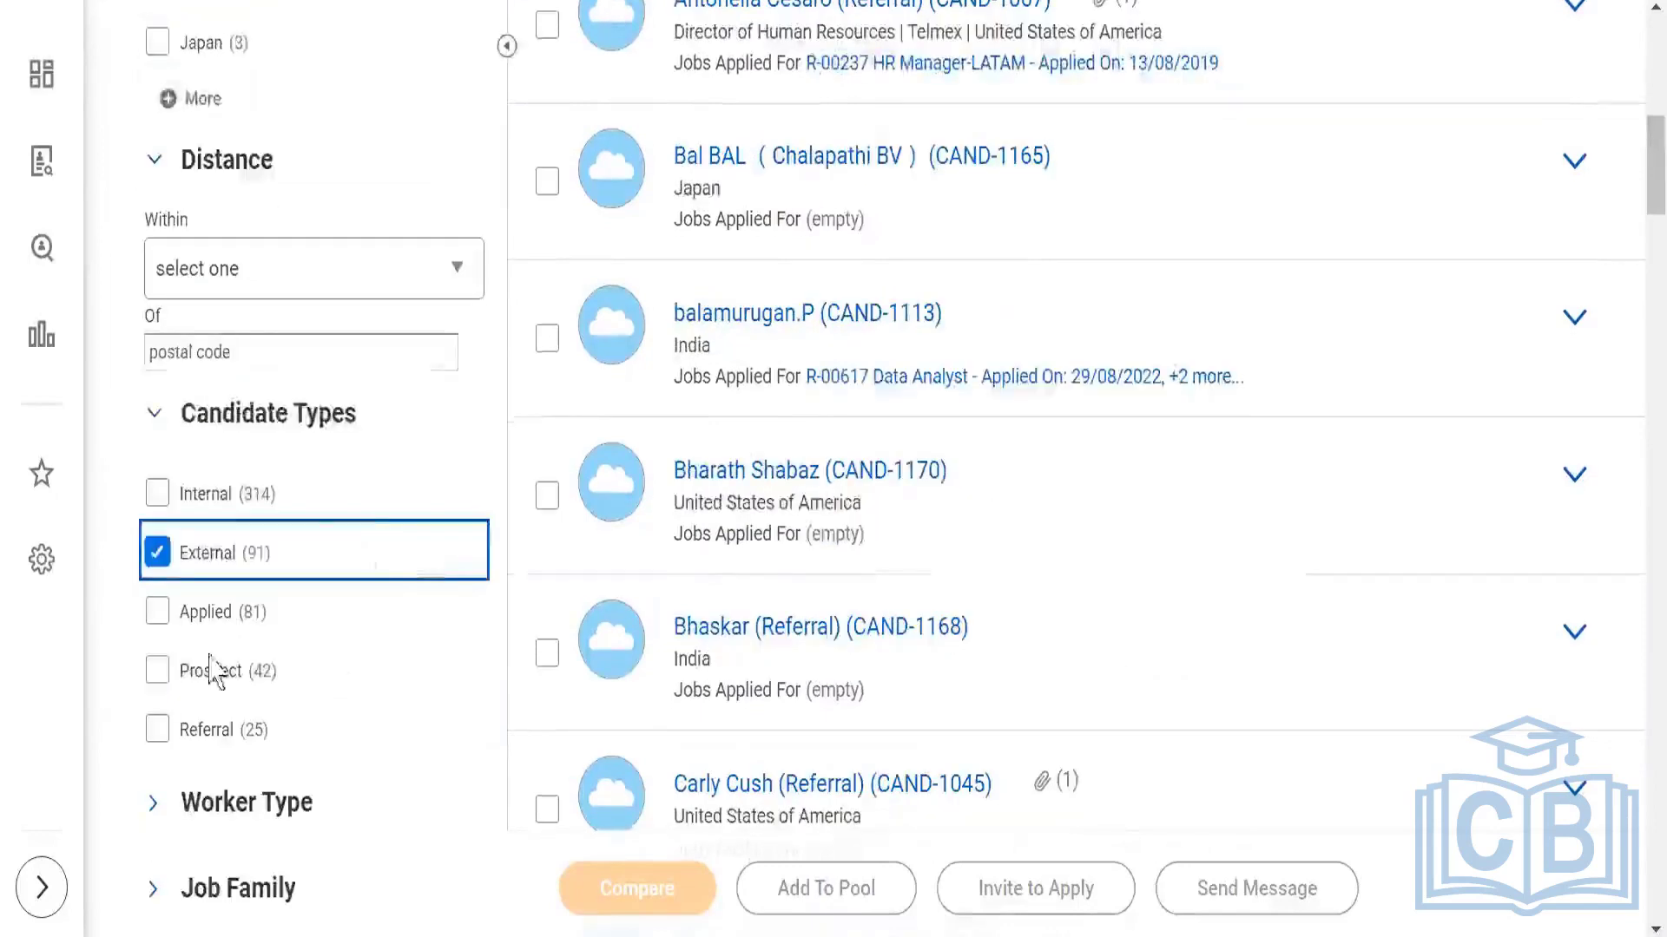
{"action": "left_click", "coordinate": [252, 669]}
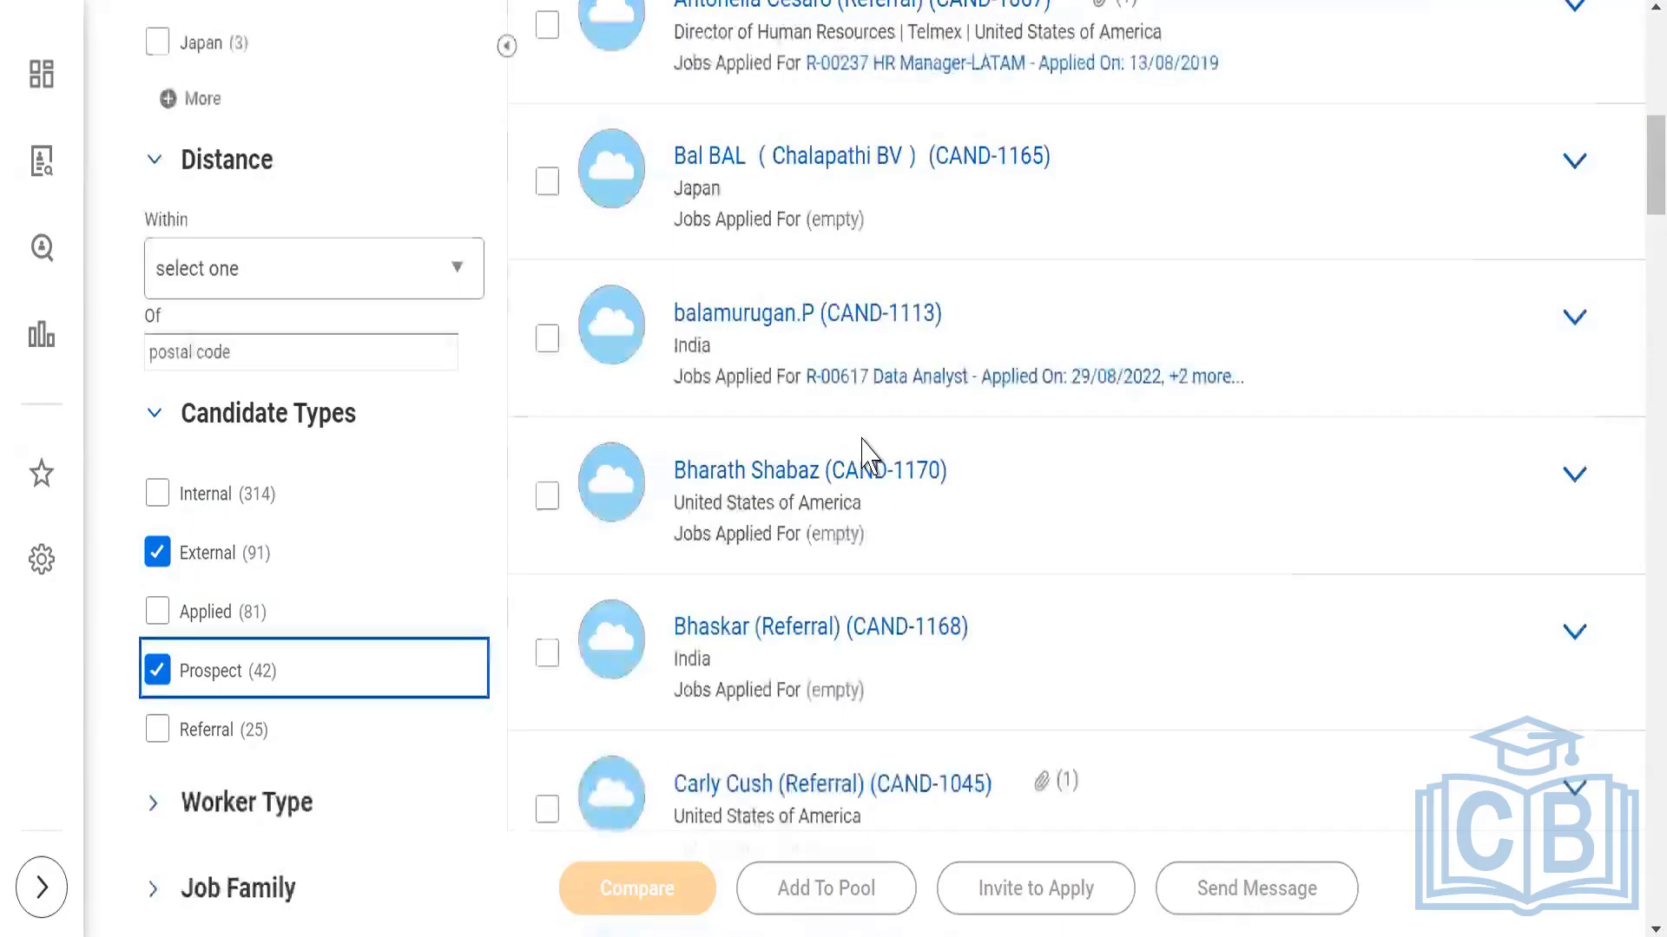
{"action": "scroll", "coordinate": [865, 456], "scroll_direction": "up", "scroll_amount": 7}
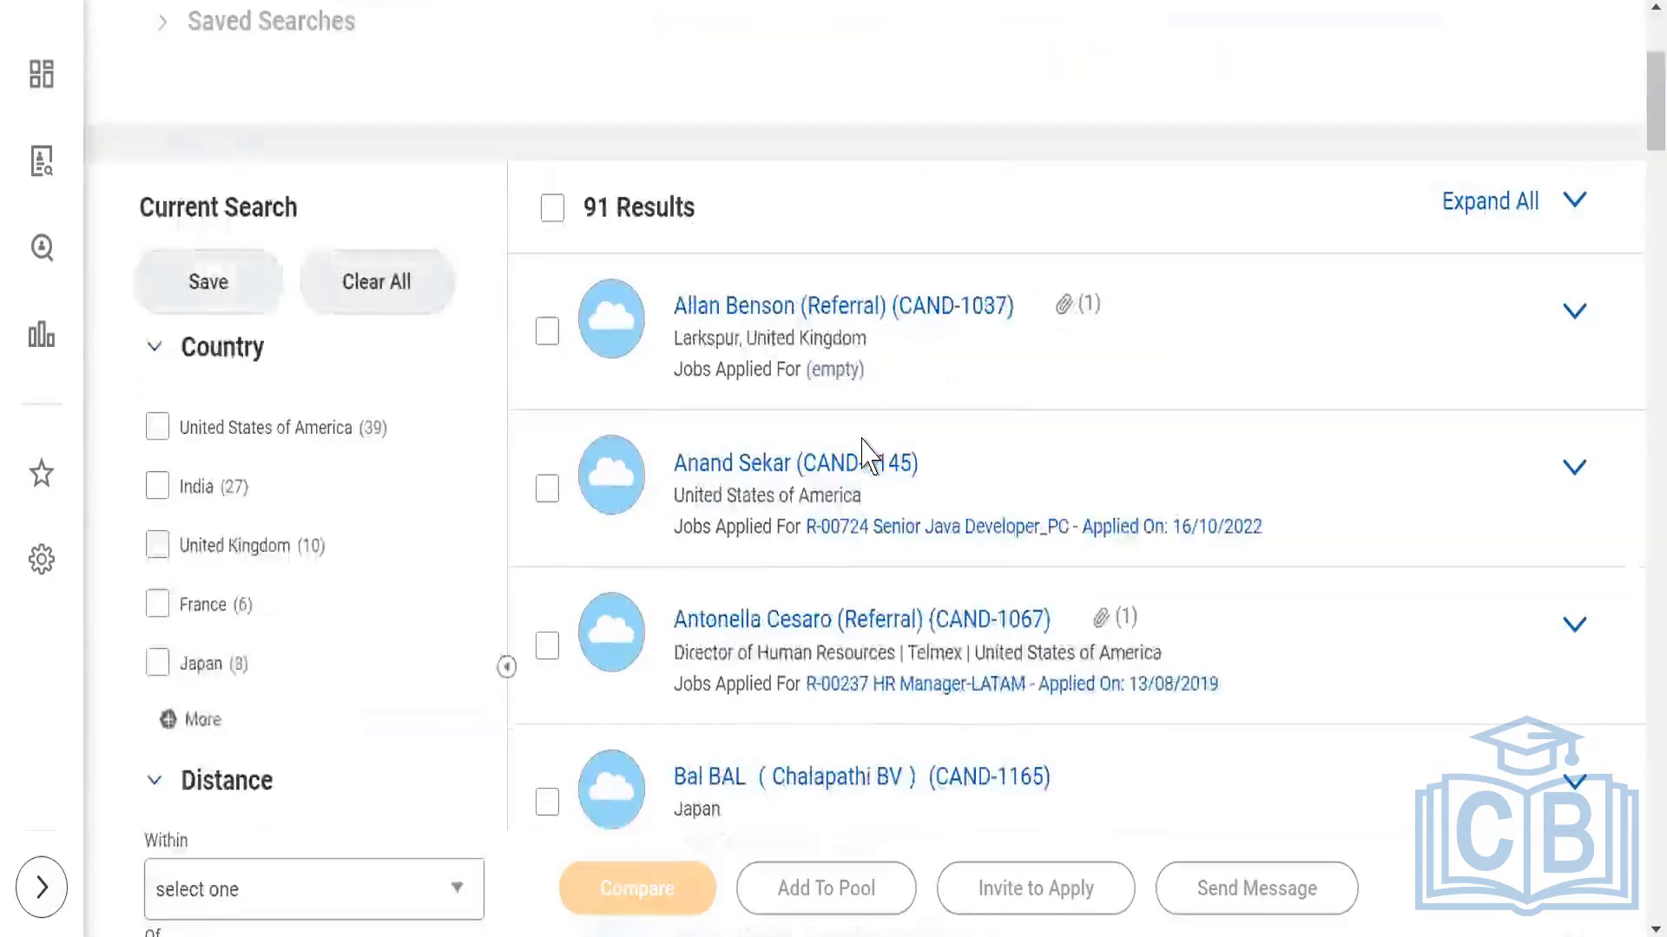
{"action": "scroll", "coordinate": [865, 456], "scroll_direction": "down", "scroll_amount": 5}
{"action": "scroll", "coordinate": [833, 486], "scroll_direction": "down", "scroll_amount": 2}
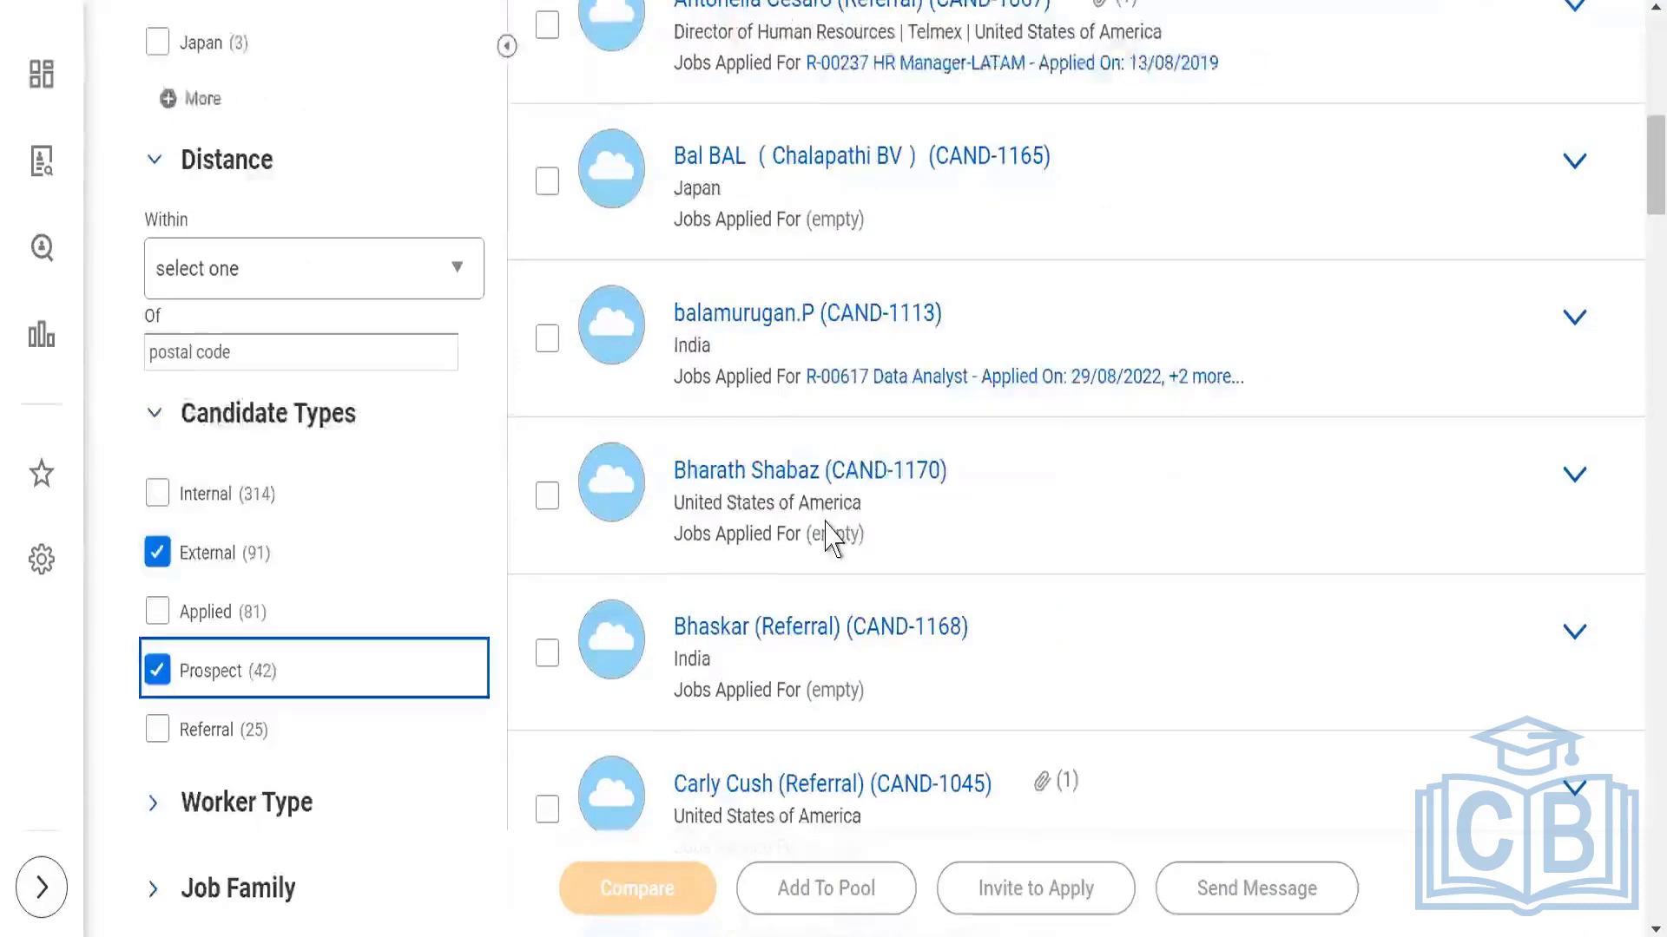
Expand the Worker Type and Job Profiles filters to view their available options.
{"action": "scroll", "coordinate": [829, 539], "scroll_direction": "down", "scroll_amount": 3}
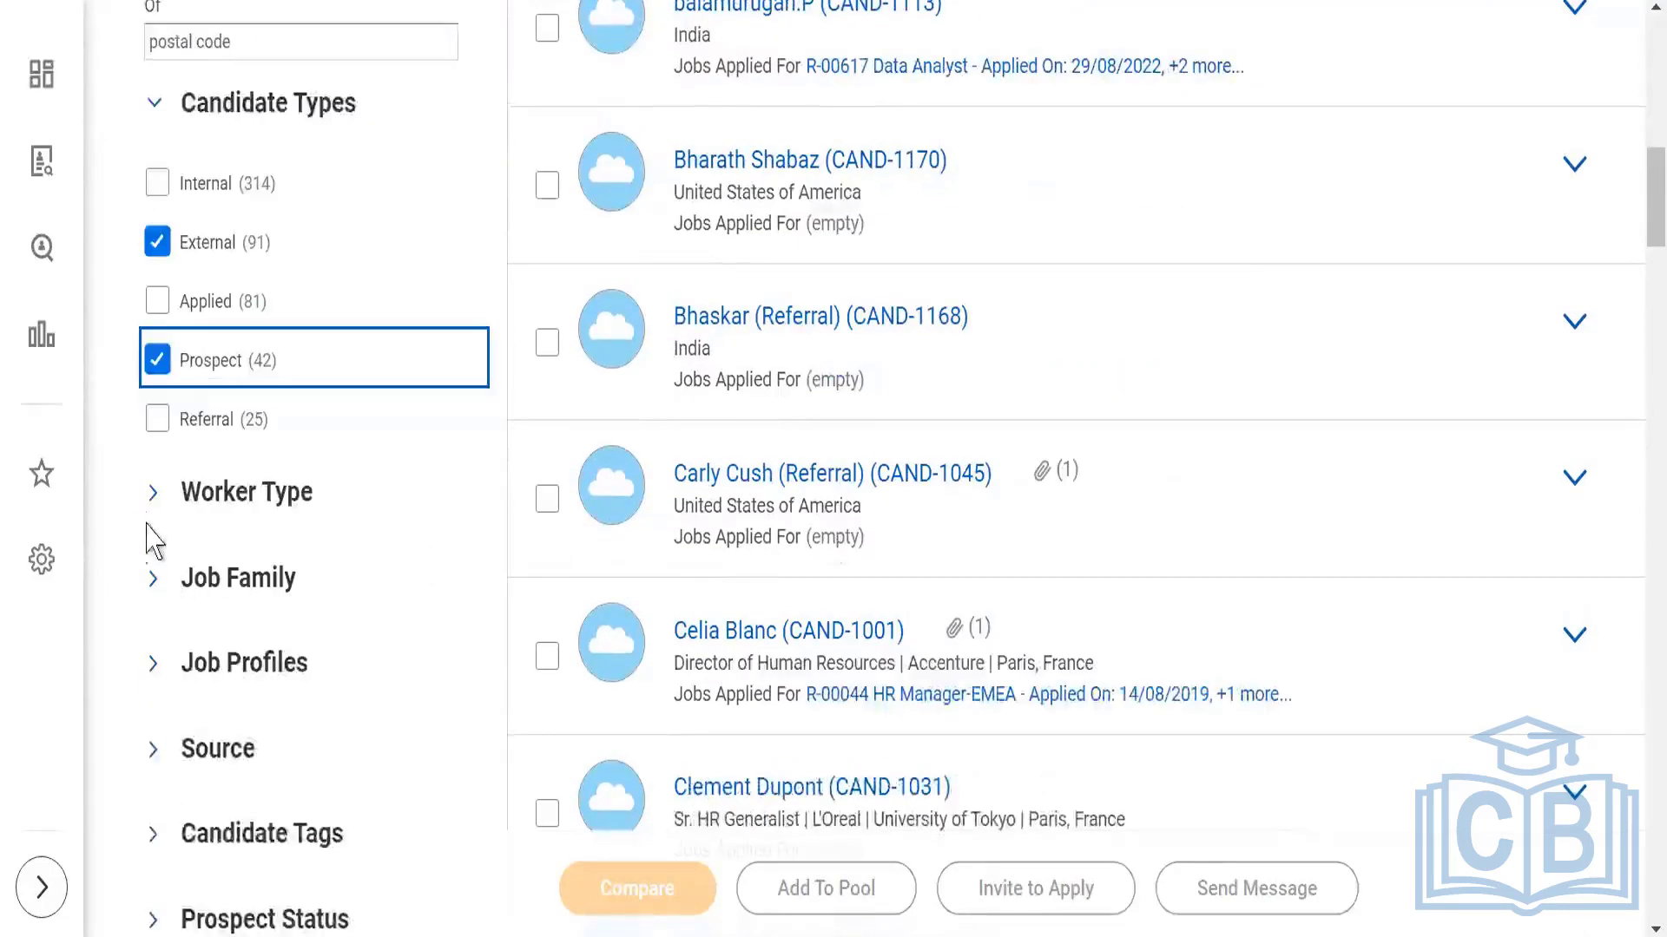
{"action": "left_click", "coordinate": [151, 496]}
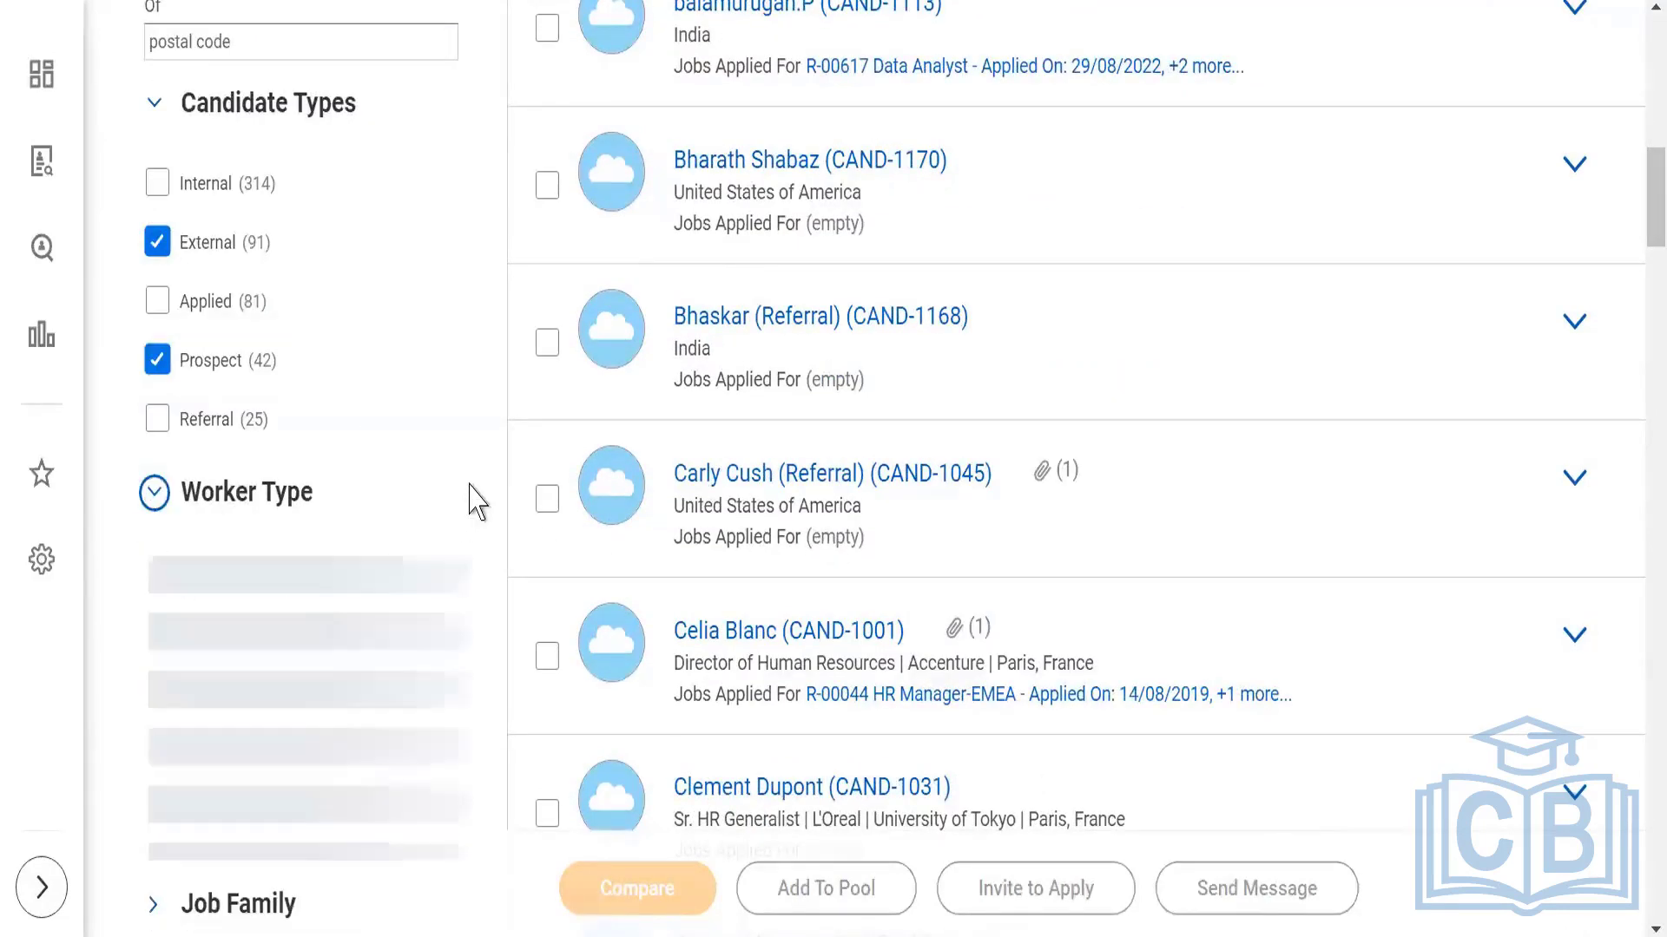
{"action": "scroll", "coordinate": [420, 465], "scroll_direction": "down", "scroll_amount": 2}
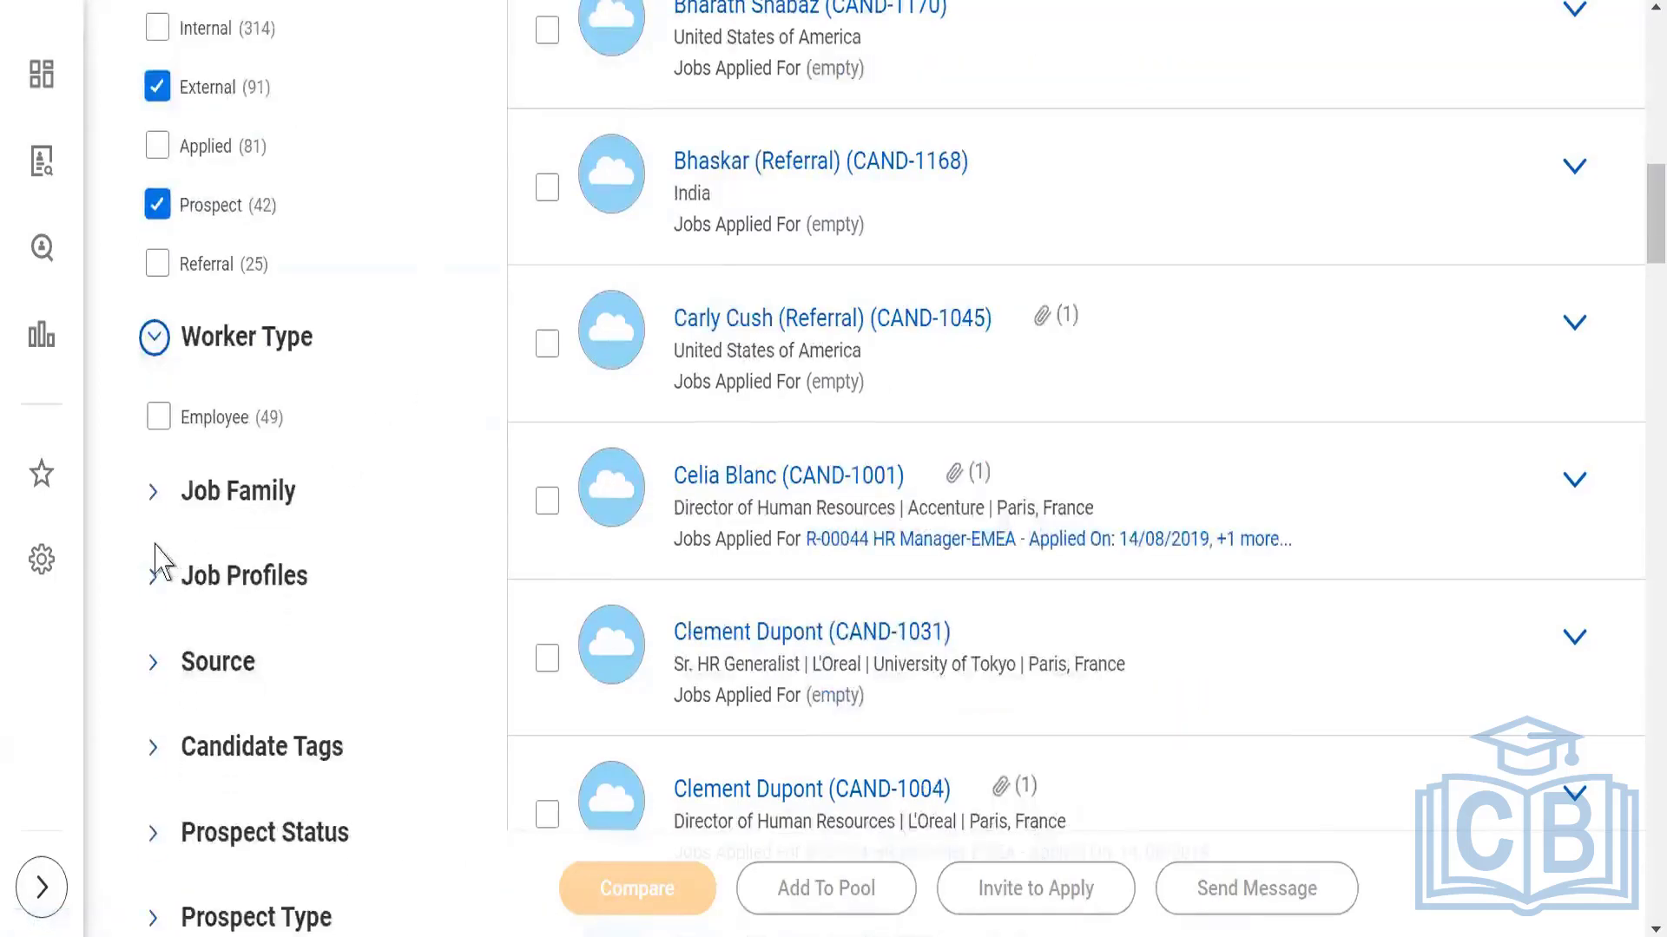
{"action": "left_click", "coordinate": [153, 580]}
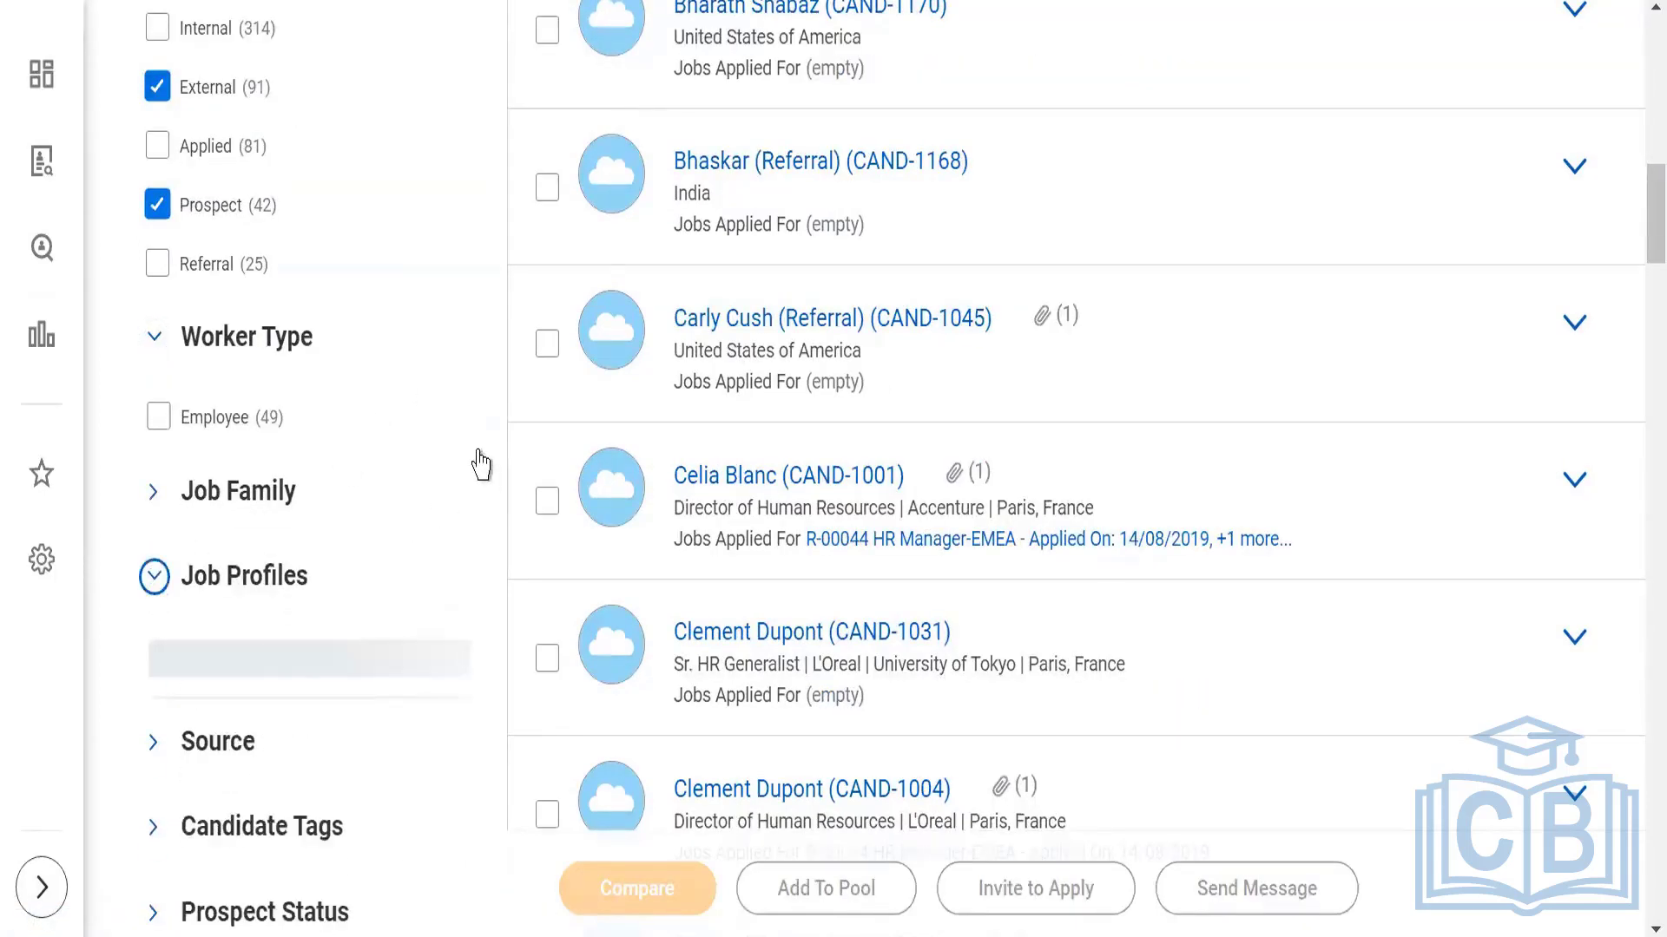
{"action": "scroll", "coordinate": [479, 461], "scroll_direction": "down", "scroll_amount": 2}
{"action": "scroll", "coordinate": [489, 447], "scroll_direction": "down", "scroll_amount": 2}
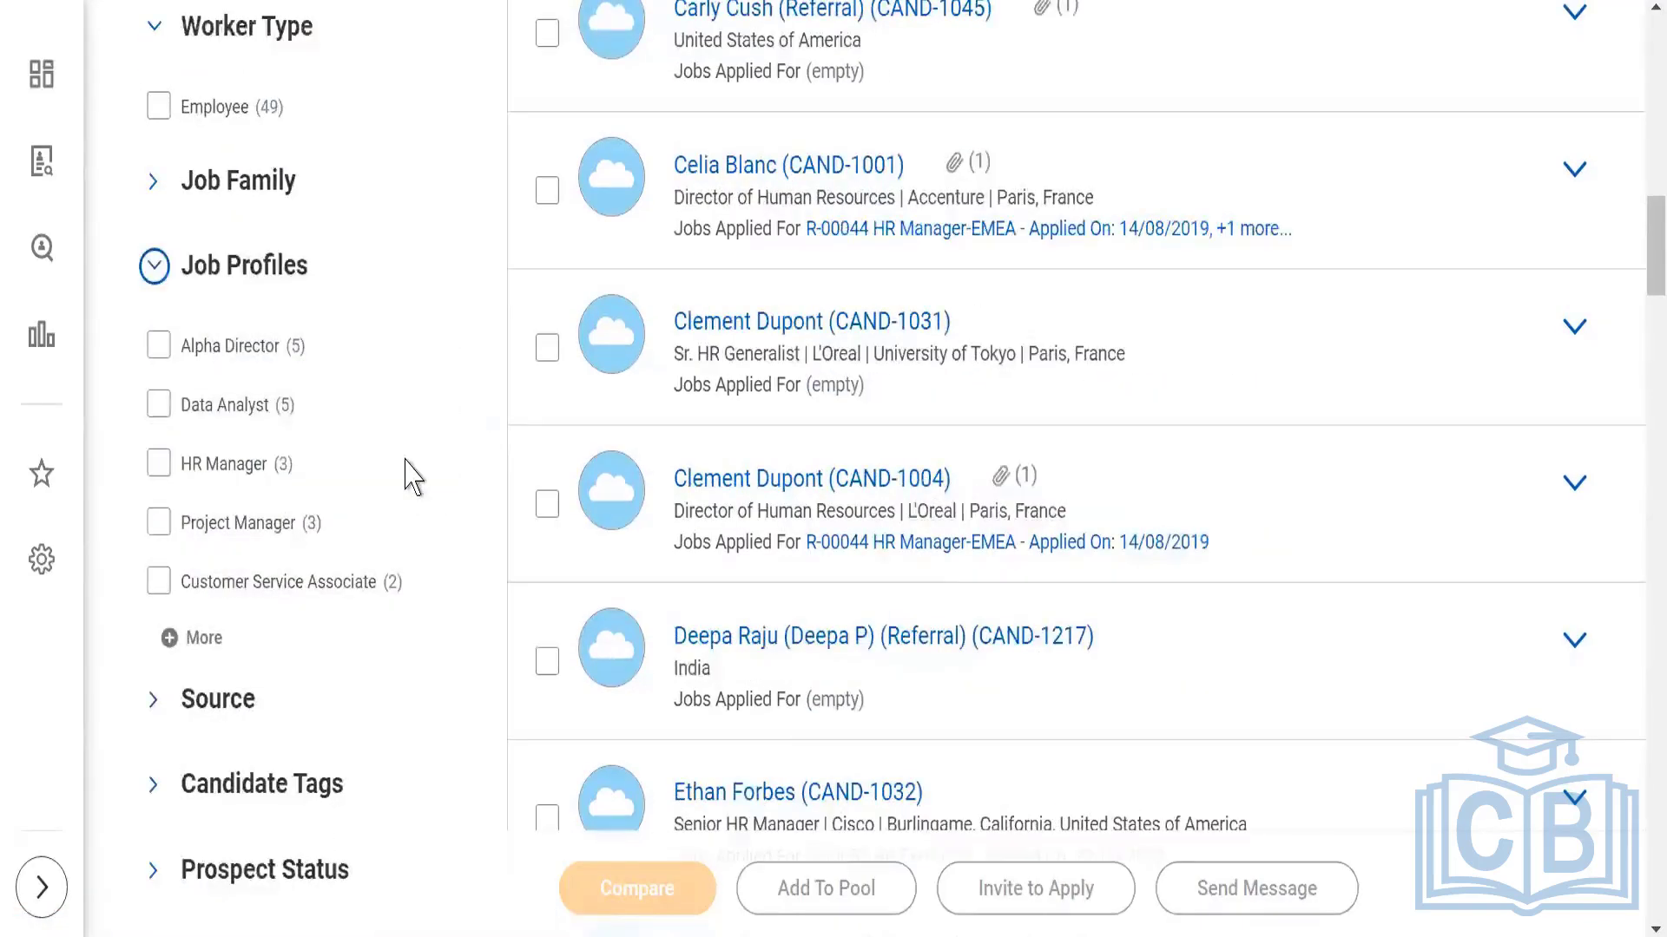
{"action": "scroll", "coordinate": [411, 476], "scroll_direction": "down", "scroll_amount": 4}
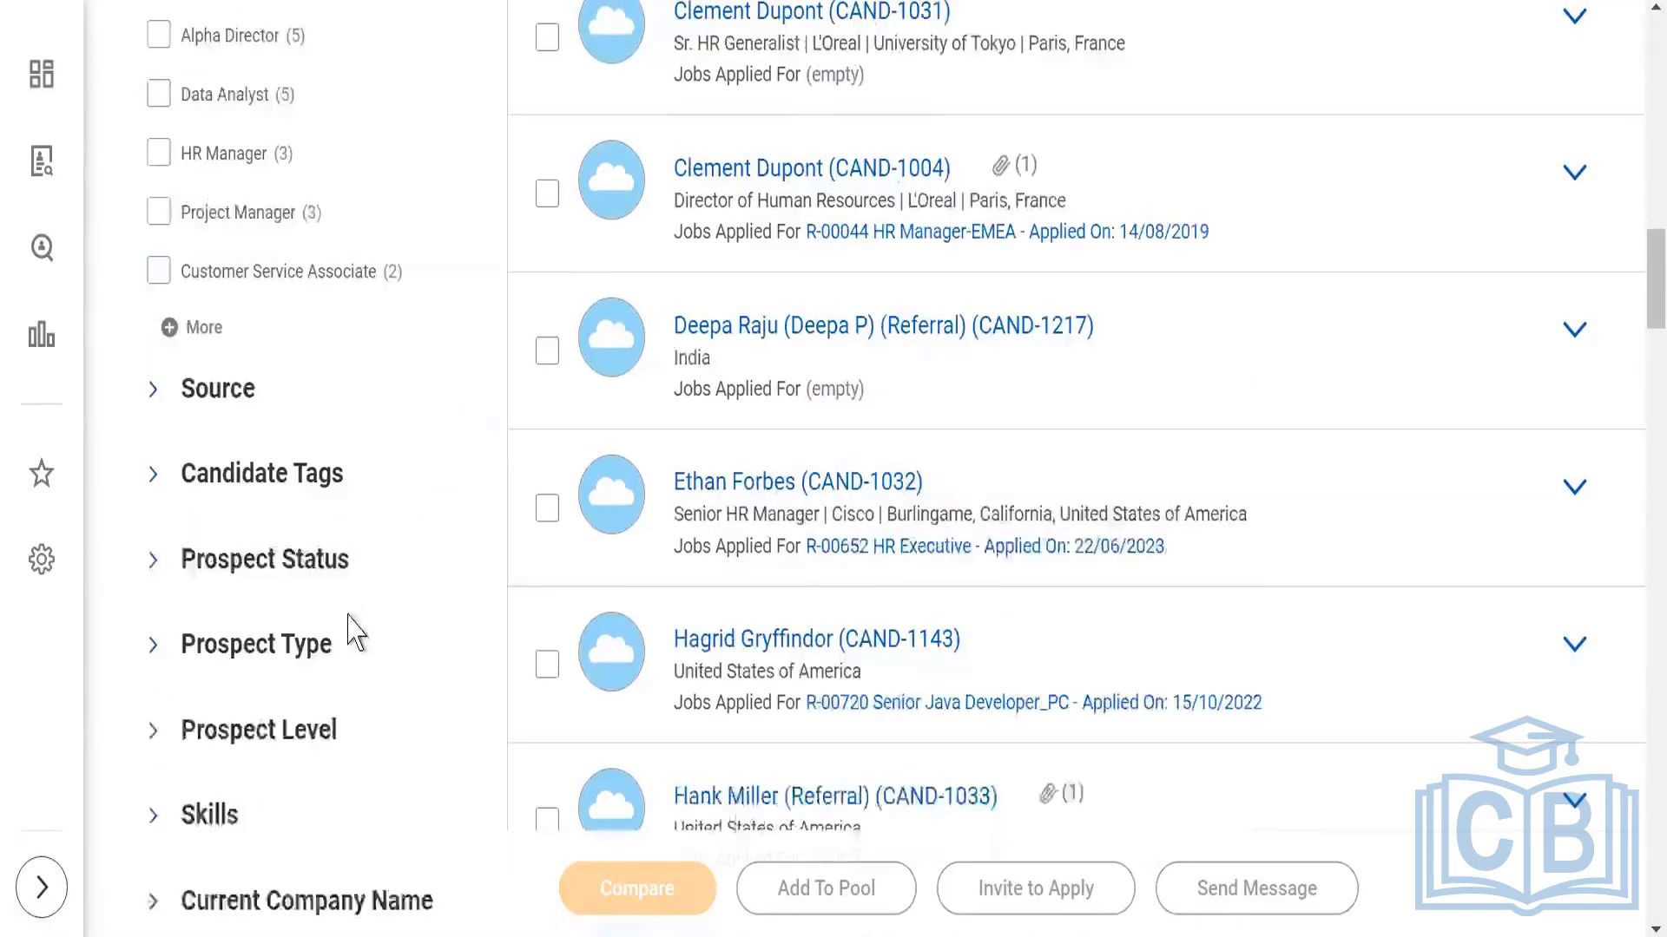
Expand the Source and Candidate Tags filters and review the remaining filter categories, including current job and total experience years.
{"action": "left_click", "coordinate": [153, 411]}
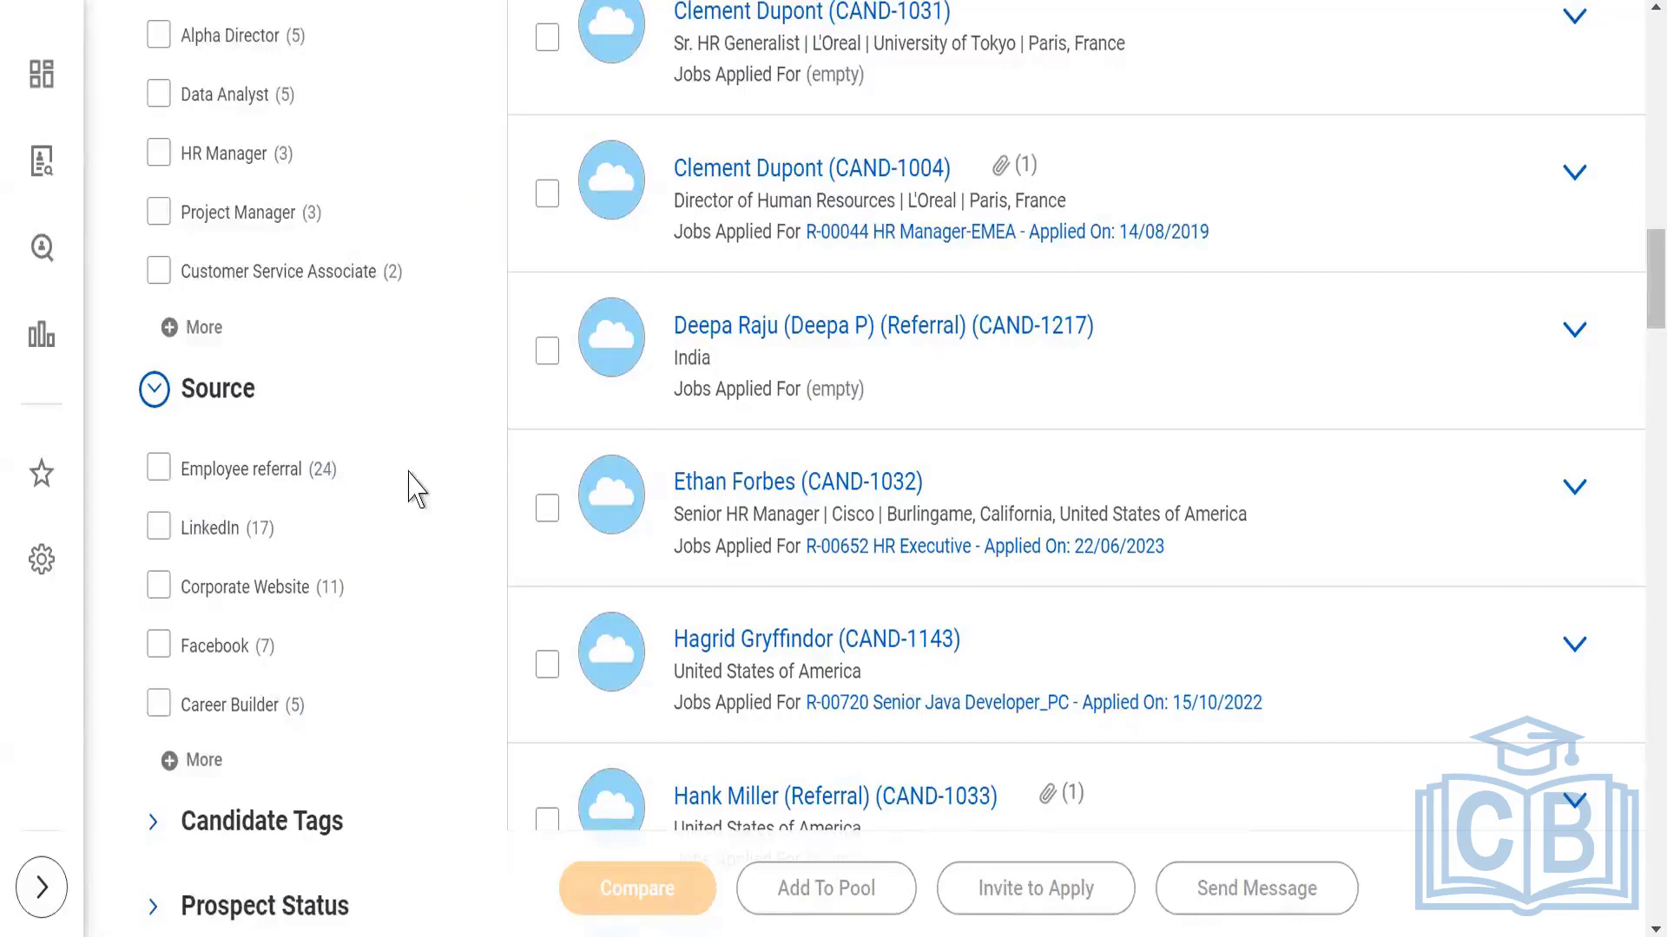
{"action": "scroll", "coordinate": [377, 499], "scroll_direction": "down", "scroll_amount": 2}
{"action": "scroll", "coordinate": [352, 460], "scroll_direction": "down", "scroll_amount": 3}
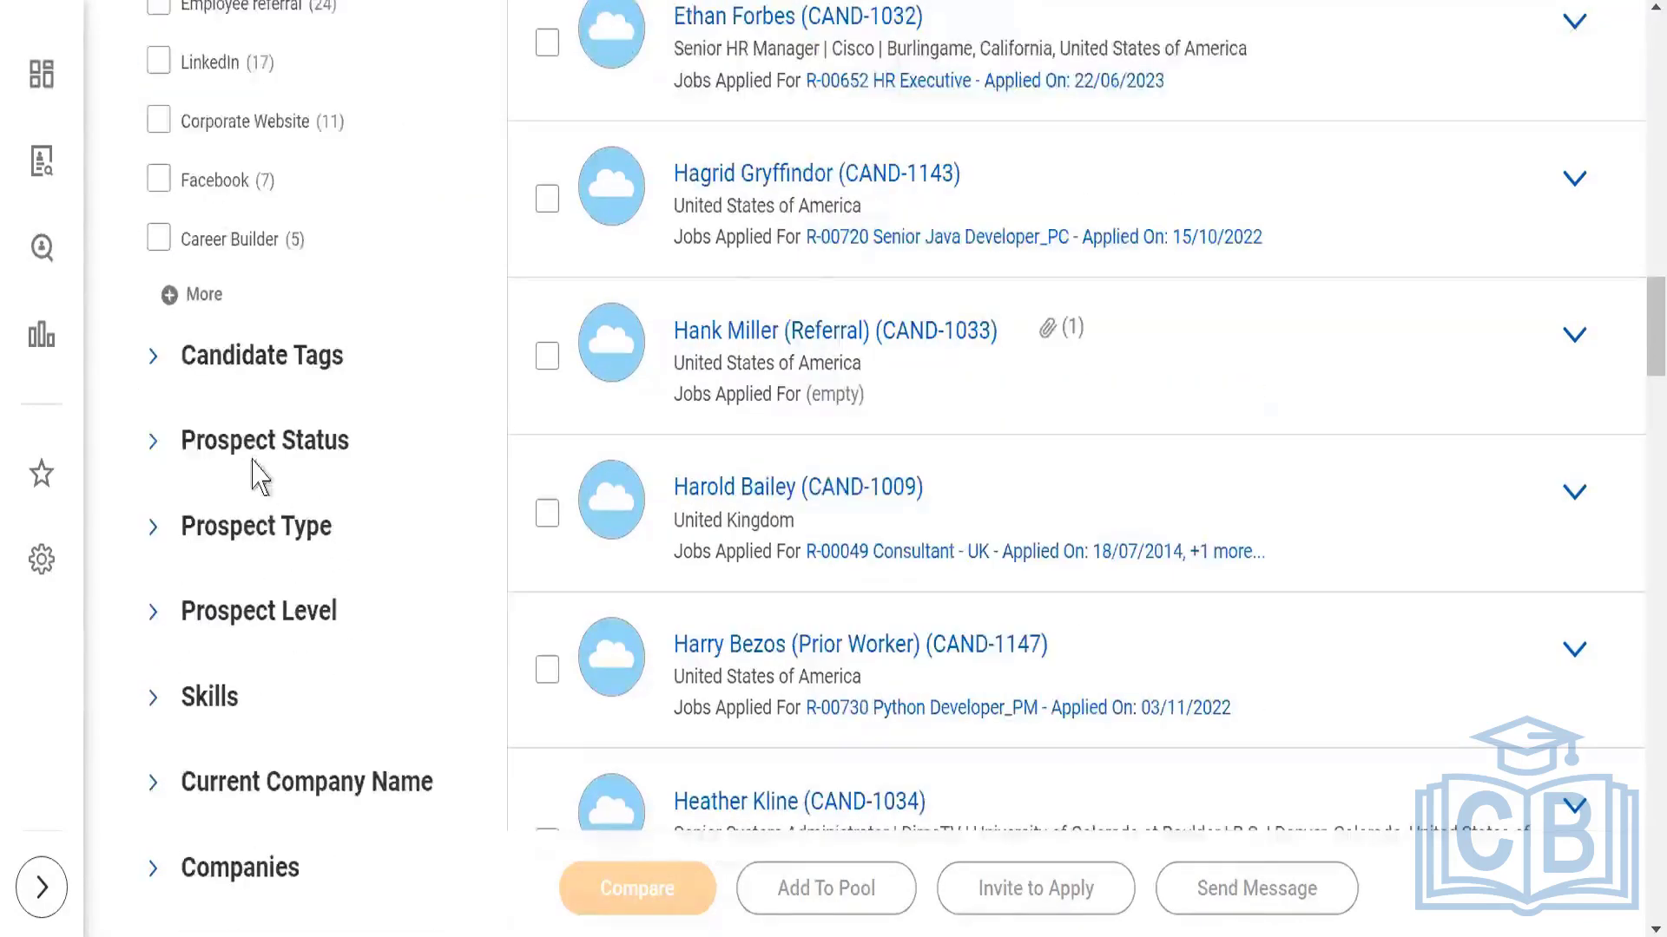
{"action": "left_click", "coordinate": [153, 369]}
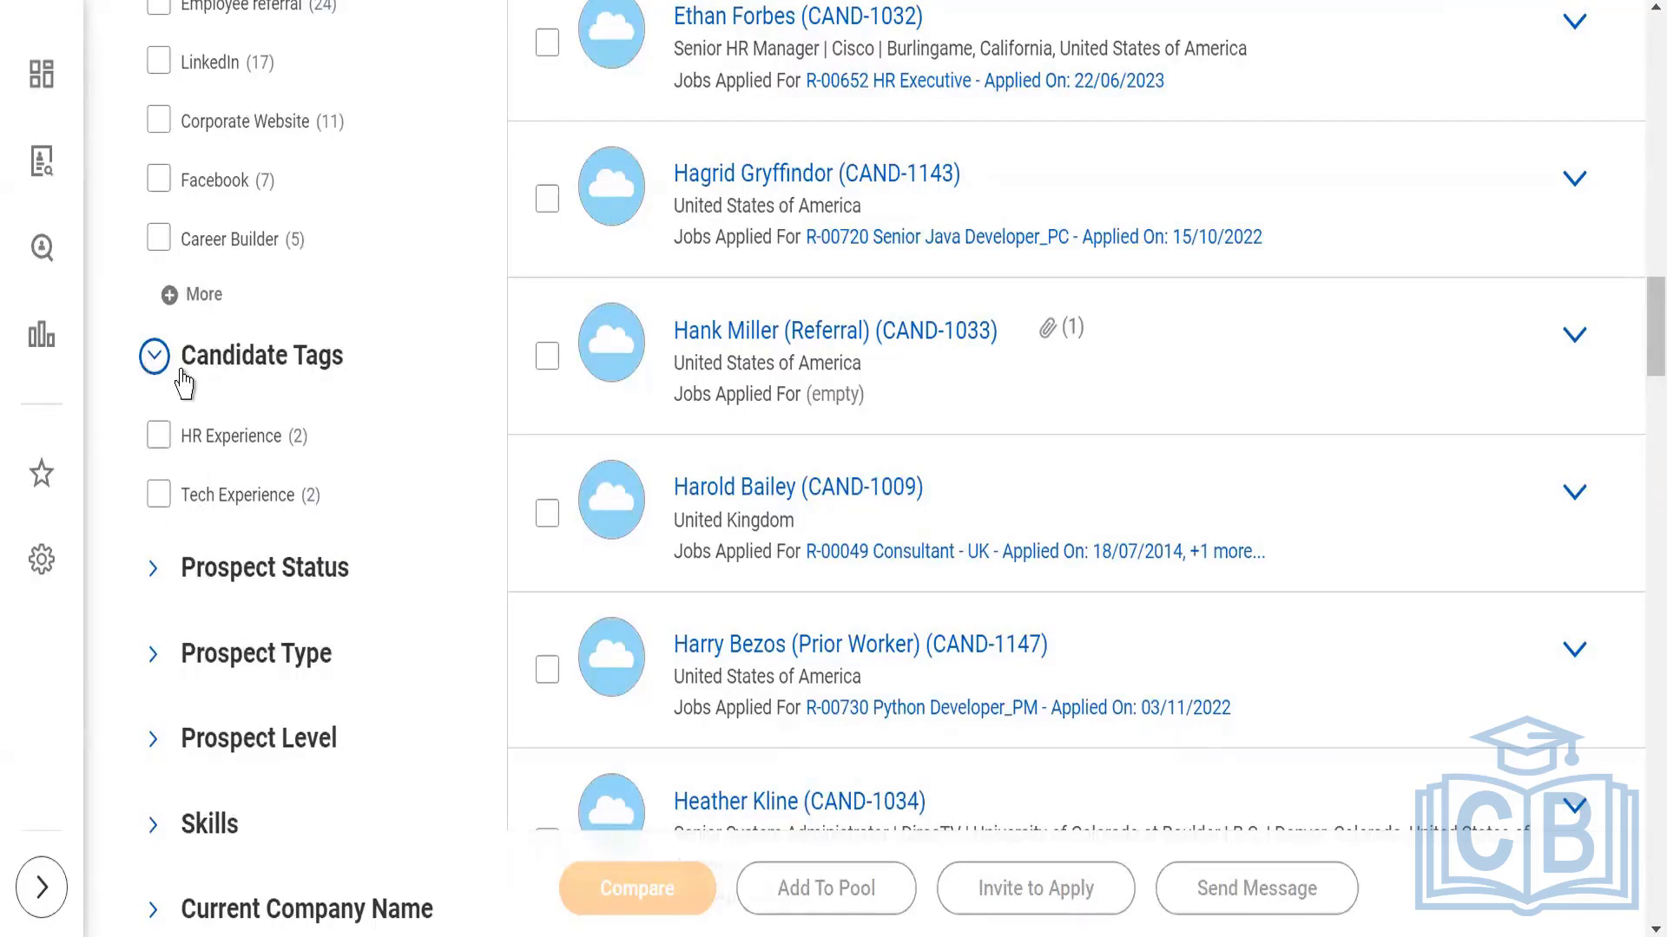
{"action": "scroll", "coordinate": [382, 492], "scroll_direction": "down", "scroll_amount": 3}
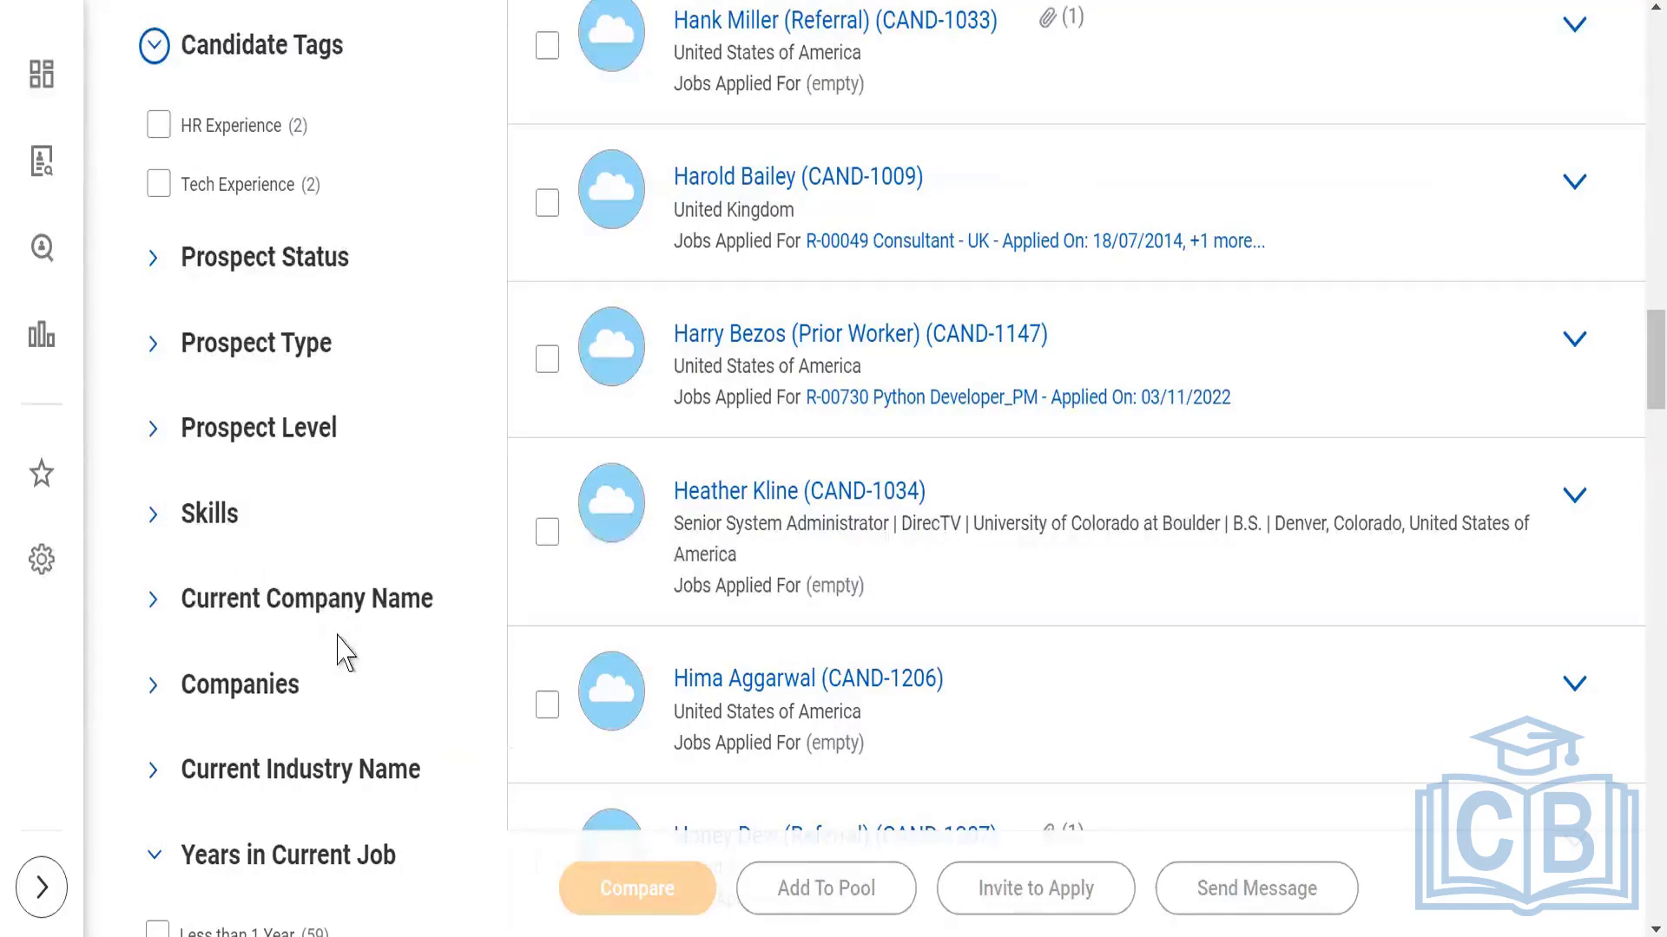
{"action": "scroll", "coordinate": [299, 695], "scroll_direction": "down", "scroll_amount": 3}
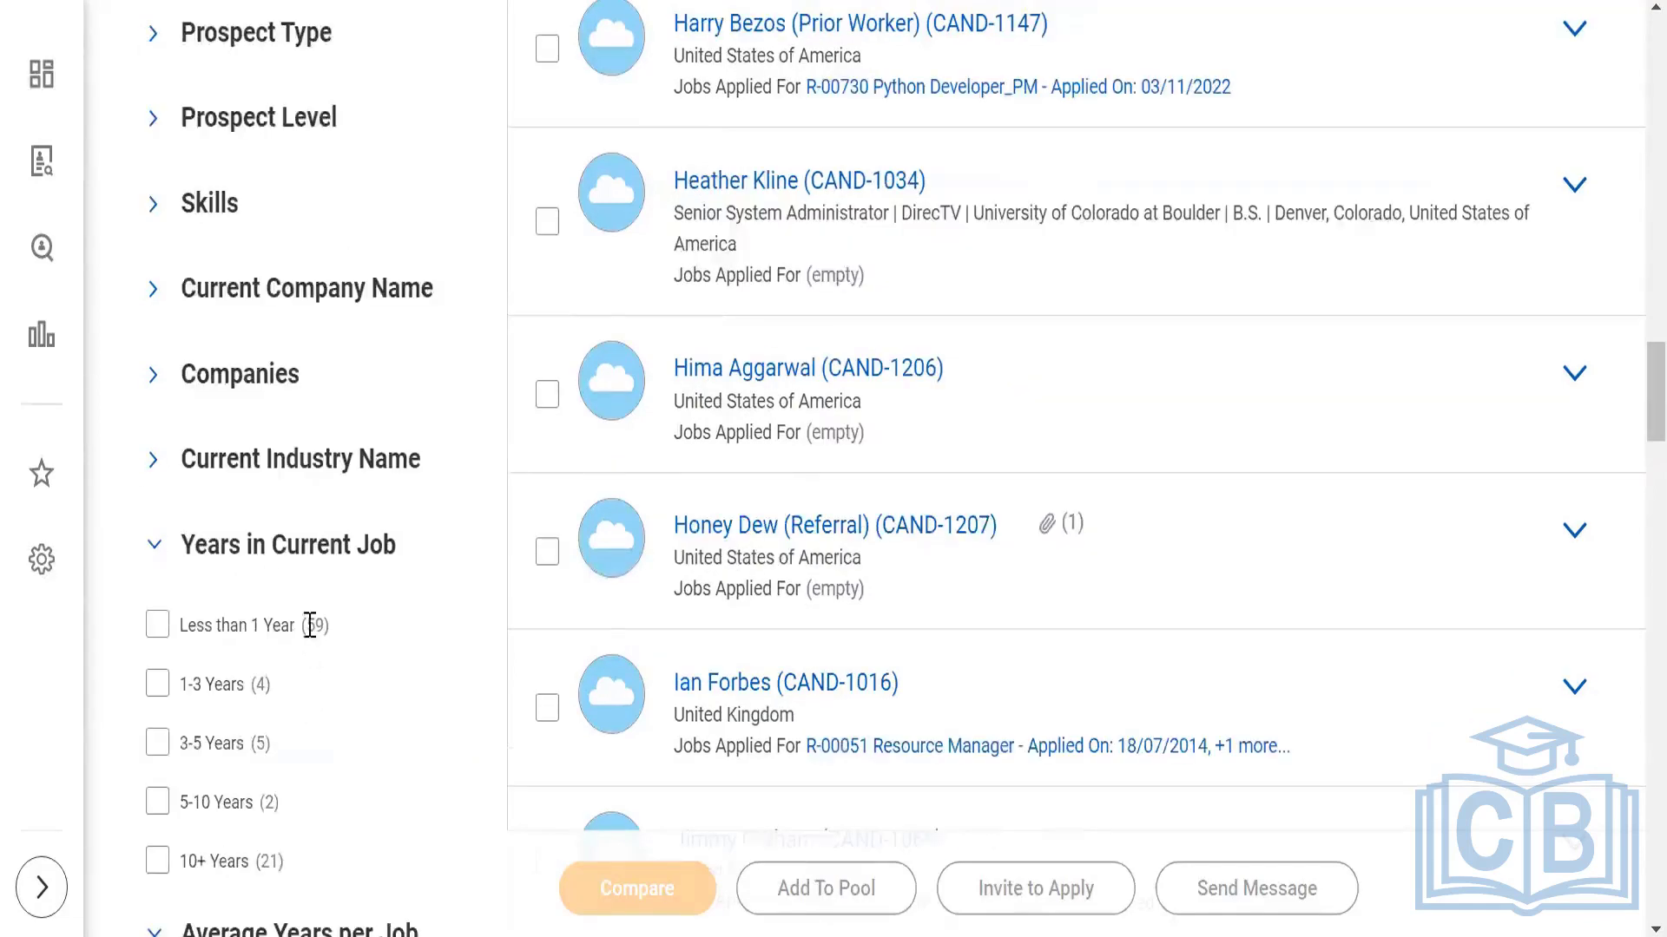
{"action": "scroll", "coordinate": [311, 625], "scroll_direction": "down", "scroll_amount": 3}
{"action": "scroll", "coordinate": [311, 642], "scroll_direction": "down", "scroll_amount": 7}
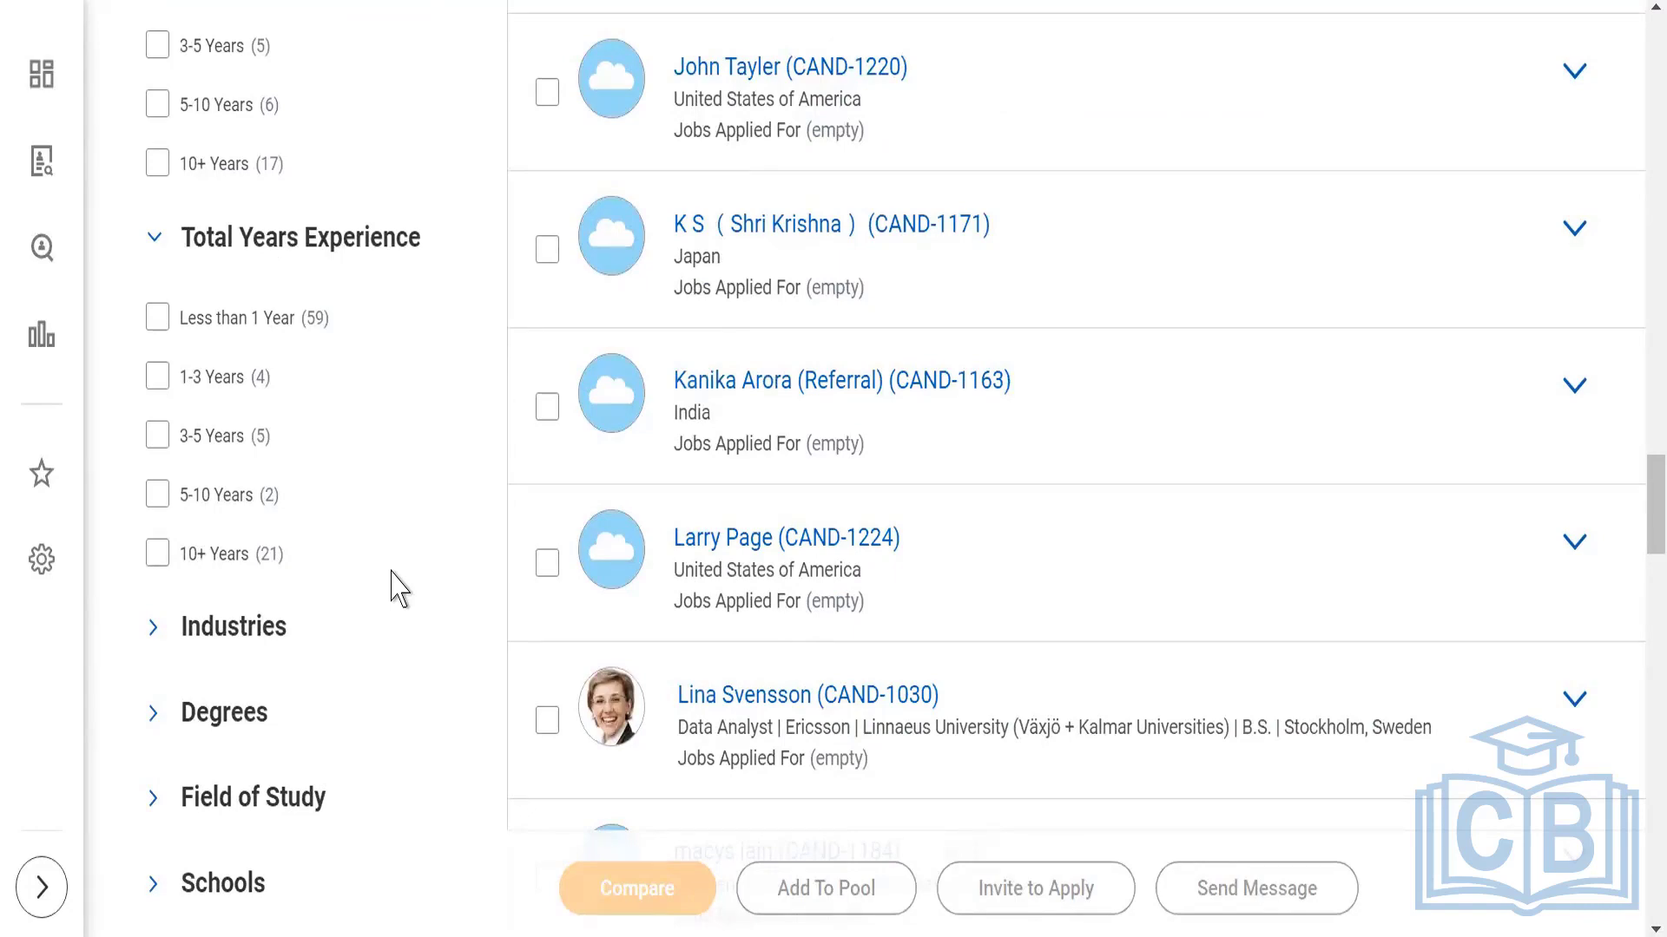
Remove the Prospect and External candidate type filters from the current search.
{"action": "scroll", "coordinate": [393, 590], "scroll_direction": "up", "scroll_amount": 20}
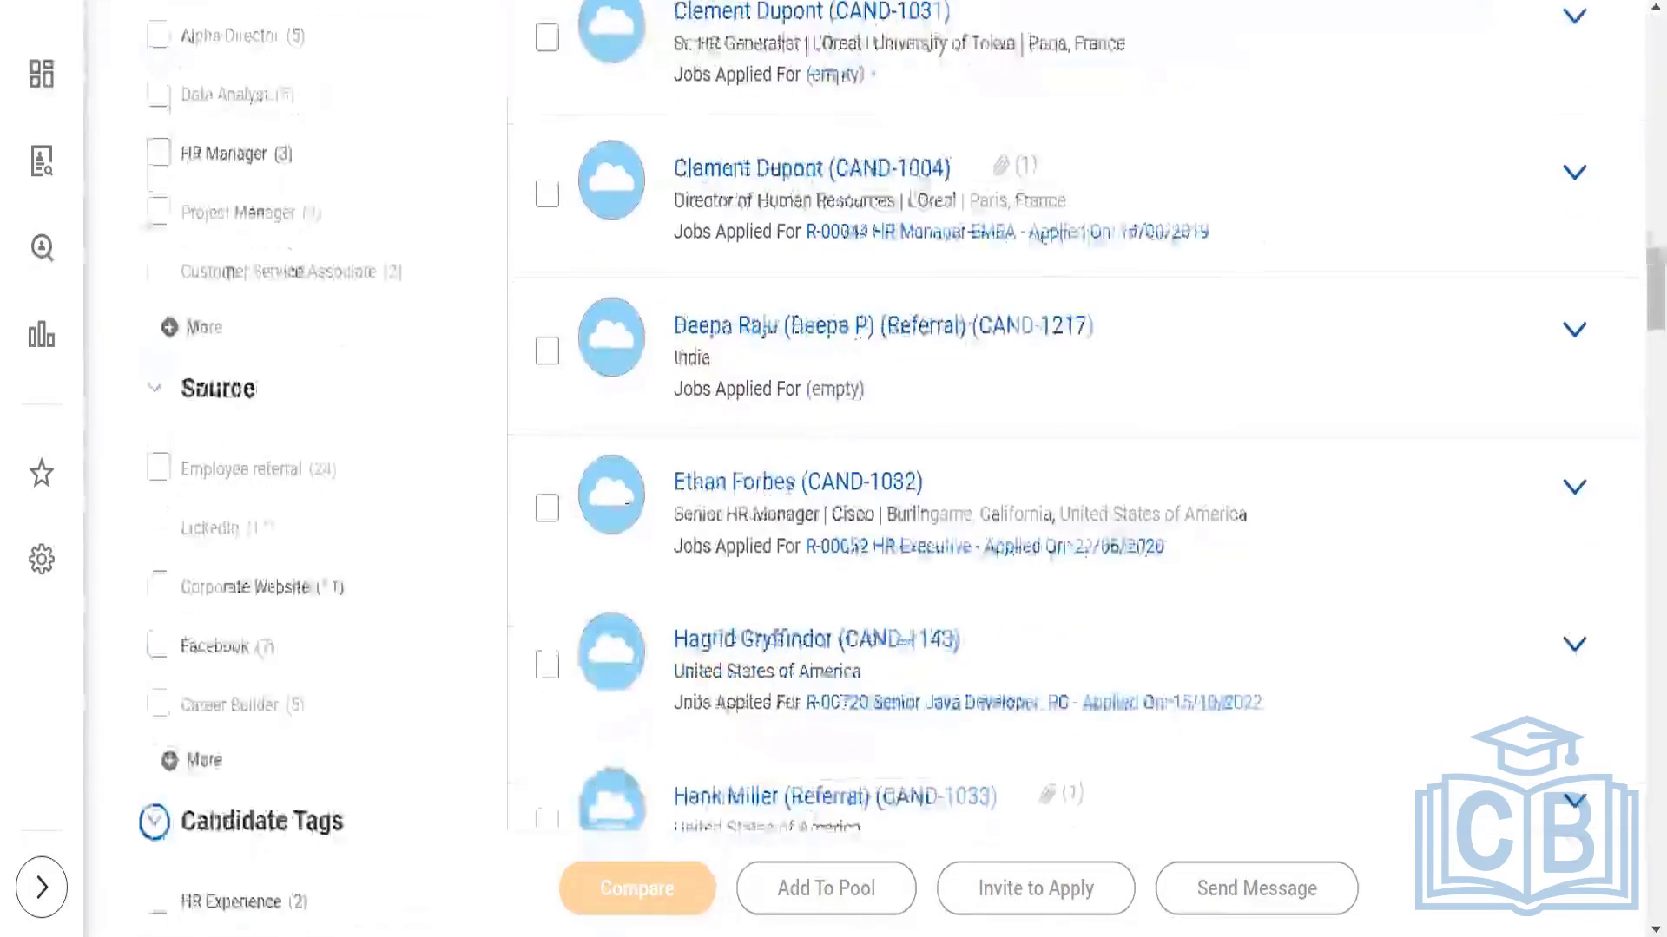
{"action": "scroll", "coordinate": [670, 476], "scroll_direction": "up", "scroll_amount": 15}
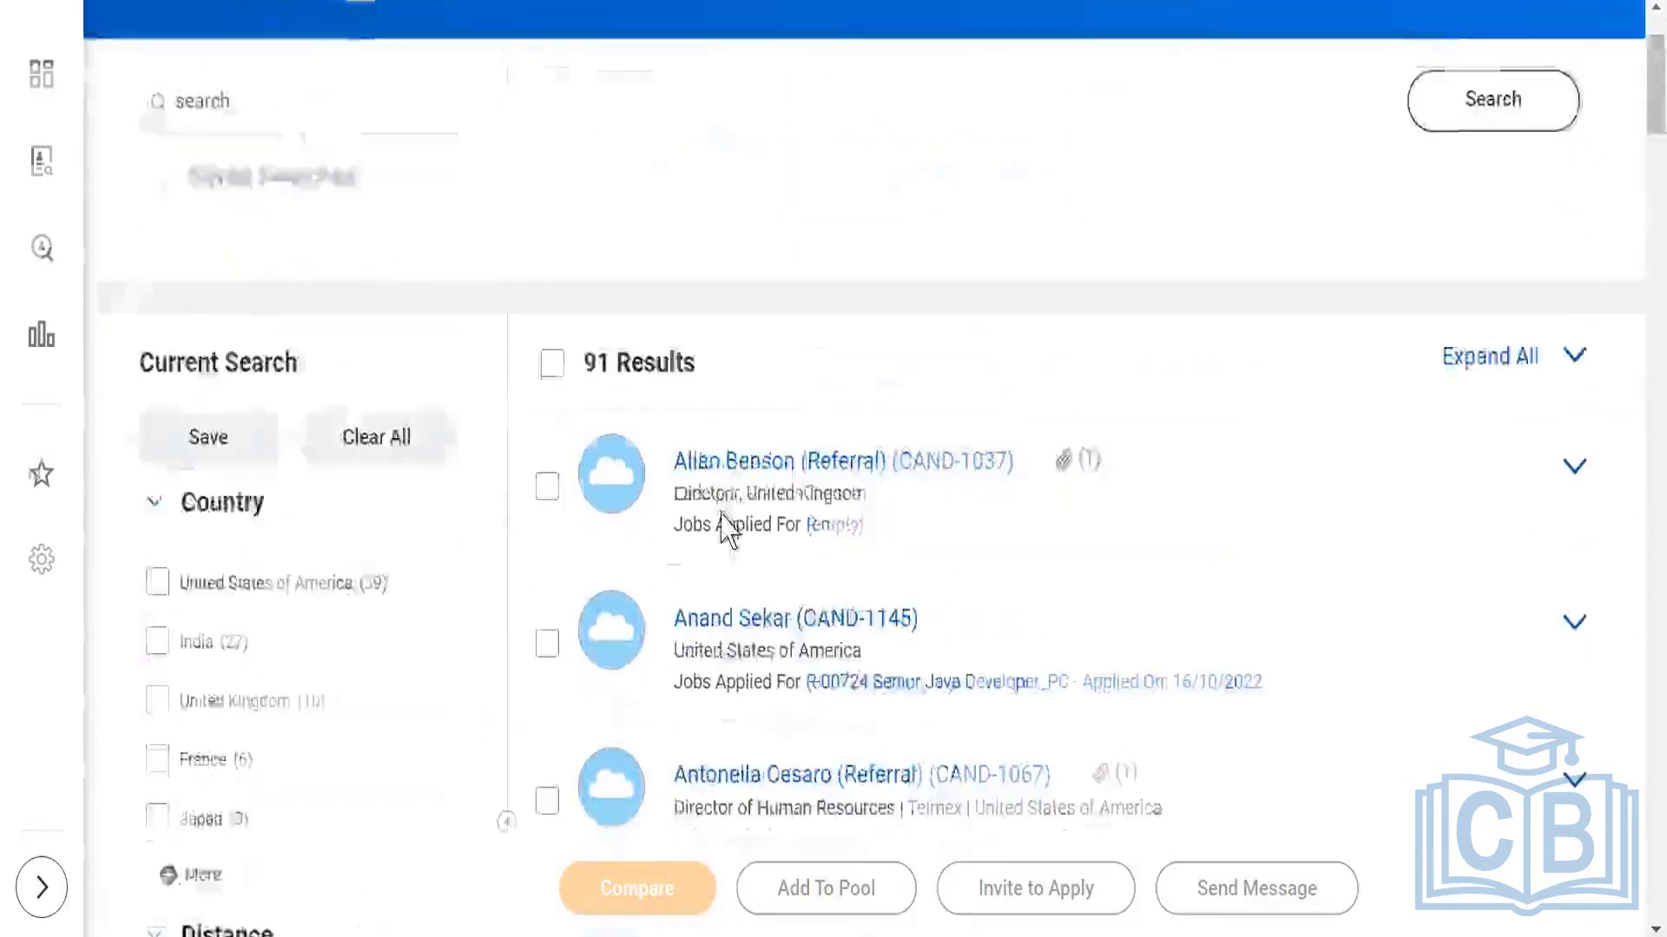
{"action": "scroll", "coordinate": [726, 525], "scroll_direction": "down", "scroll_amount": 9}
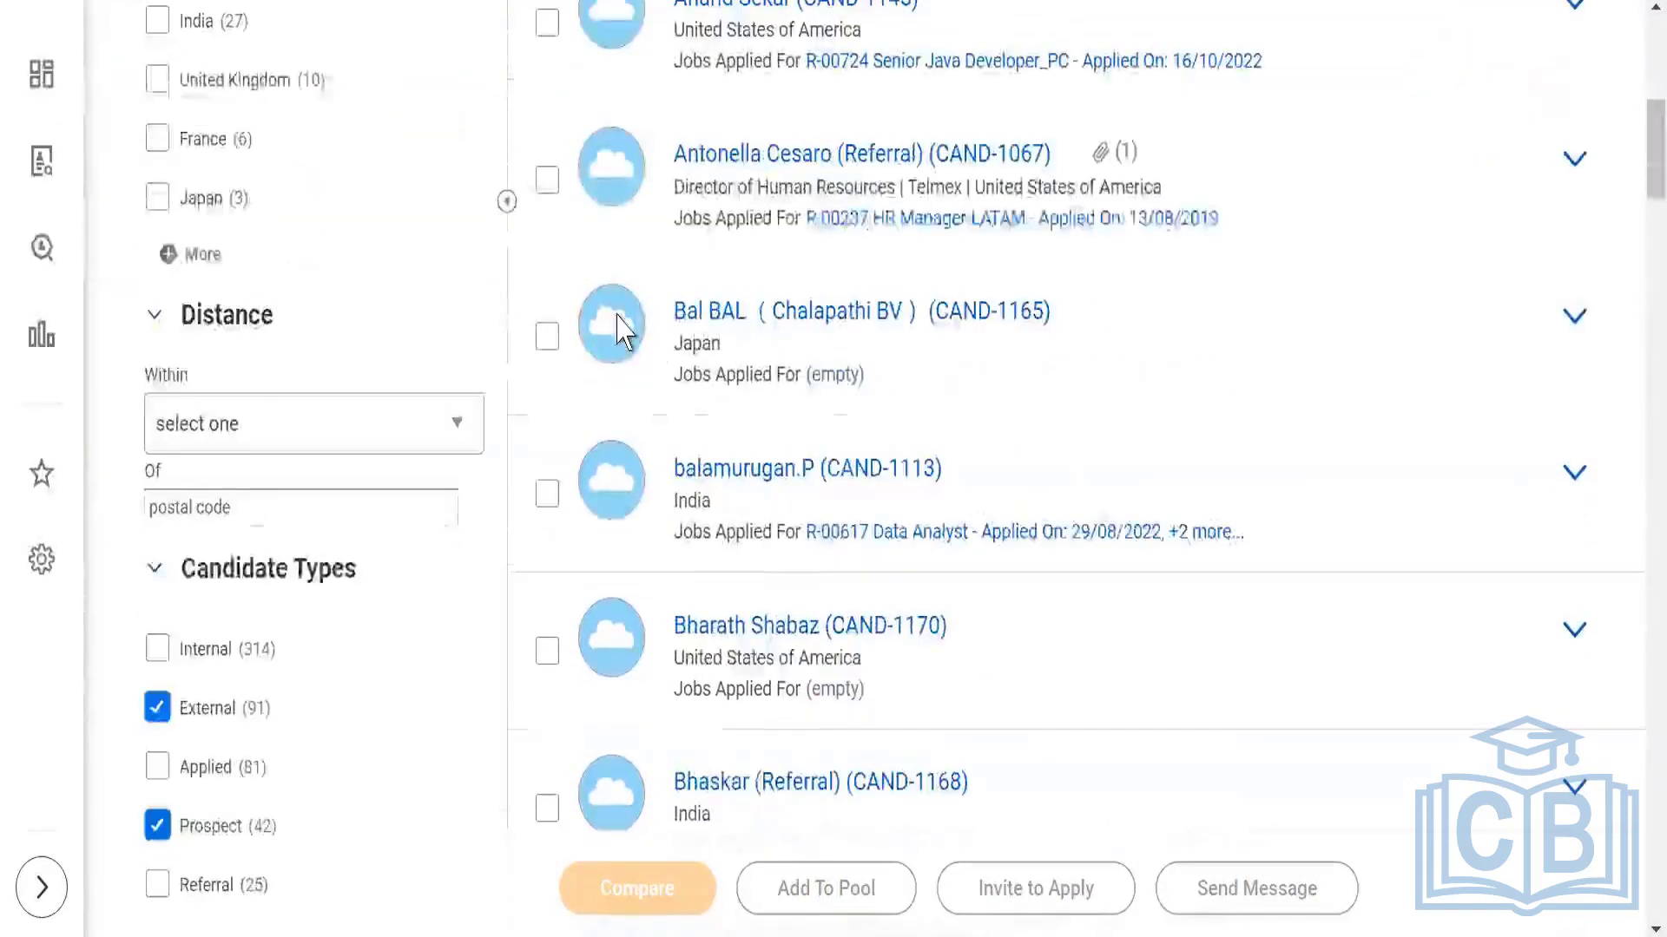
{"action": "scroll", "coordinate": [623, 331], "scroll_direction": "up", "scroll_amount": 5}
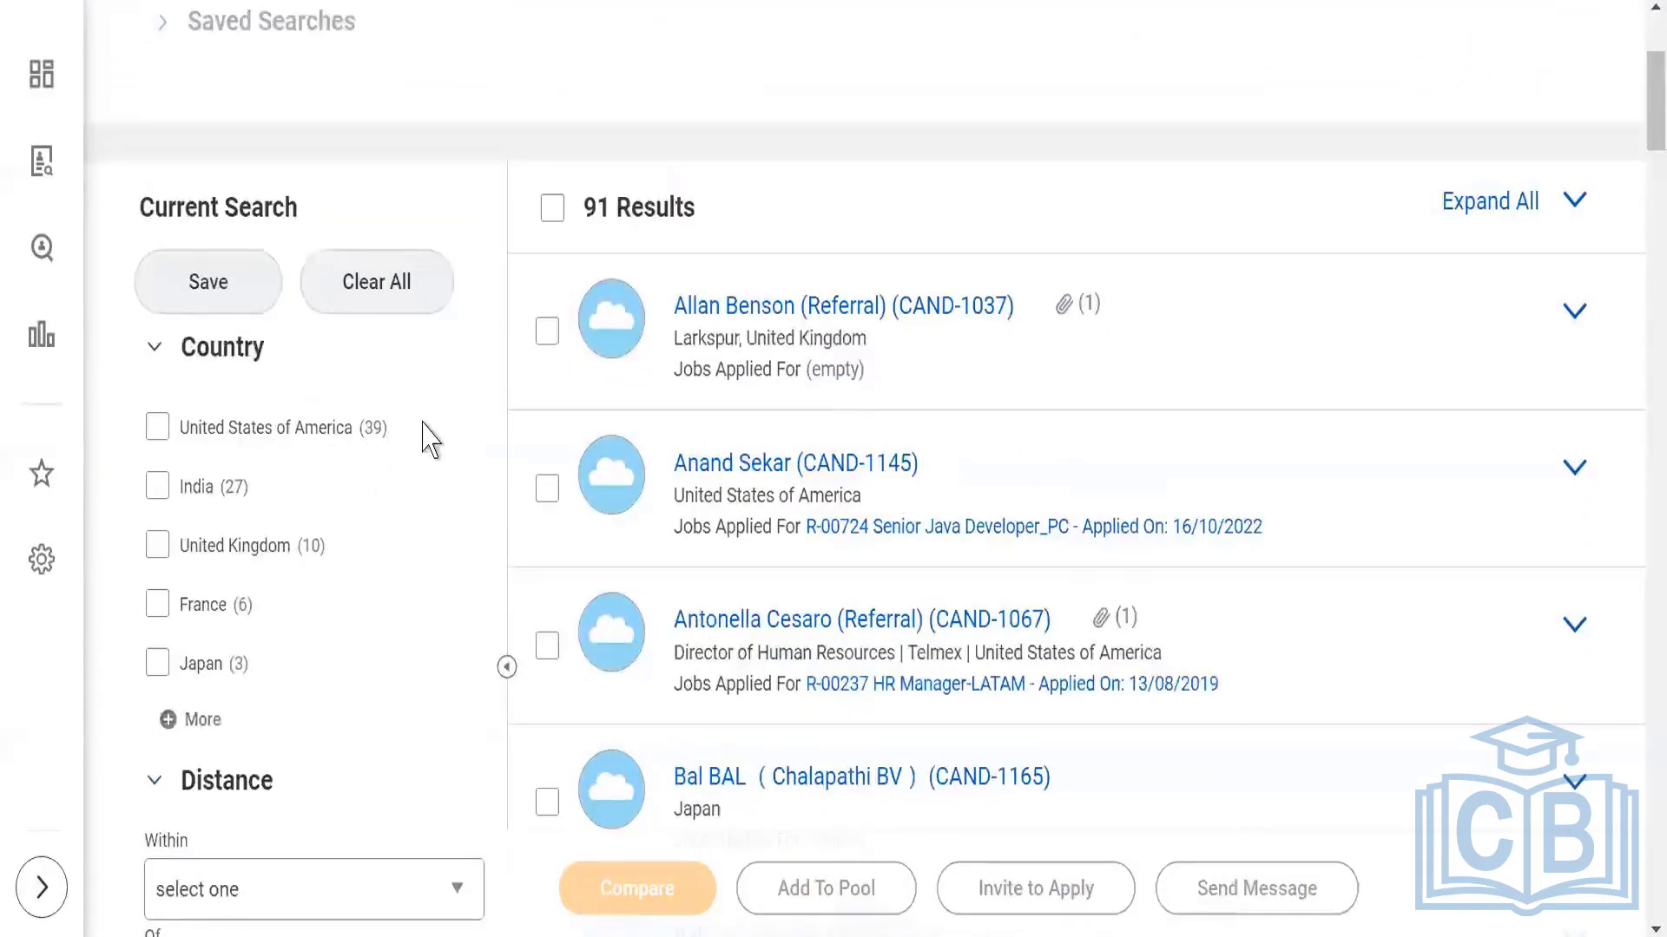
{"action": "scroll", "coordinate": [429, 440], "scroll_direction": "down", "scroll_amount": 5}
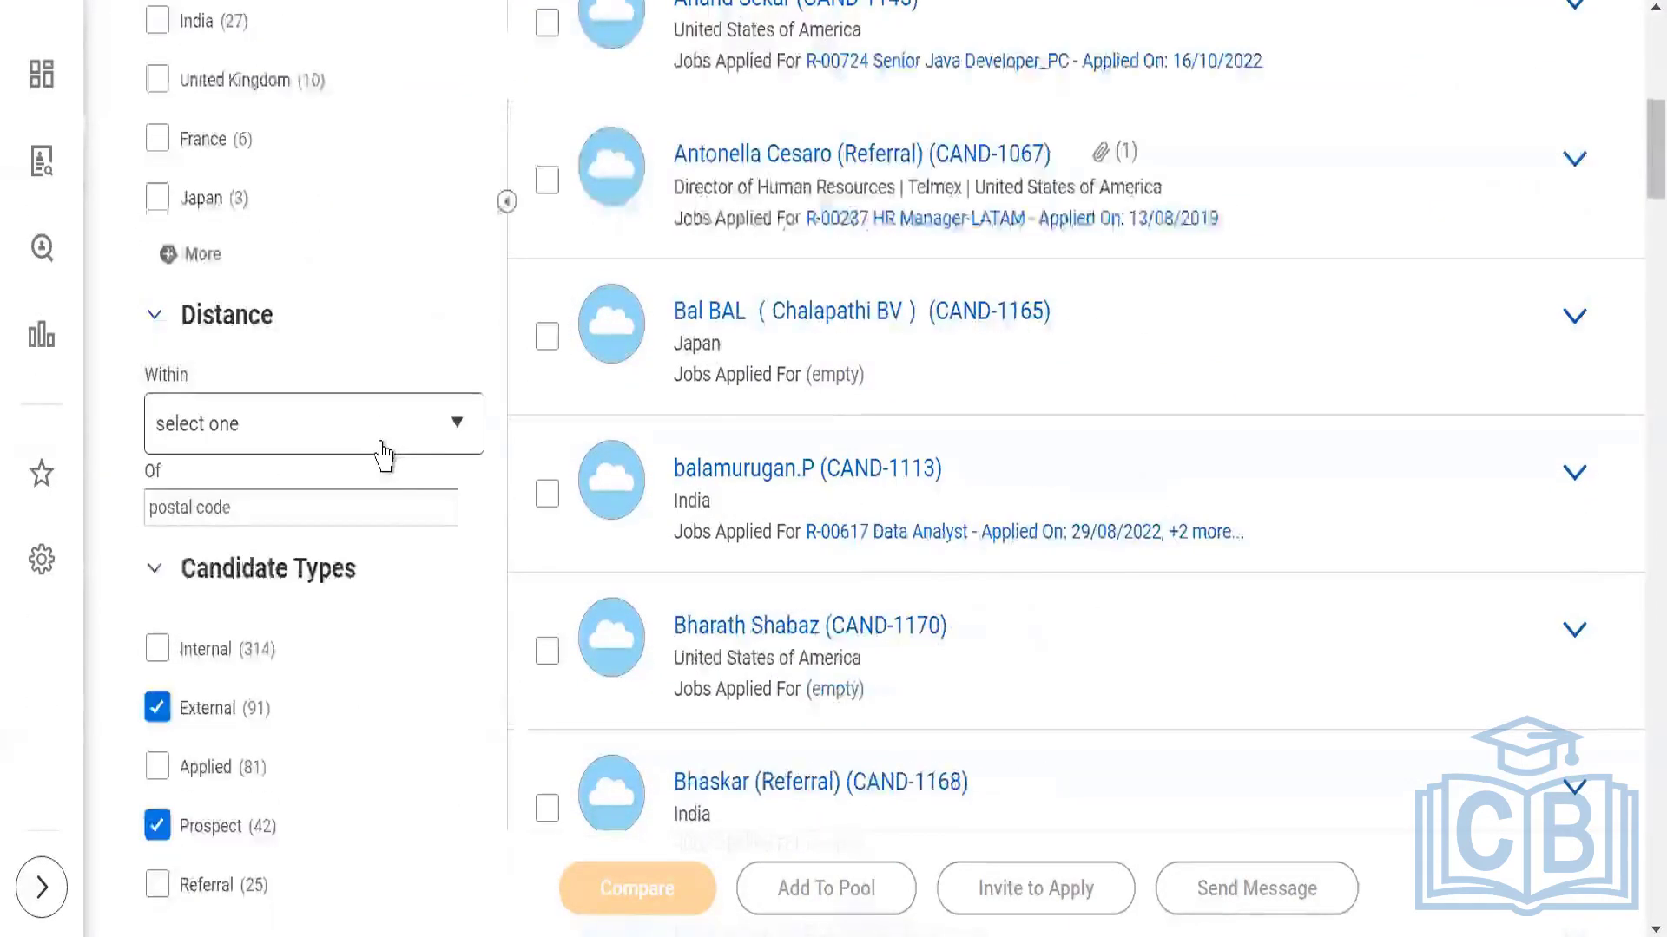
{"action": "left_click", "coordinate": [156, 833]}
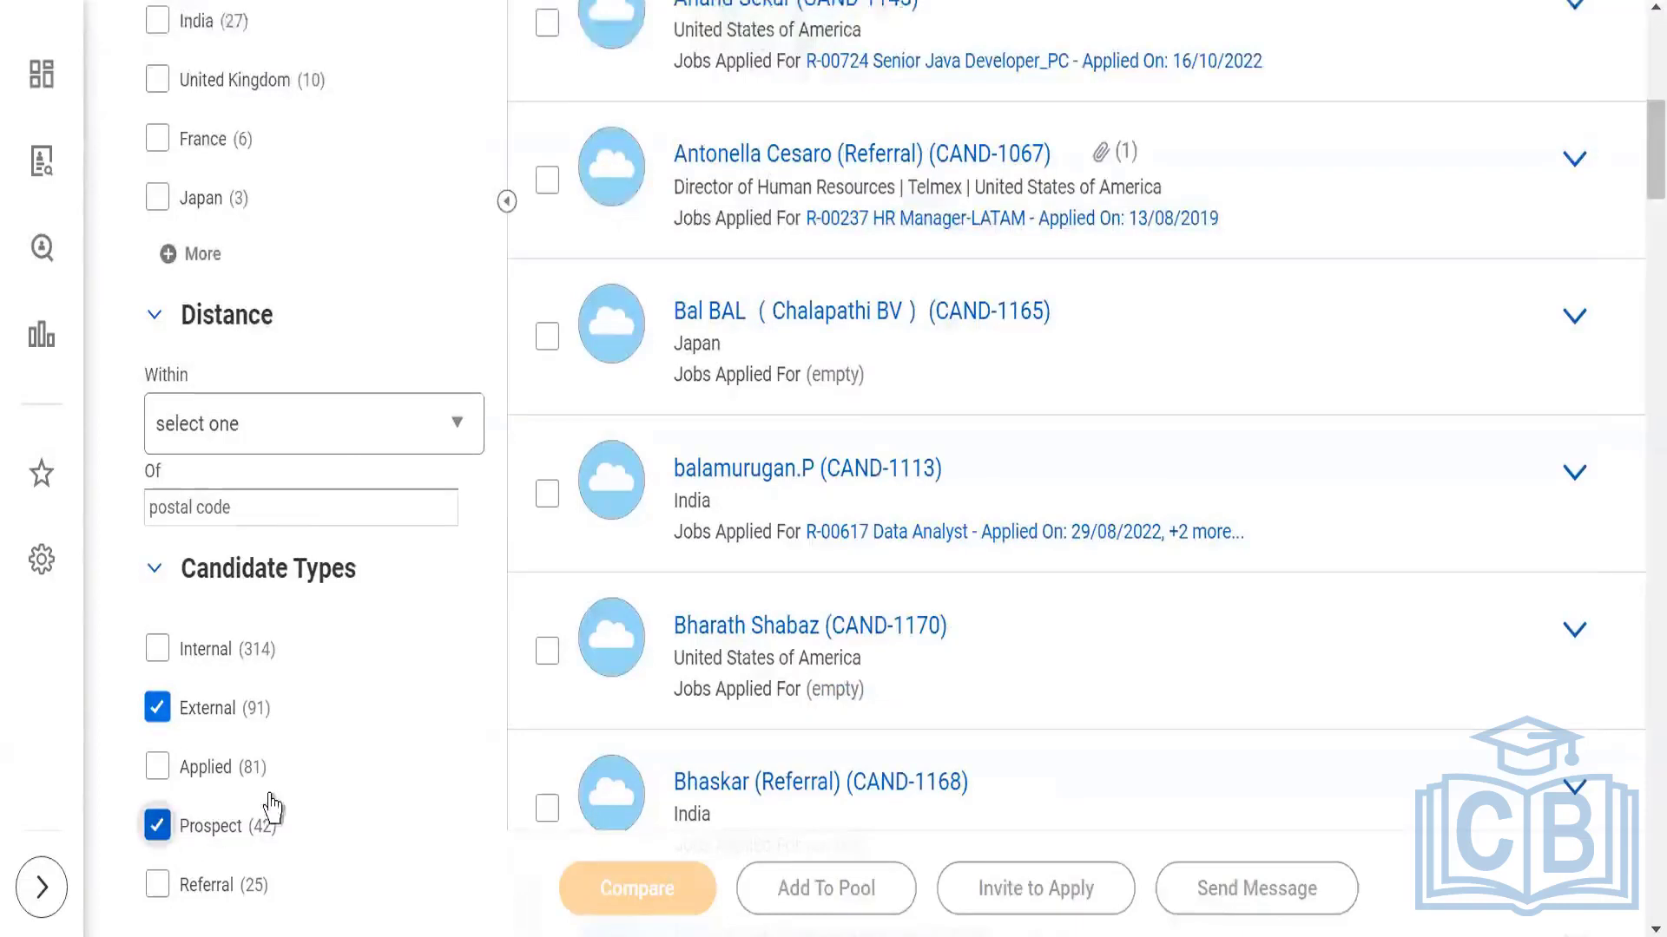
{"action": "left_click", "coordinate": [157, 707]}
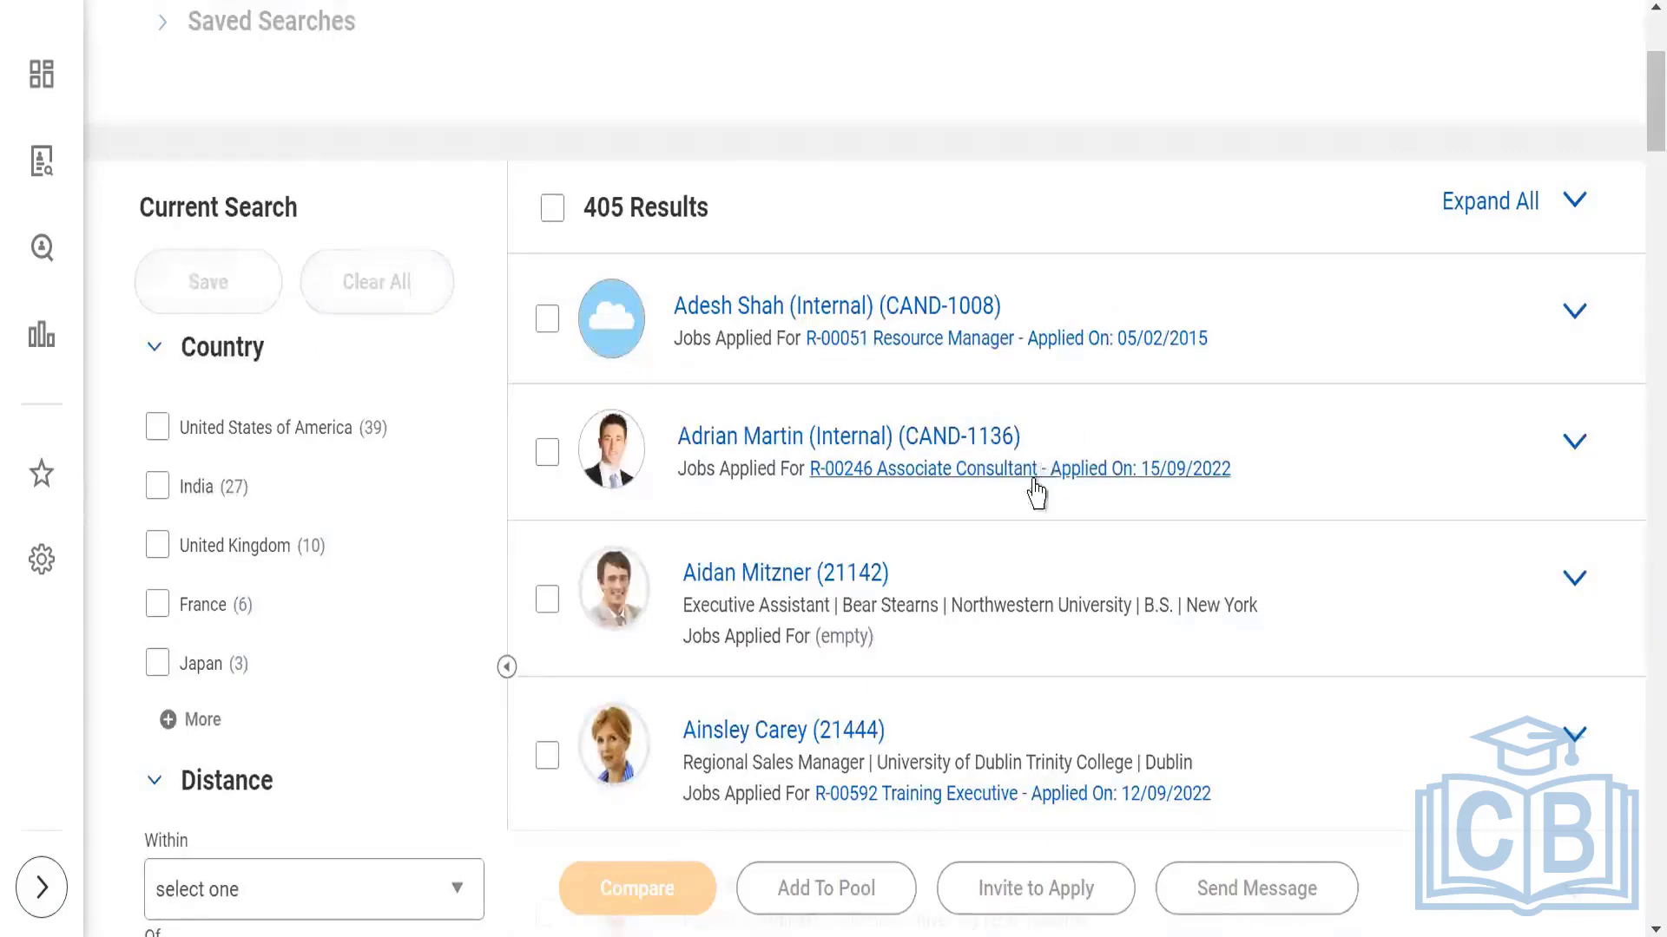
Select the first candidate in the unfiltered results list.
{"action": "scroll", "coordinate": [588, 375], "scroll_direction": "down", "scroll_amount": 2}
{"action": "scroll", "coordinate": [560, 314], "scroll_direction": "up", "scroll_amount": 2}
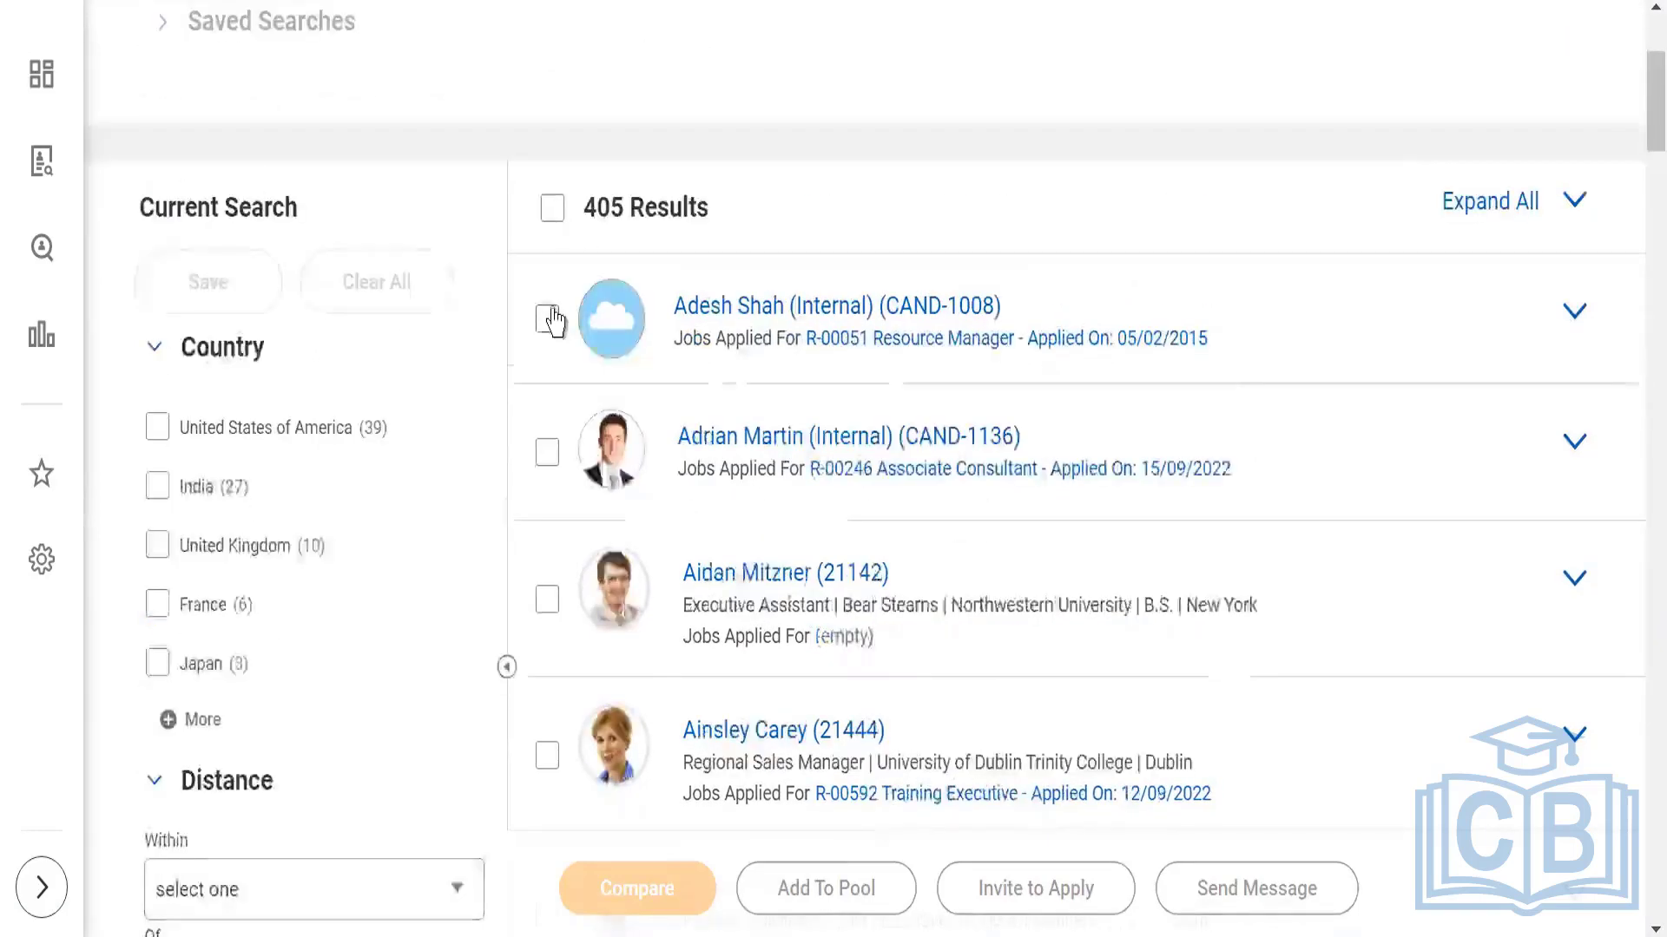
{"action": "left_click", "coordinate": [547, 321]}
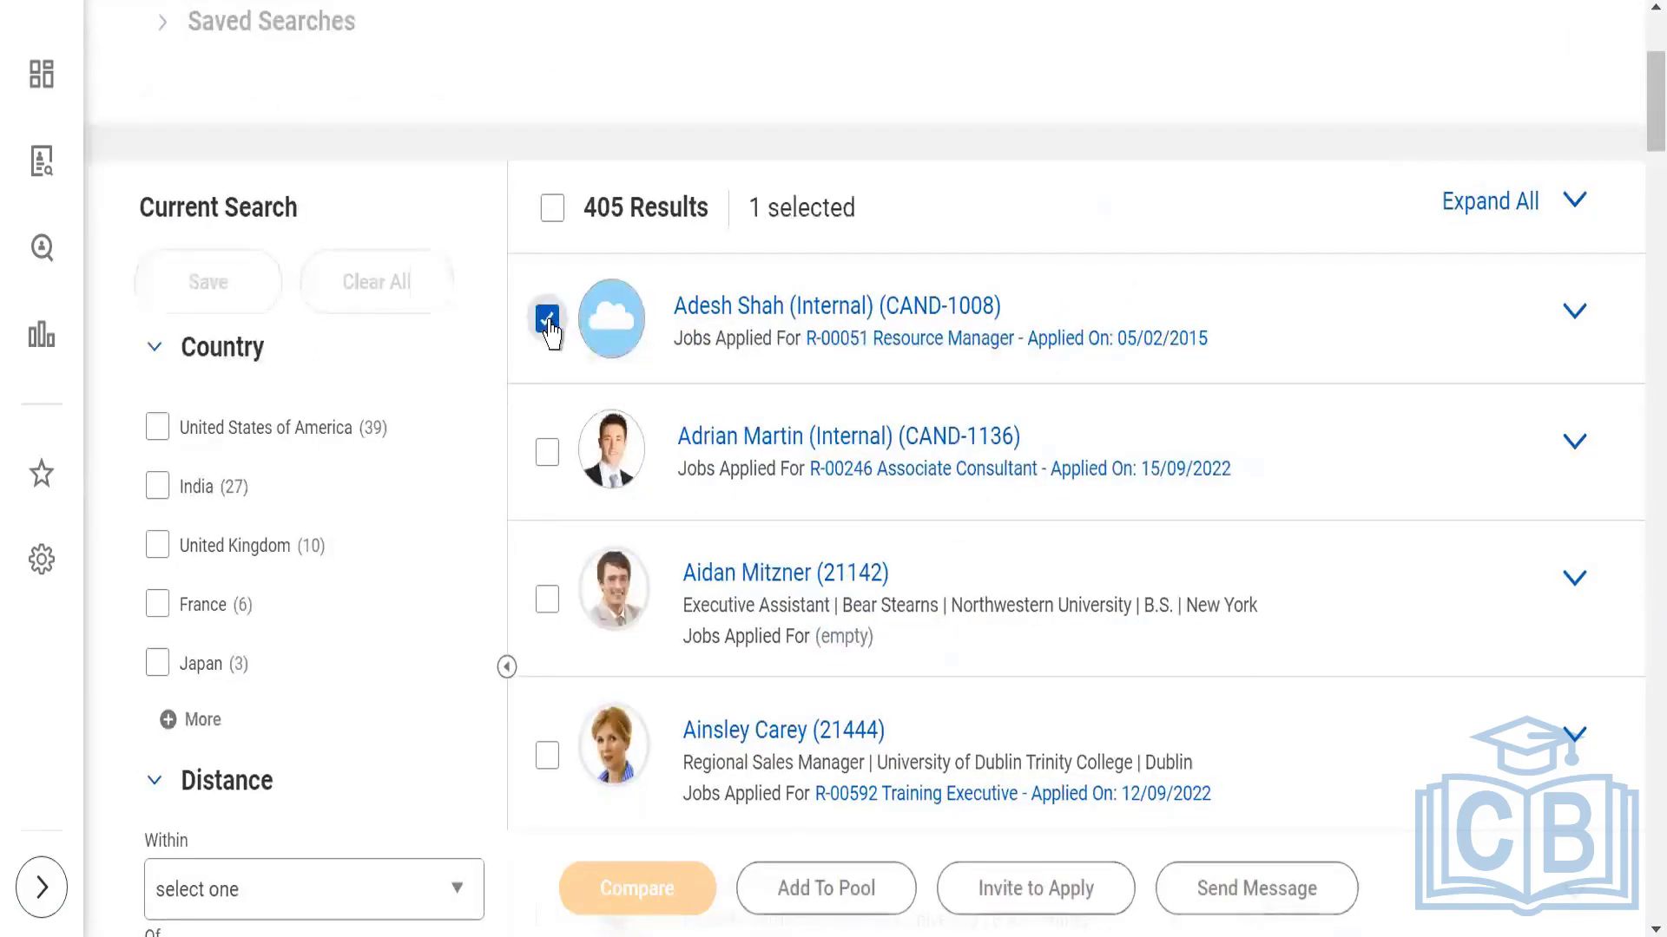
Add the second through fifth candidates in the results list to the selection.
{"action": "left_click", "coordinate": [548, 453]}
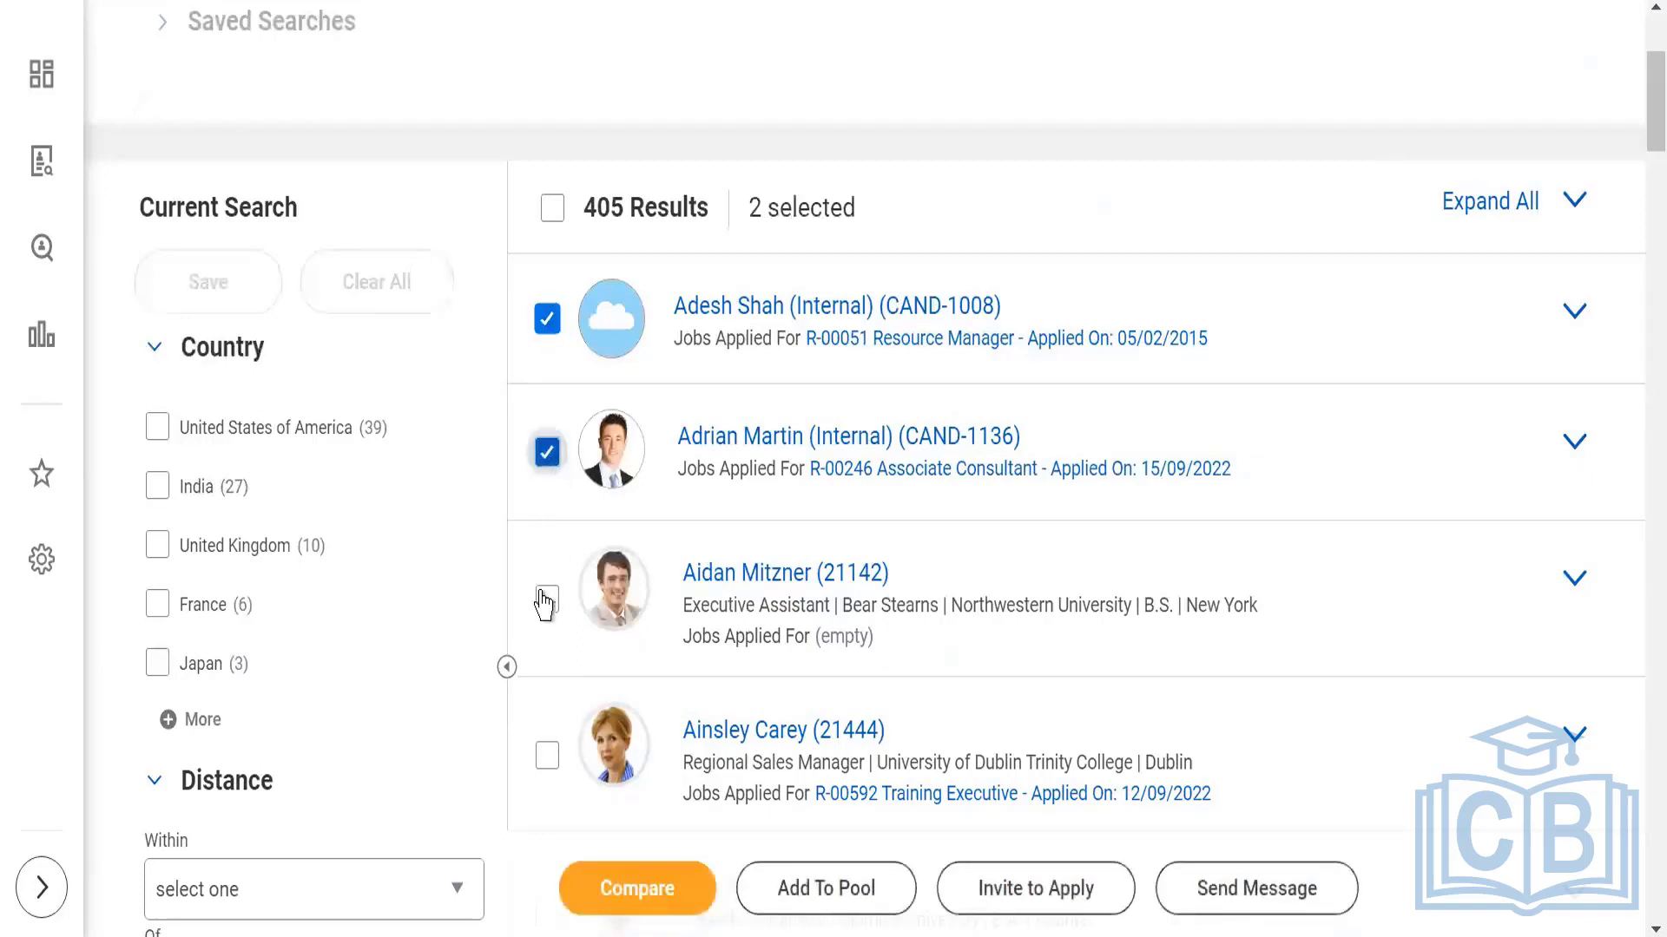
{"action": "left_click", "coordinate": [546, 599]}
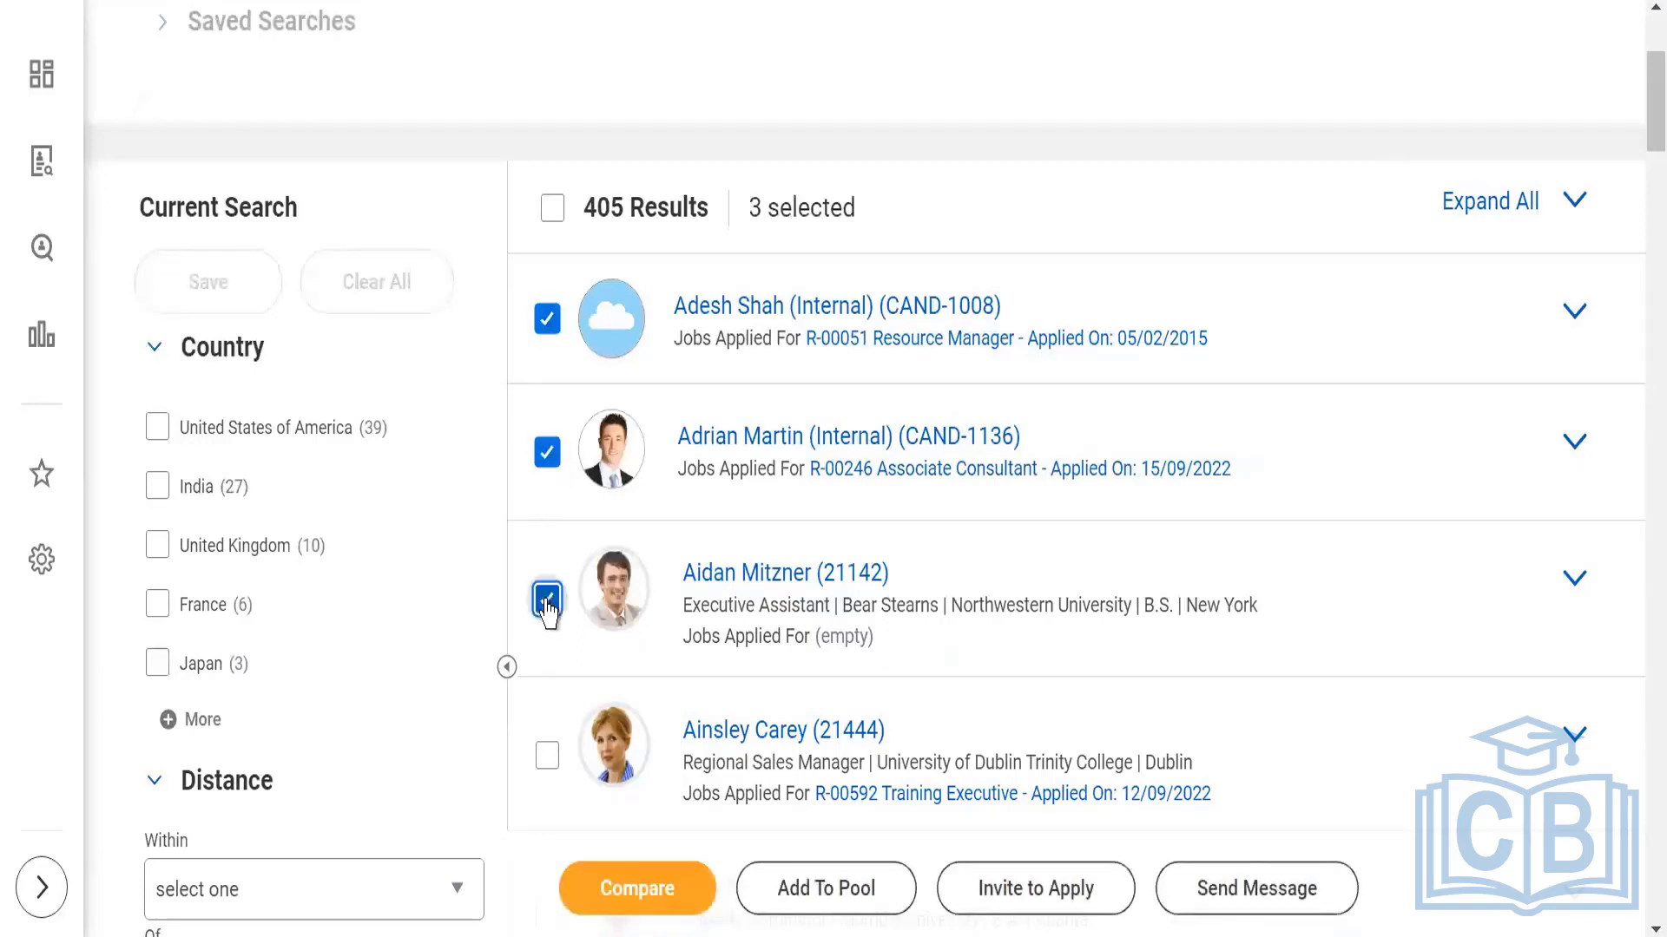
{"action": "left_click", "coordinate": [547, 755]}
{"action": "scroll", "coordinate": [1211, 519], "scroll_direction": "down", "scroll_amount": 2}
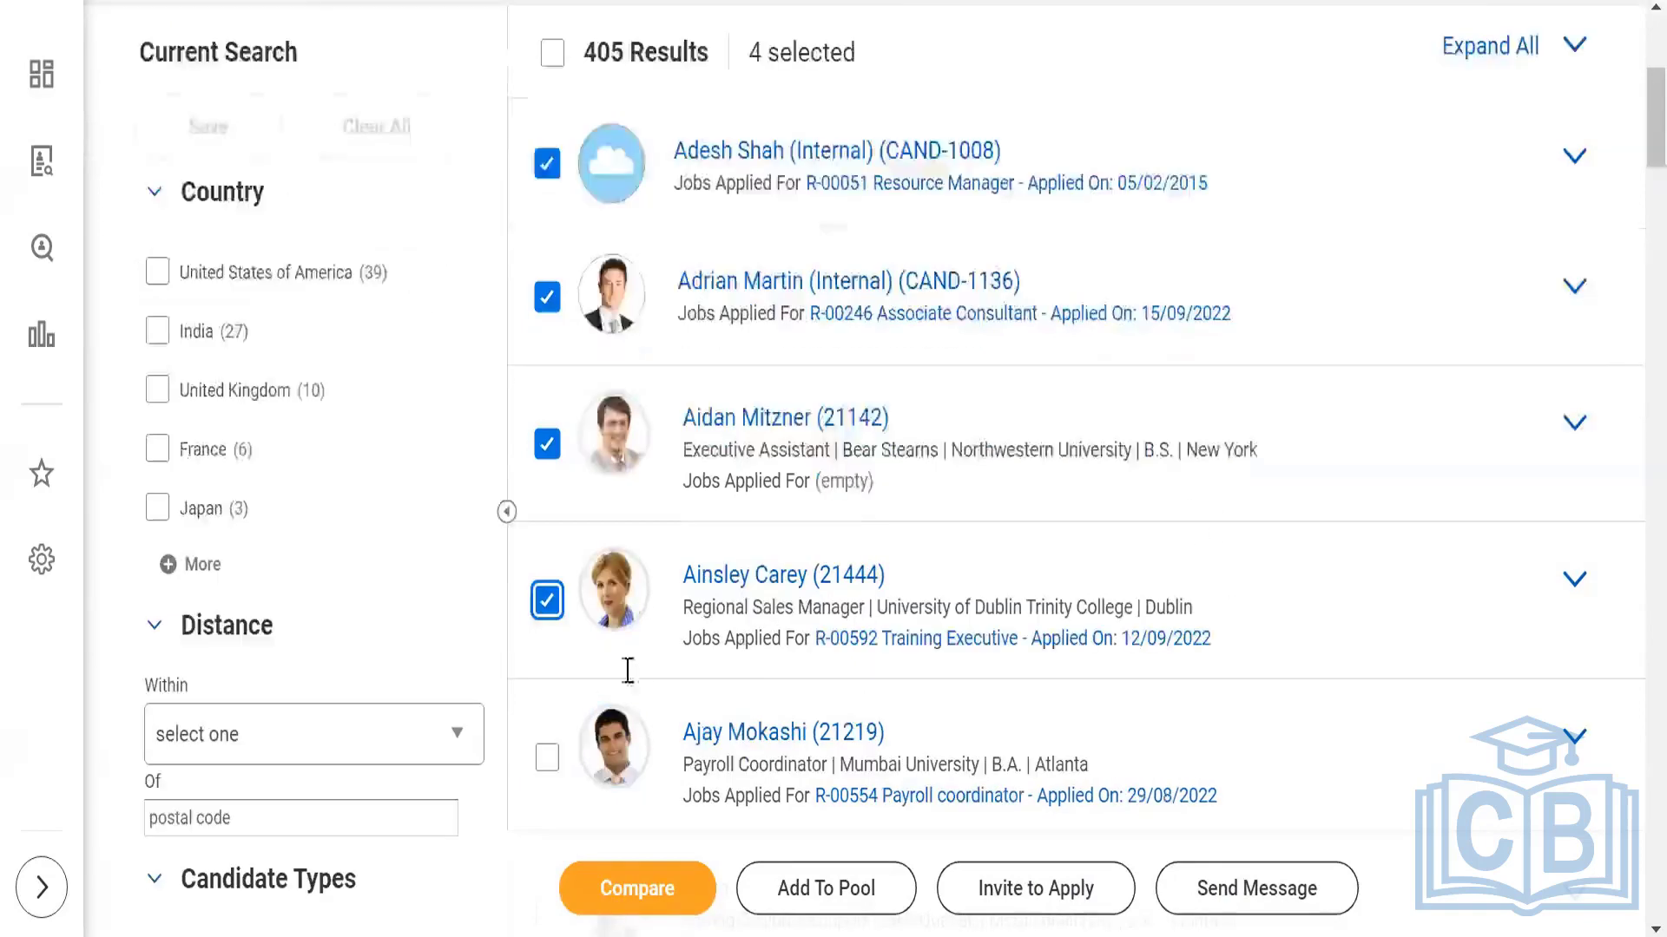
{"action": "left_click", "coordinate": [547, 757]}
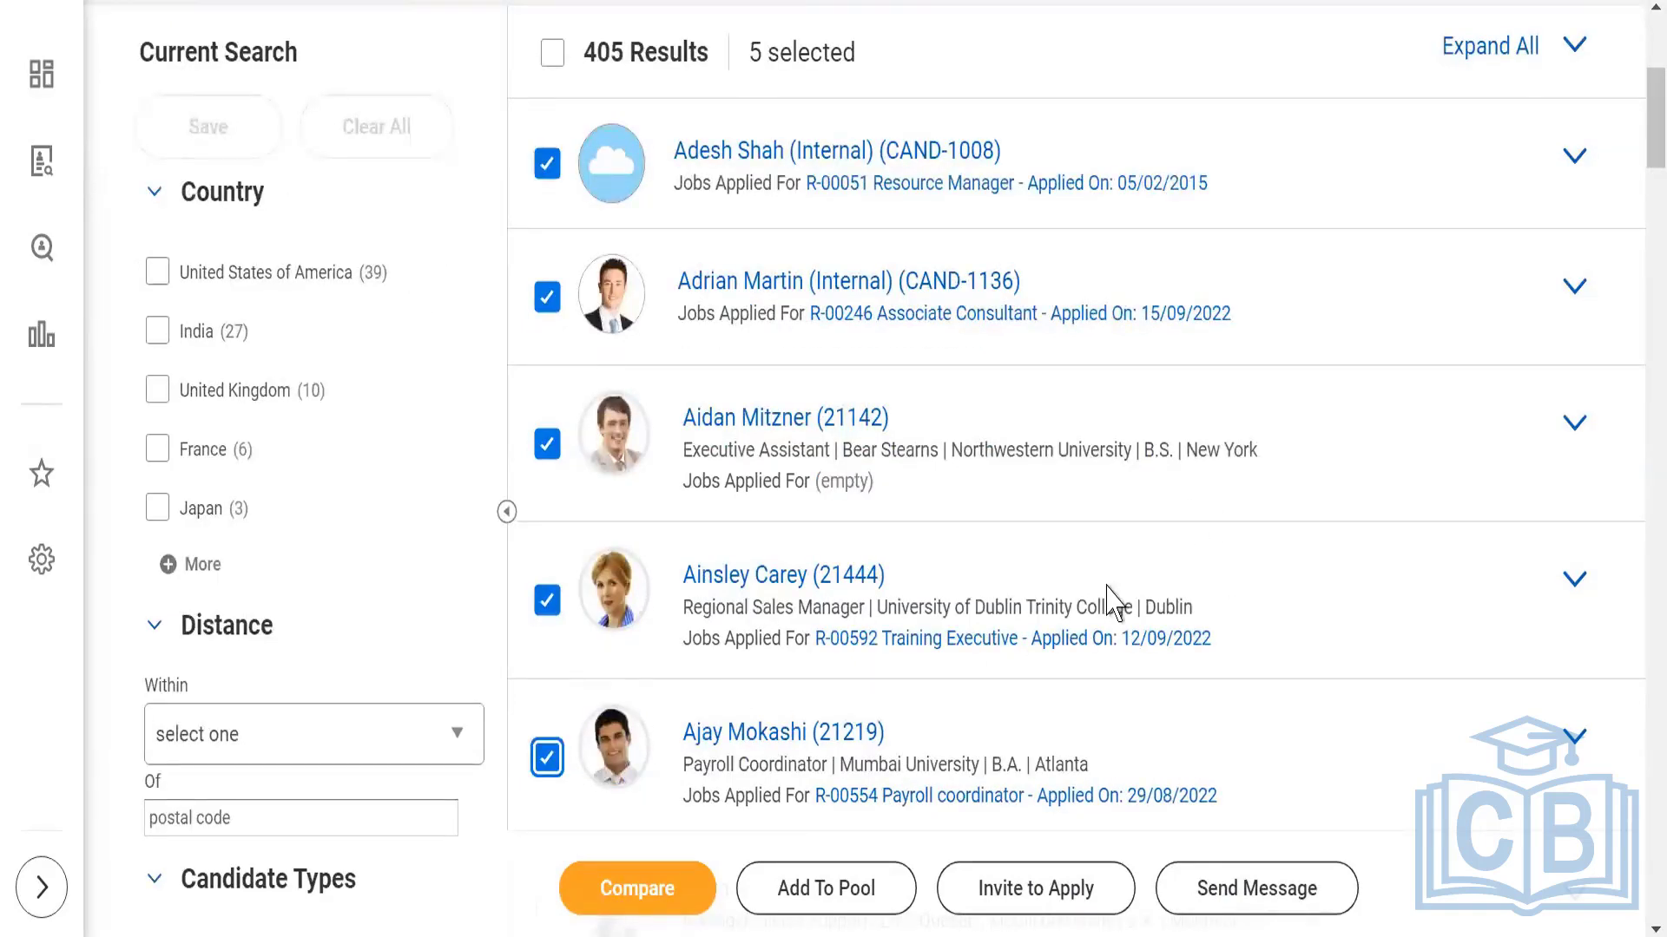
Duplicate the Find Candidates browser tab and switch to the copy, keeping the five selected candidates in the original.
{"action": "scroll", "coordinate": [1109, 596], "scroll_direction": "up", "scroll_amount": 5}
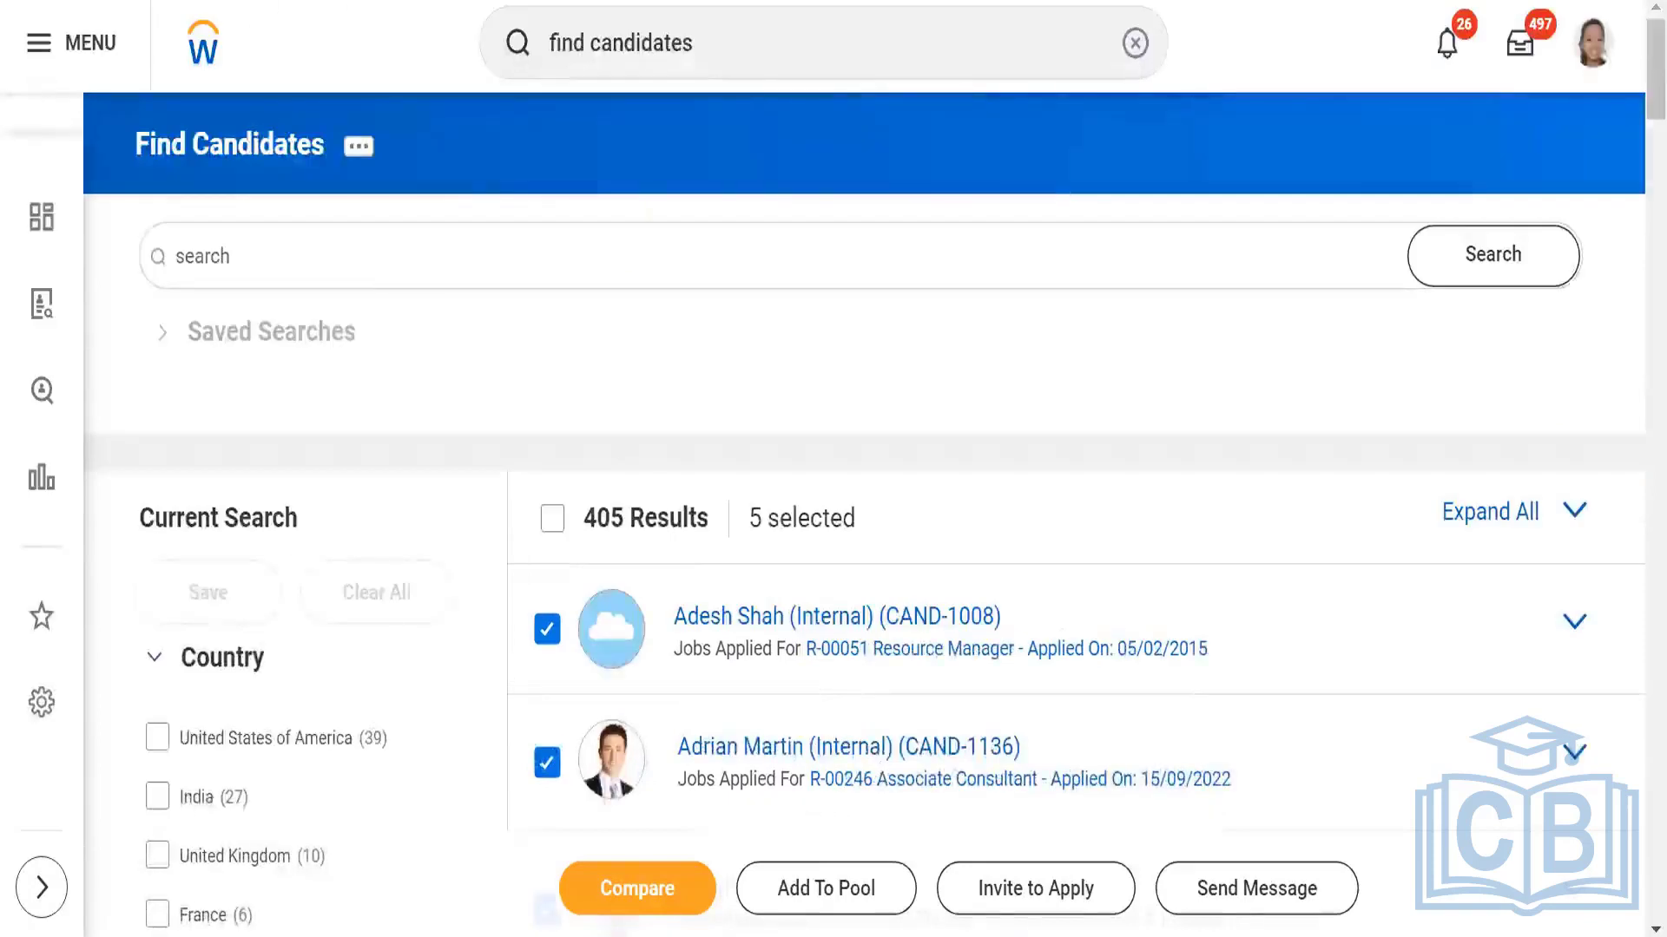
{"action": "right_click", "coordinate": [455, 1]}
{"action": "left_click", "coordinate": [513, 123]}
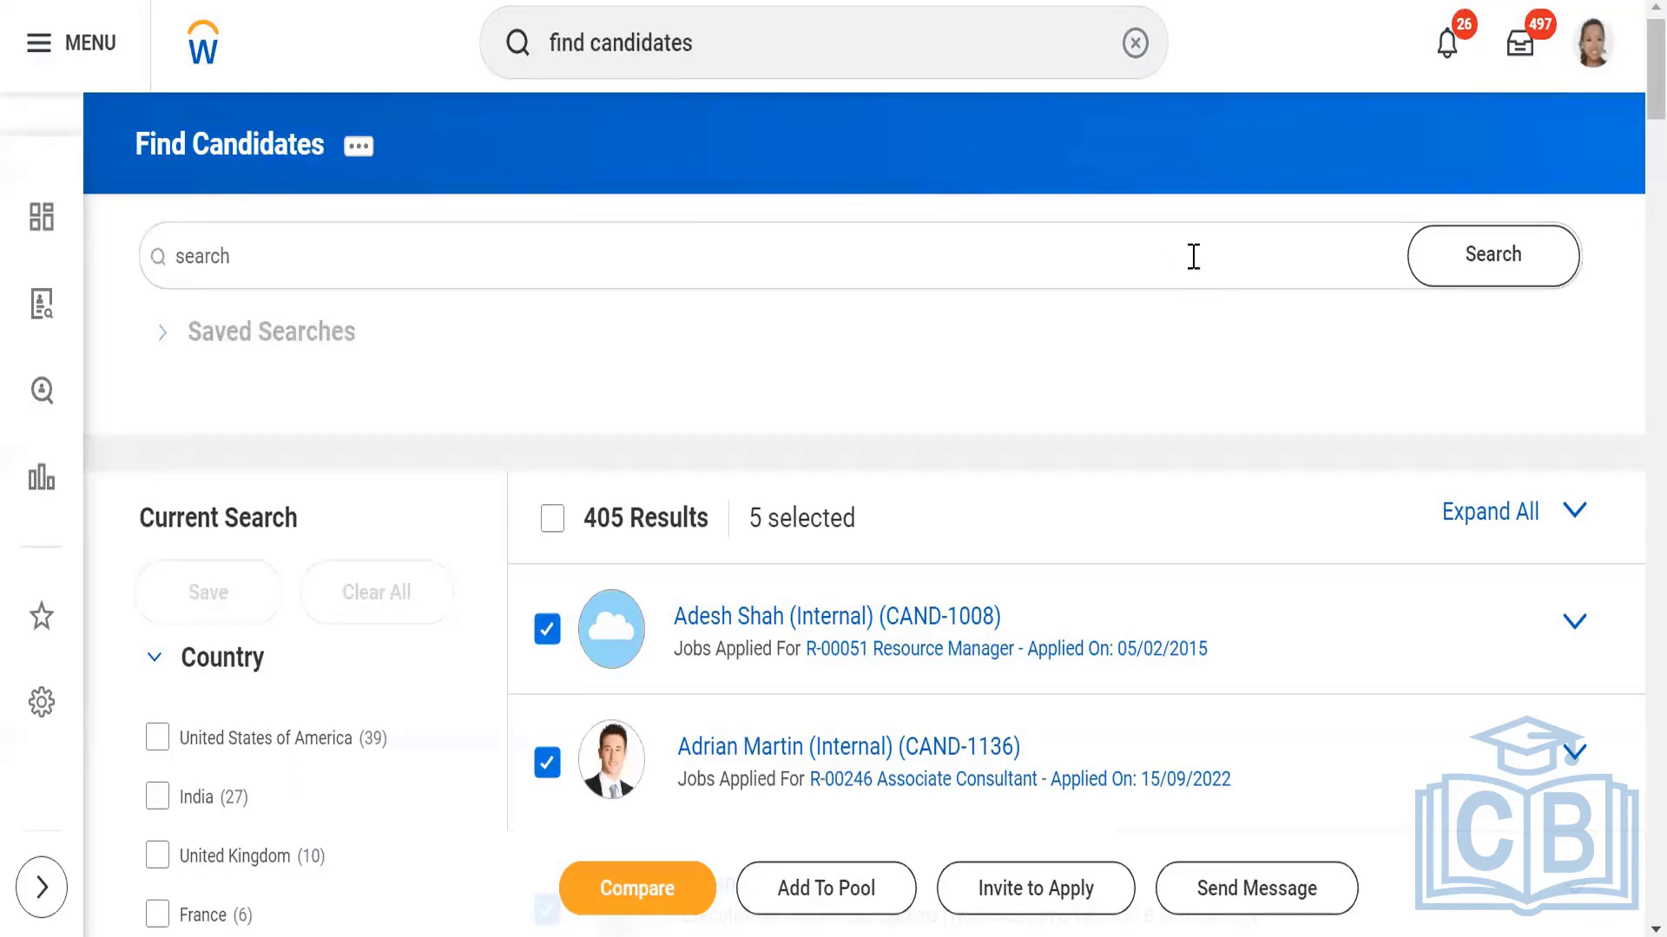
{"action": "scroll", "coordinate": [1154, 324], "scroll_direction": "down", "scroll_amount": 10}
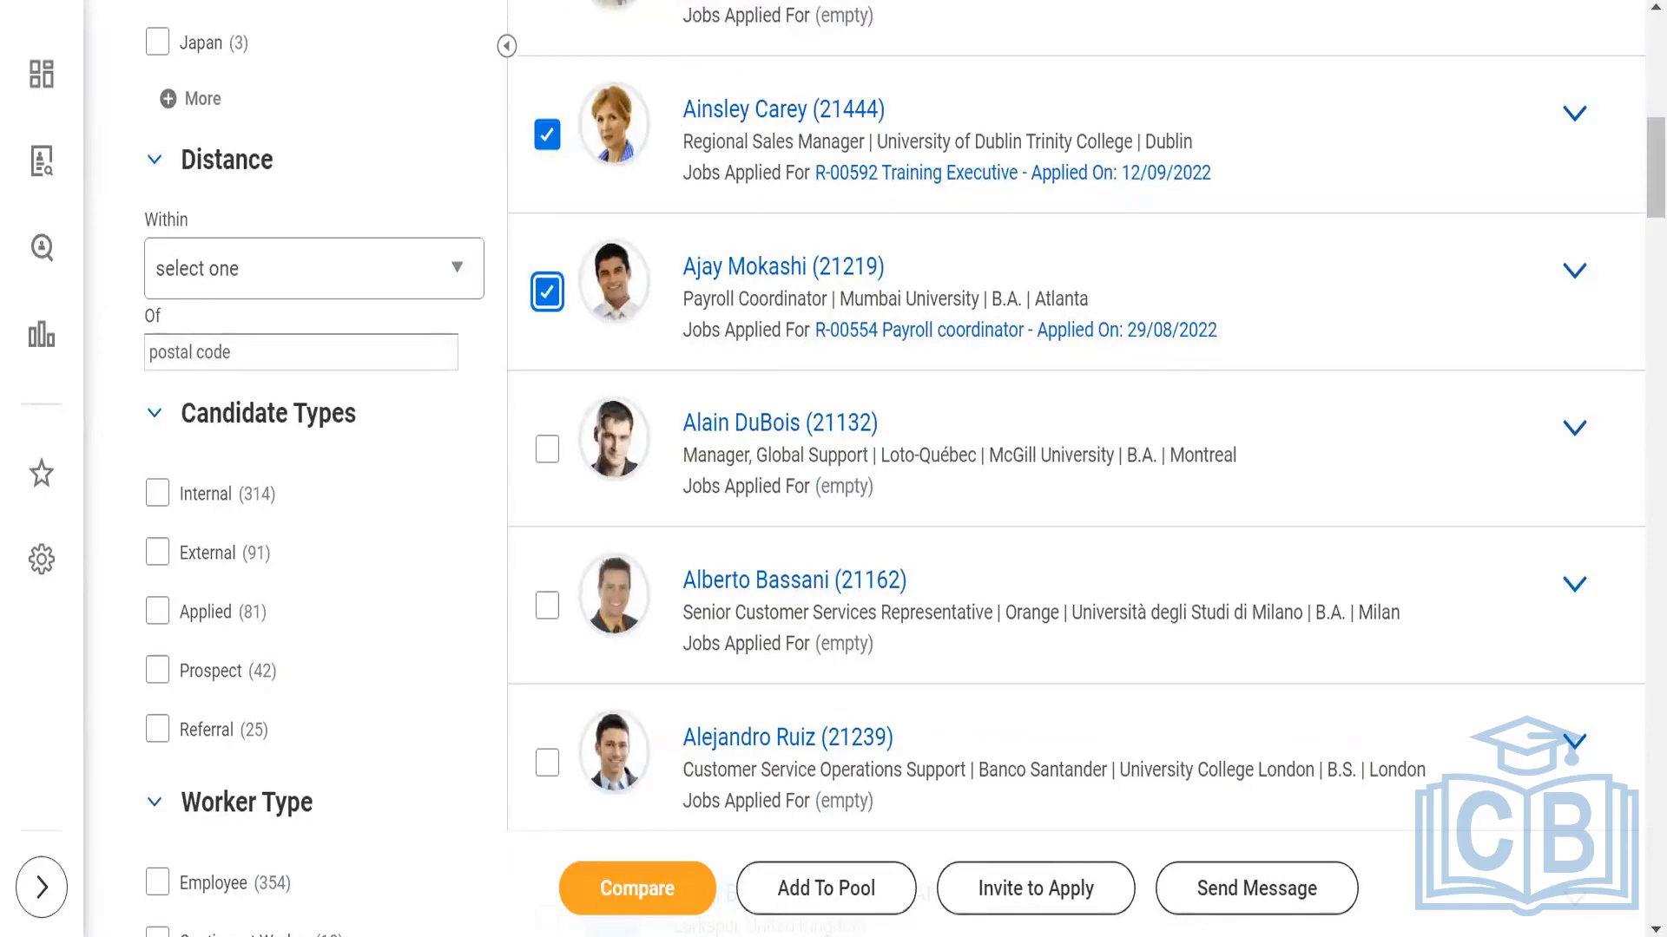
{"action": "left_click", "coordinate": [711, 0]}
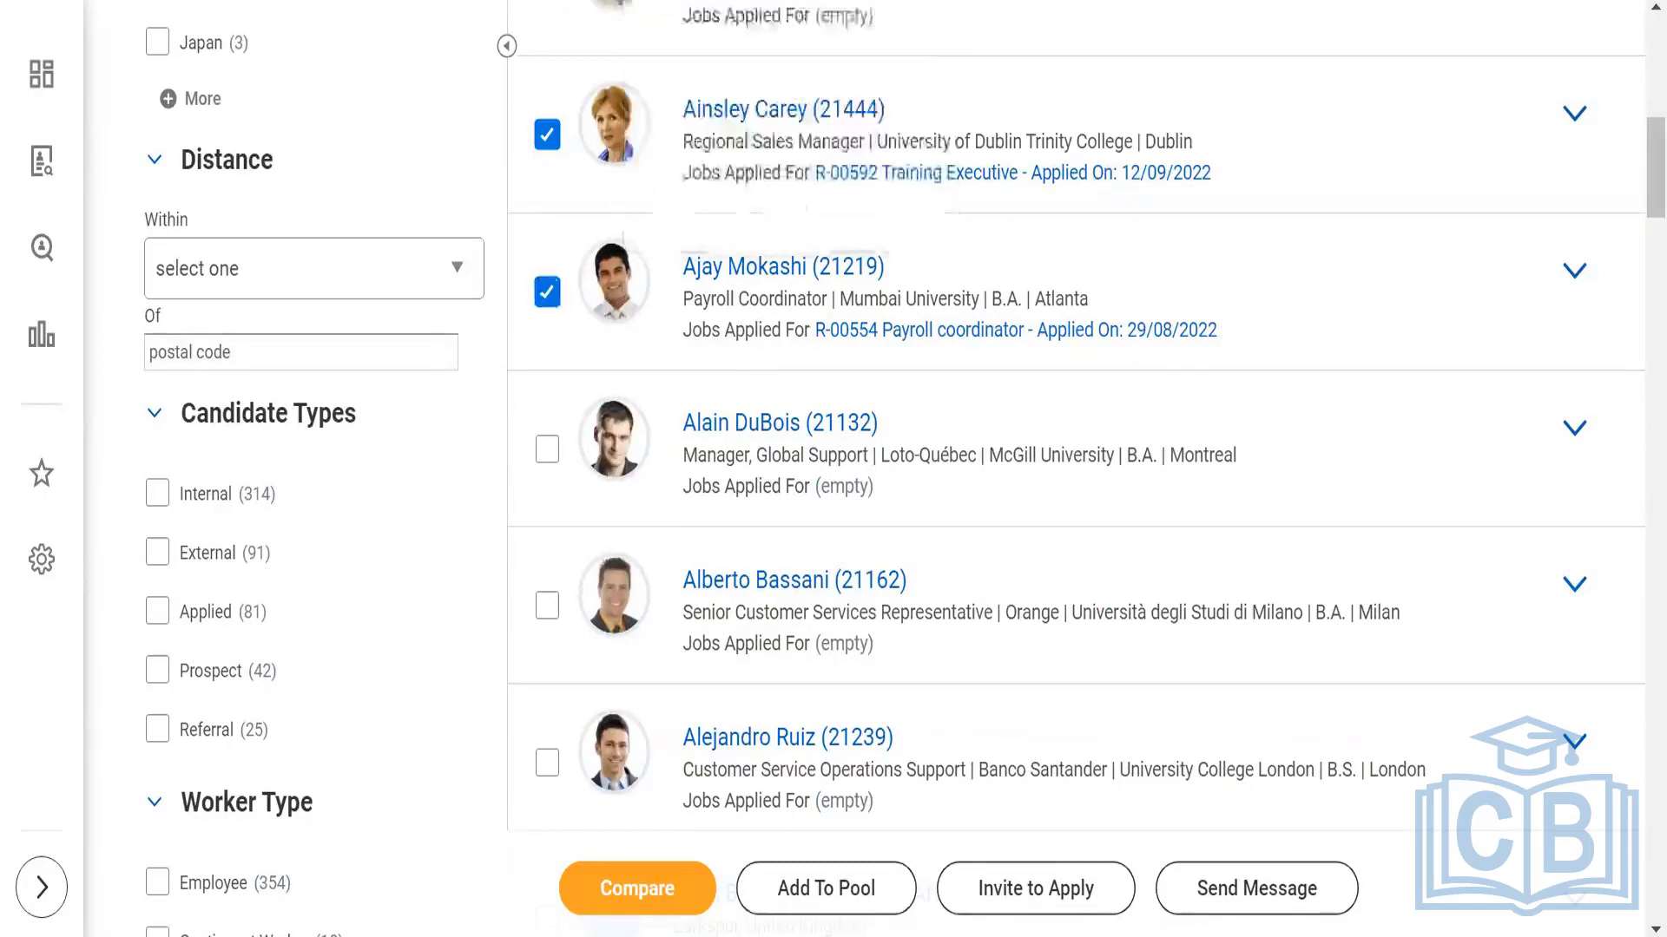
{"action": "scroll", "coordinate": [584, 382], "scroll_direction": "up", "scroll_amount": 4}
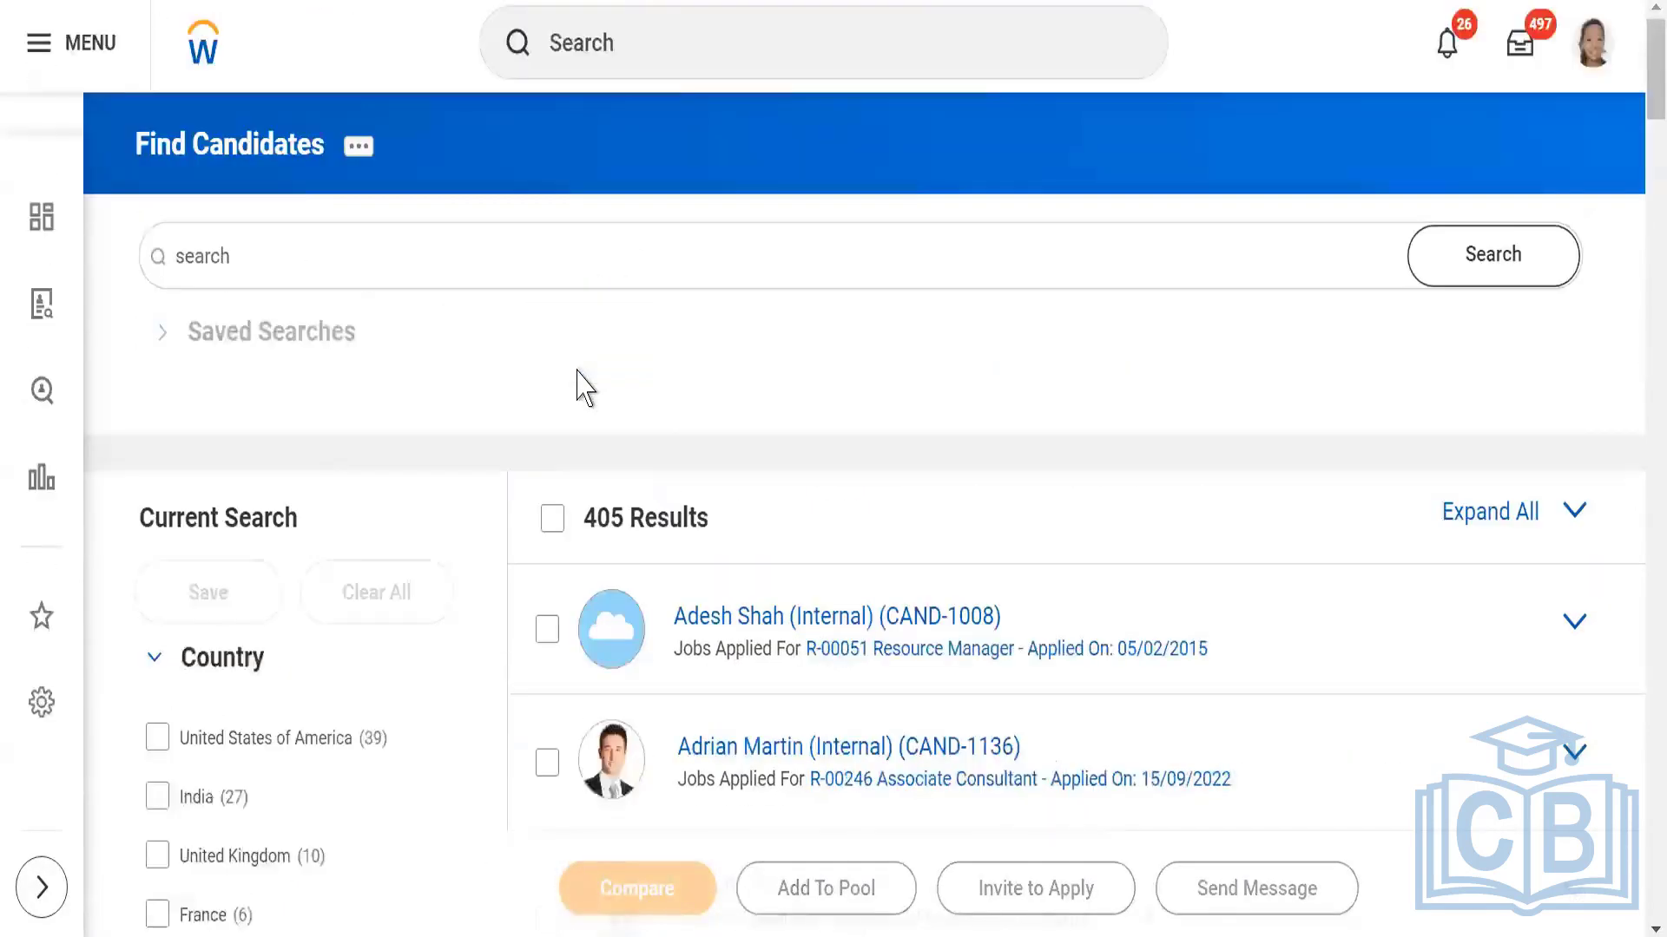
Search for "Create candidate" and open the Create Candidate Pool task.
{"action": "left_click", "coordinate": [677, 47]}
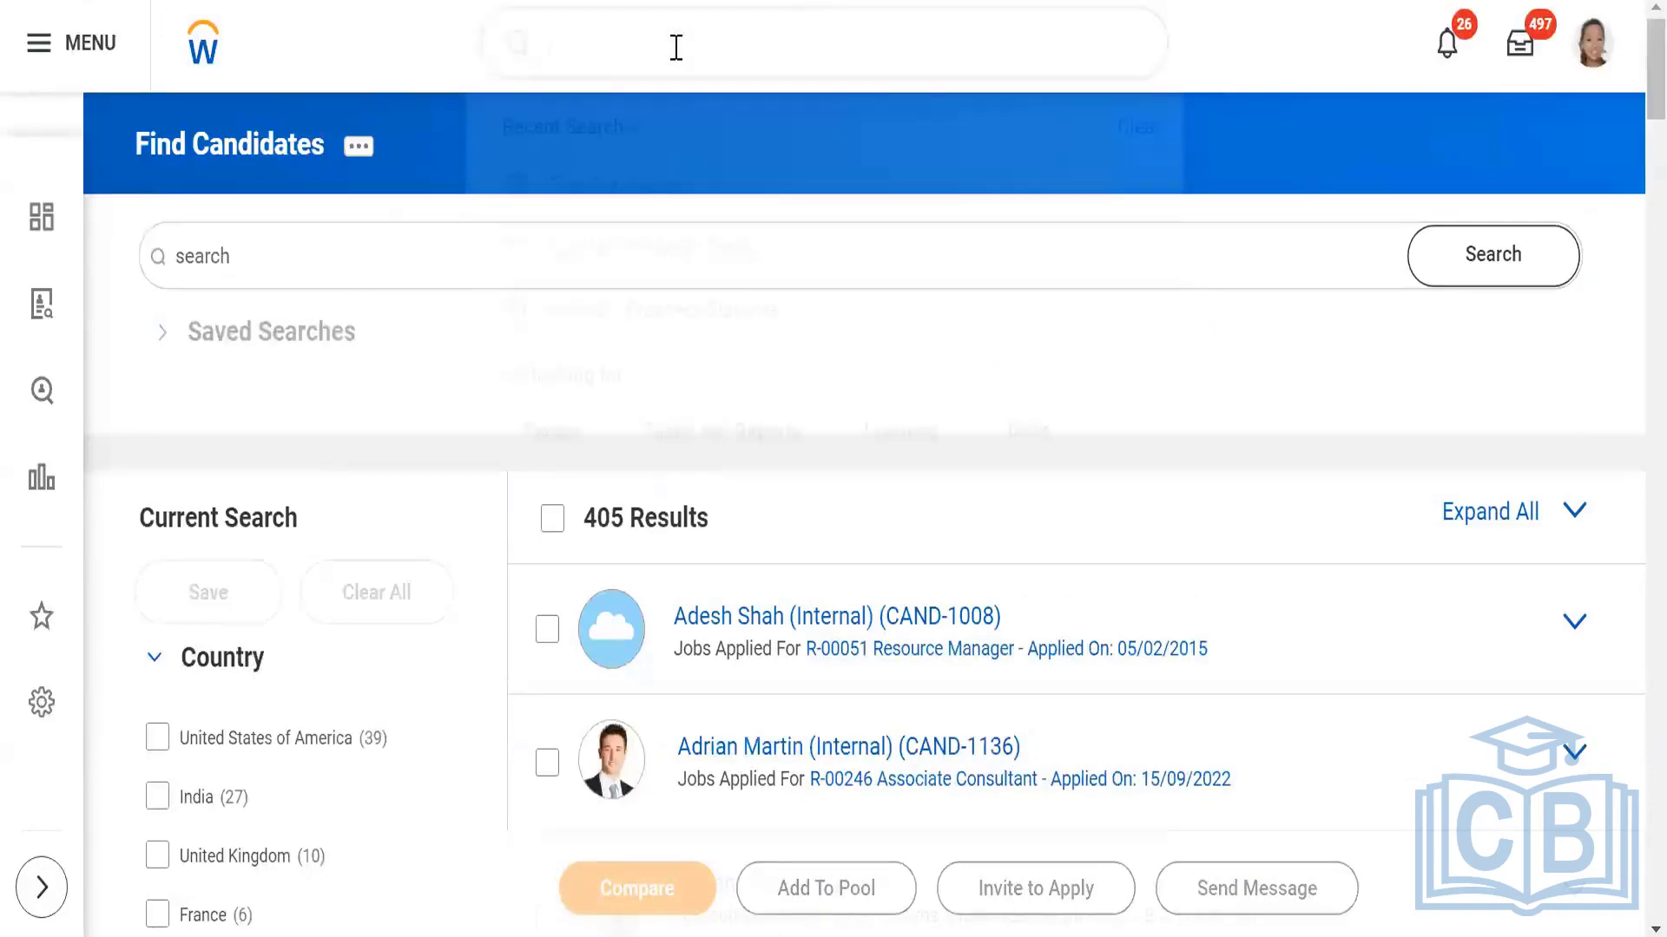
{"action": "type", "text": "Create"}
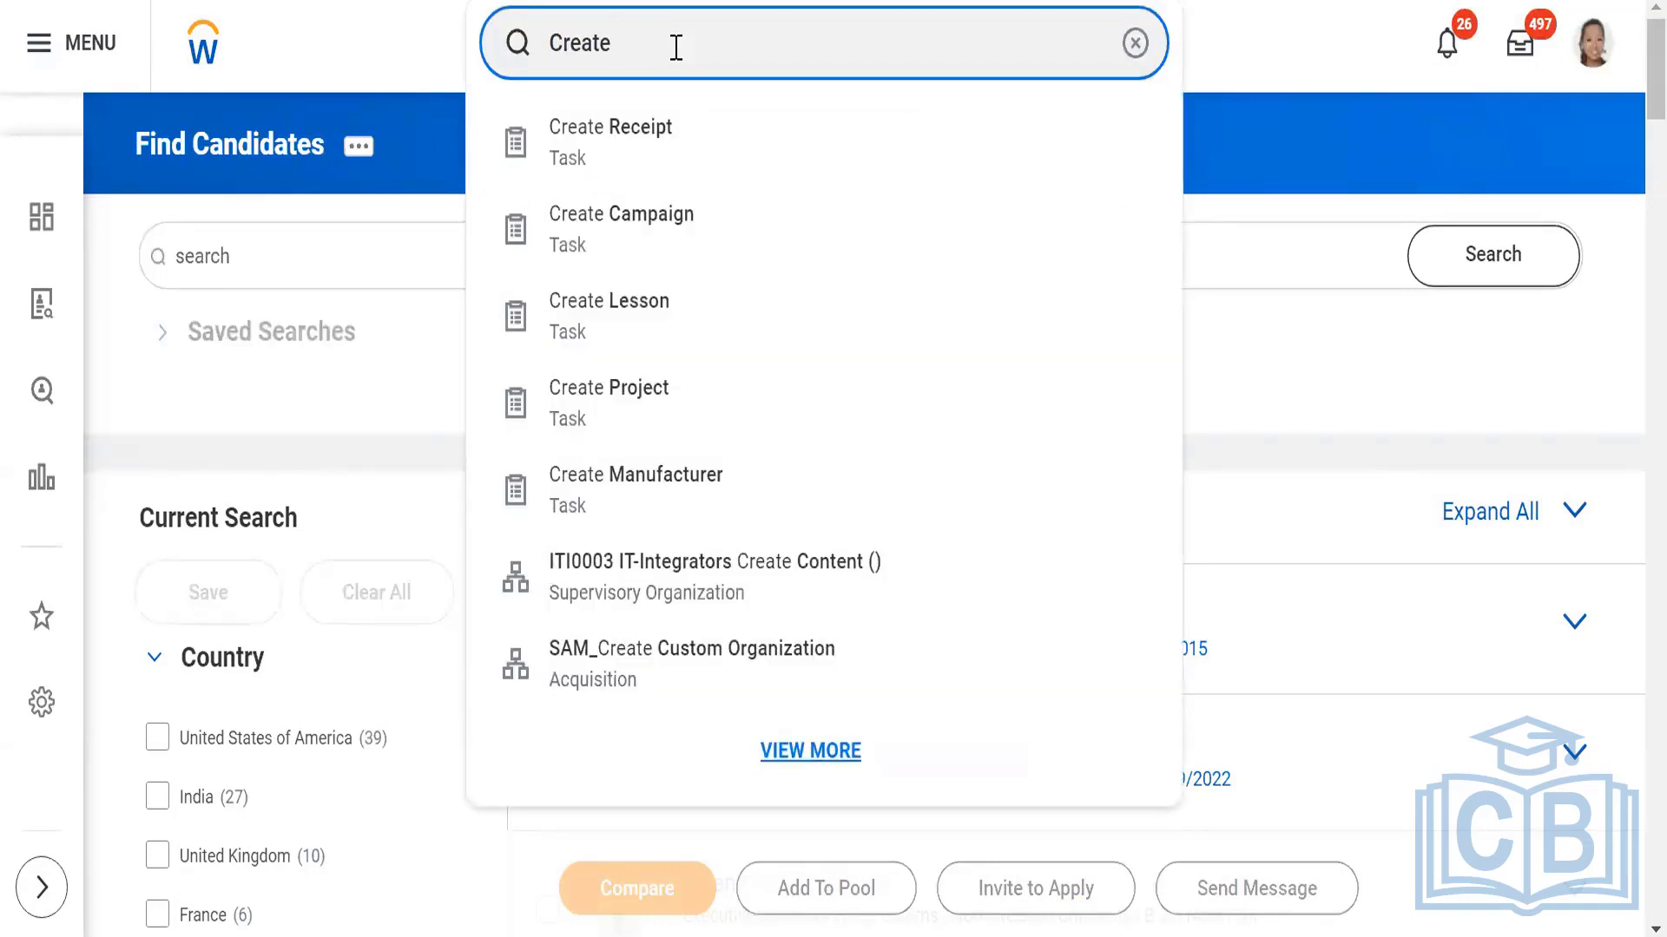
{"action": "type", "text": "candidate"}
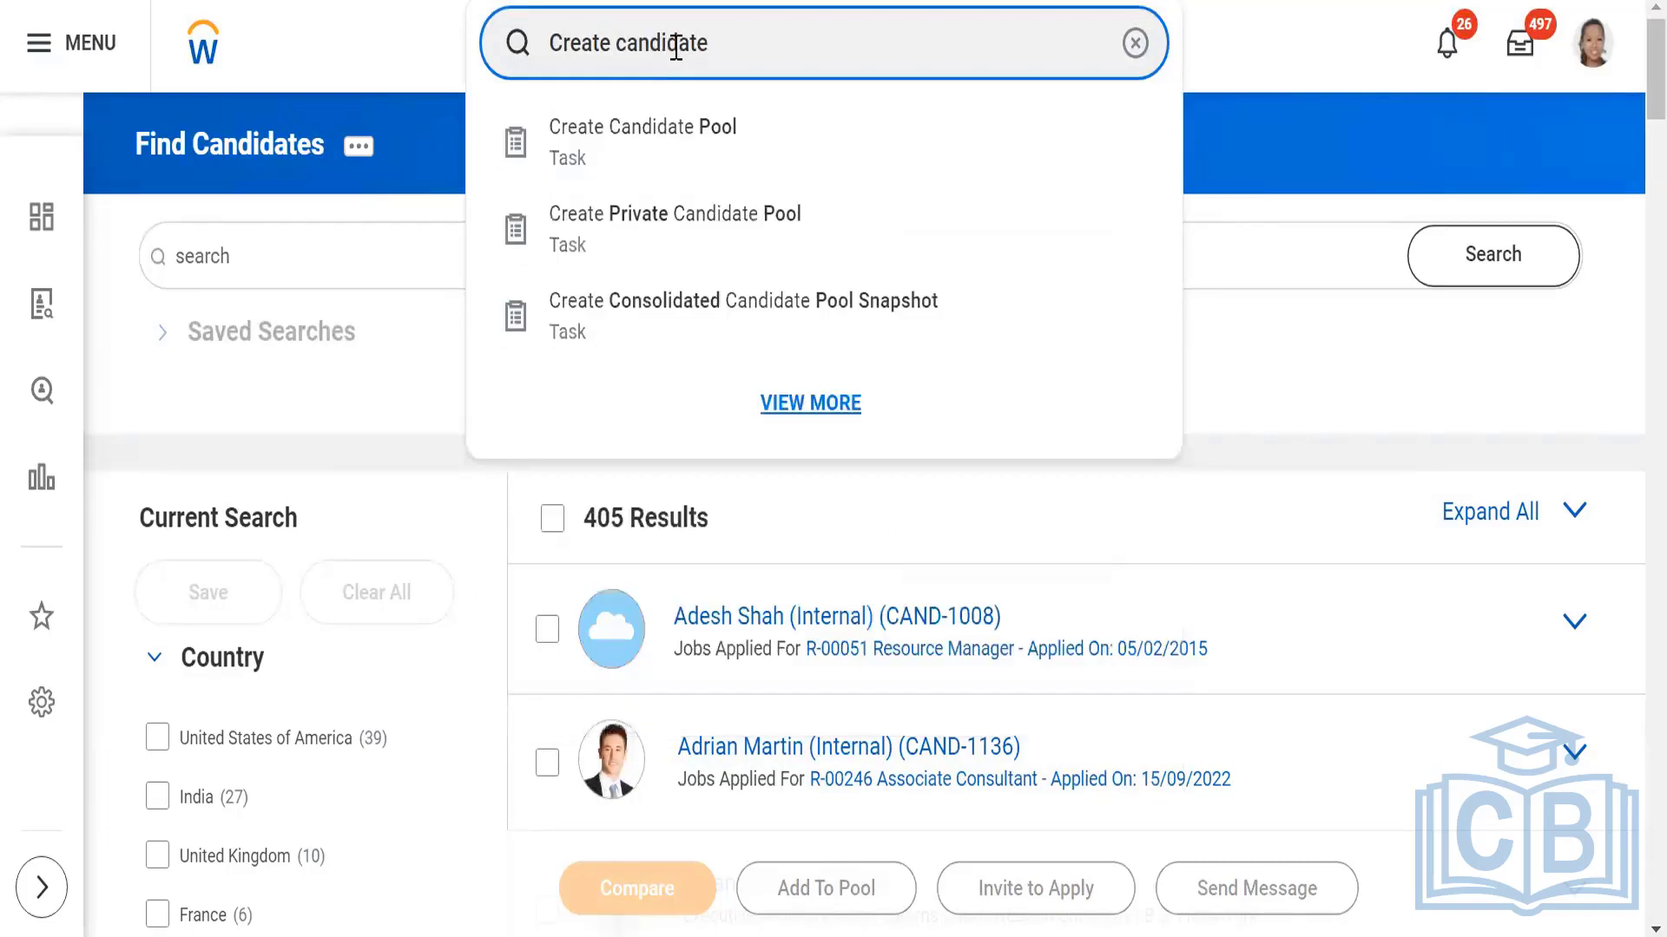
{"action": "left_click", "coordinate": [694, 130]}
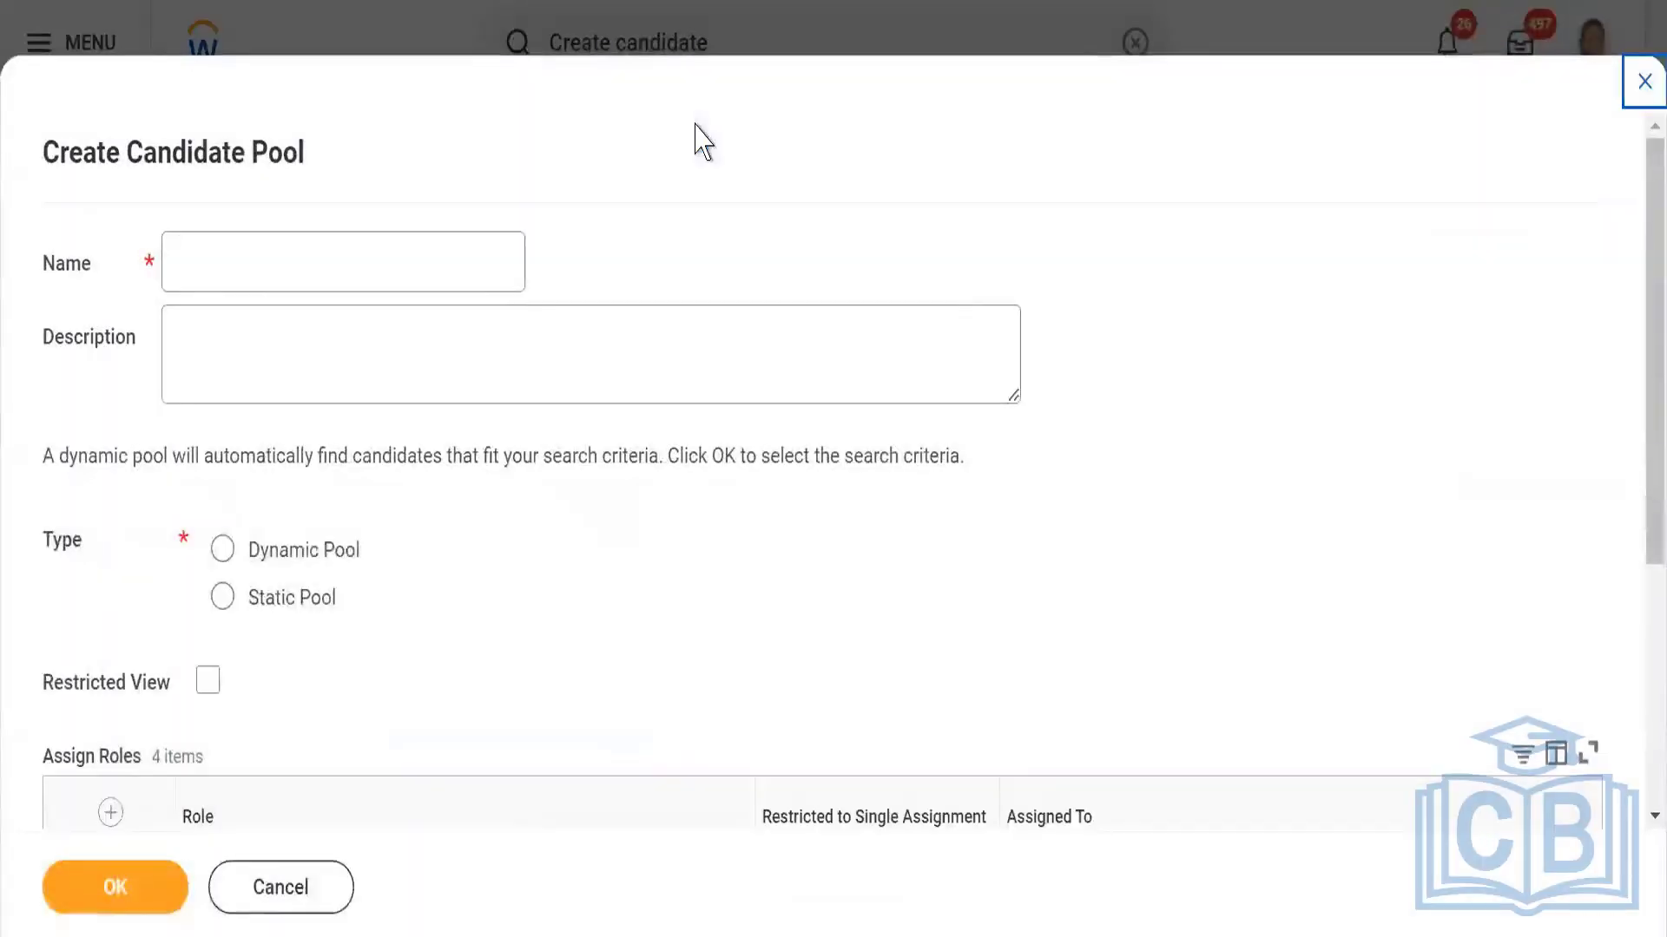
Name the new candidate pool "Skiims -Static pool" and set its type to Static Pool.
{"action": "left_click", "coordinate": [343, 253]}
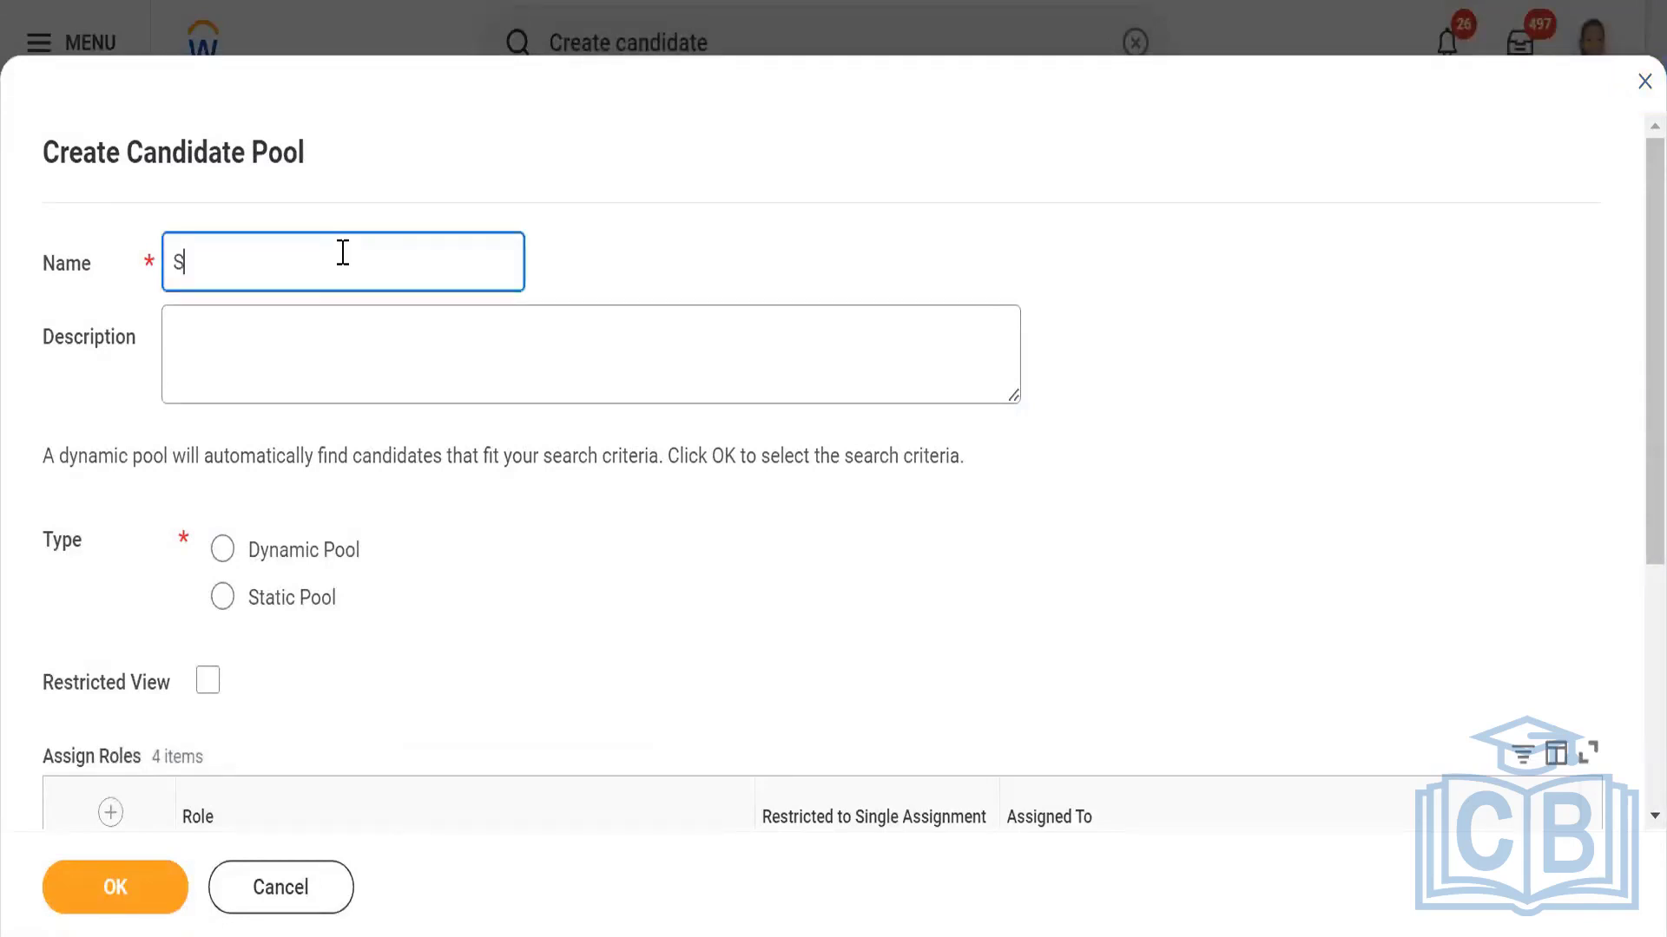
{"action": "type", "text": "Skiims -Static pool"}
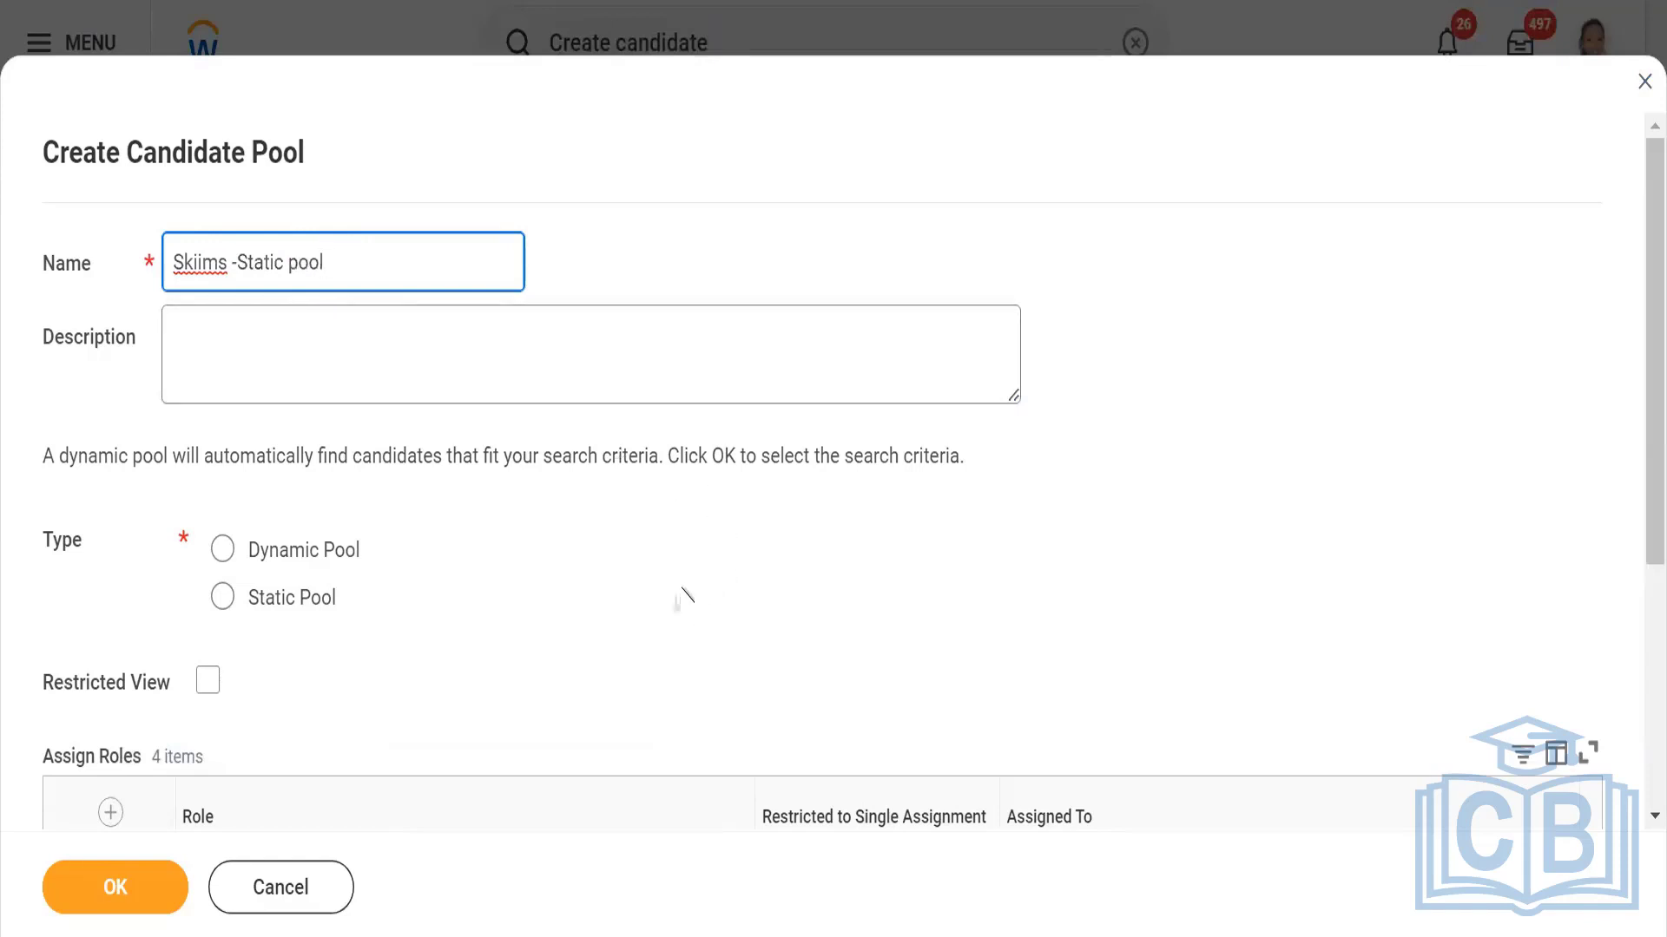
{"action": "left_click", "coordinate": [224, 601]}
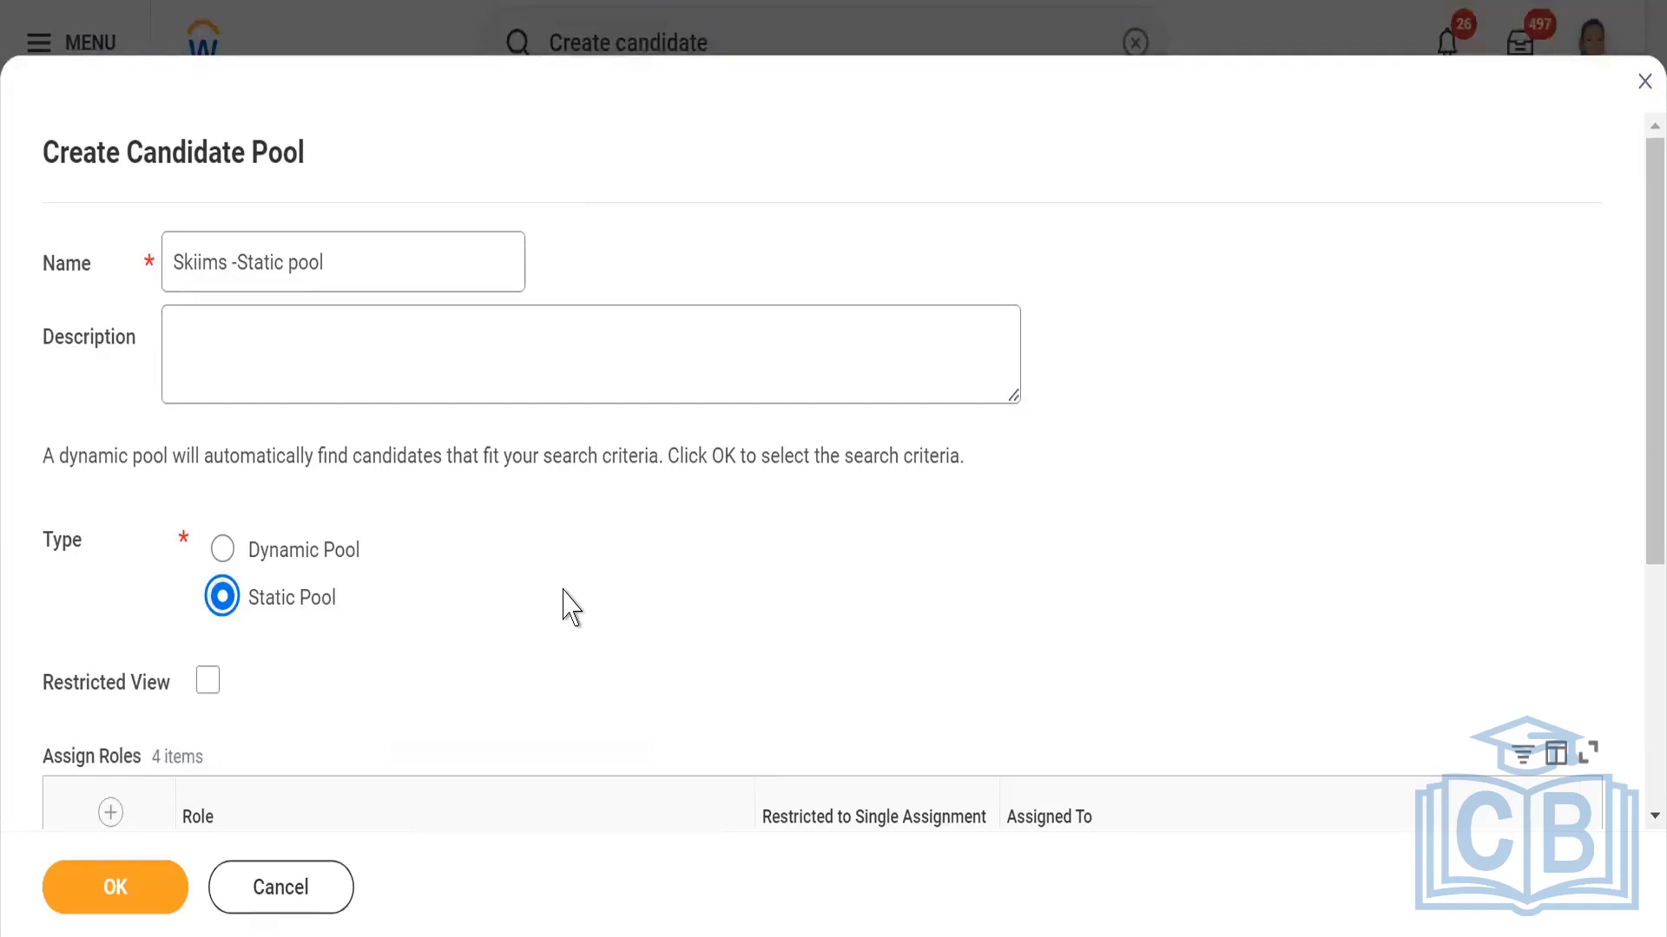
Review the pool's assigned roles and change the pool's name to "1234_Static pool".
{"action": "scroll", "coordinate": [544, 596], "scroll_direction": "down", "scroll_amount": 2}
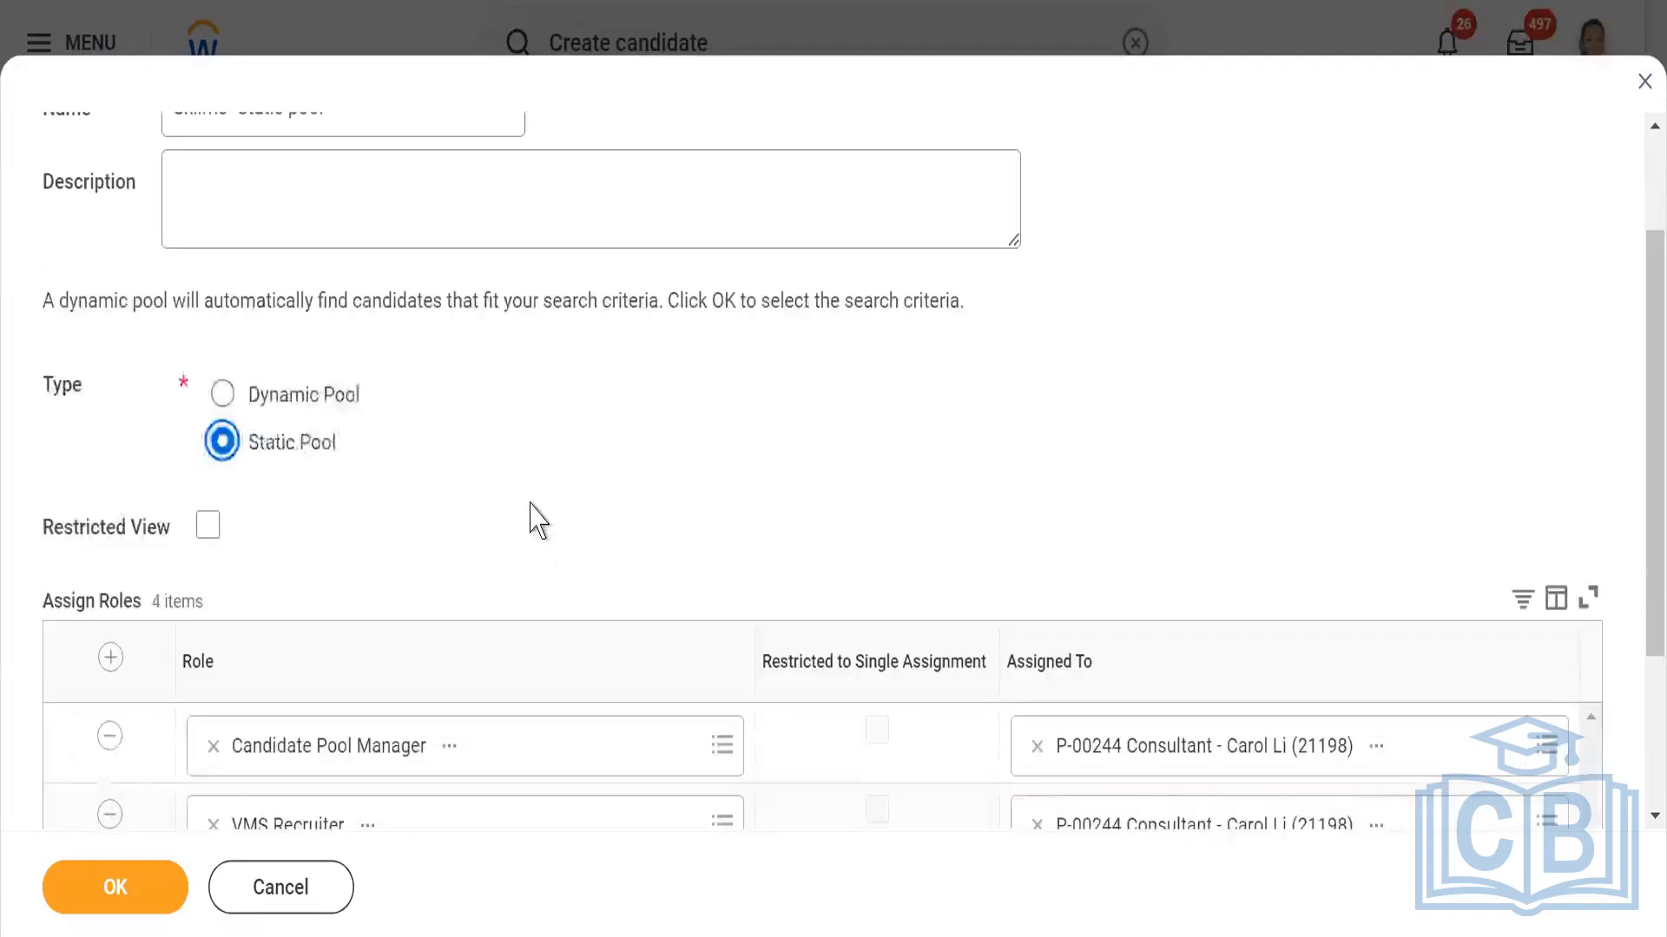
{"action": "scroll", "coordinate": [559, 495], "scroll_direction": "down", "scroll_amount": 2}
{"action": "scroll", "coordinate": [590, 464], "scroll_direction": "down", "scroll_amount": 1}
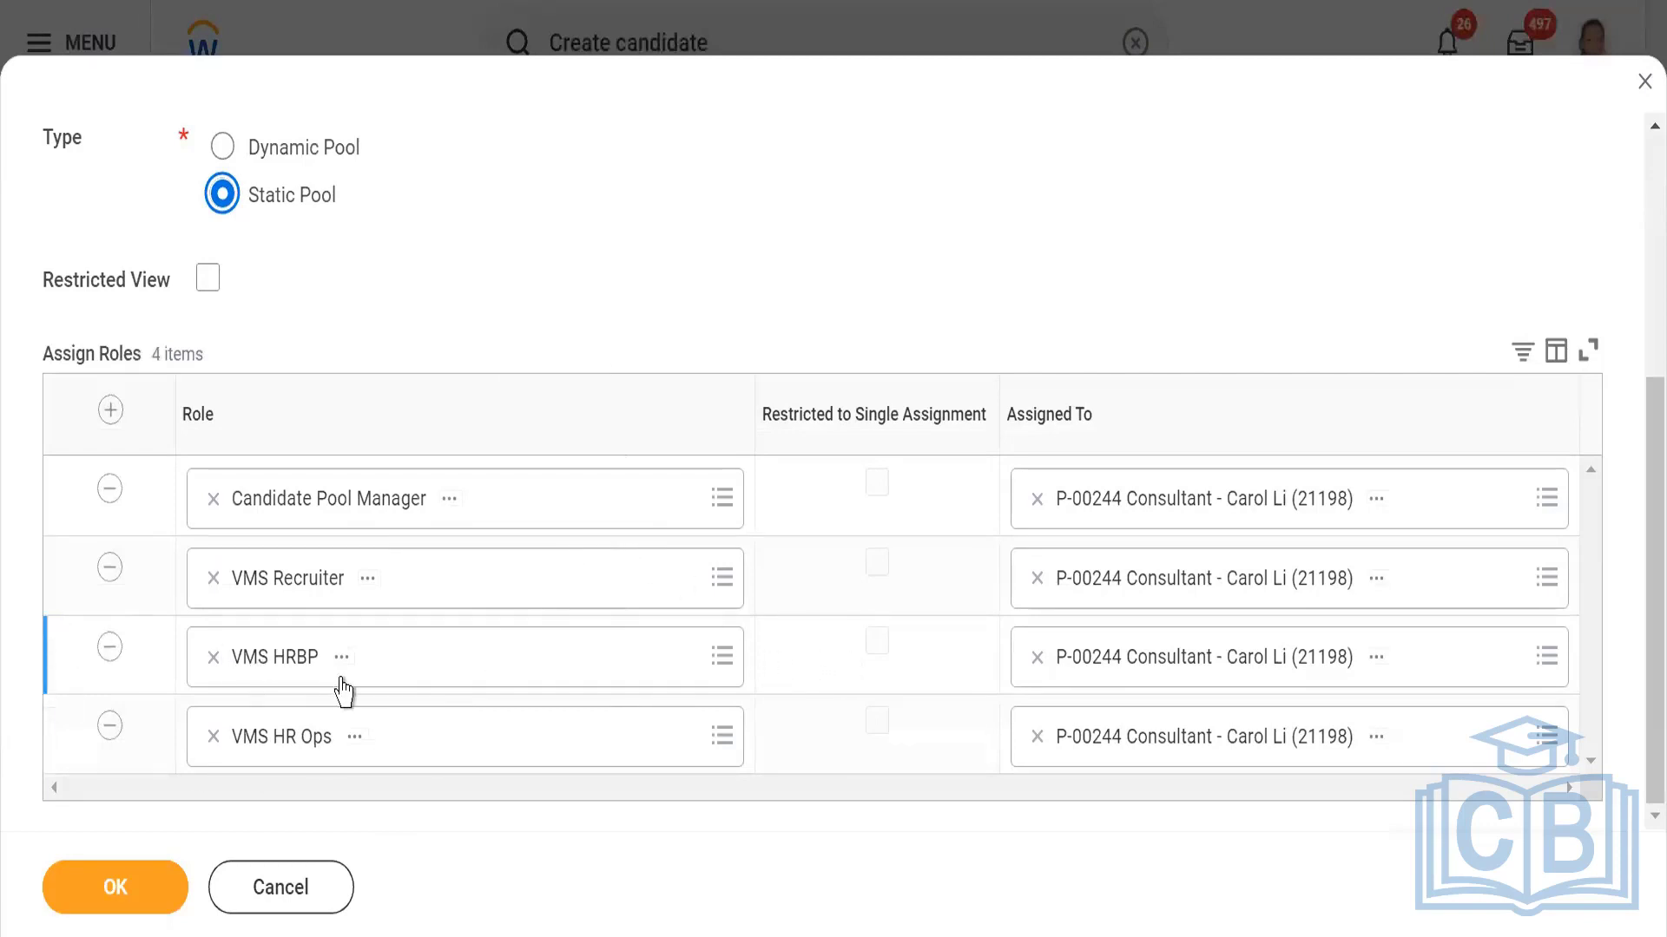
{"action": "scroll", "coordinate": [386, 520], "scroll_direction": "up", "scroll_amount": 5}
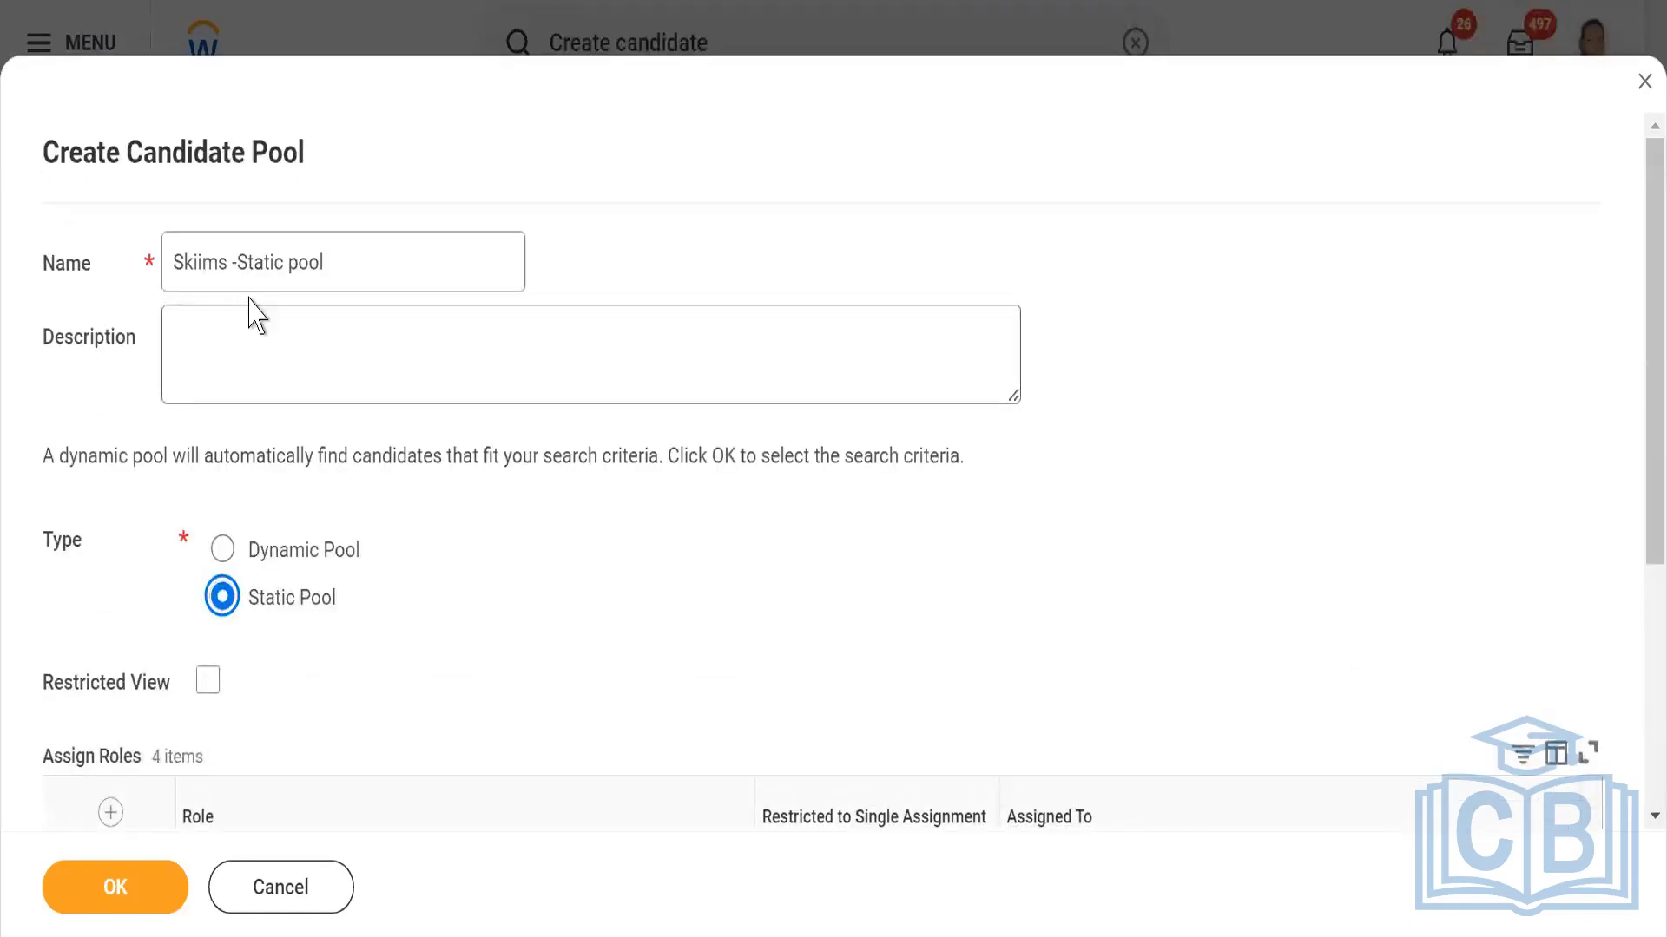
{"action": "left_click", "coordinate": [238, 265]}
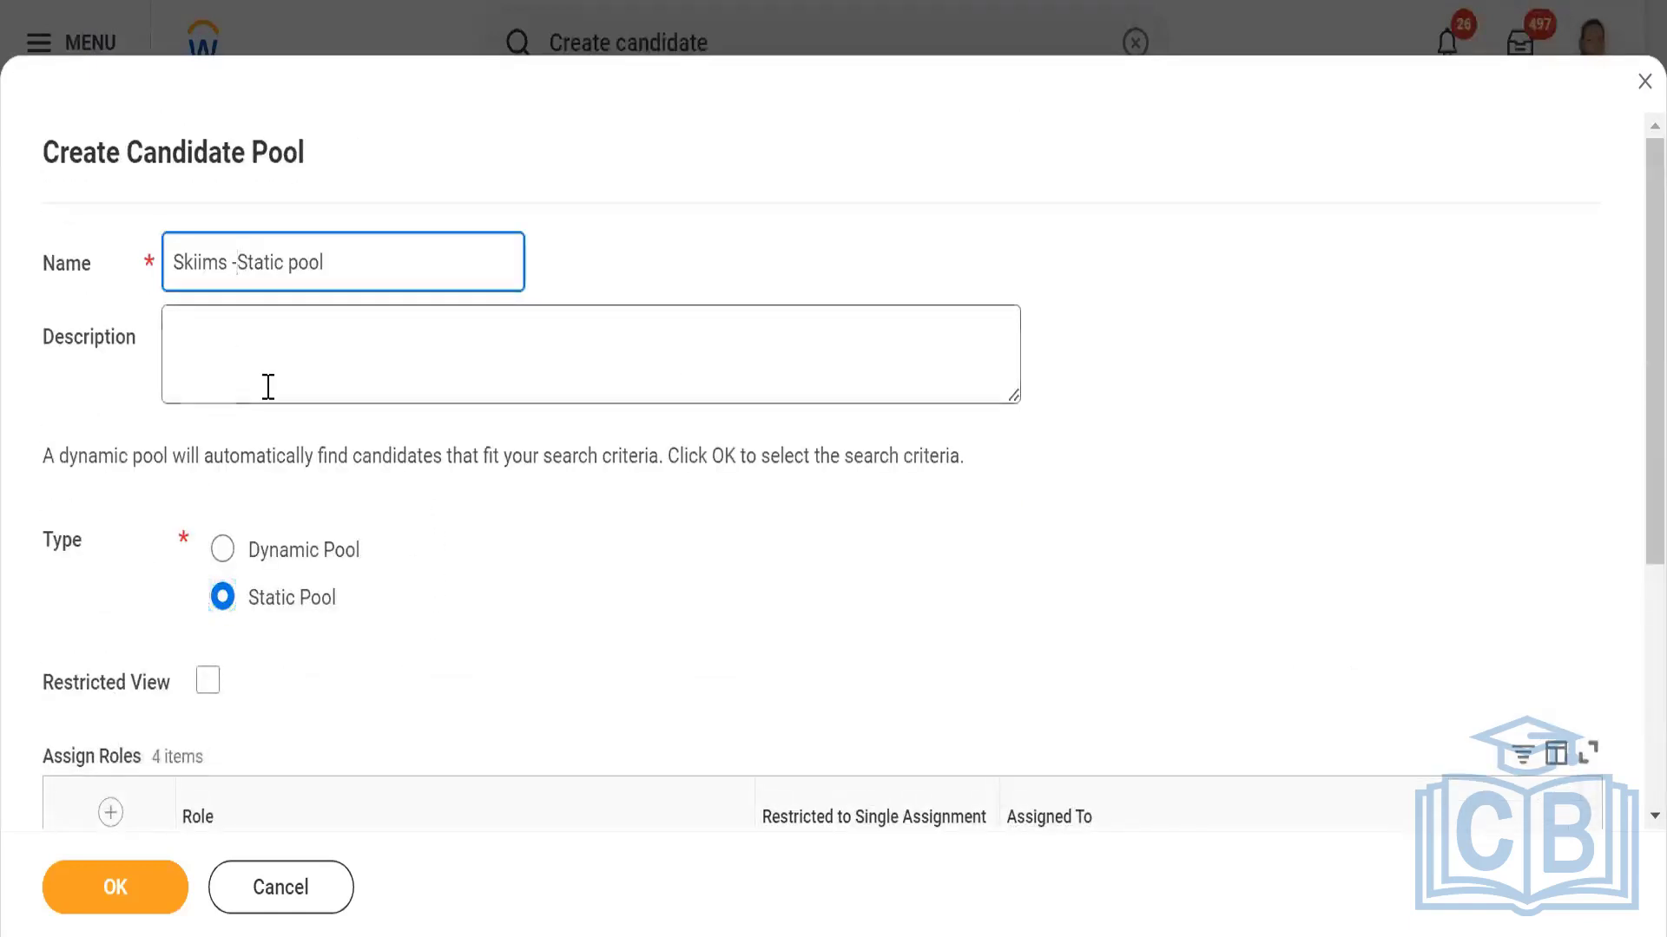
{"action": "key", "text": "BackSpace"}
{"action": "key", "text": "BackSpace"}
{"action": "key", "text": "BackSpace"}
{"action": "key", "text": "BackSpace"}
{"action": "key", "text": "BackSpace"}
{"action": "key", "text": "BackSpace"}
{"action": "key", "text": "BackSpace"}
{"action": "key", "text": "BackSpace"}
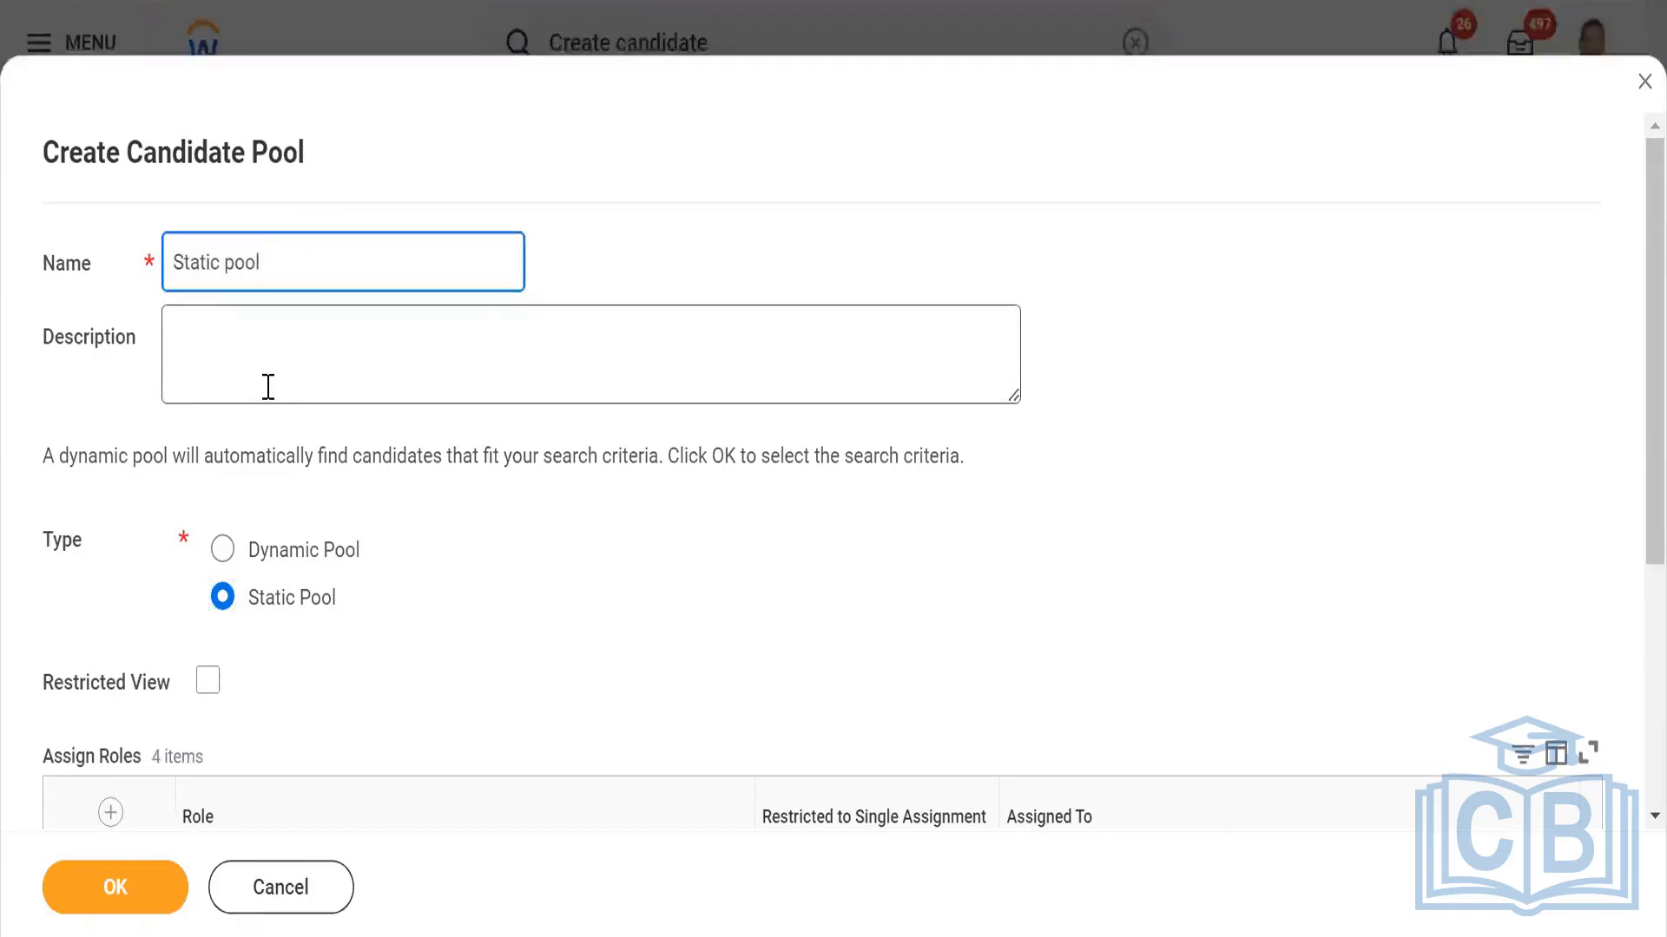
{"action": "type", "text": "1234_"}
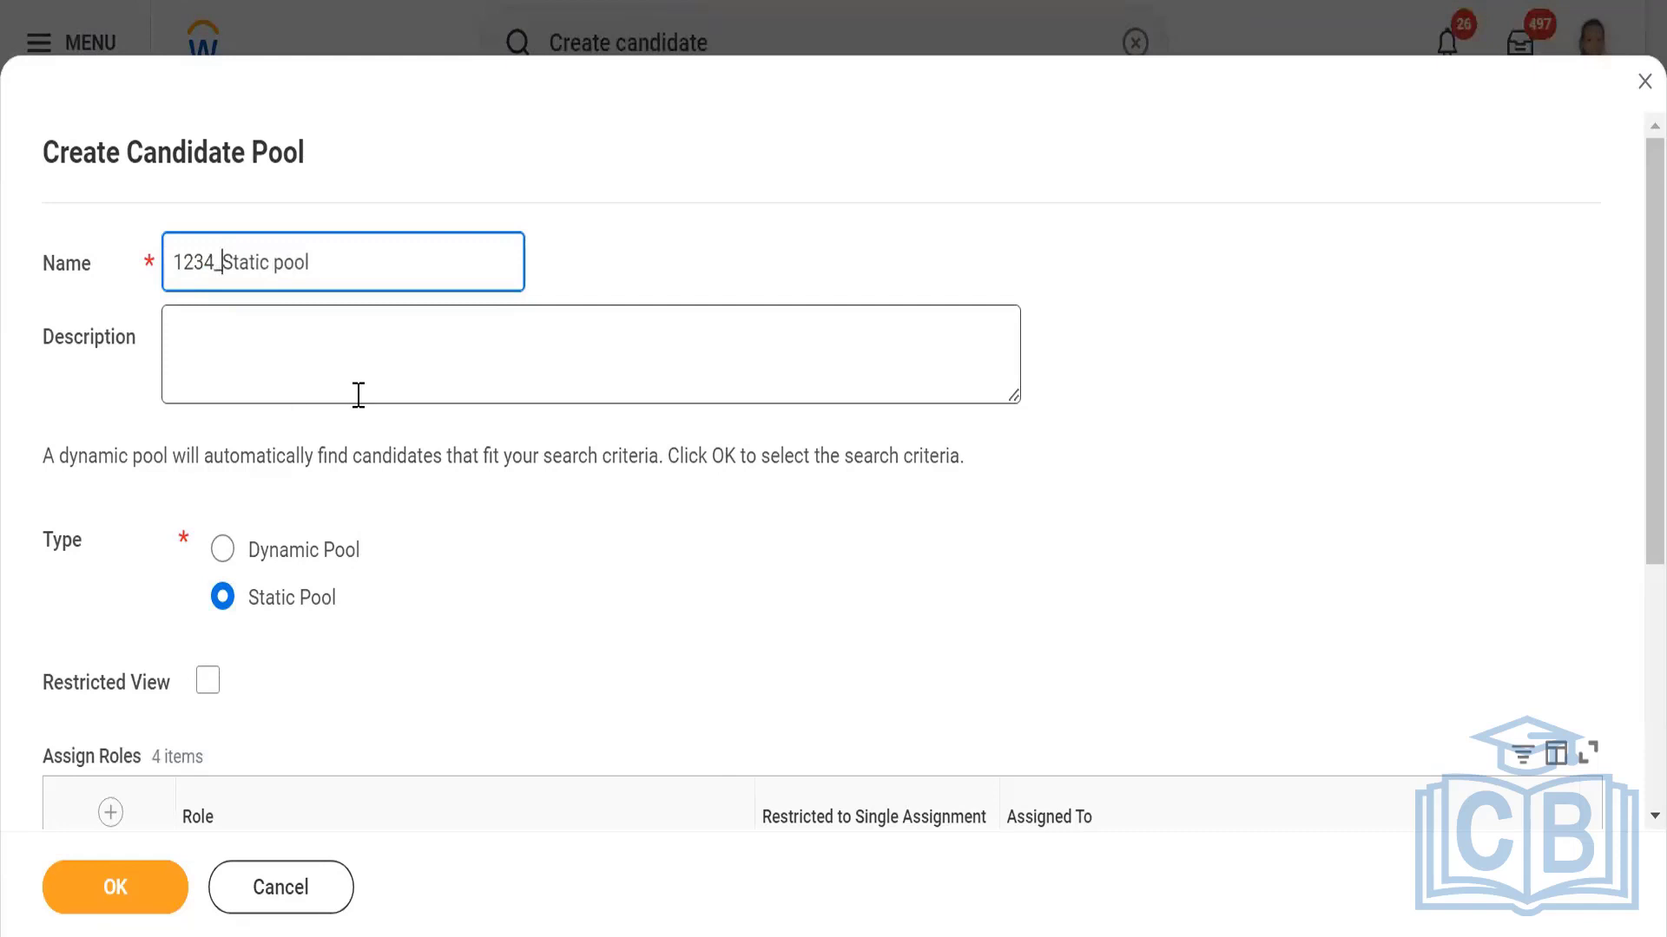
Check the static pool's settings and submit the form to create the pool.
{"action": "scroll", "coordinate": [503, 599], "scroll_direction": "down", "scroll_amount": 2}
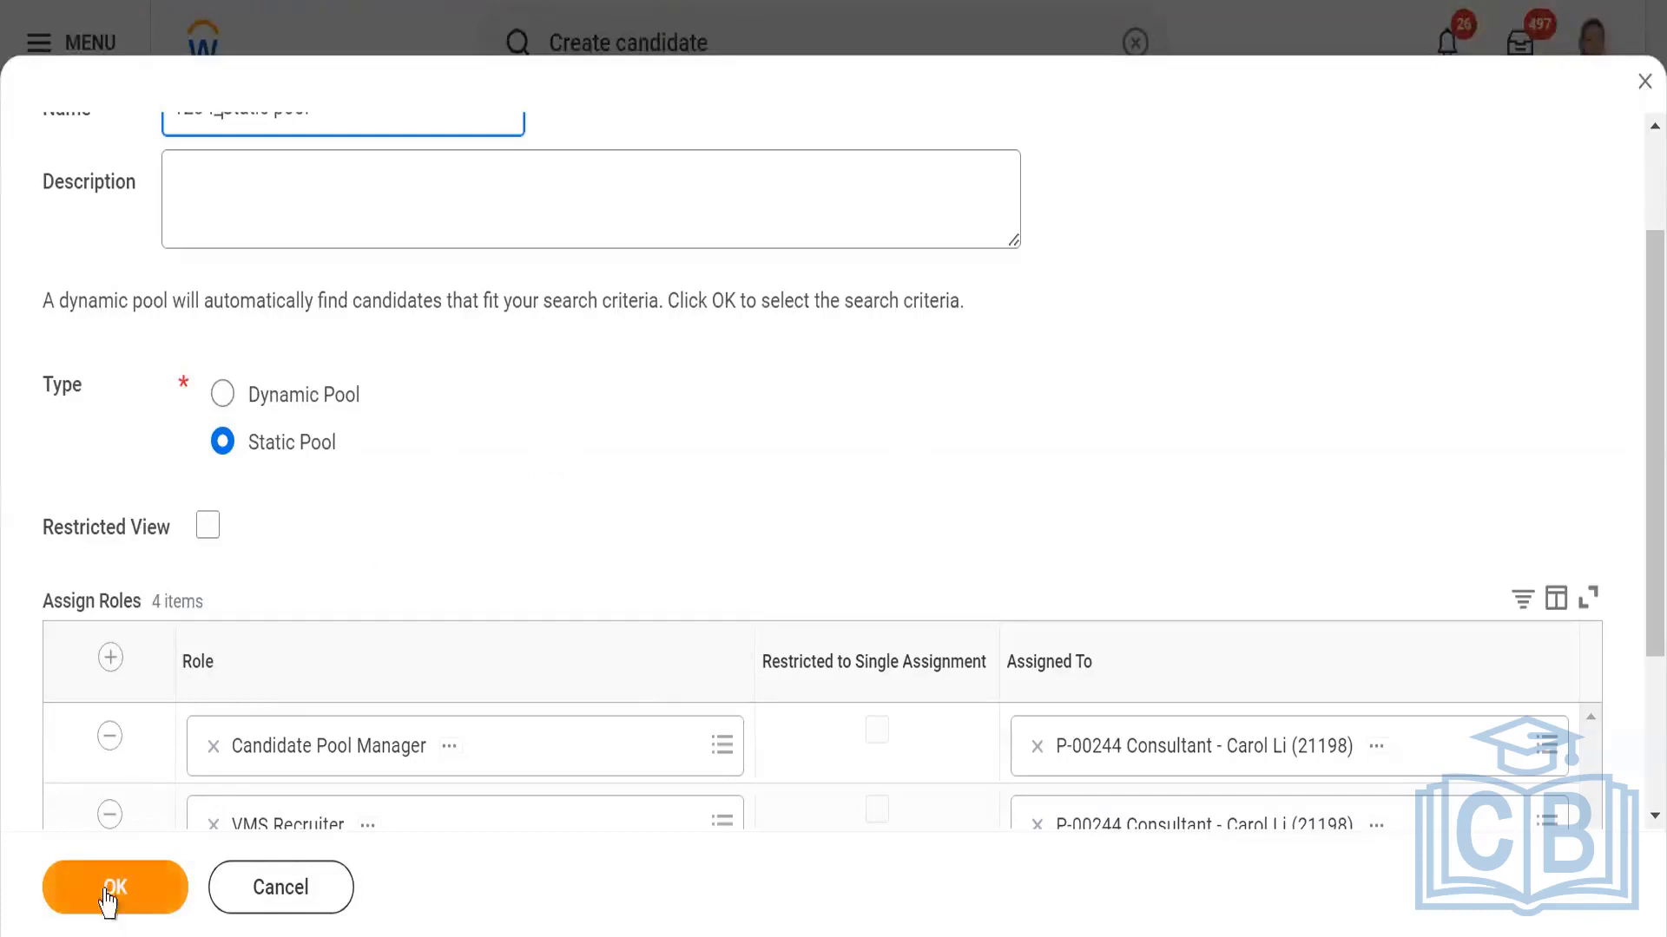
{"action": "scroll", "coordinate": [521, 486], "scroll_direction": "up", "scroll_amount": 2}
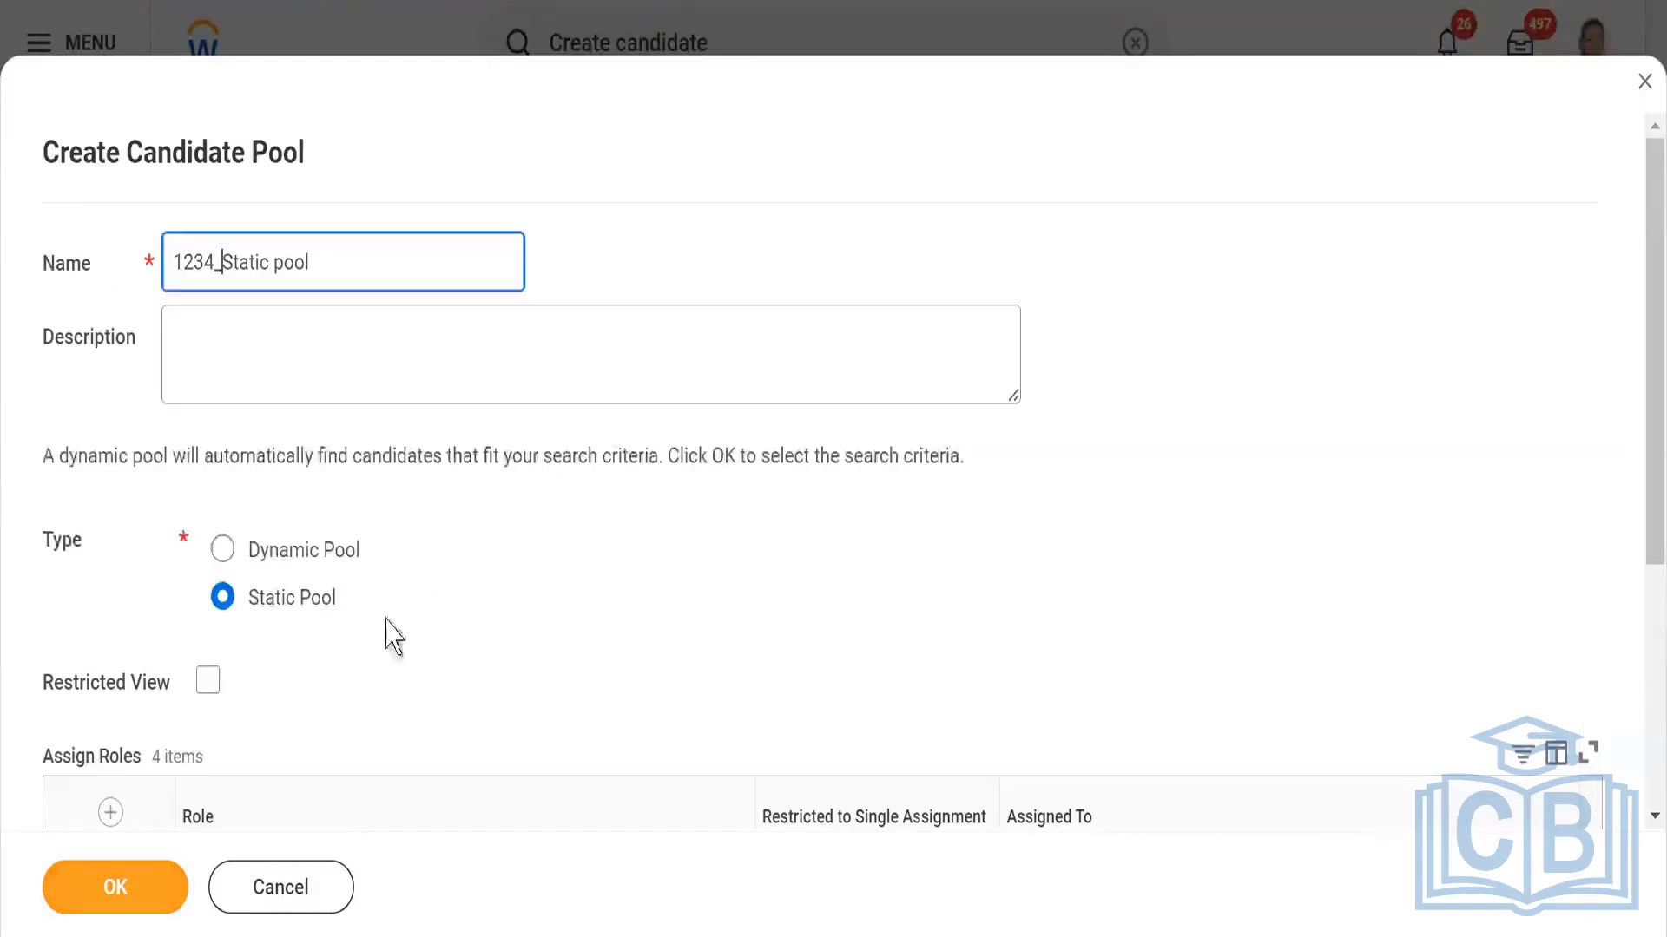
{"action": "left_click", "coordinate": [113, 902]}
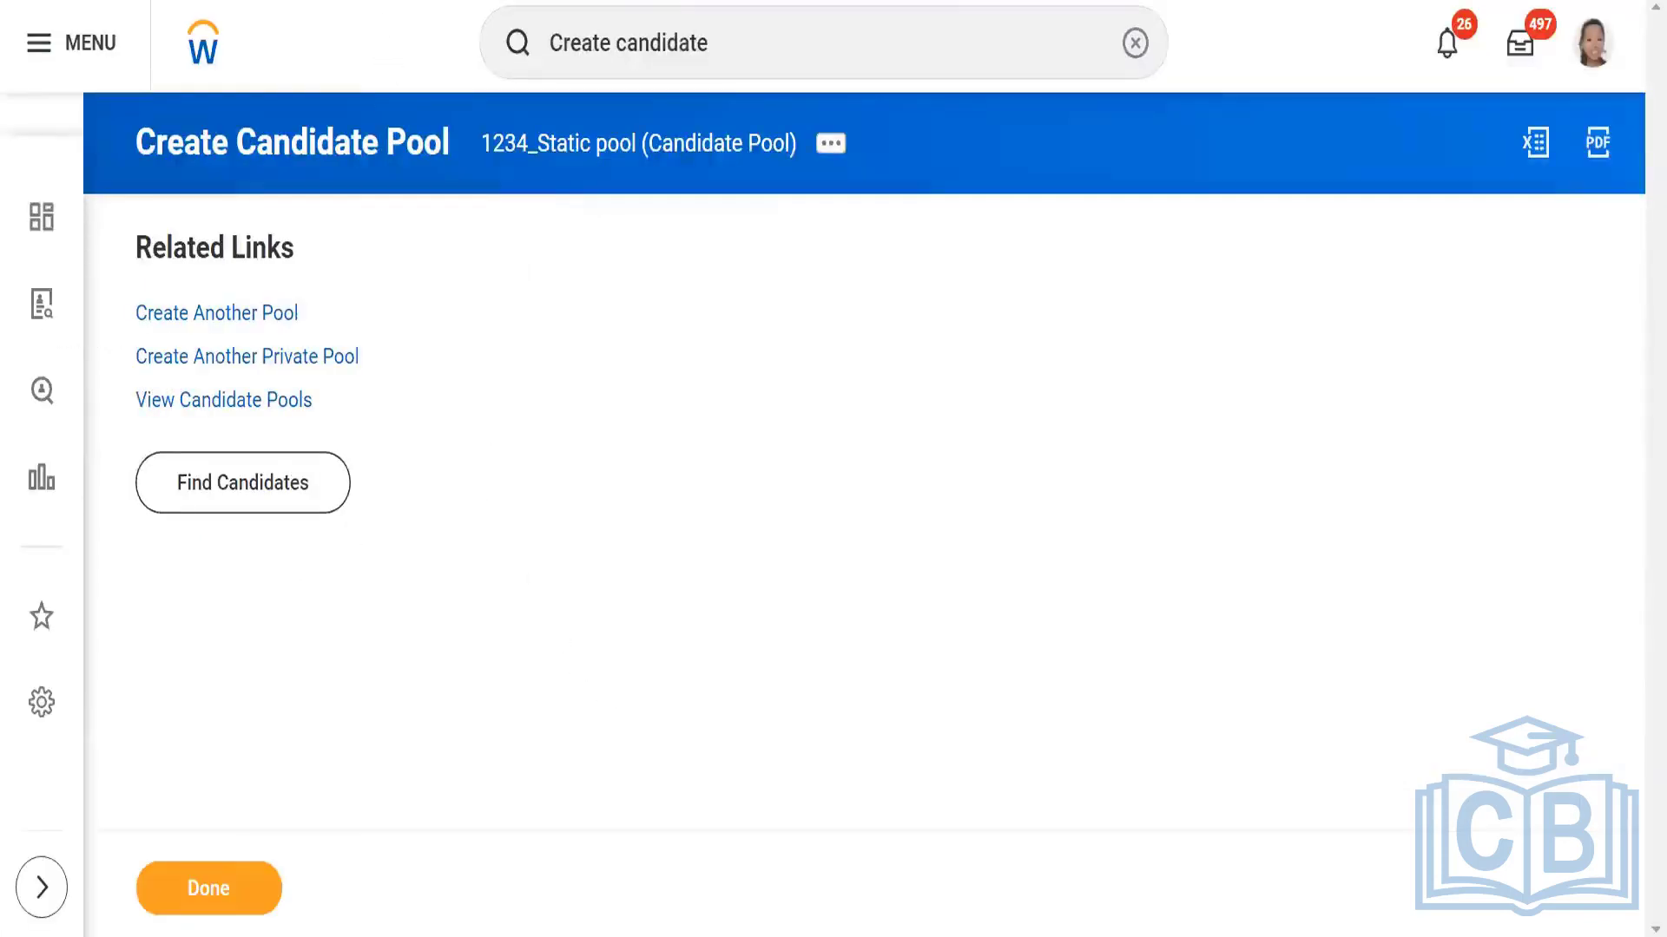
Return to the original Find Candidates tab and add the selected candidates to the 1234_Static pool candidate pool.
{"action": "left_click", "coordinate": [546, 283]}
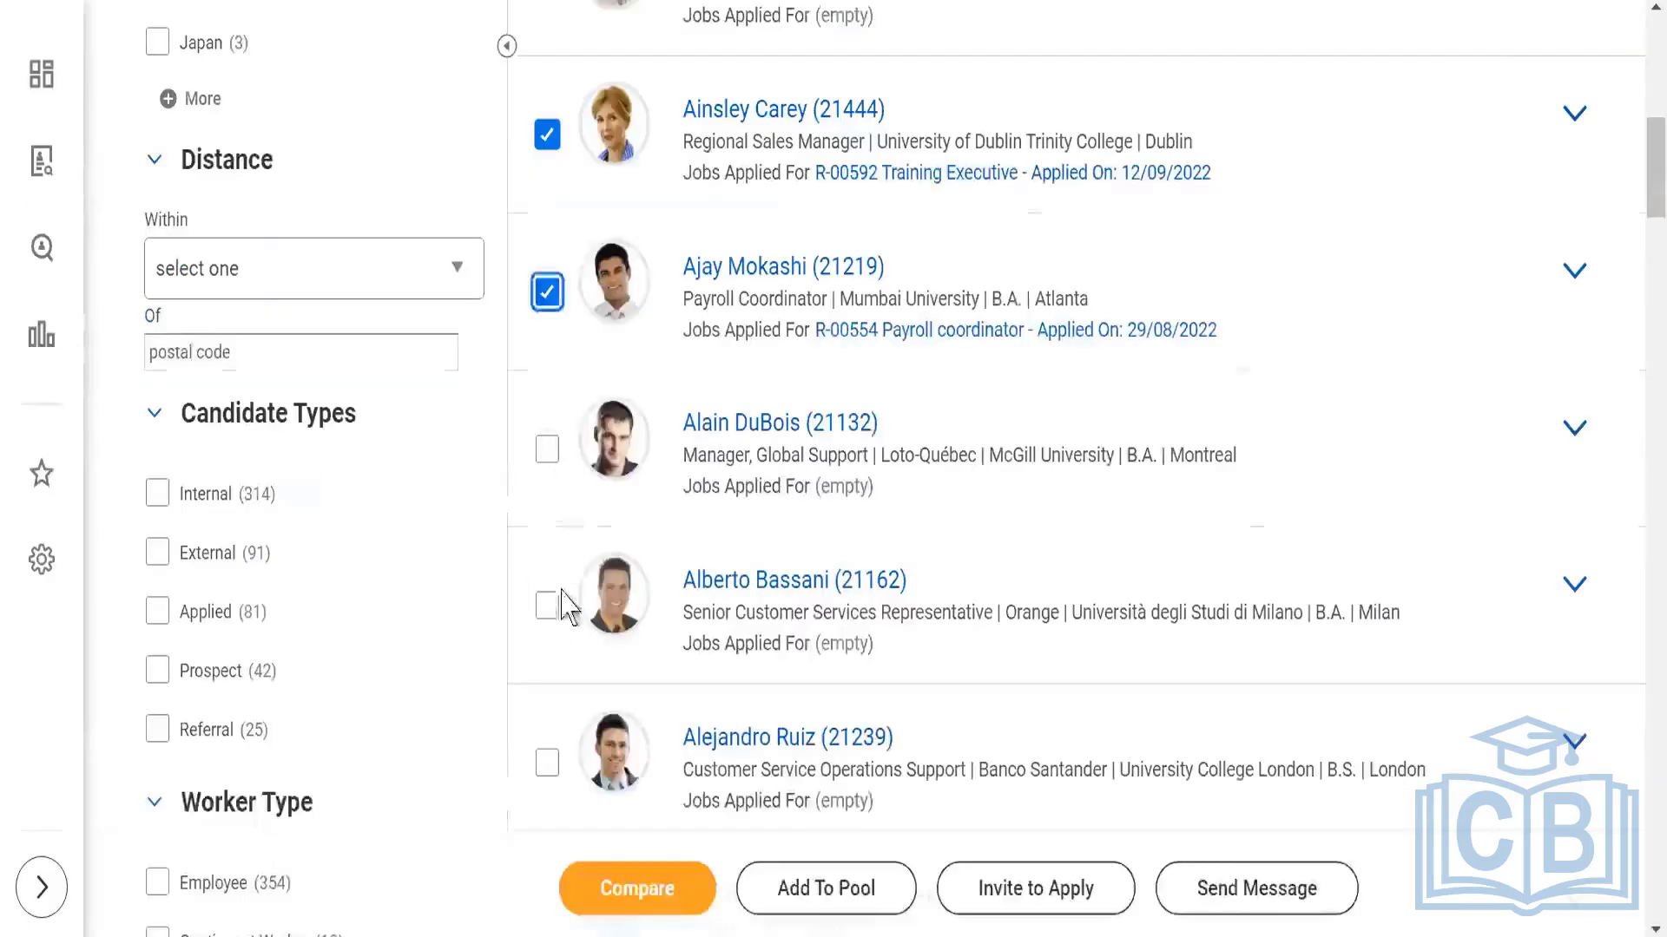
{"action": "scroll", "coordinate": [556, 608], "scroll_direction": "up", "scroll_amount": 4}
{"action": "scroll", "coordinate": [538, 657], "scroll_direction": "up", "scroll_amount": 1}
{"action": "scroll", "coordinate": [608, 764], "scroll_direction": "down", "scroll_amount": 3}
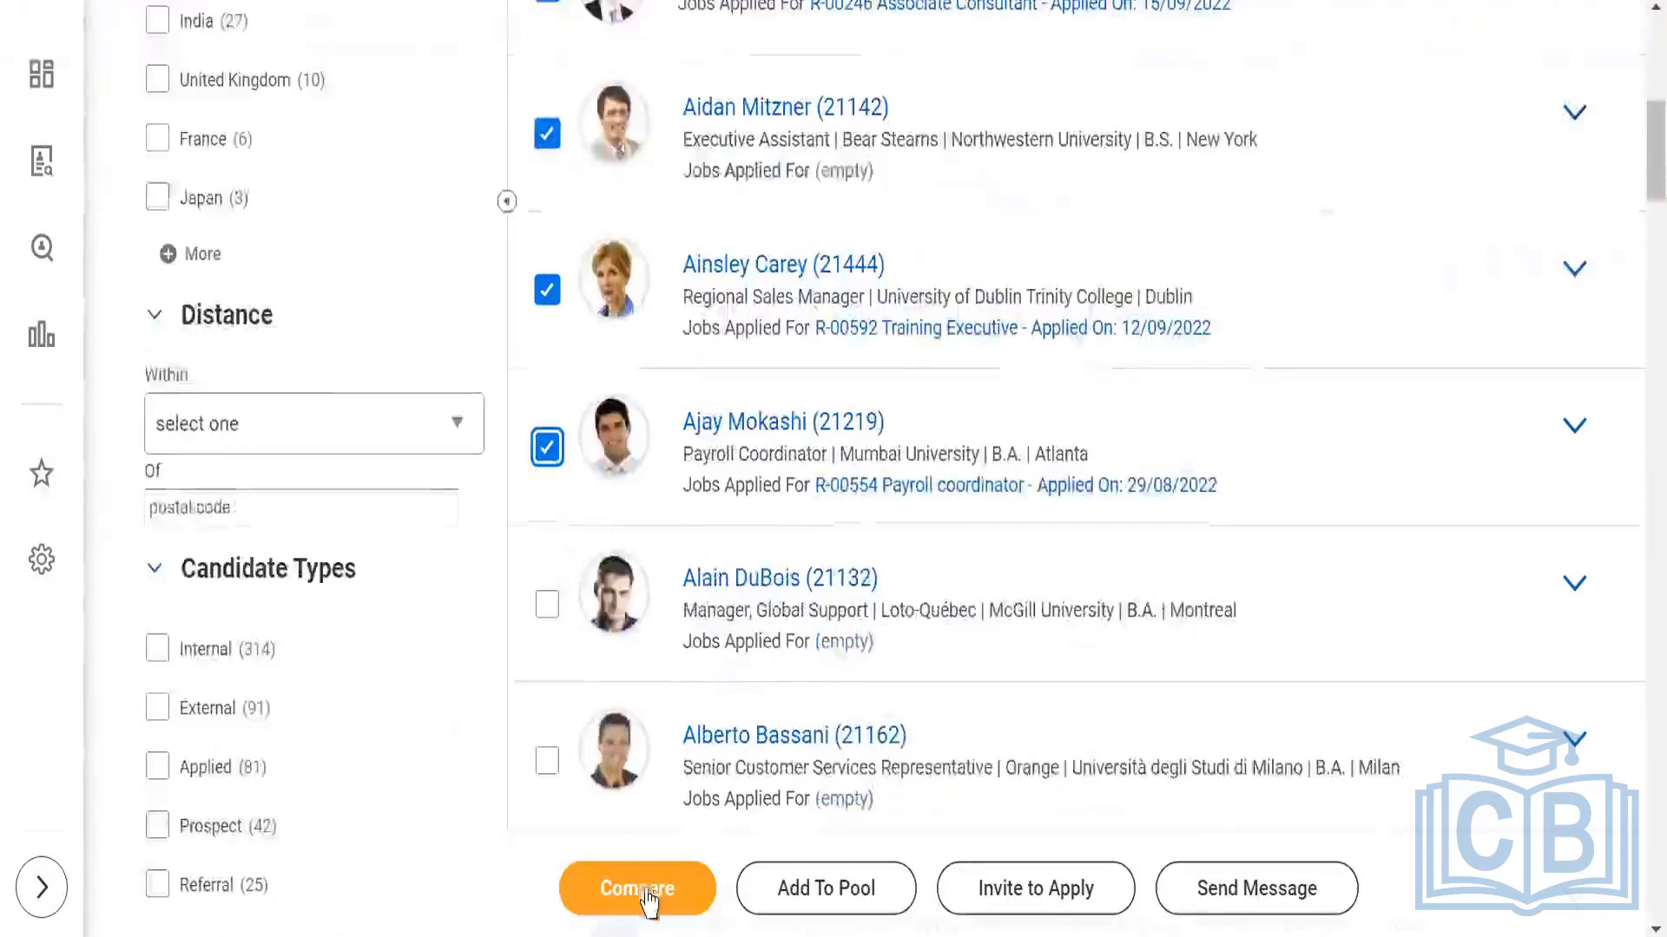
{"action": "left_click", "coordinate": [816, 903]}
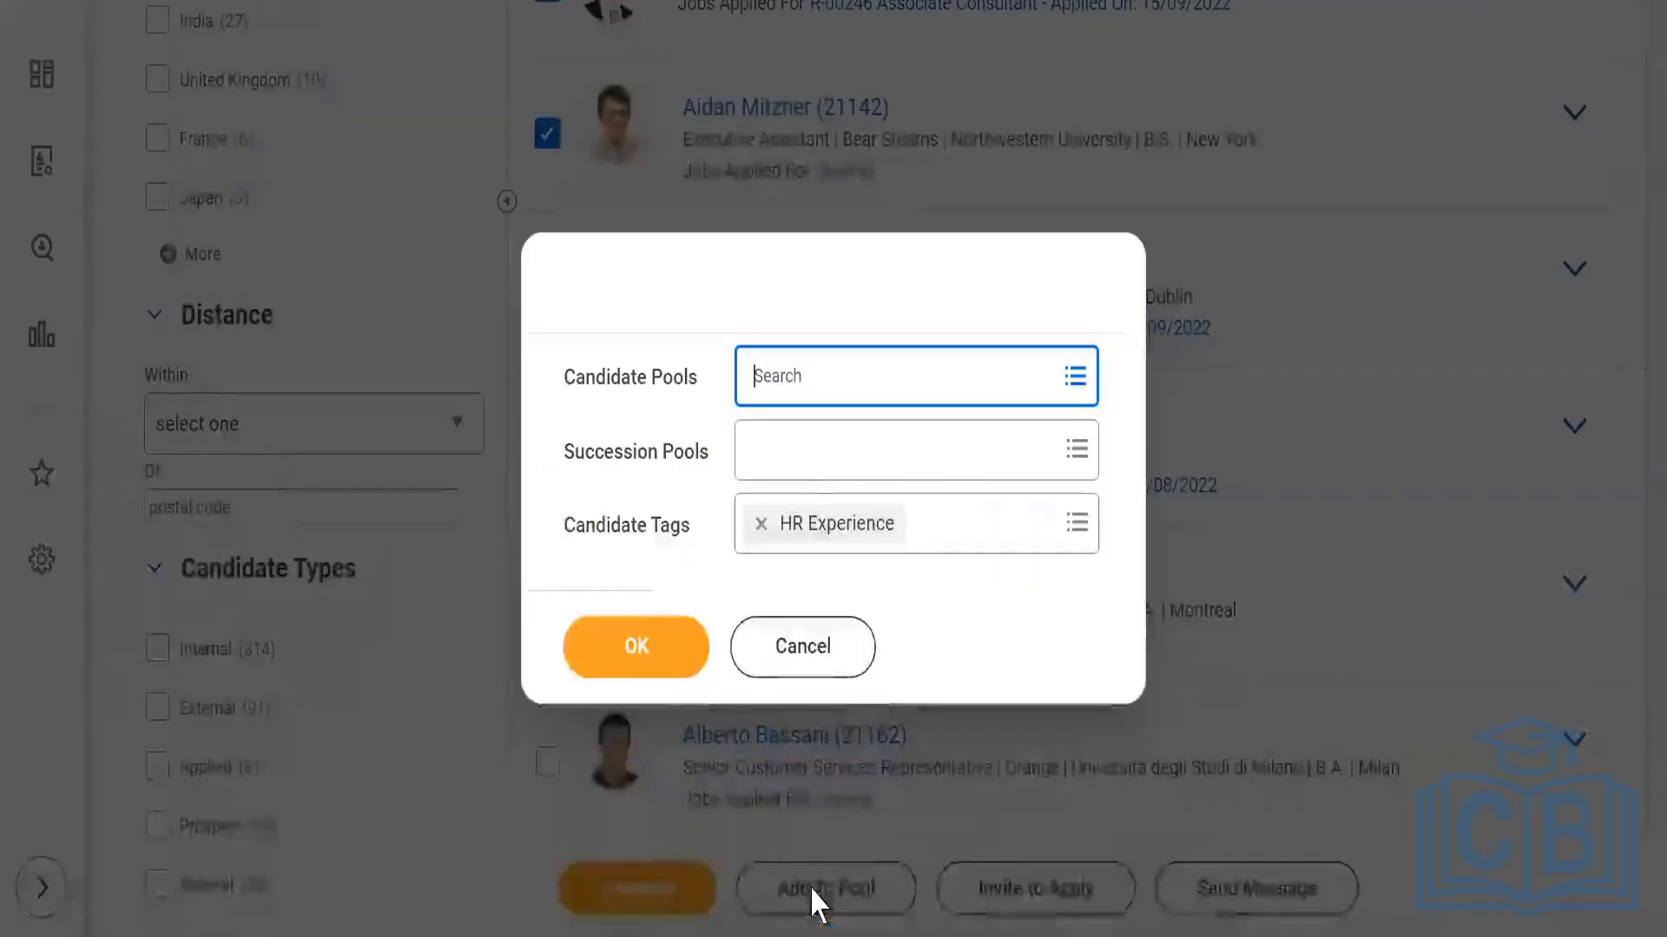
{"action": "left_click", "coordinate": [797, 376]}
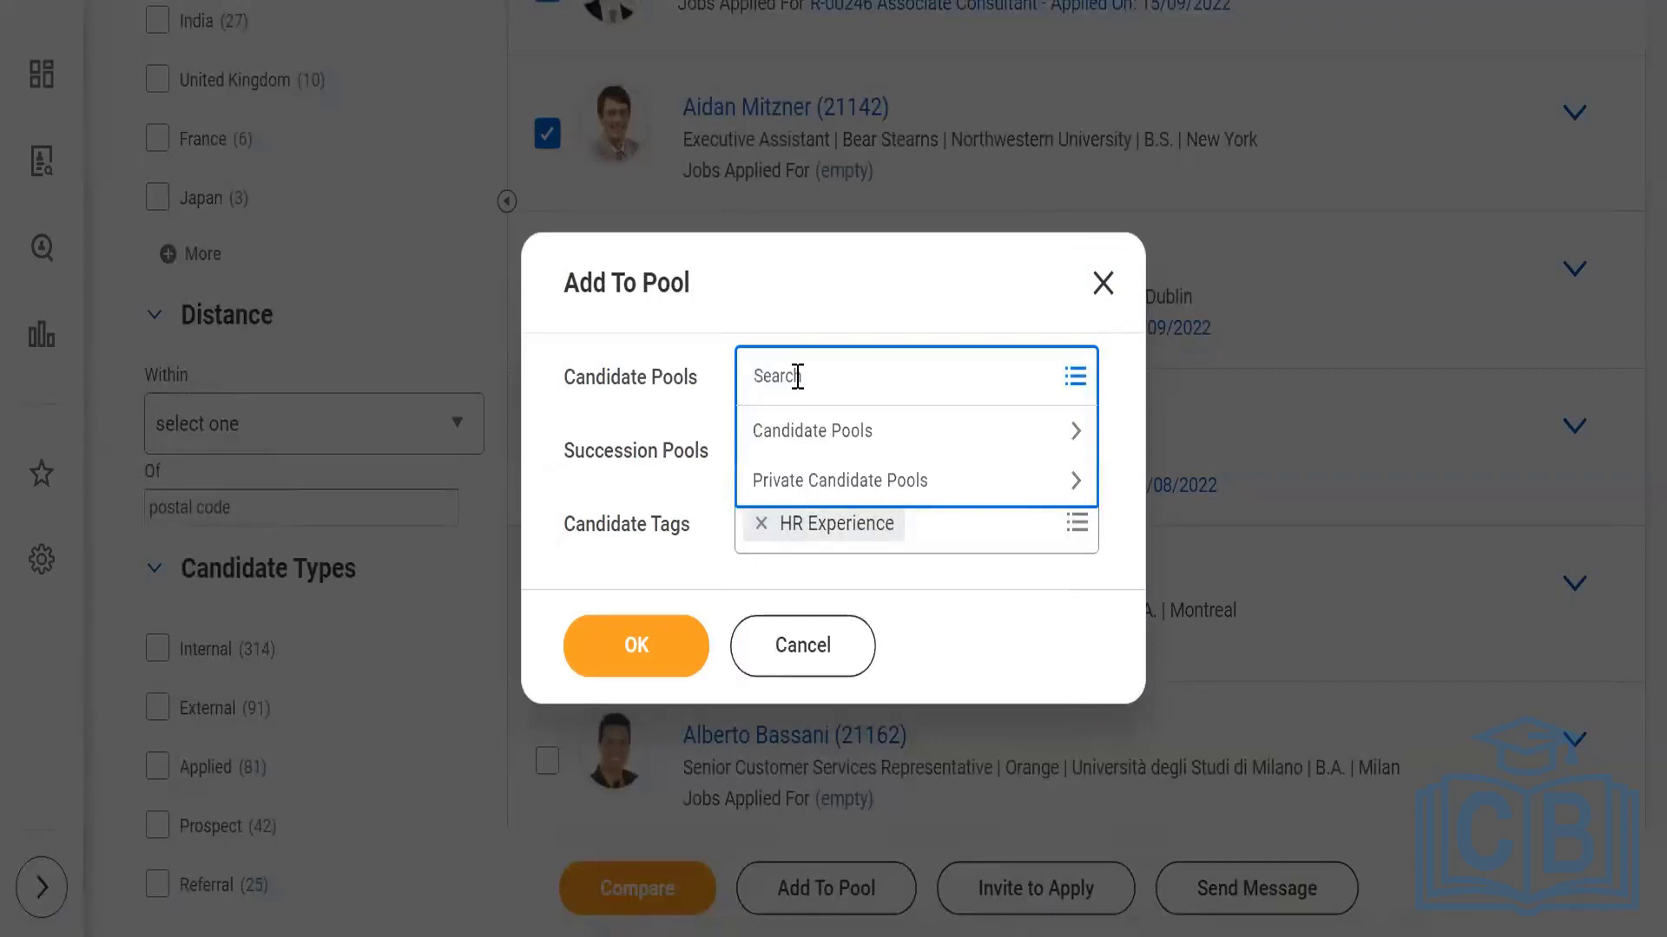
{"action": "type", "text": "1234"}
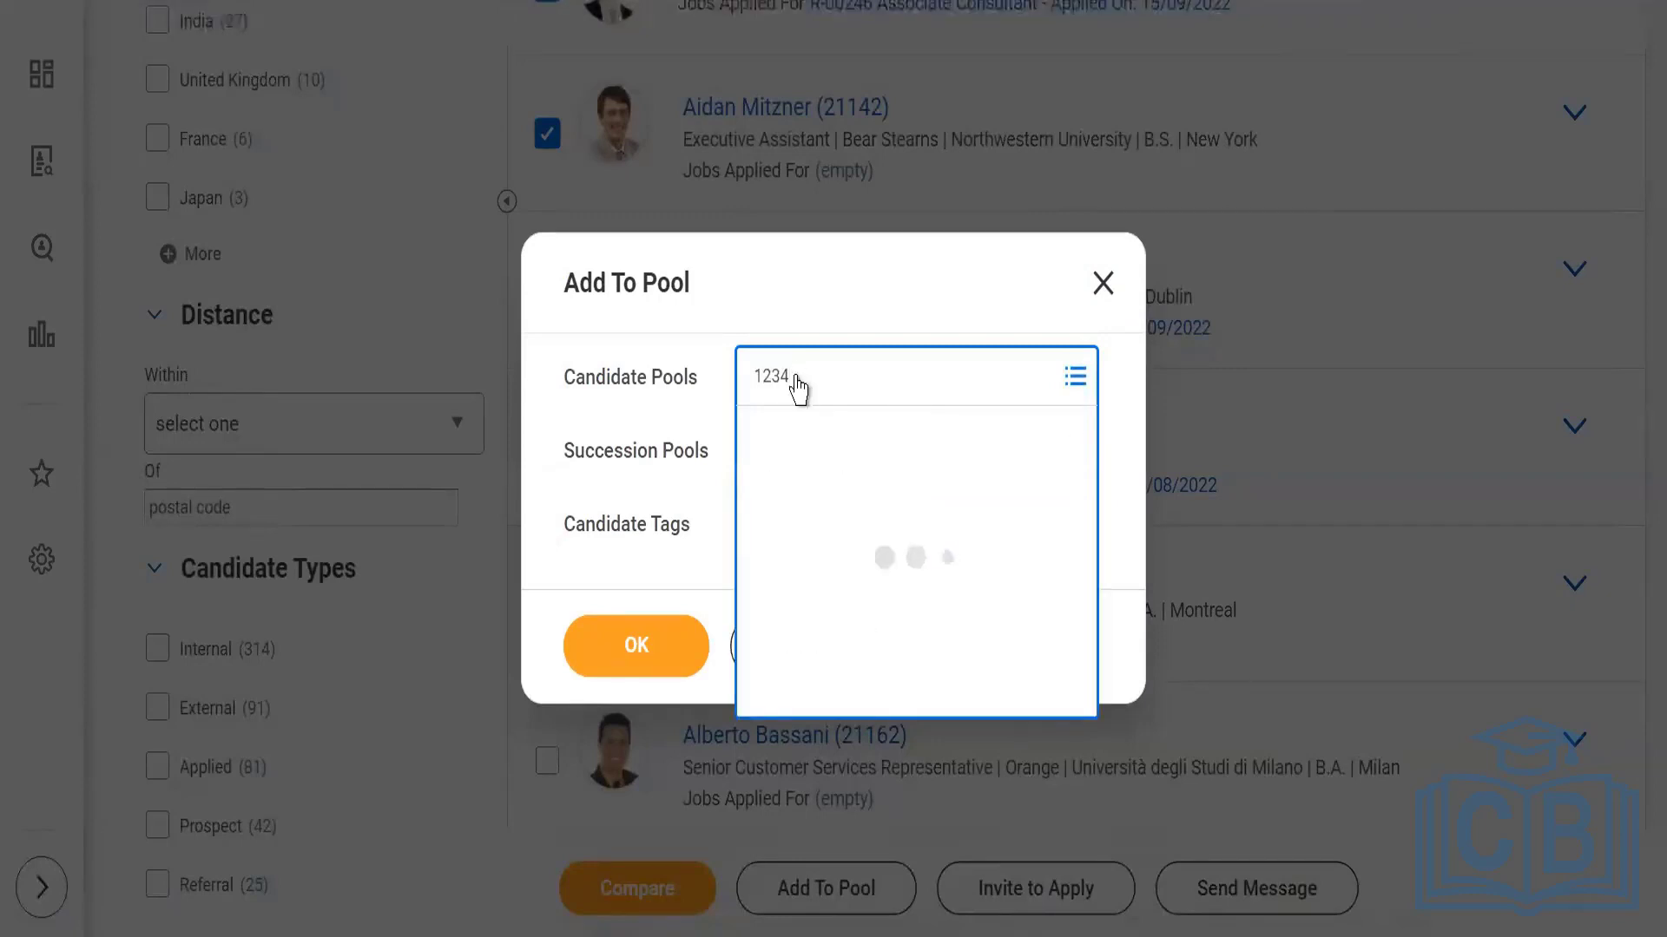
{"action": "left_click", "coordinate": [1356, 327]}
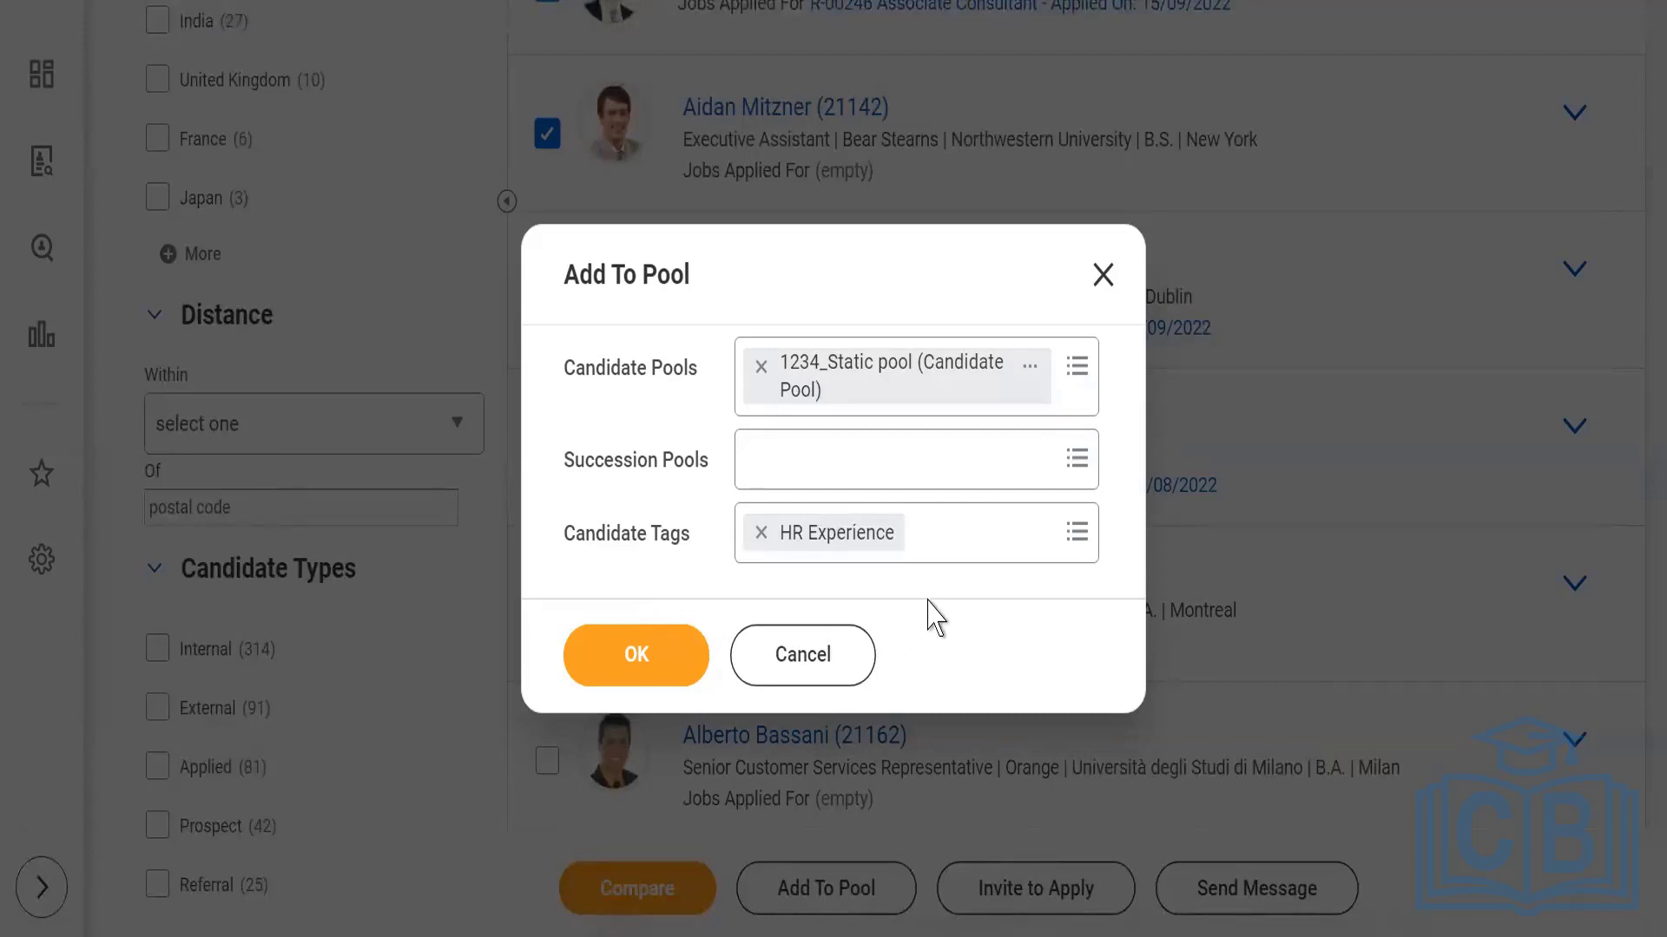
{"action": "left_click", "coordinate": [612, 660]}
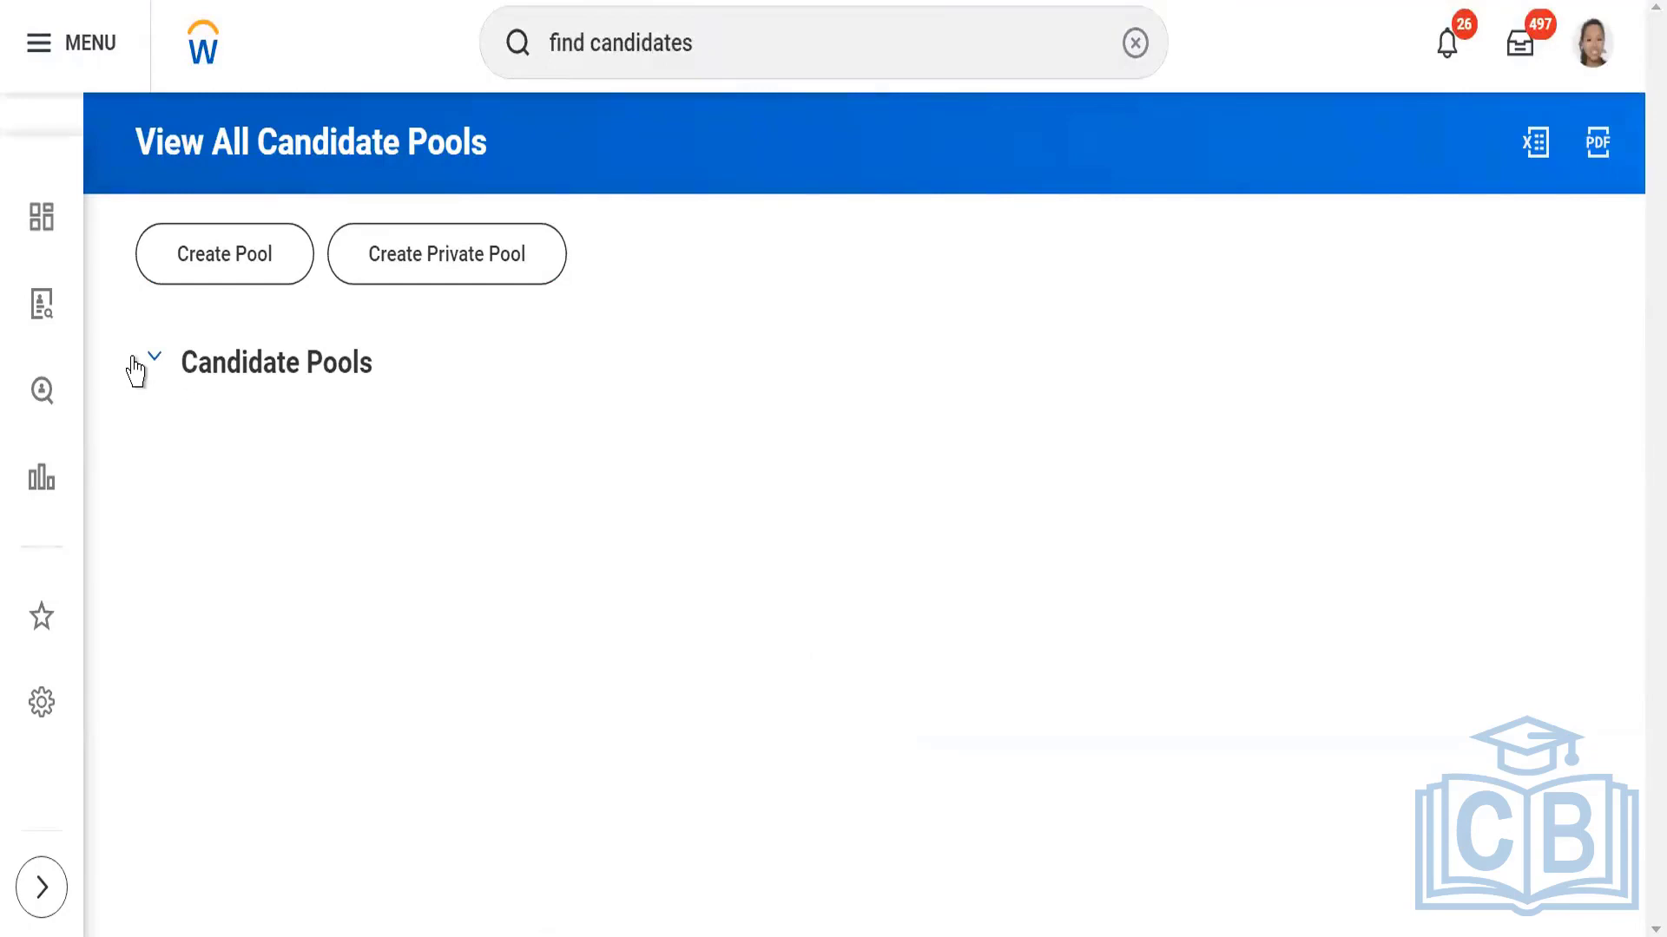
Look through the Candidate Pools list on the View All Candidate Pools page, including pool types, search criteria and candidate counts.
{"action": "scroll", "coordinate": [681, 342], "scroll_direction": "down", "scroll_amount": 2}
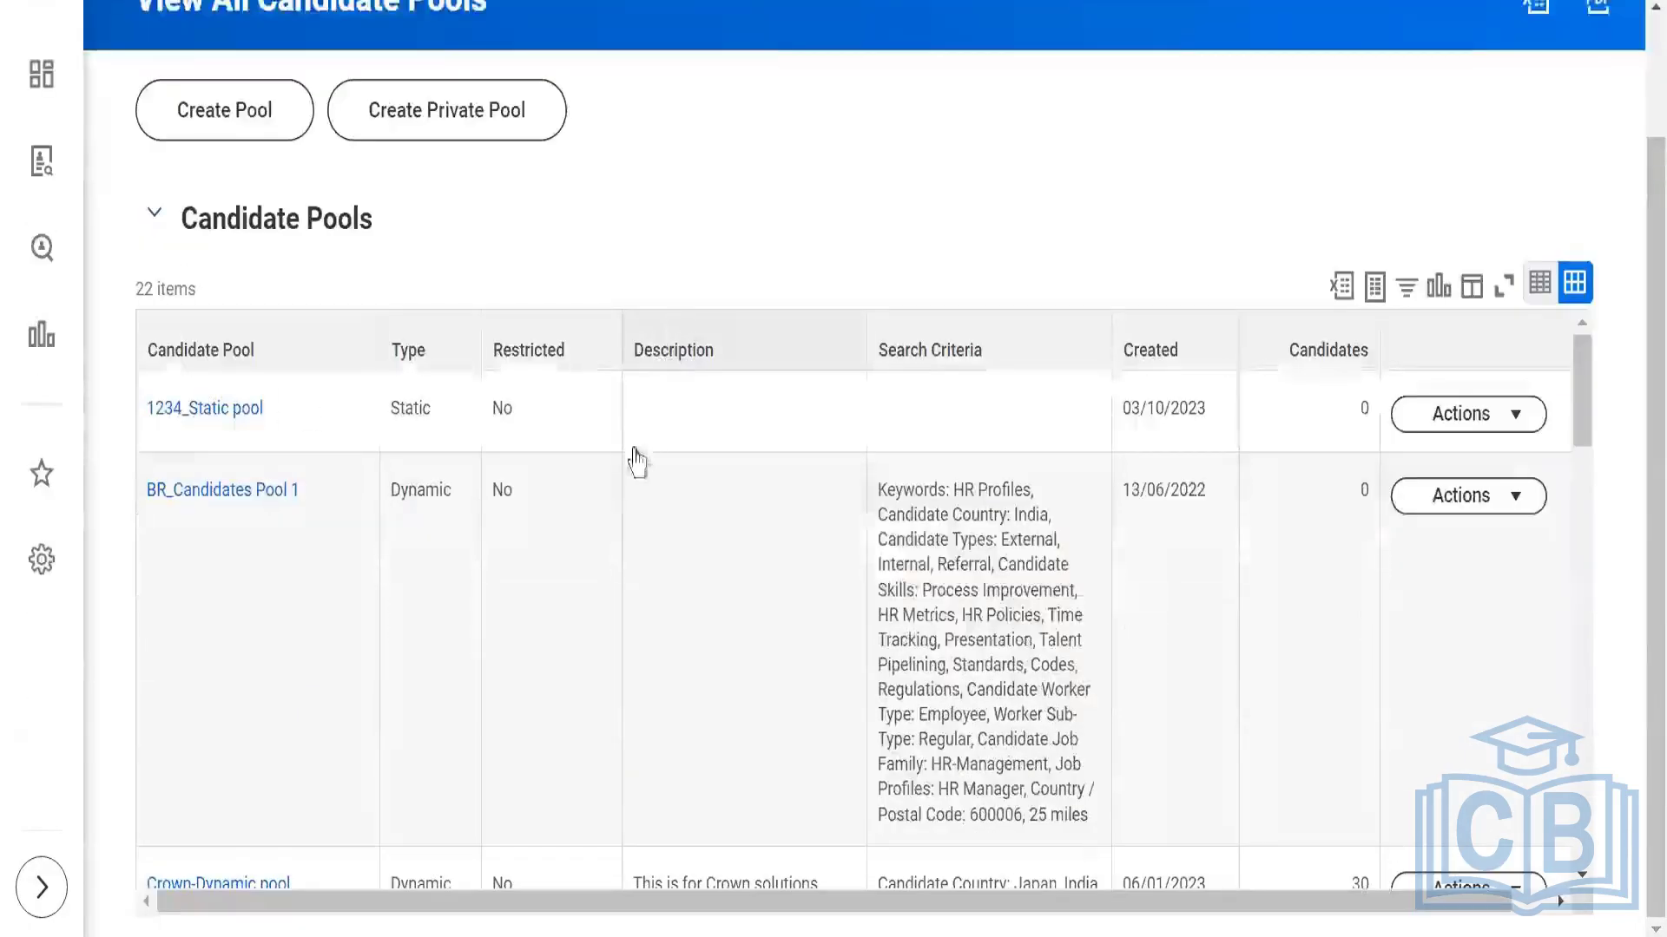
{"action": "scroll", "coordinate": [618, 521], "scroll_direction": "down", "scroll_amount": 7}
{"action": "scroll", "coordinate": [607, 576], "scroll_direction": "up", "scroll_amount": 5}
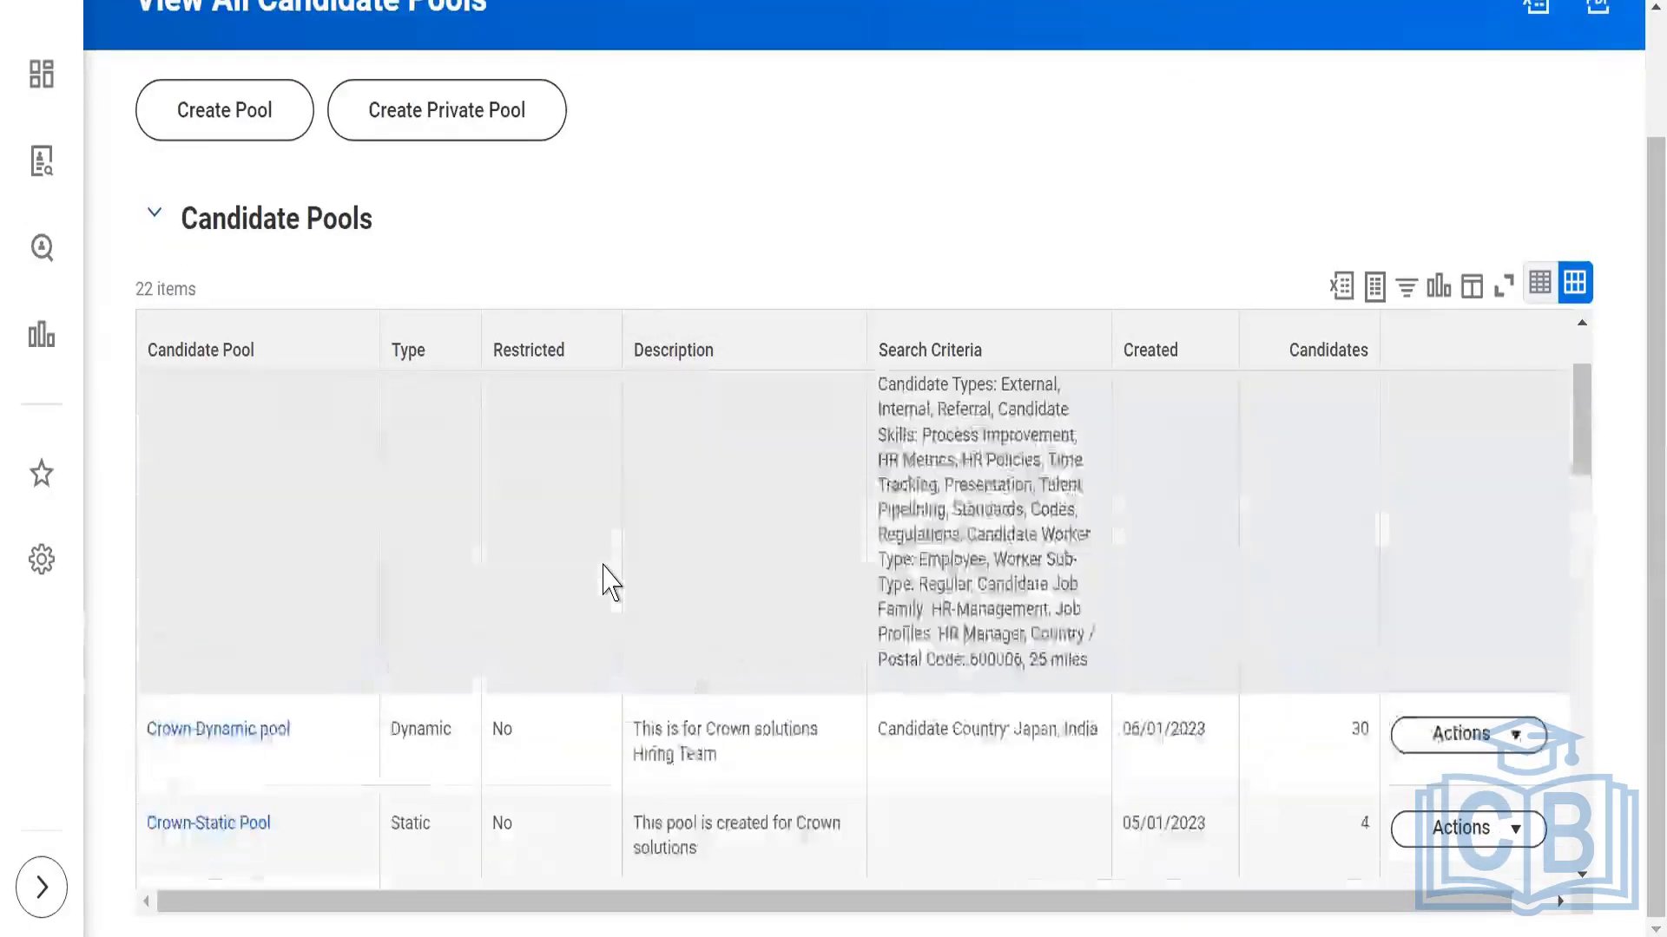
{"action": "scroll", "coordinate": [555, 434], "scroll_direction": "up", "scroll_amount": 3}
{"action": "scroll", "coordinate": [539, 347], "scroll_direction": "up", "scroll_amount": 2}
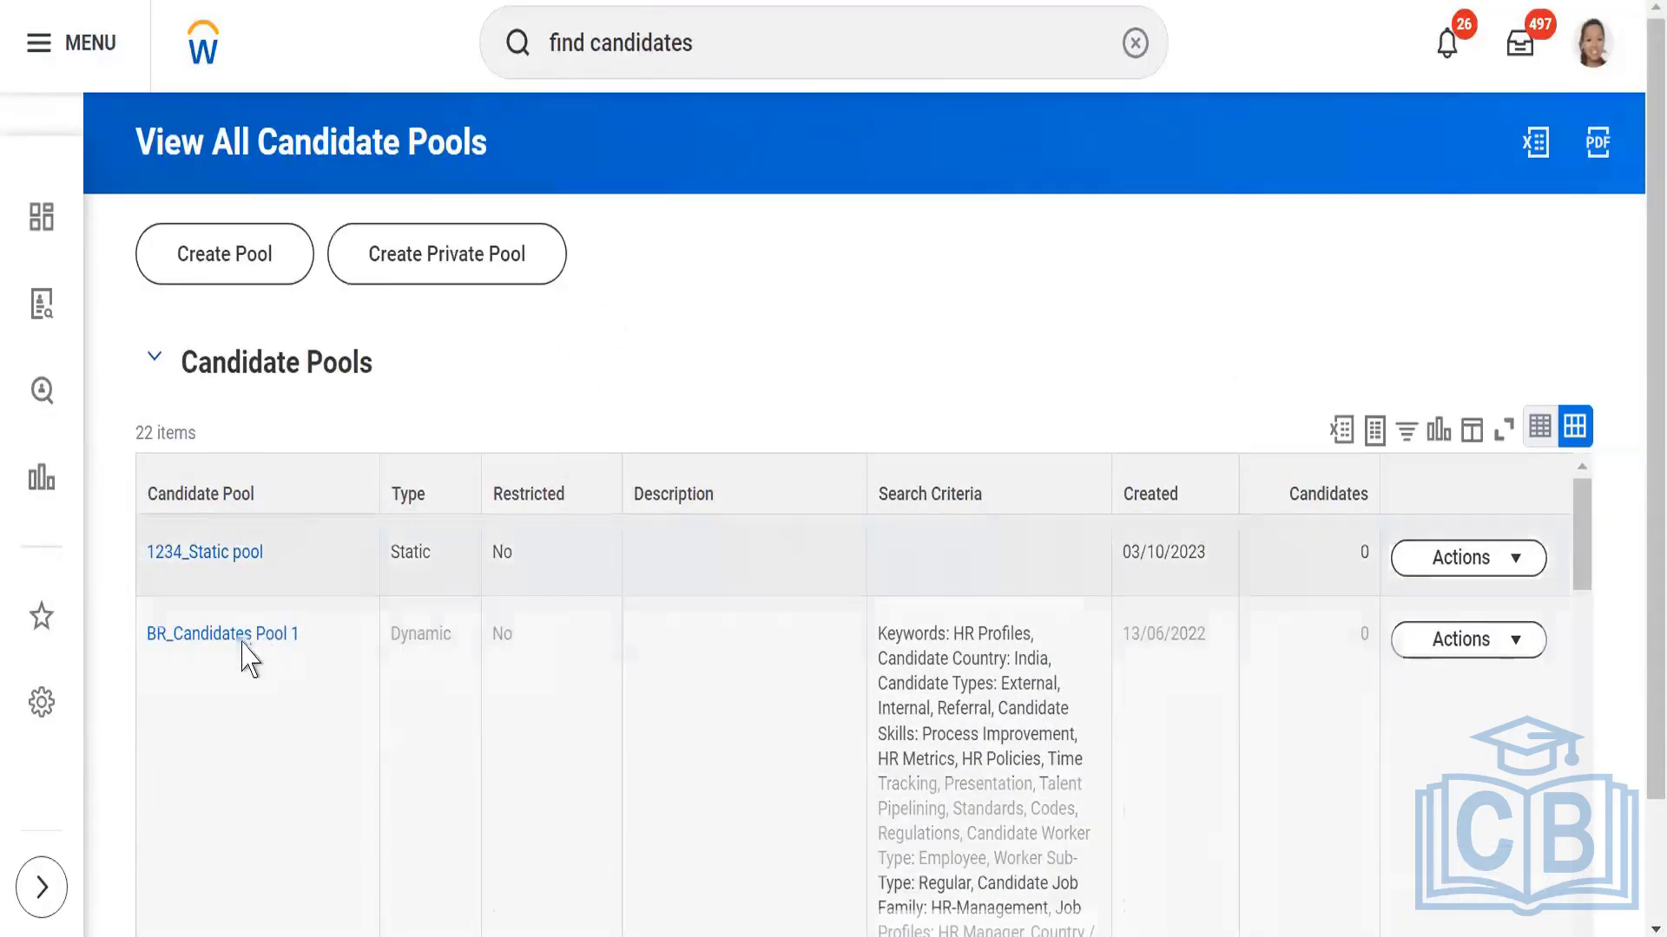
Browse the remaining candidate pools to the end of the list and return to the 1234_Static pool entry.
{"action": "scroll", "coordinate": [249, 660], "scroll_direction": "down", "scroll_amount": 5}
{"action": "scroll", "coordinate": [826, 328], "scroll_direction": "down", "scroll_amount": 2}
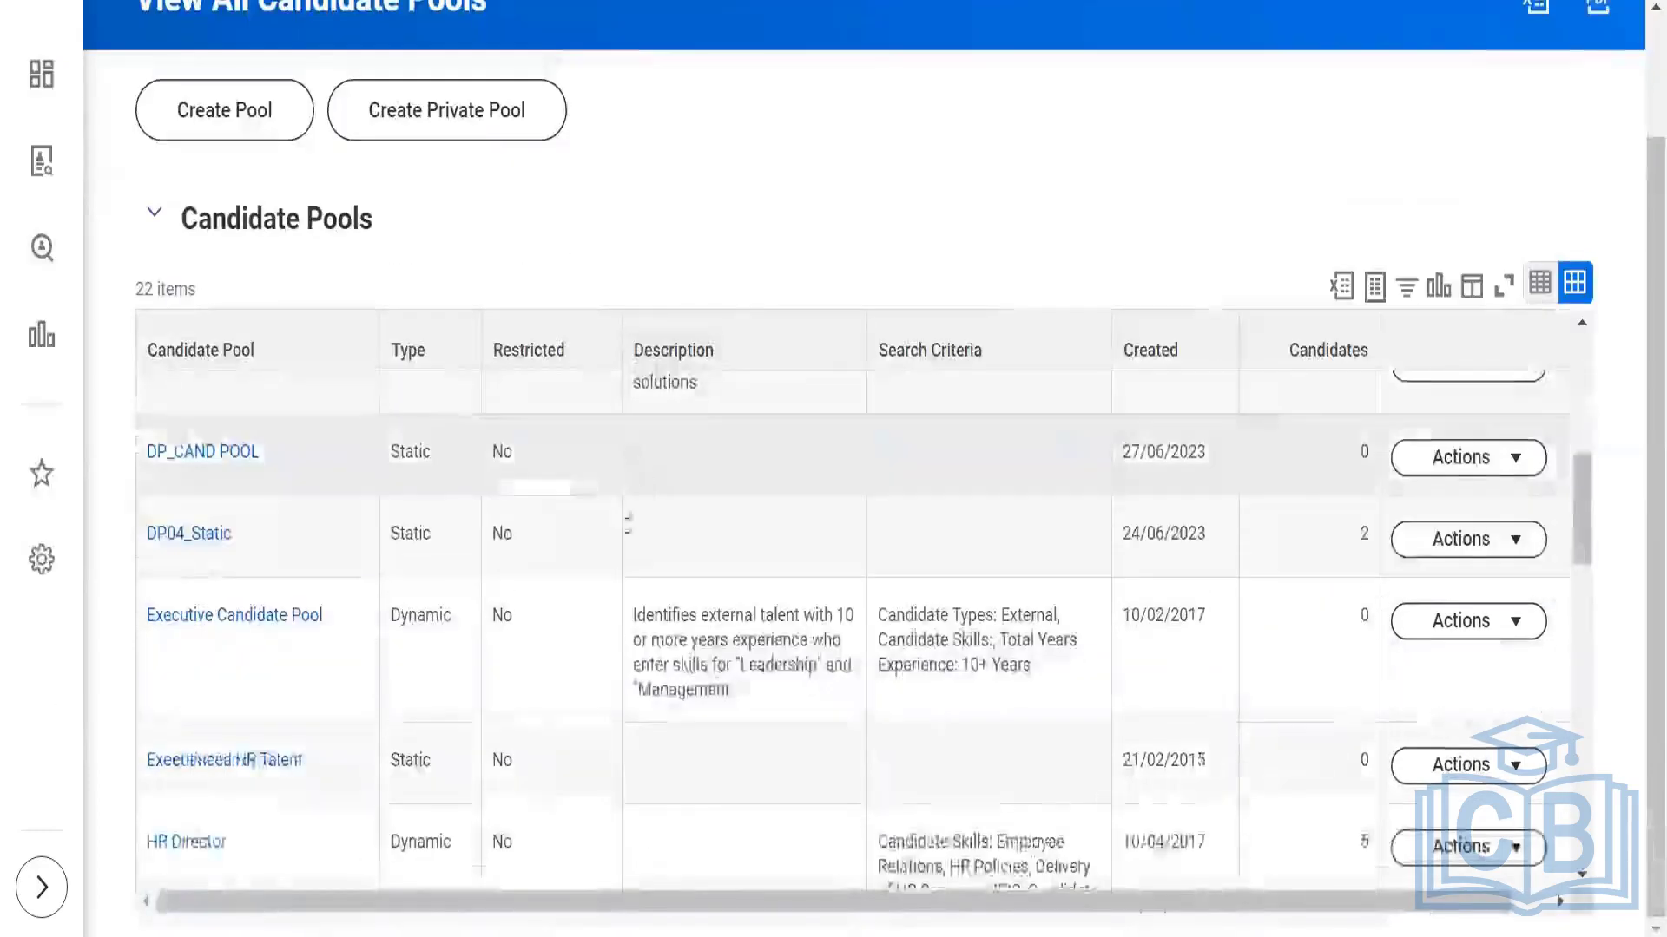
{"action": "scroll", "coordinate": [533, 714], "scroll_direction": "down", "scroll_amount": 10}
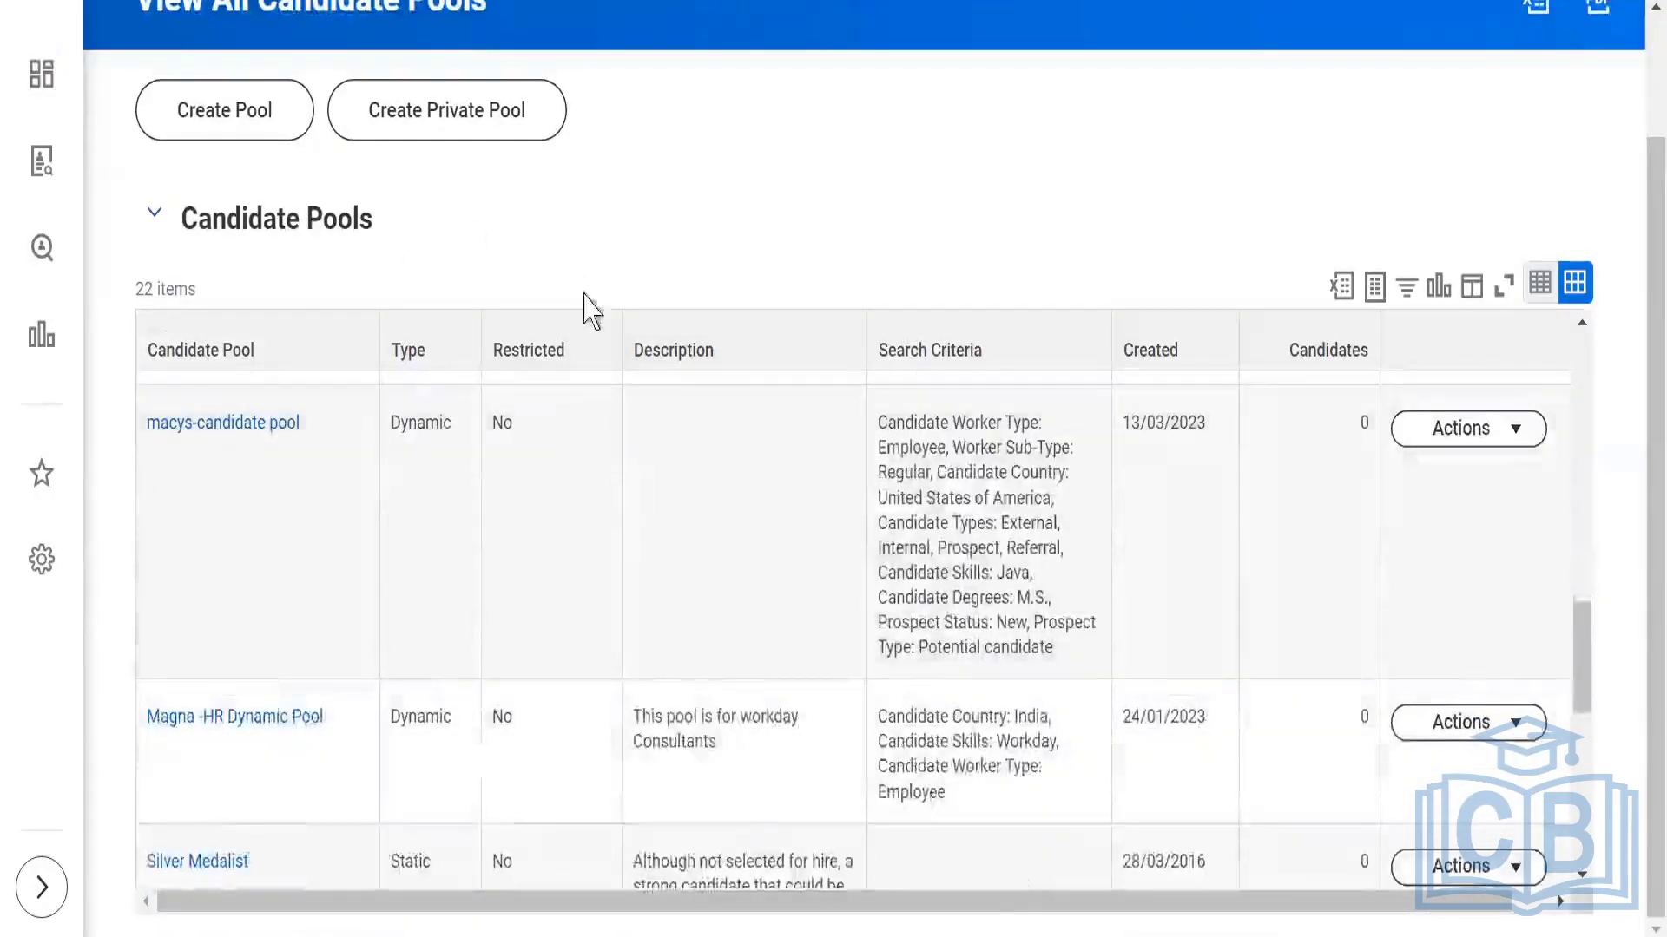
{"action": "scroll", "coordinate": [375, 651], "scroll_direction": "down", "scroll_amount": 5}
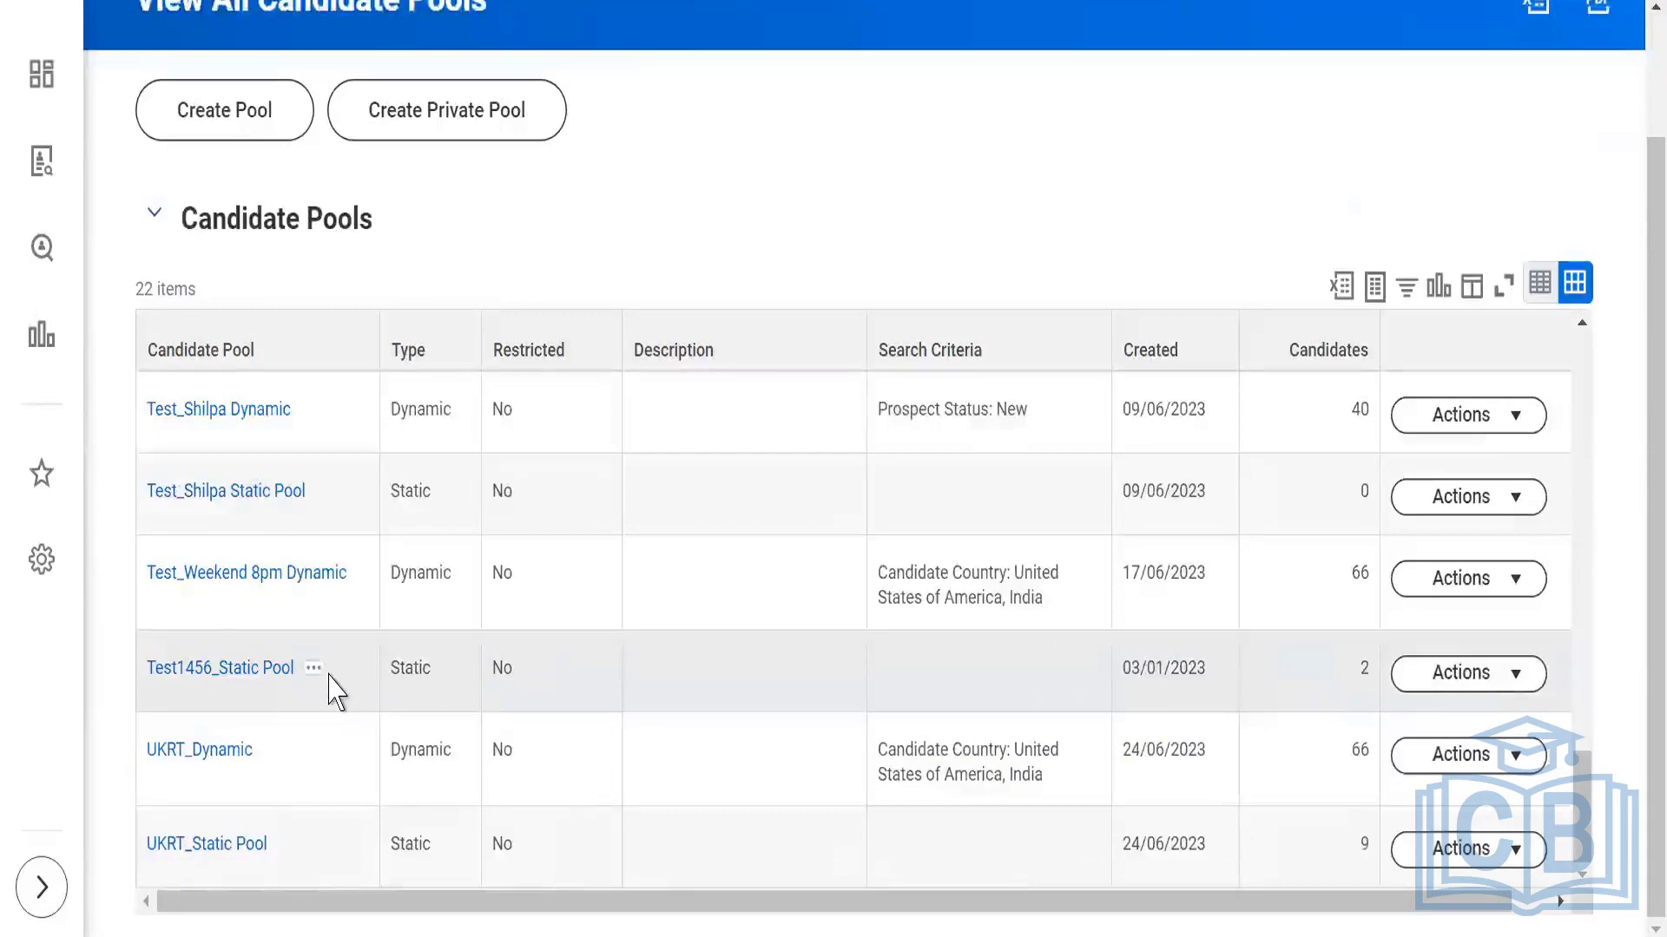
{"action": "scroll", "coordinate": [199, 664], "scroll_direction": "up", "scroll_amount": 10}
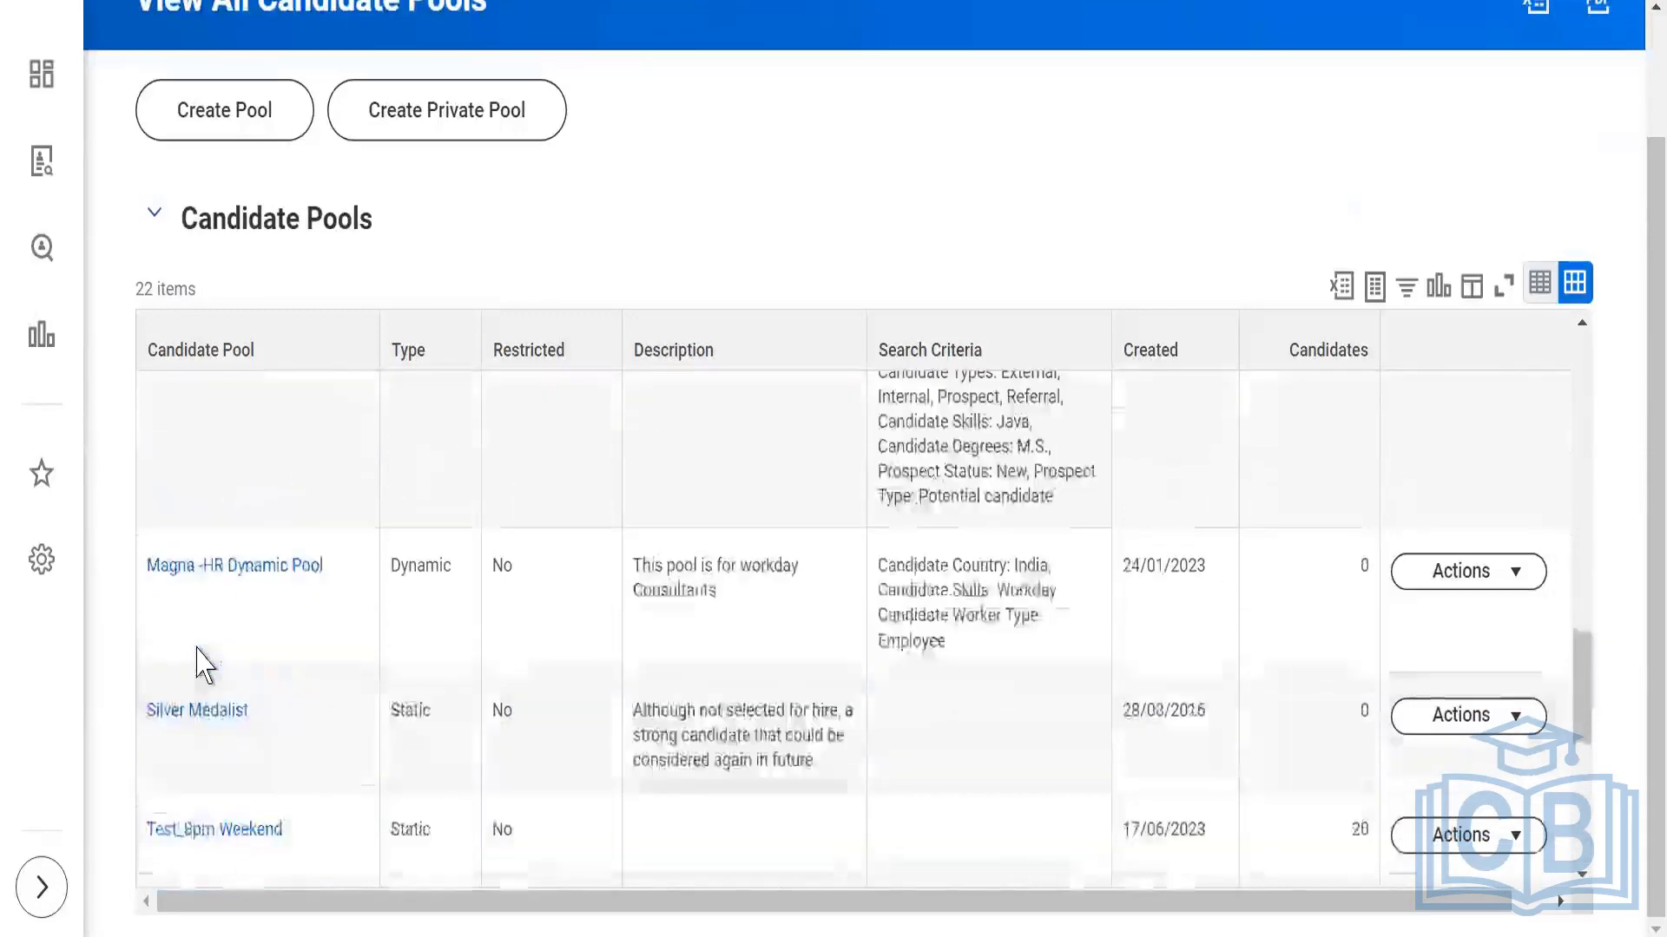
{"action": "scroll", "coordinate": [205, 666], "scroll_direction": "up", "scroll_amount": 3}
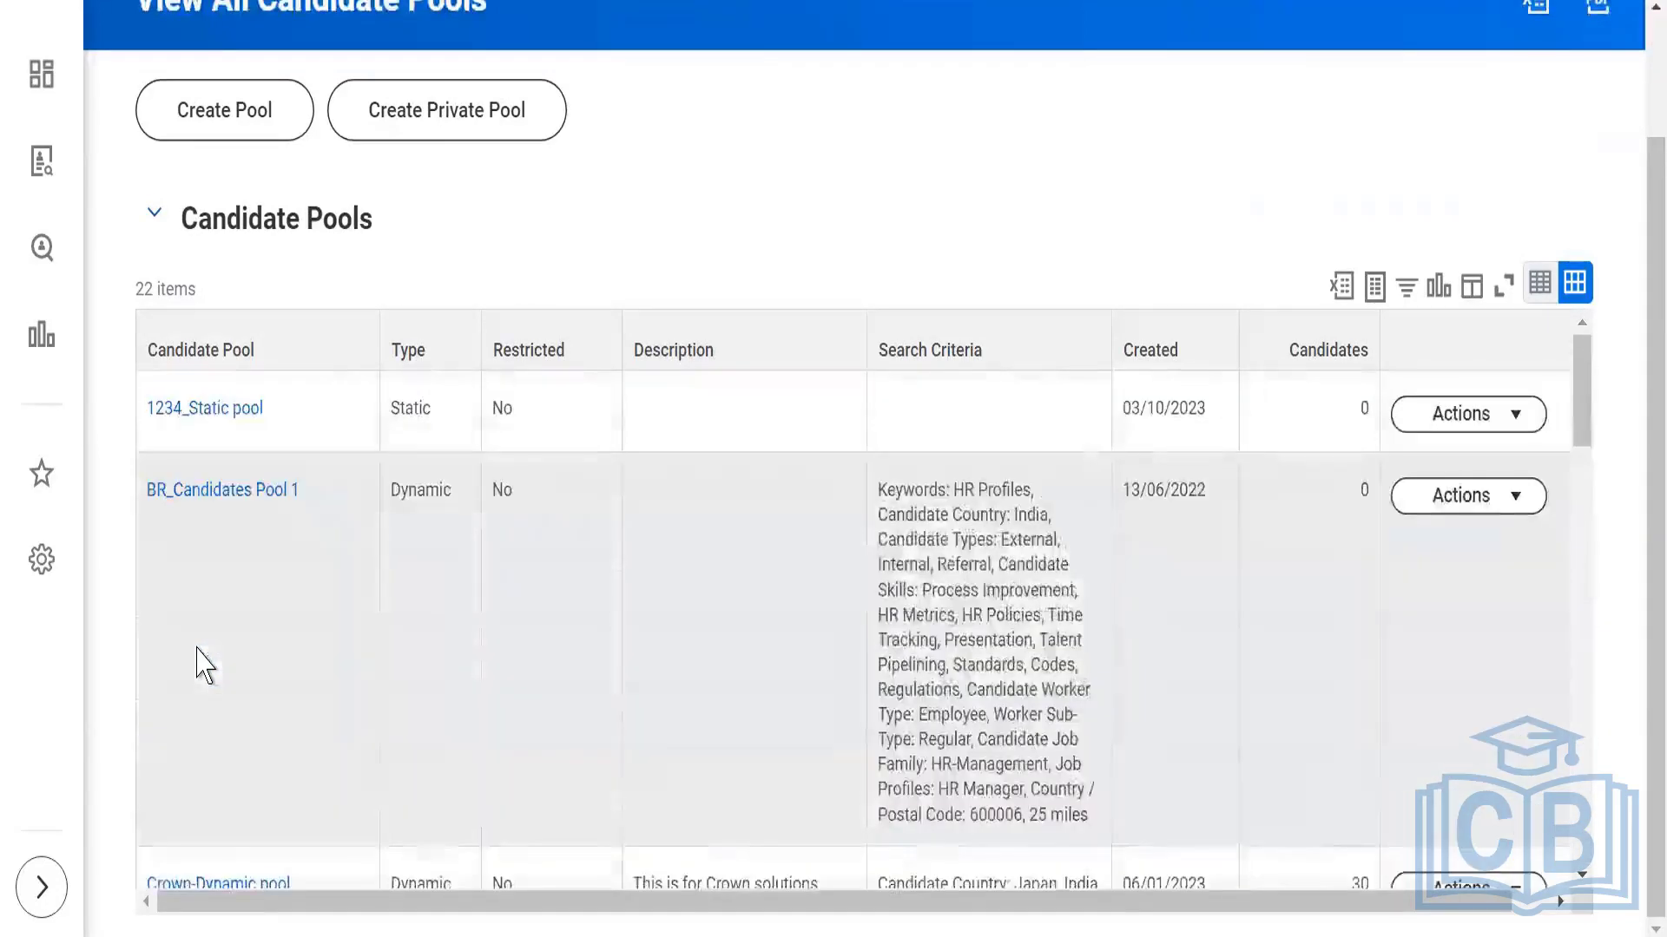
{"action": "scroll", "coordinate": [204, 666], "scroll_direction": "up", "scroll_amount": 2}
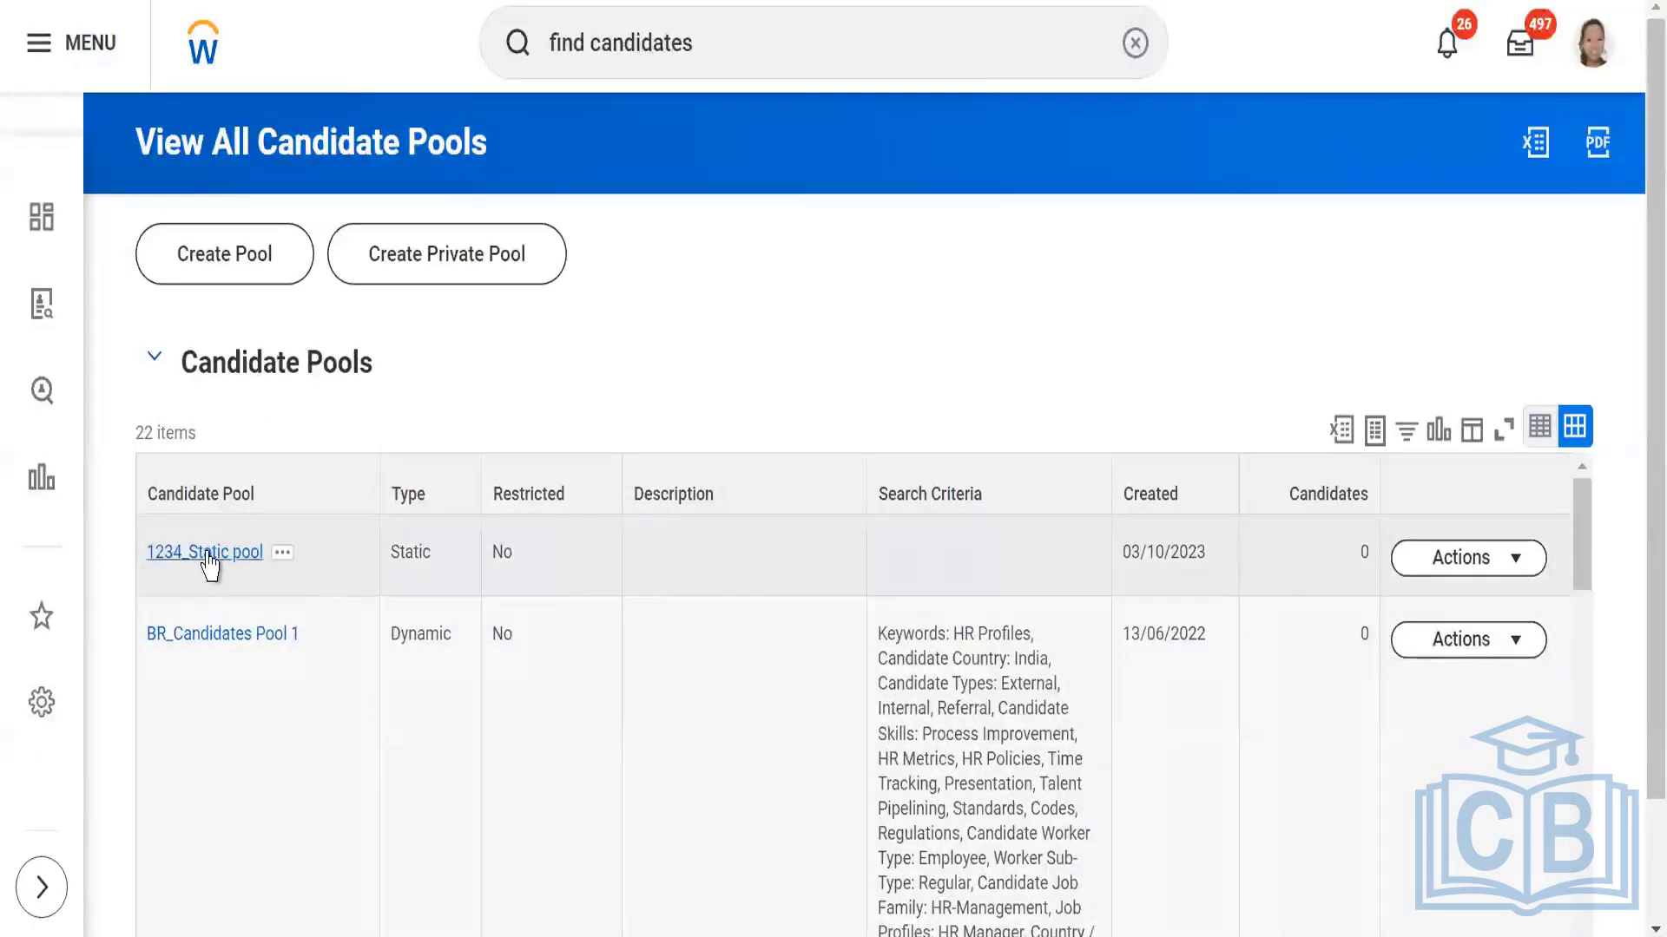
Open the 1234_Static pool candidate pool and review its candidates with their locations, job titles, schools, certifications and skills.
{"action": "left_click", "coordinate": [209, 554]}
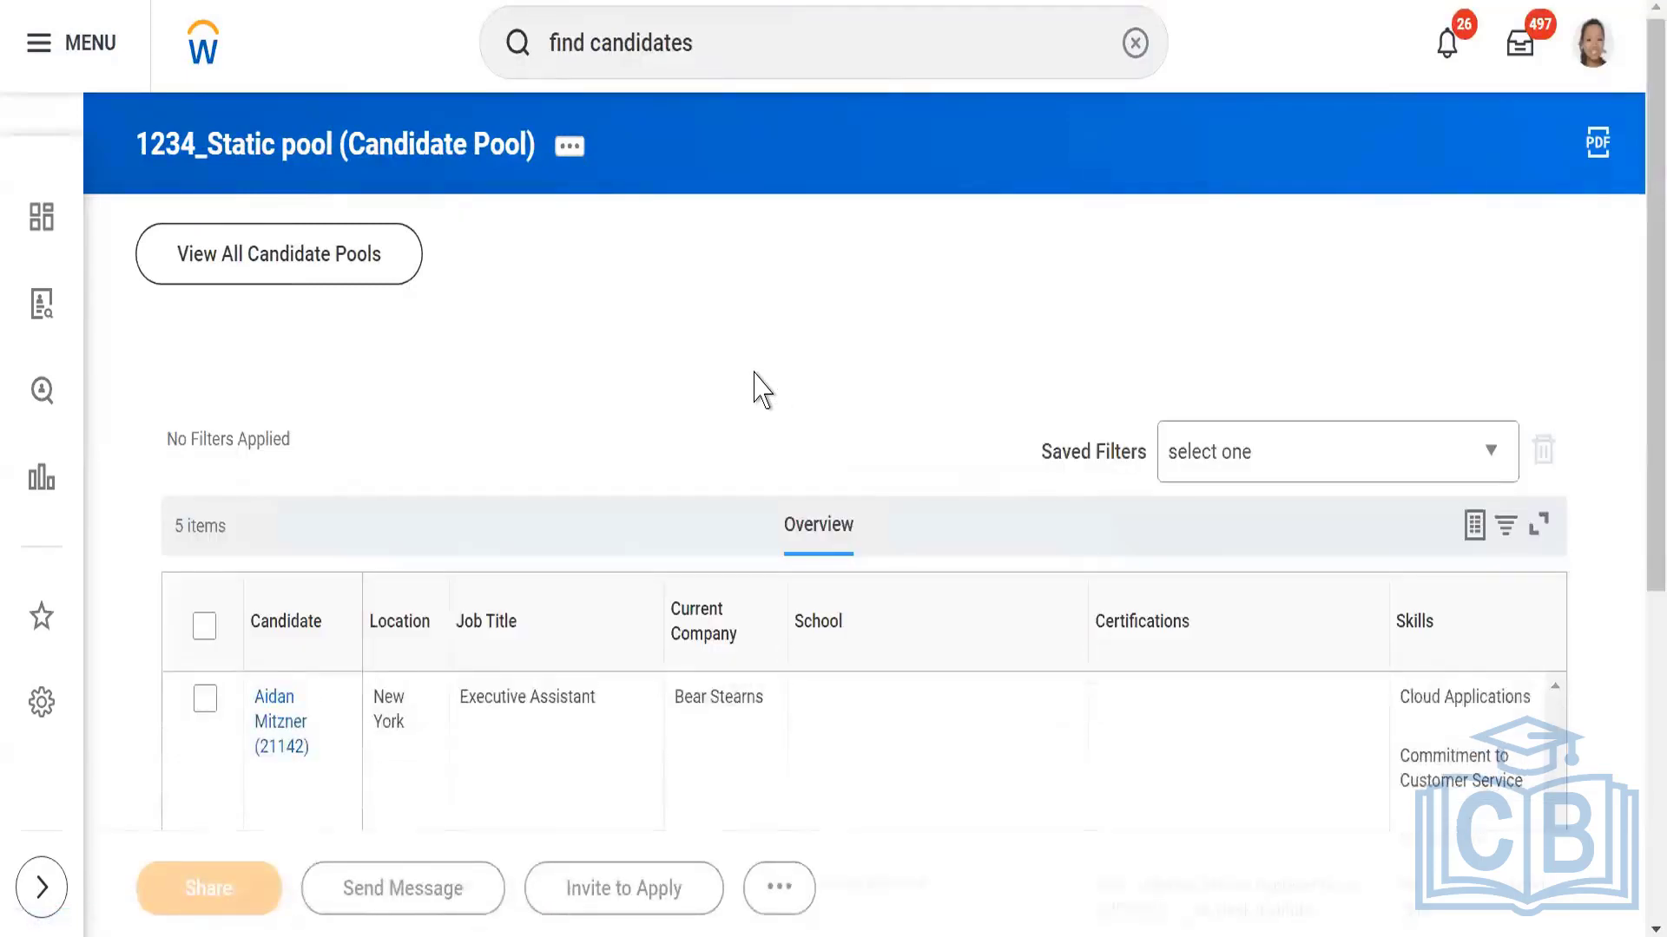
{"action": "scroll", "coordinate": [744, 383], "scroll_direction": "down", "scroll_amount": 4}
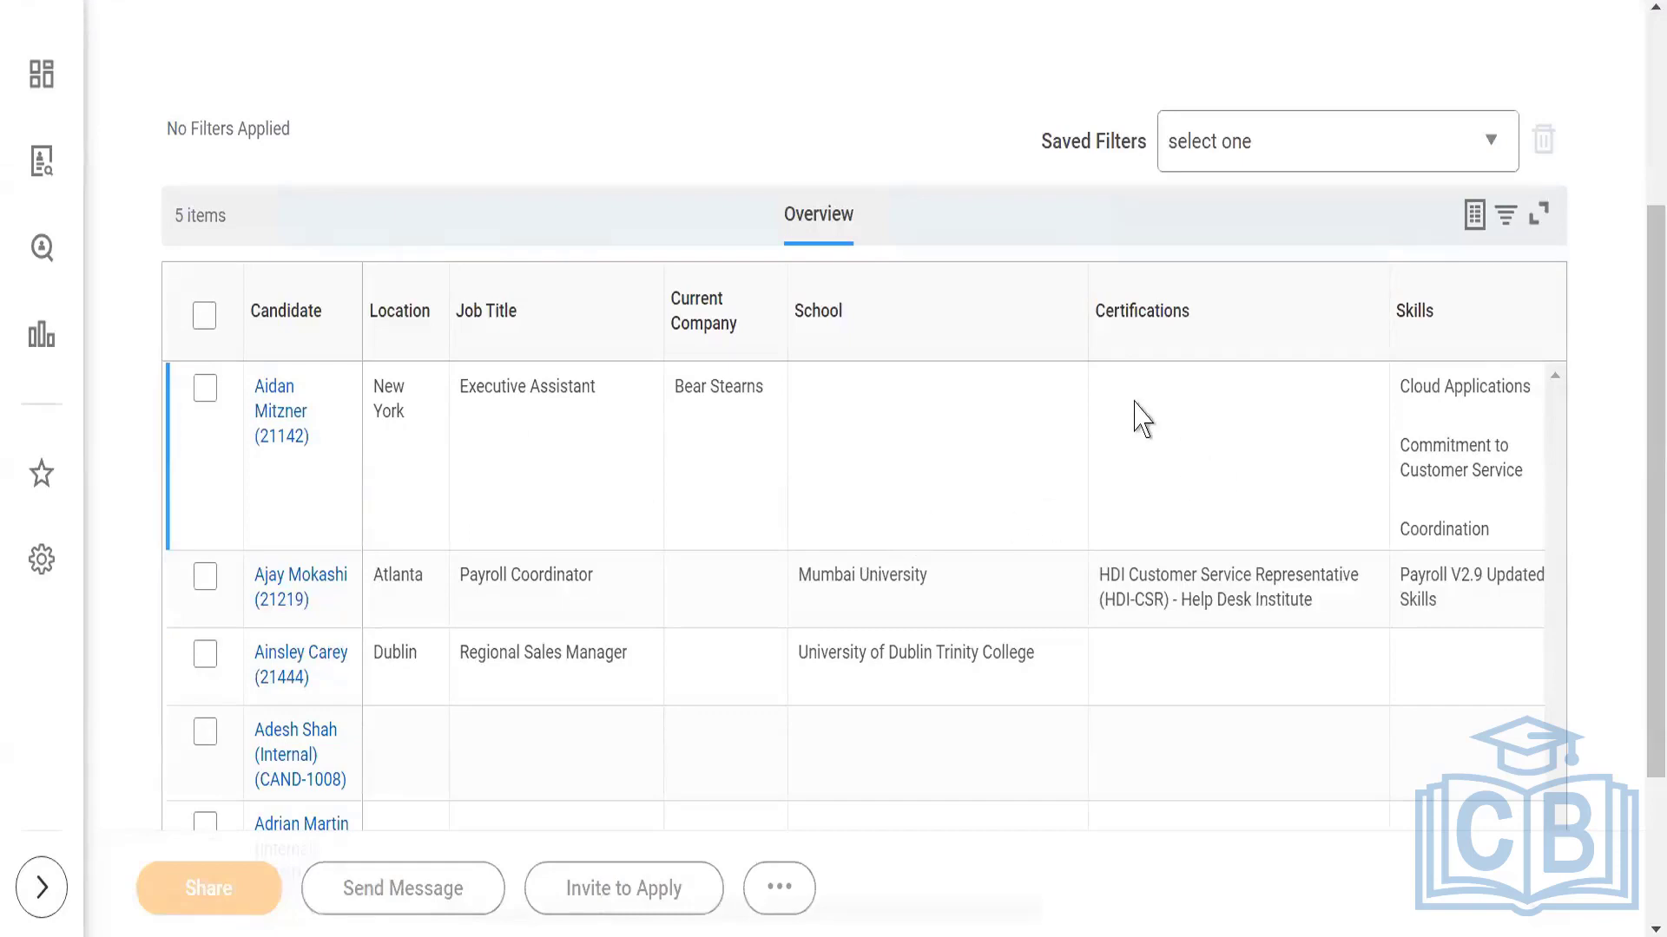
{"action": "scroll", "coordinate": [834, 208], "scroll_direction": "down", "scroll_amount": 3}
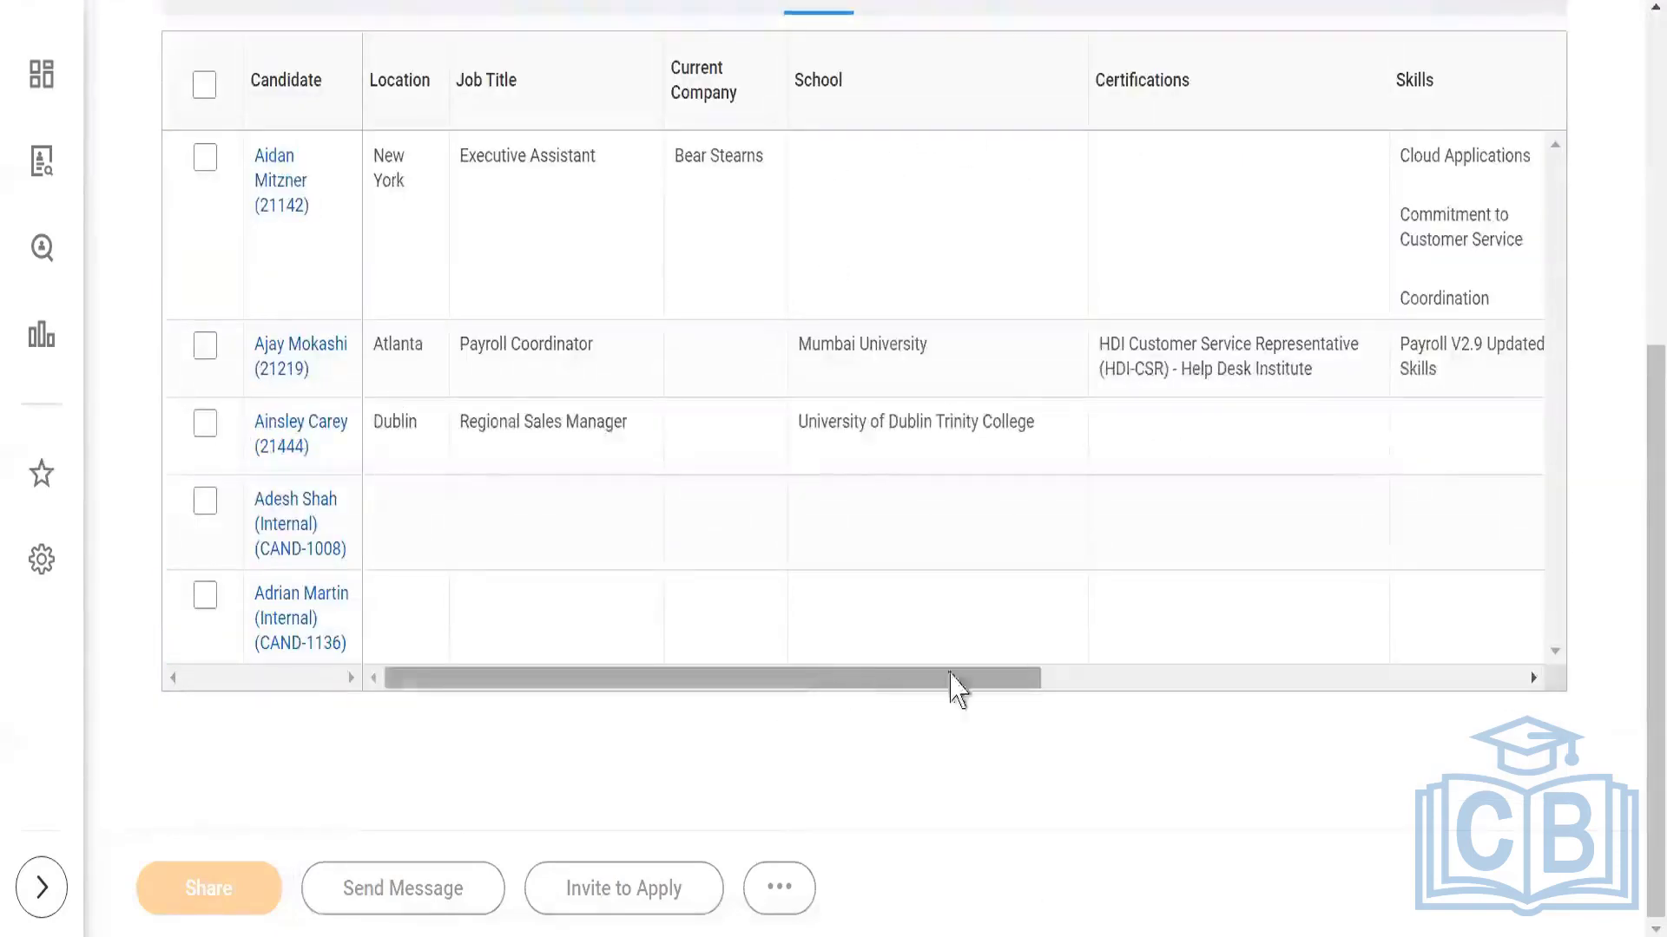
{"action": "left_click_drag", "start_coordinate": [949, 680], "coordinate": [402, 781]}
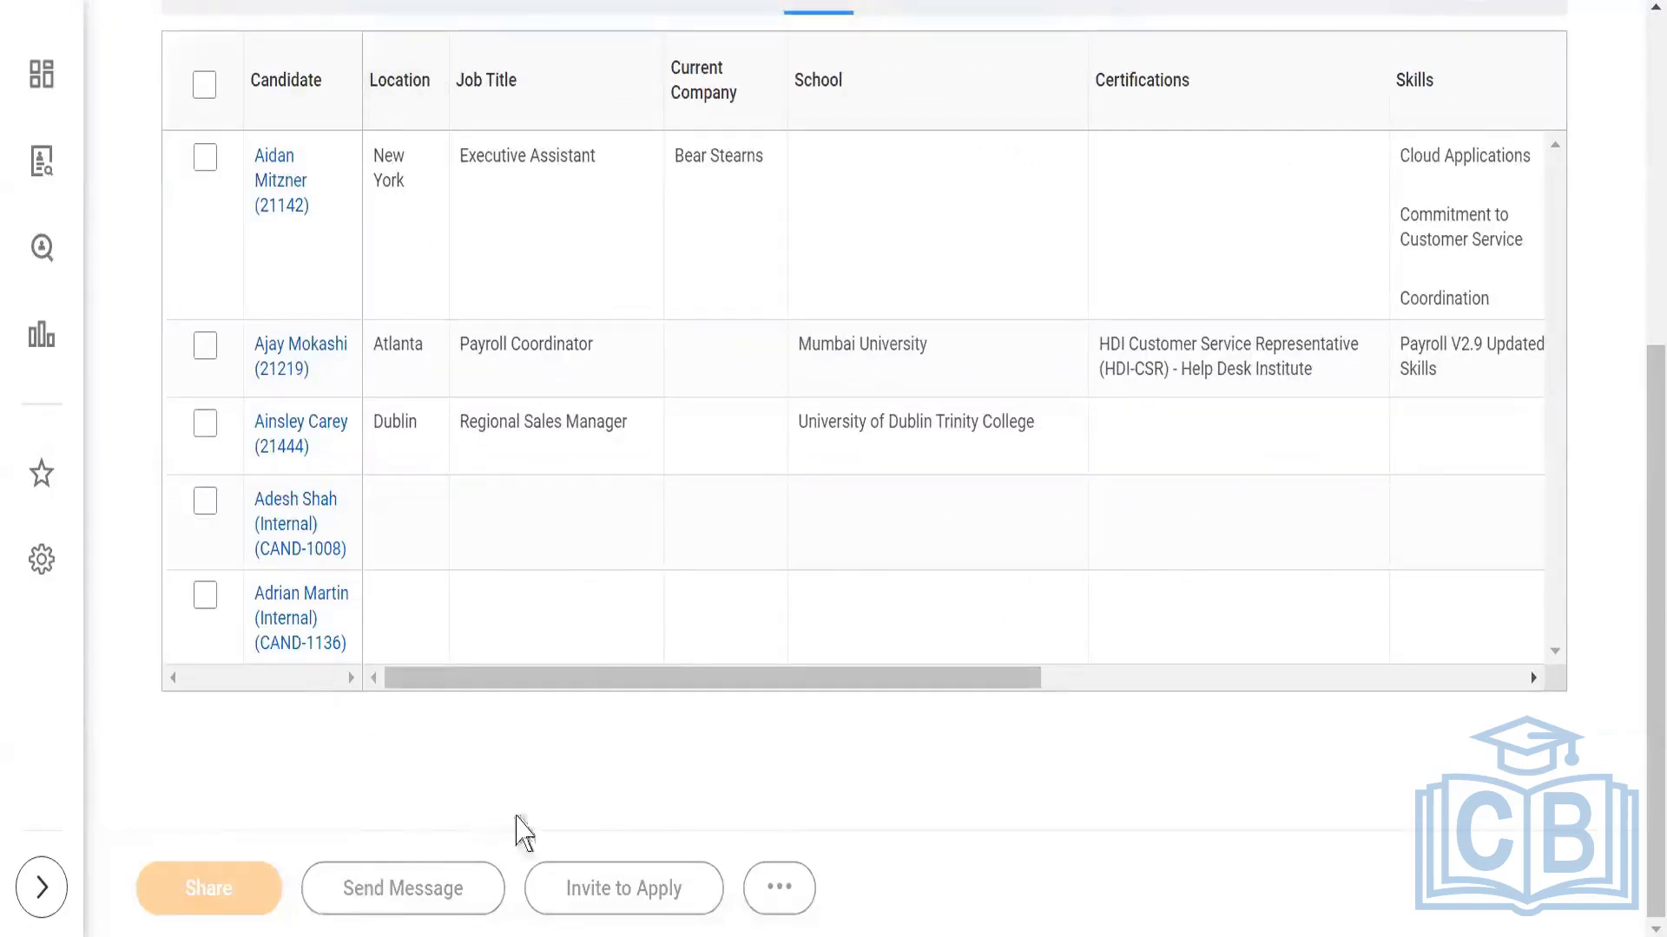
{"action": "scroll", "coordinate": [548, 802], "scroll_direction": "up", "scroll_amount": 2}
{"action": "scroll", "coordinate": [549, 805], "scroll_direction": "up", "scroll_amount": 5}
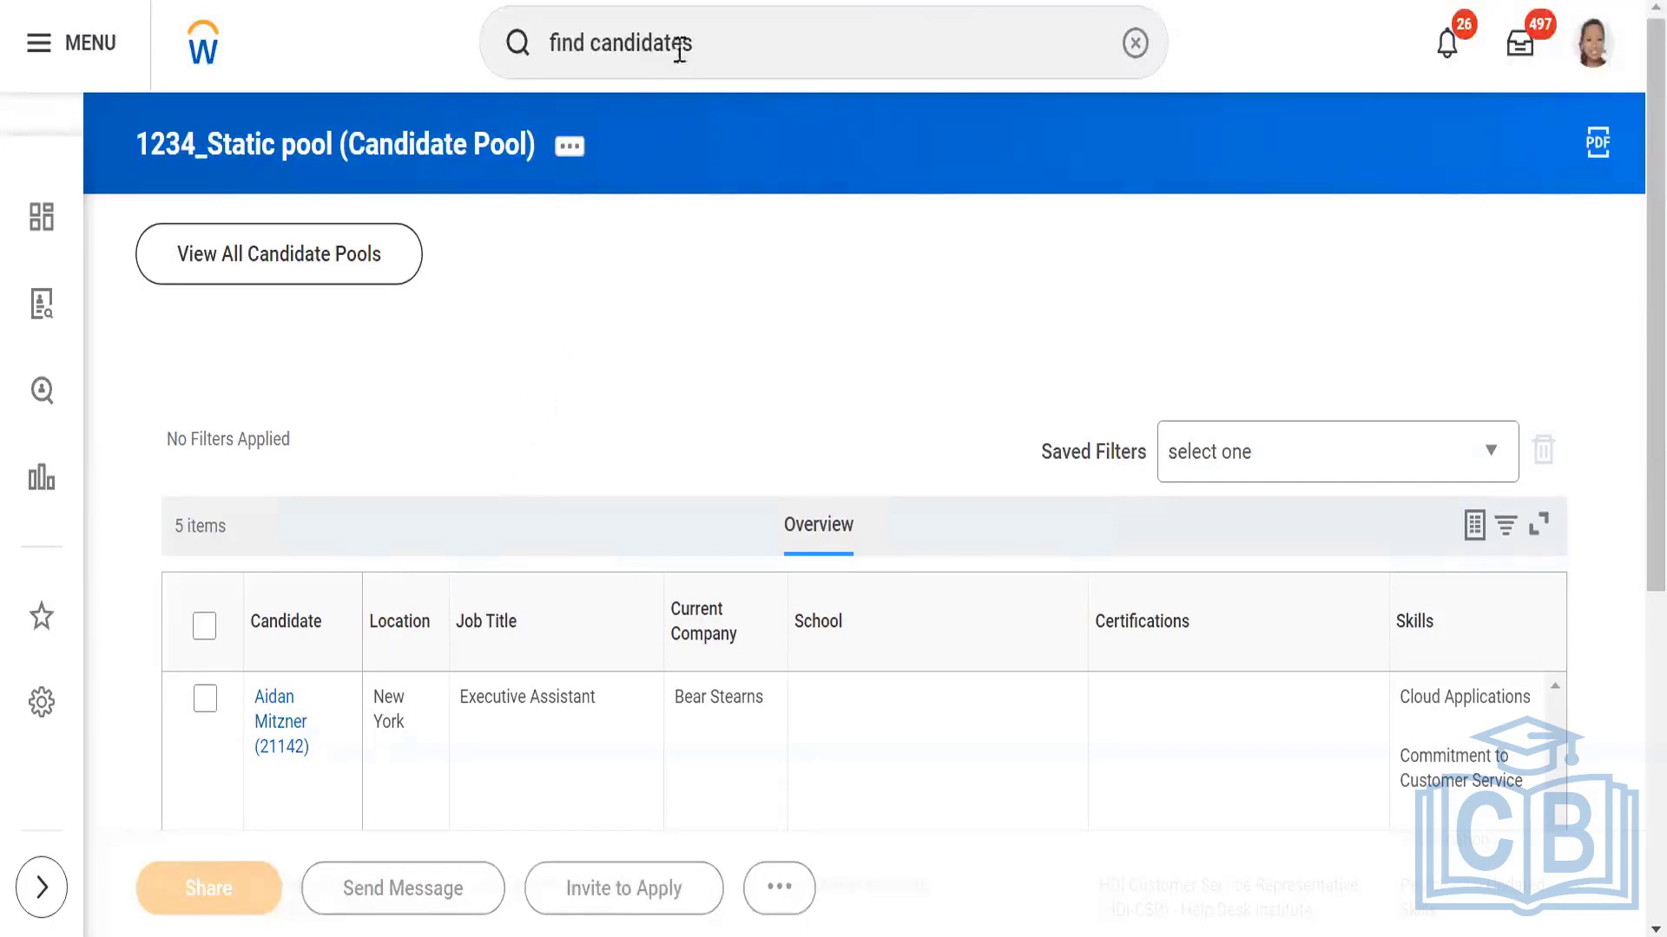
Open the Find Candidates report again and review its list of candidates and search filters.
{"action": "left_click", "coordinate": [721, 51]}
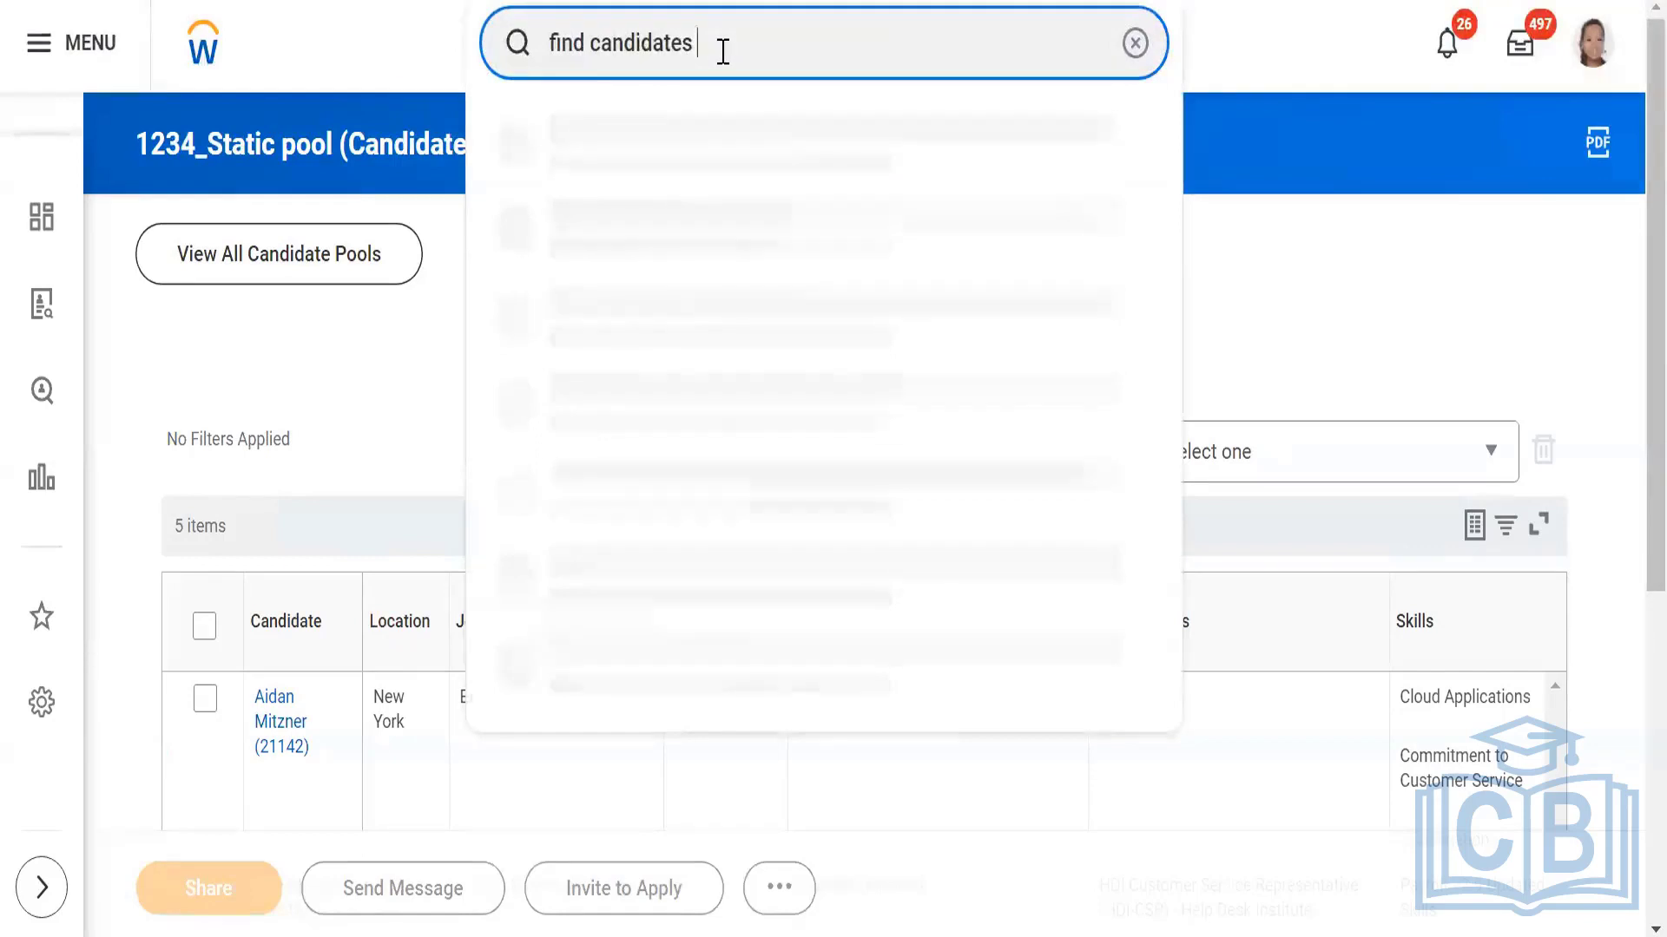
{"action": "left_click", "coordinate": [621, 146]}
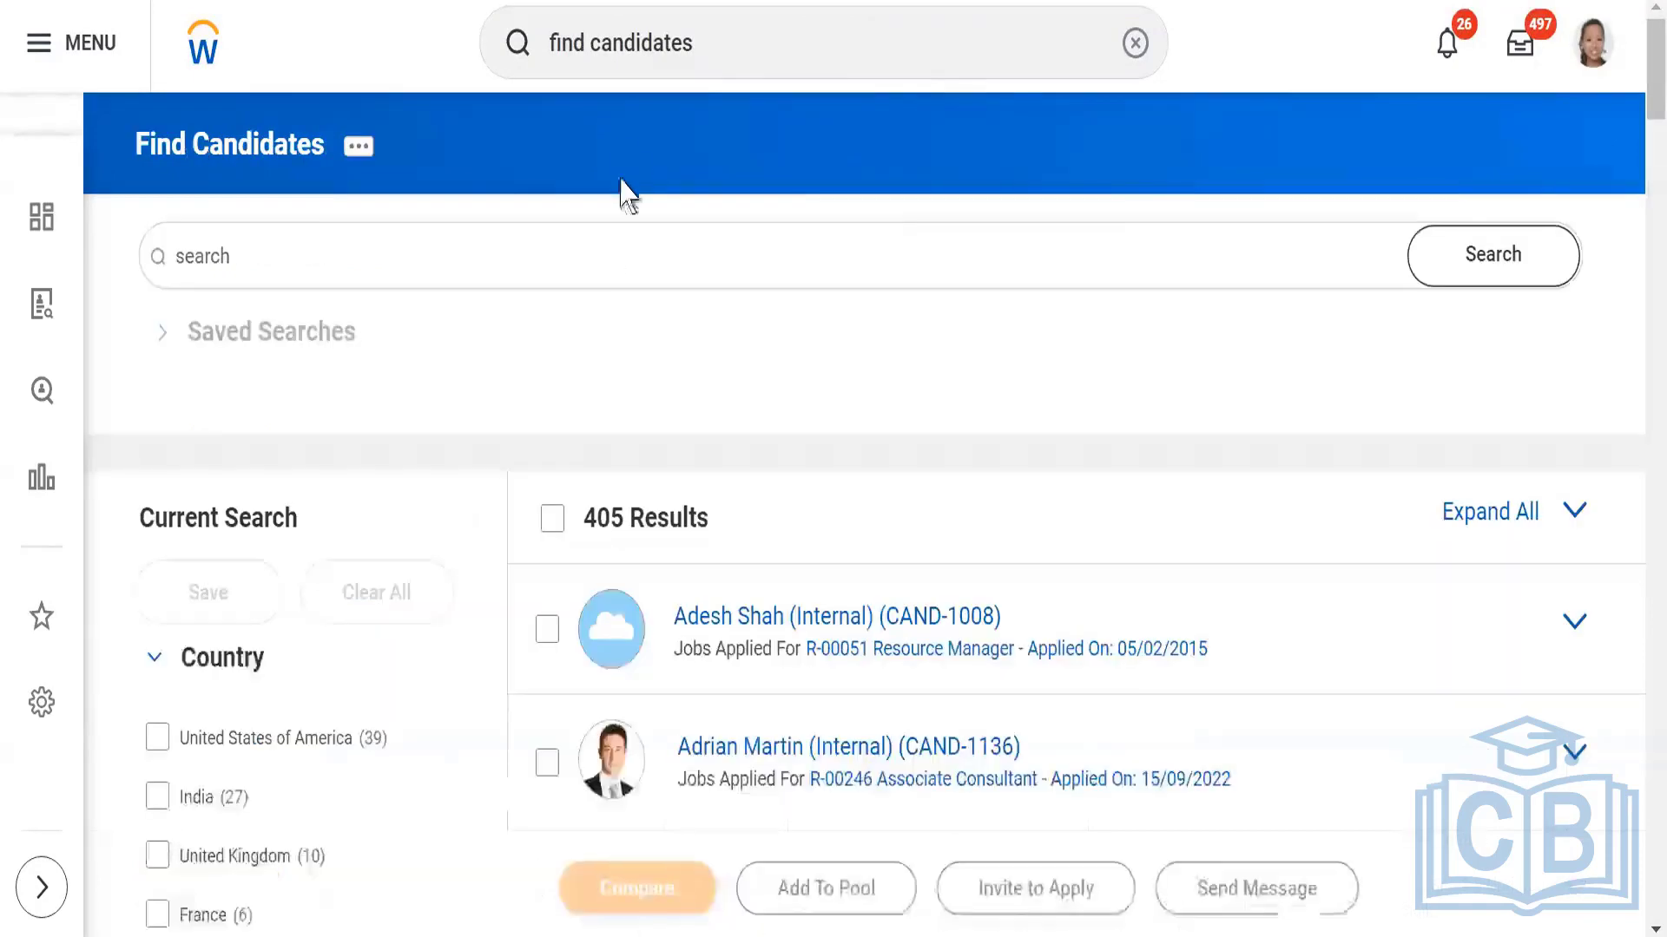
{"action": "scroll", "coordinate": [685, 325], "scroll_direction": "down", "scroll_amount": 3}
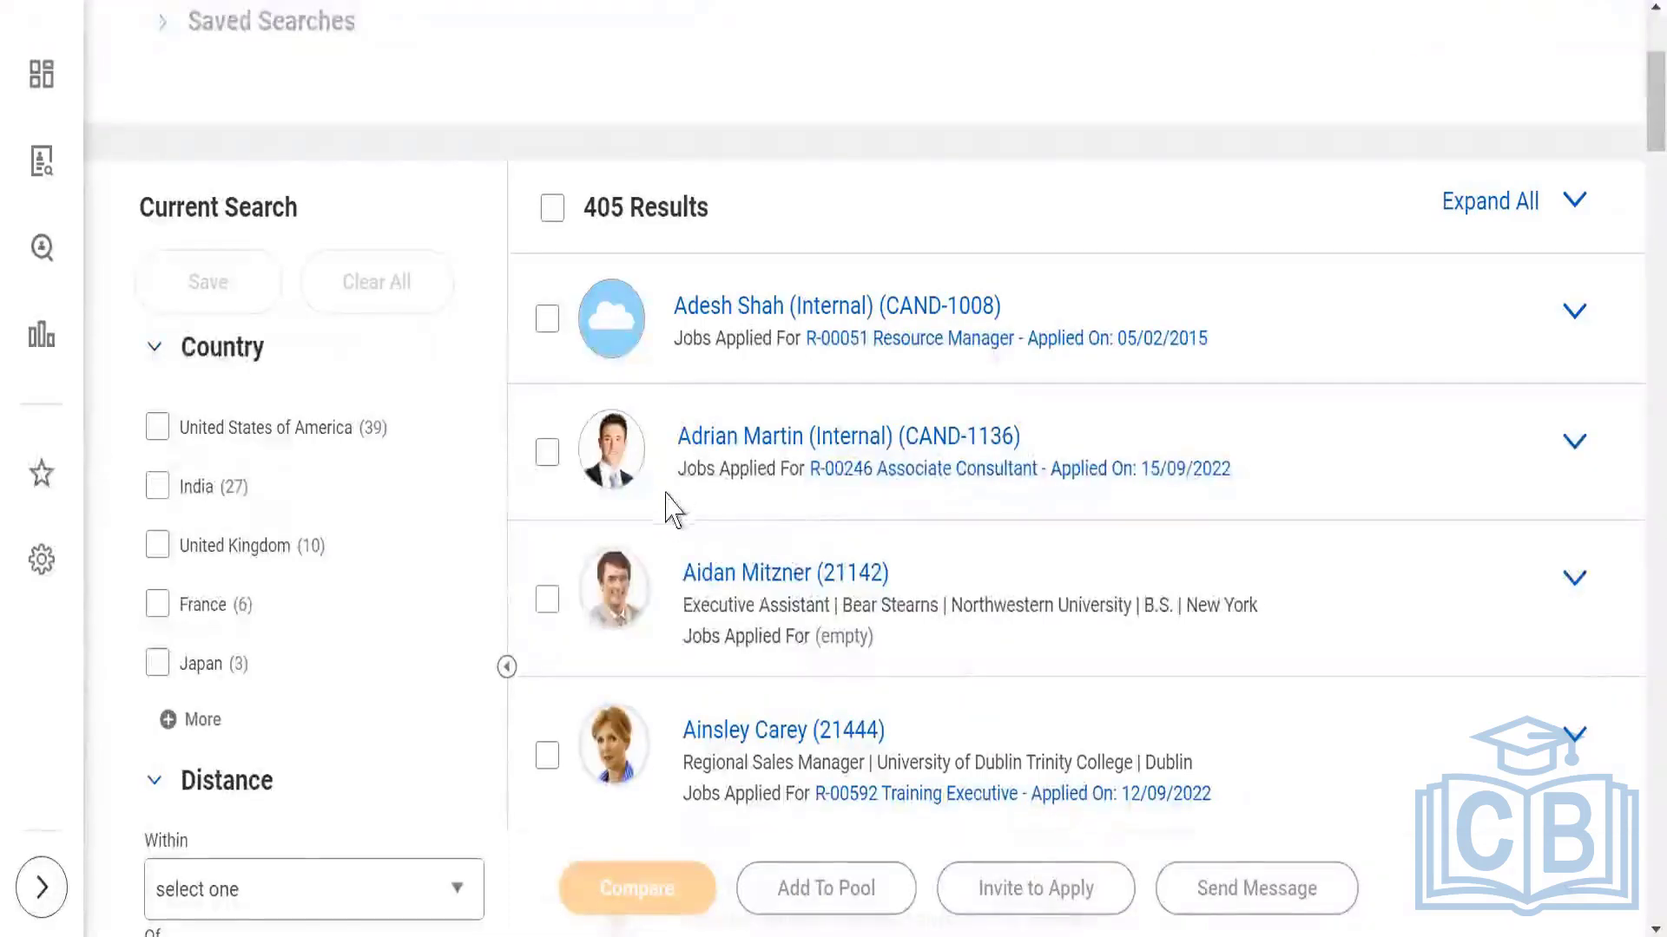
{"action": "scroll", "coordinate": [660, 507], "scroll_direction": "up", "scroll_amount": 3}
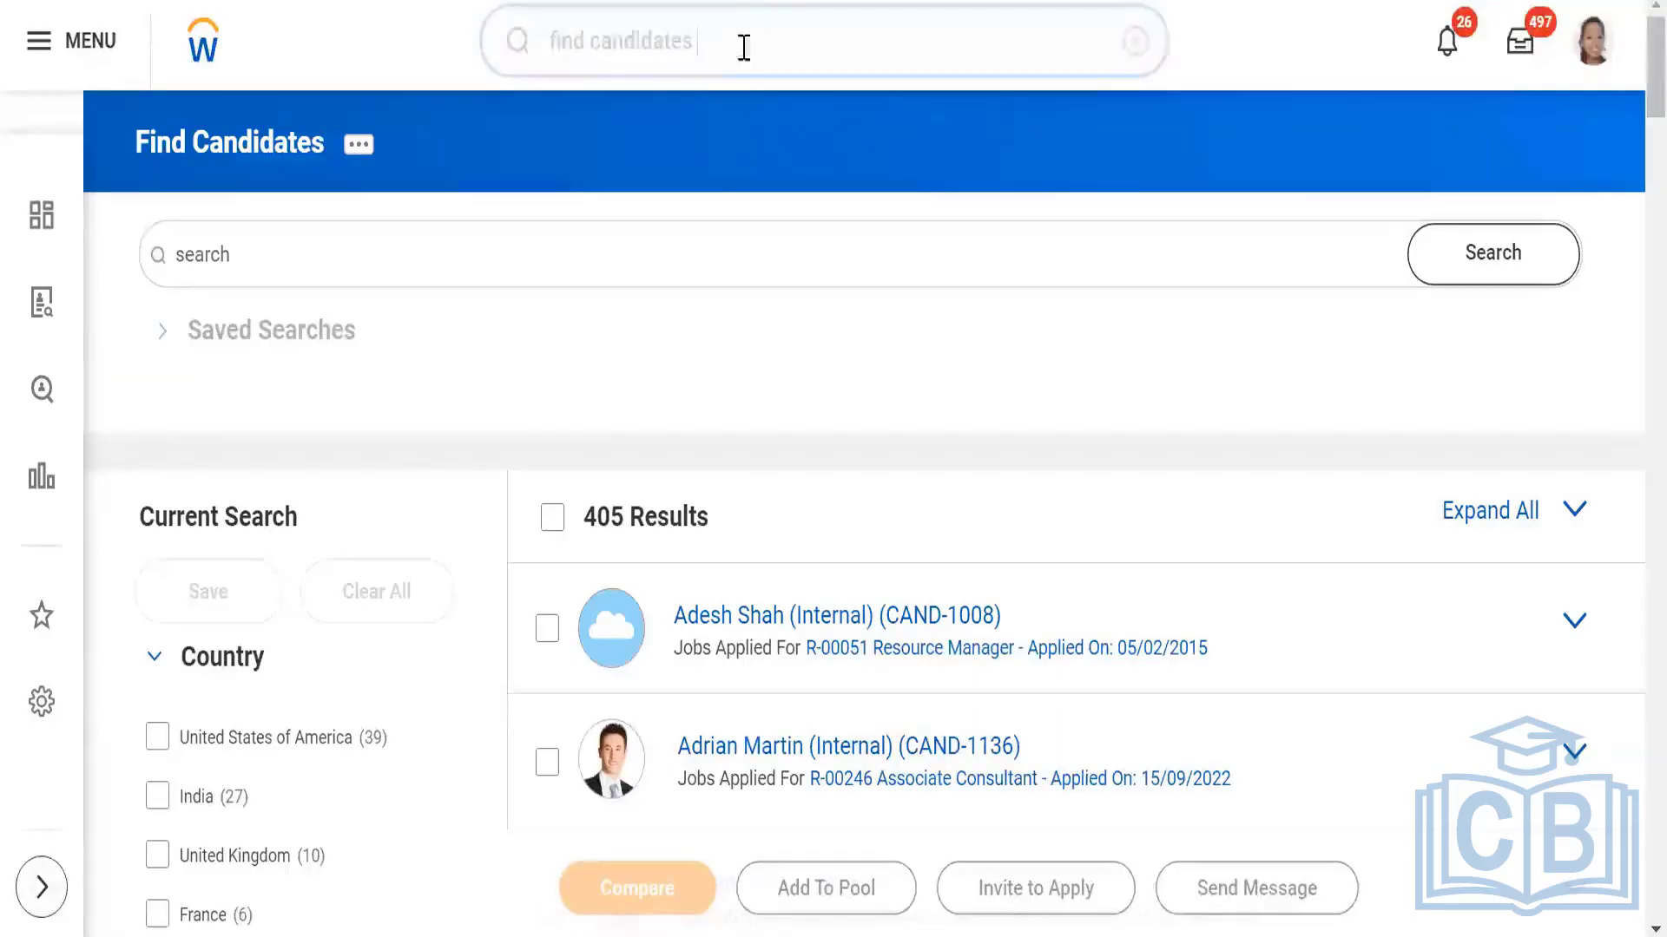
Search for "MY candidates", open the My Candidates report and review the candidates listed for the current account.
{"action": "left_click", "coordinate": [472, 52]}
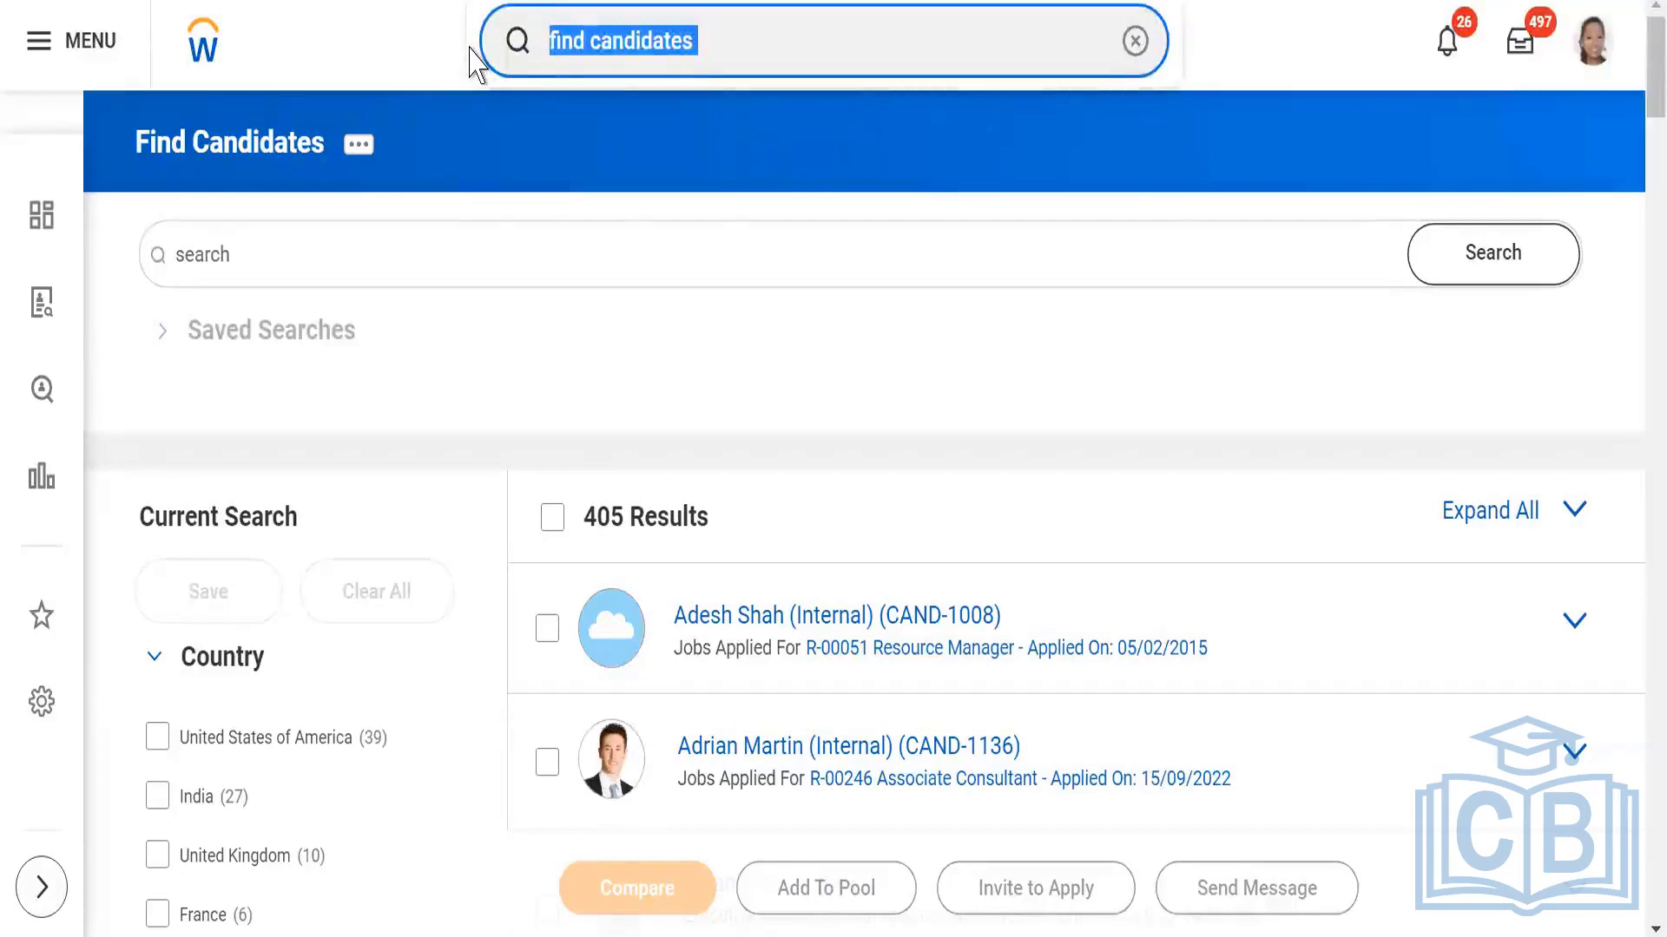
{"action": "type", "text": "MY ca"}
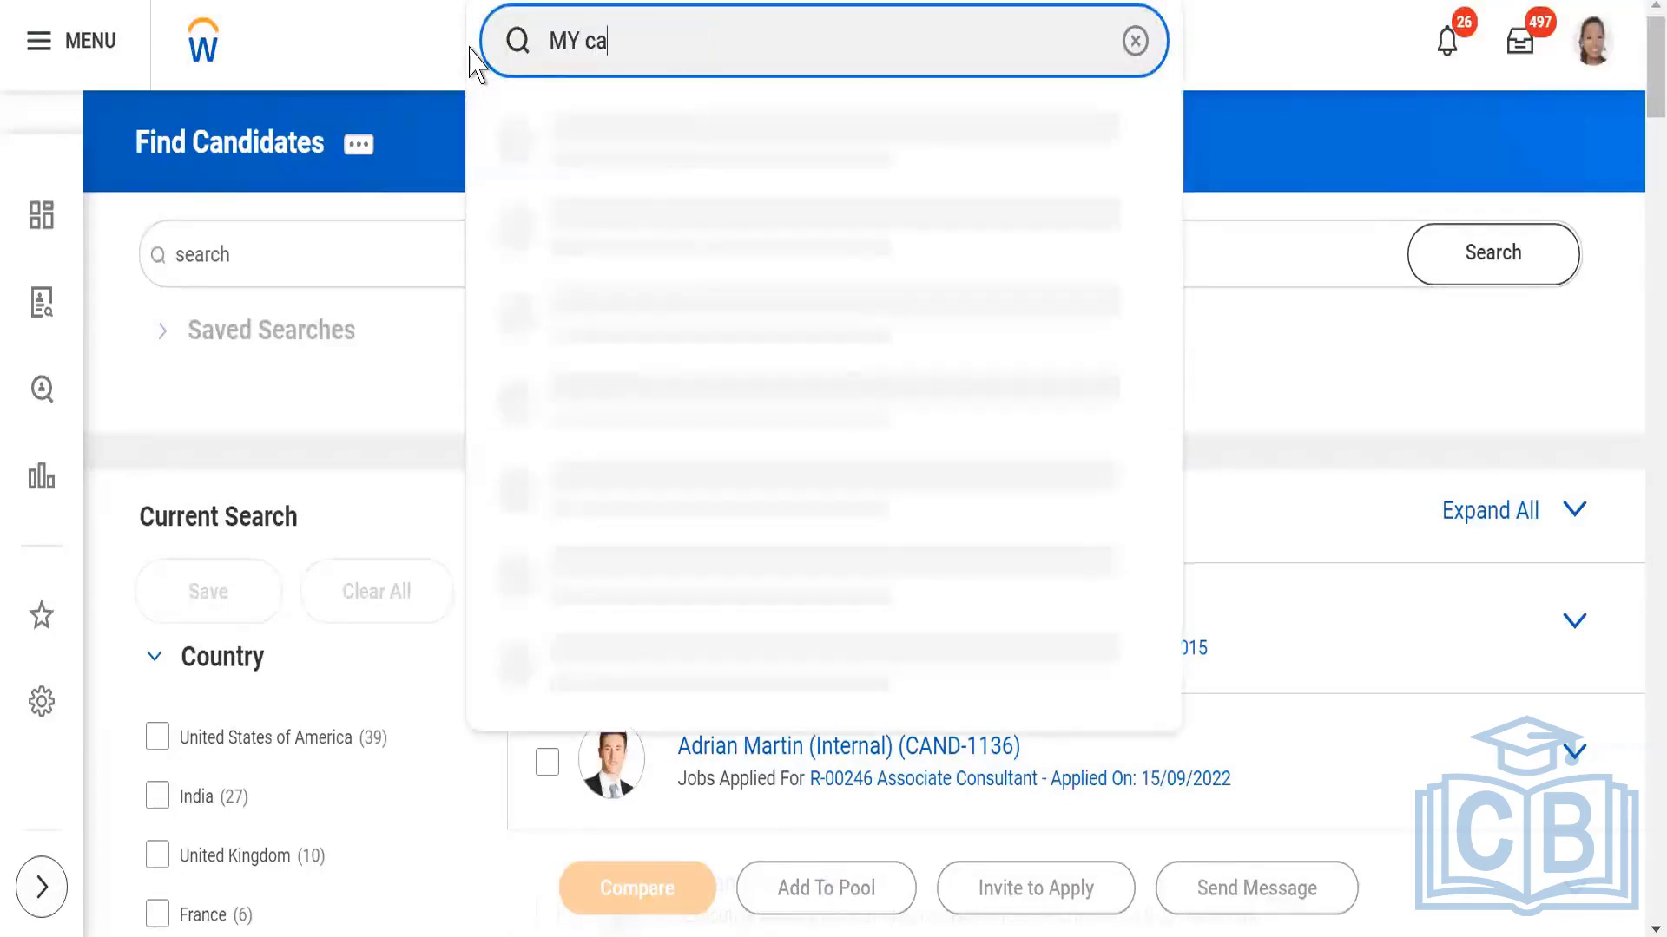
{"action": "type", "text": "ndidates"}
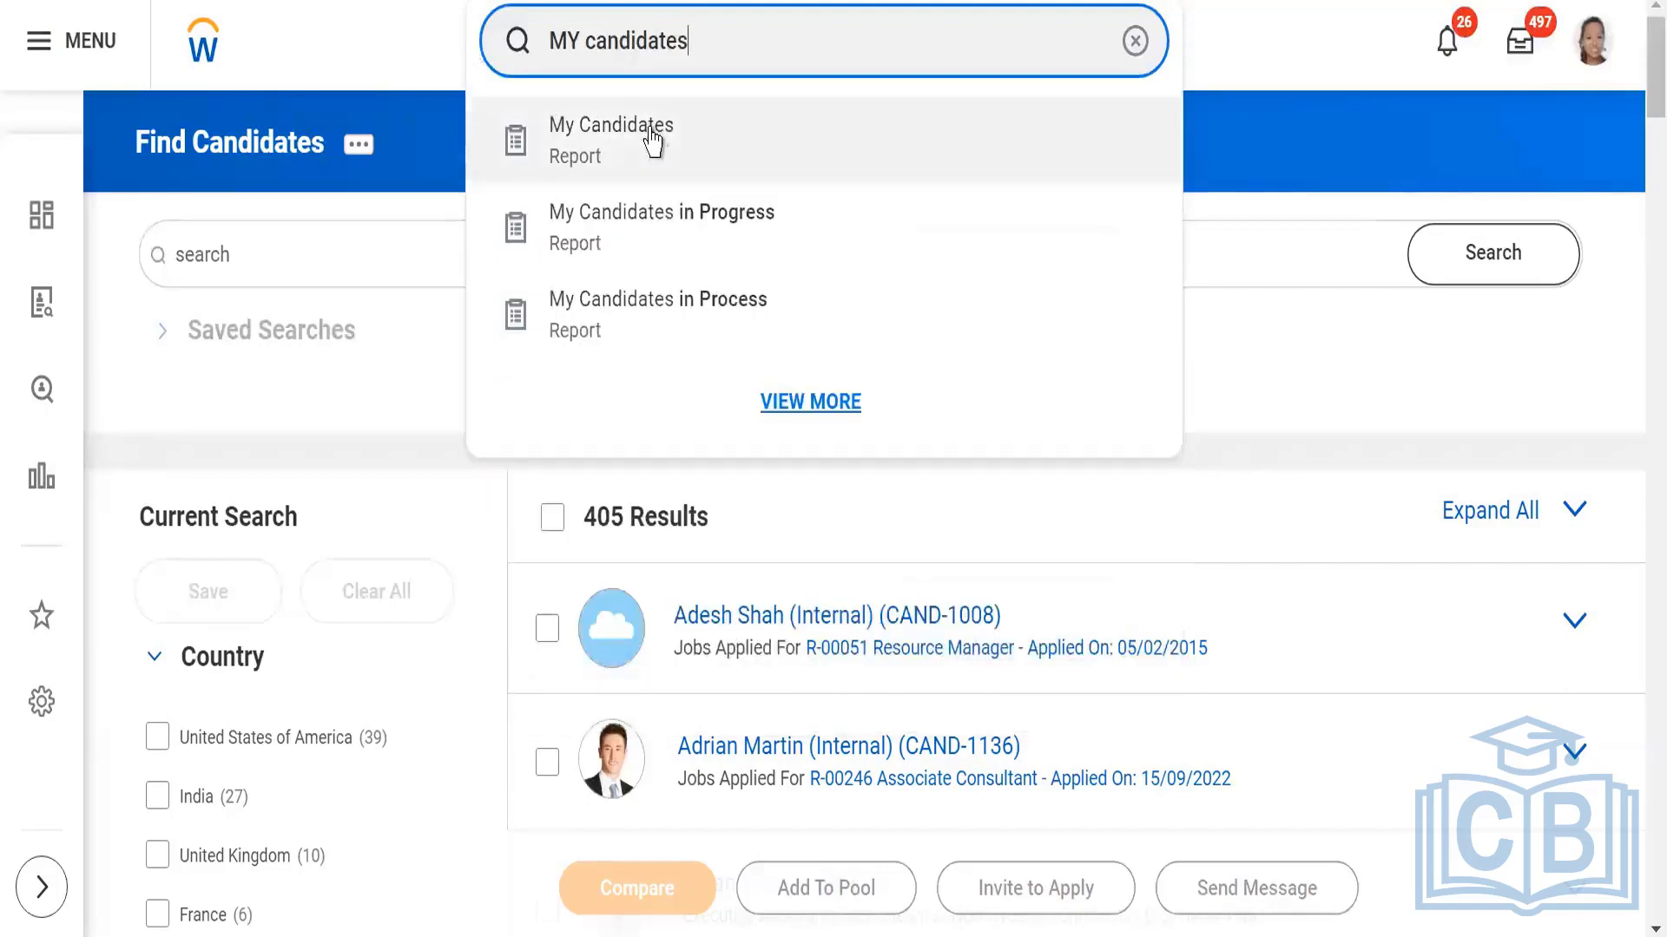
{"action": "left_click", "coordinate": [652, 139]}
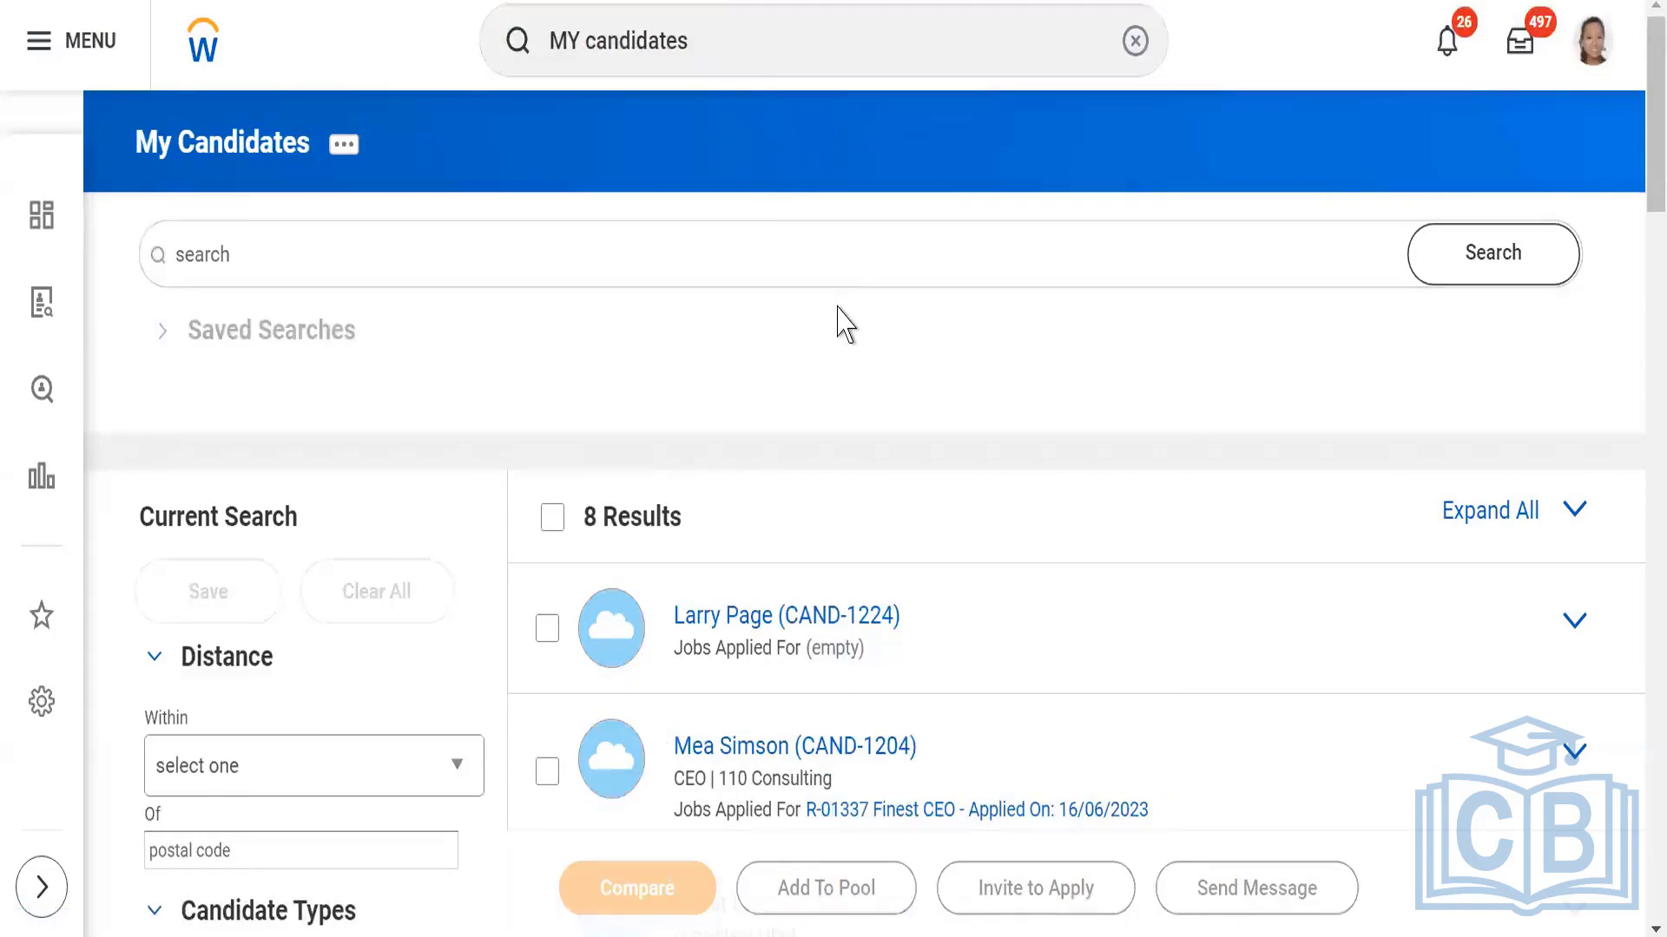
{"action": "scroll", "coordinate": [841, 320], "scroll_direction": "down", "scroll_amount": 2}
{"action": "scroll", "coordinate": [840, 321], "scroll_direction": "down", "scroll_amount": 4}
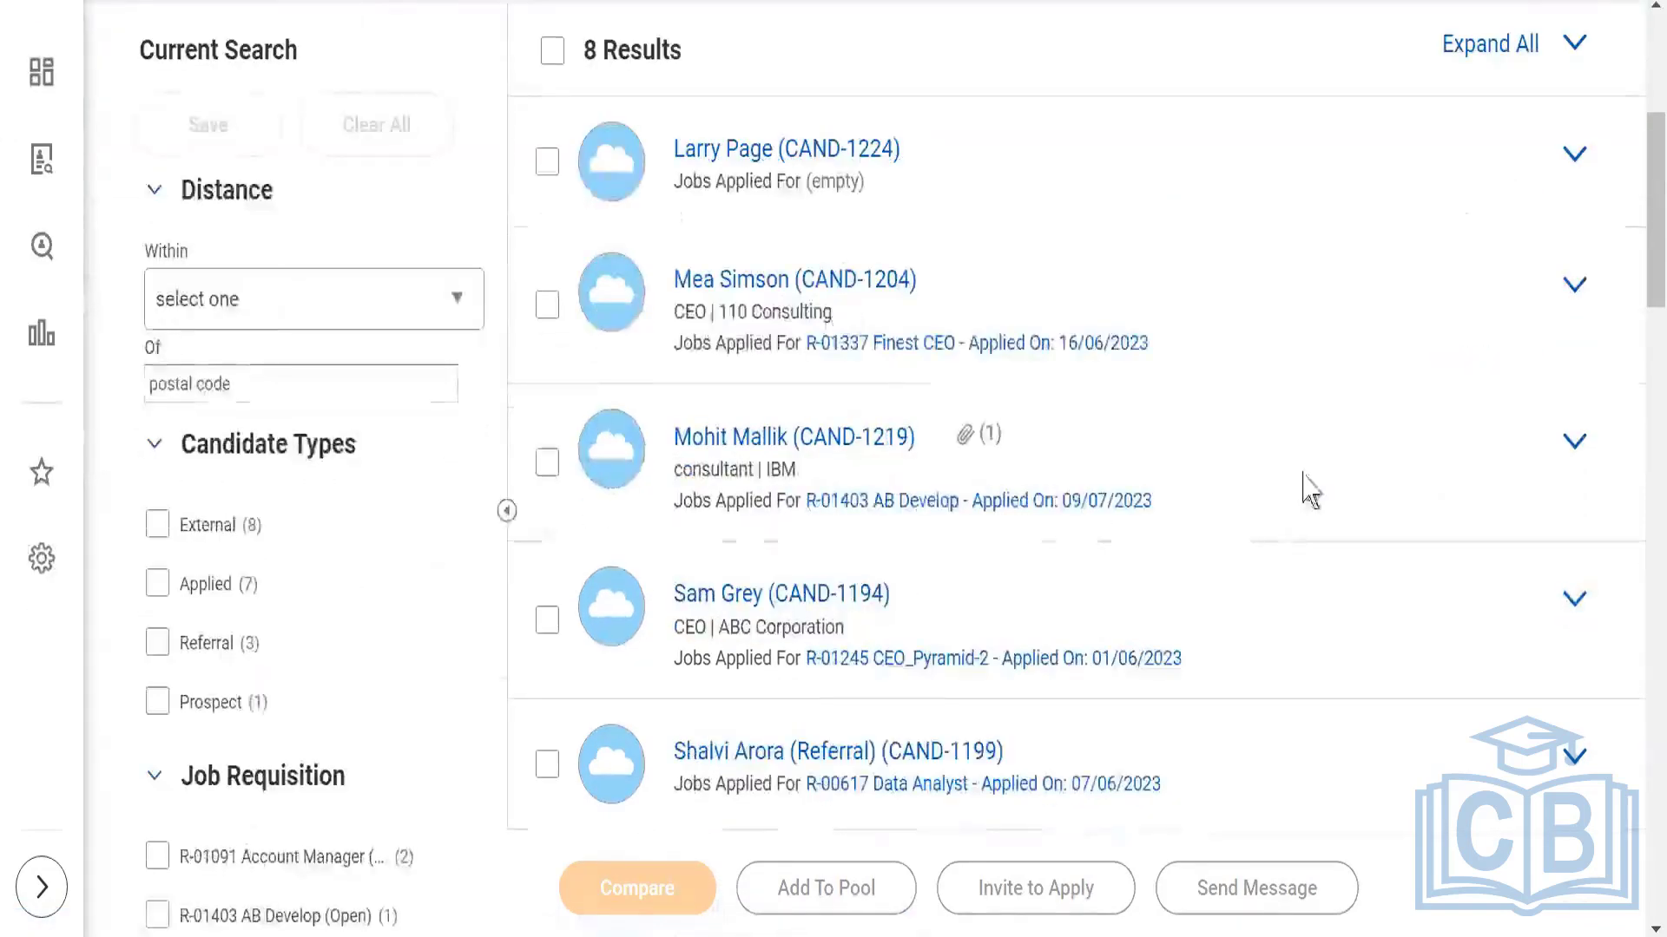
{"action": "scroll", "coordinate": [1315, 447], "scroll_direction": "up", "scroll_amount": 6}
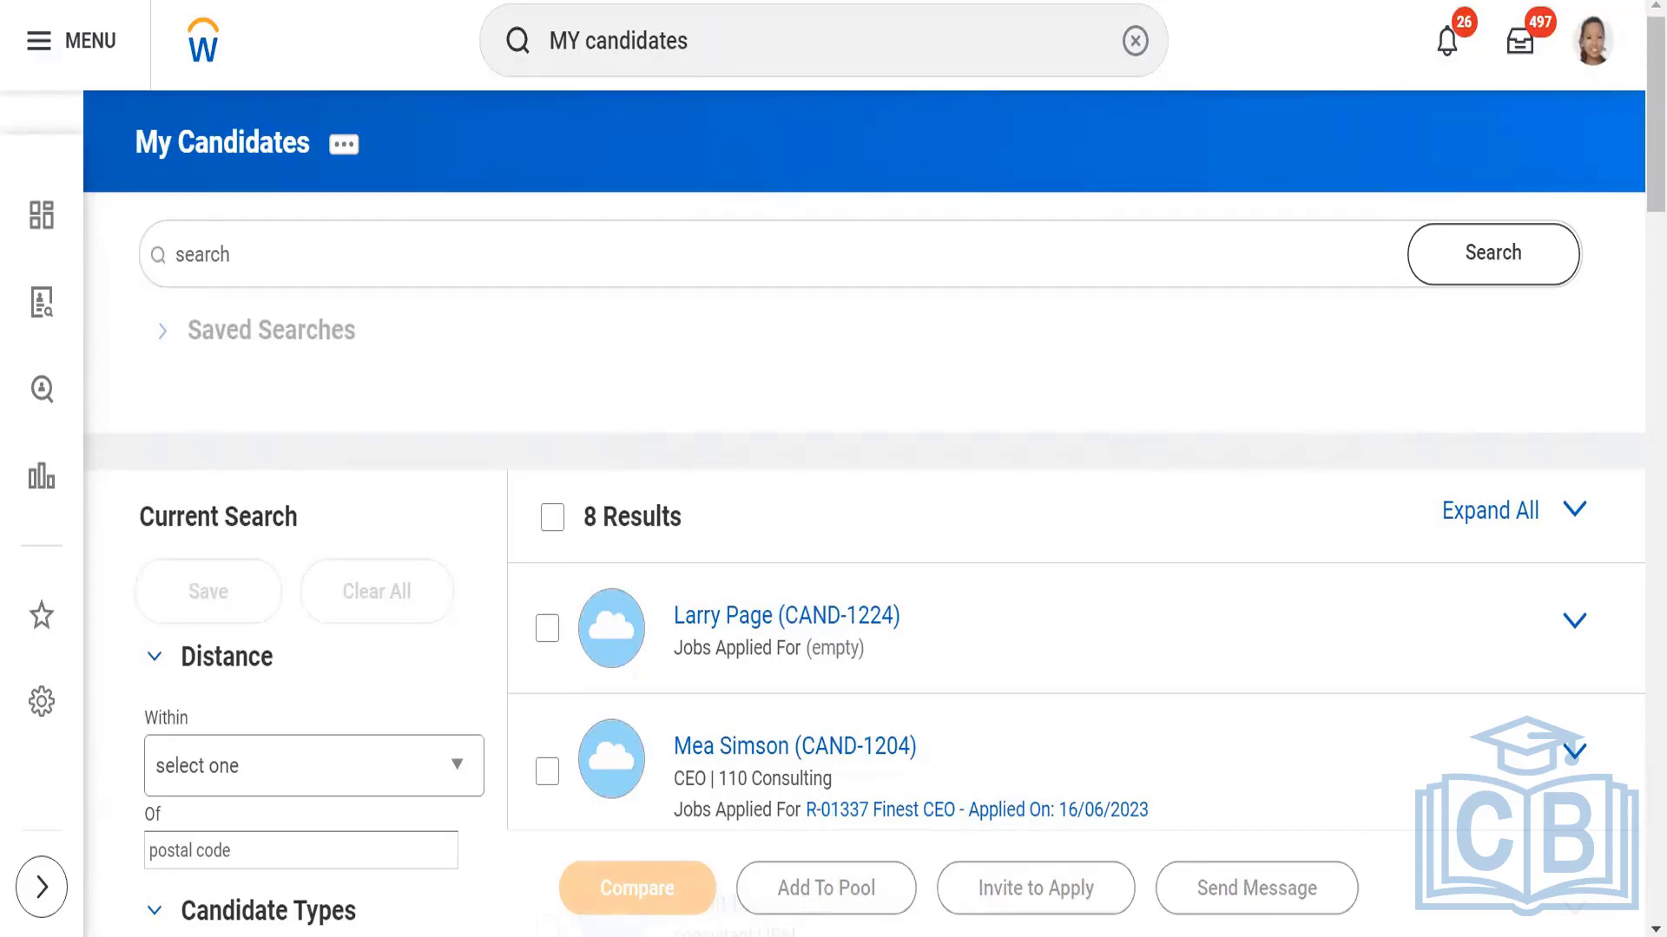
Find the Start Proxy task and start a proxy session, entering the other worker's name in Act As.
{"action": "key", "text": "alt+Tab"}
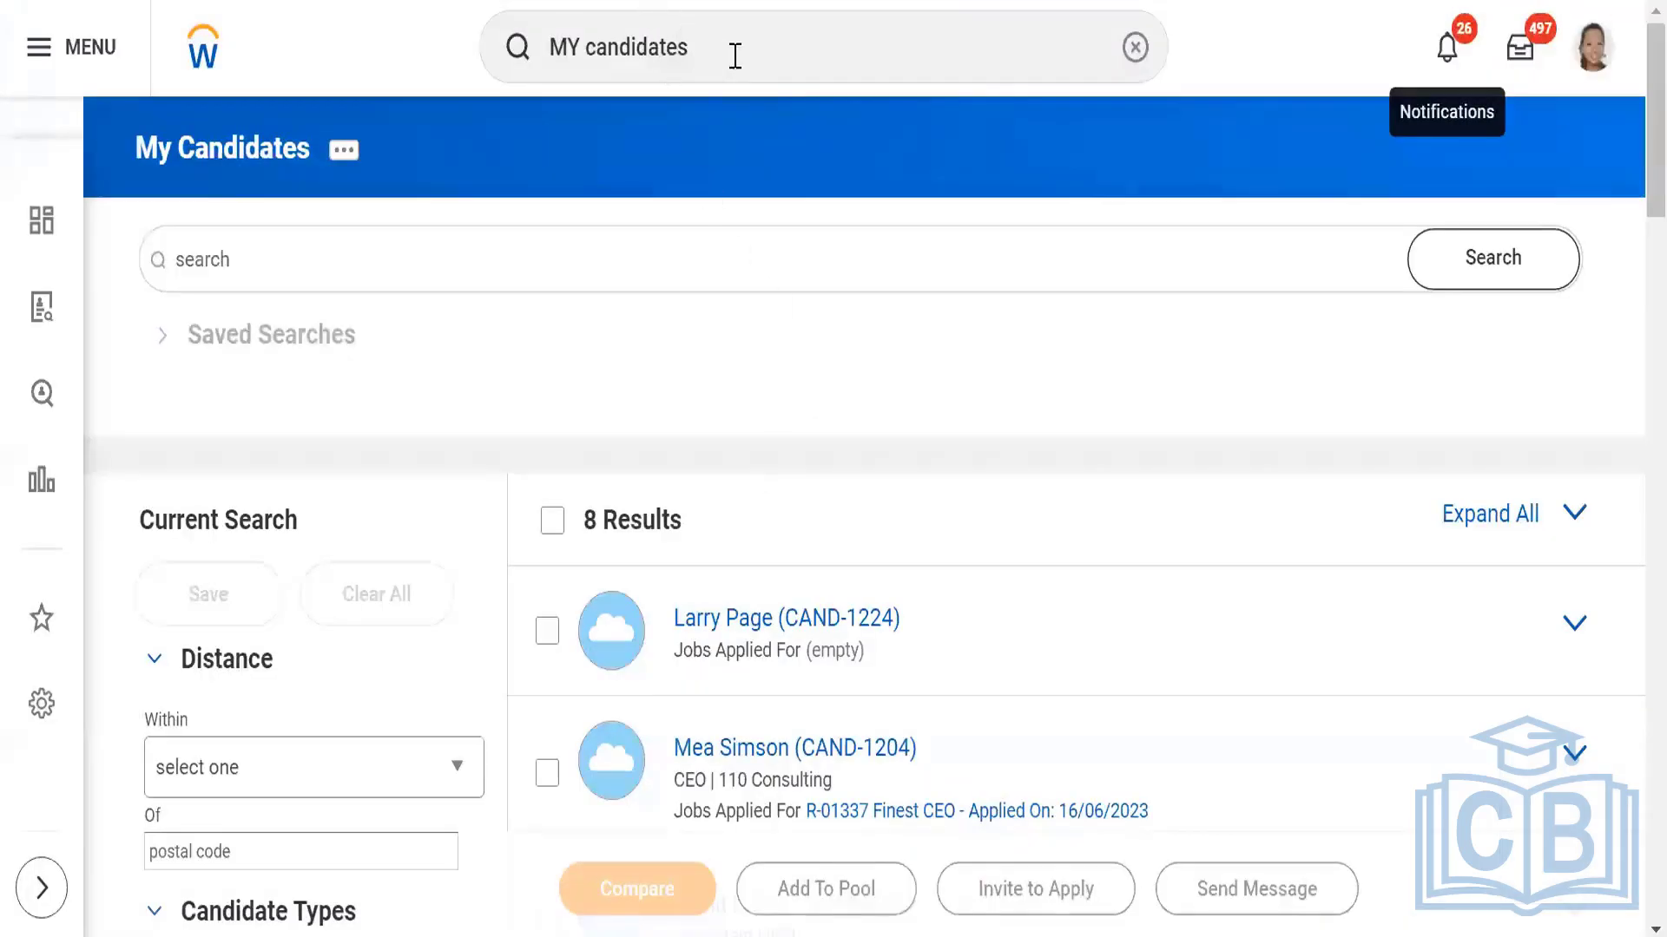
{"action": "left_click", "coordinate": [734, 55]}
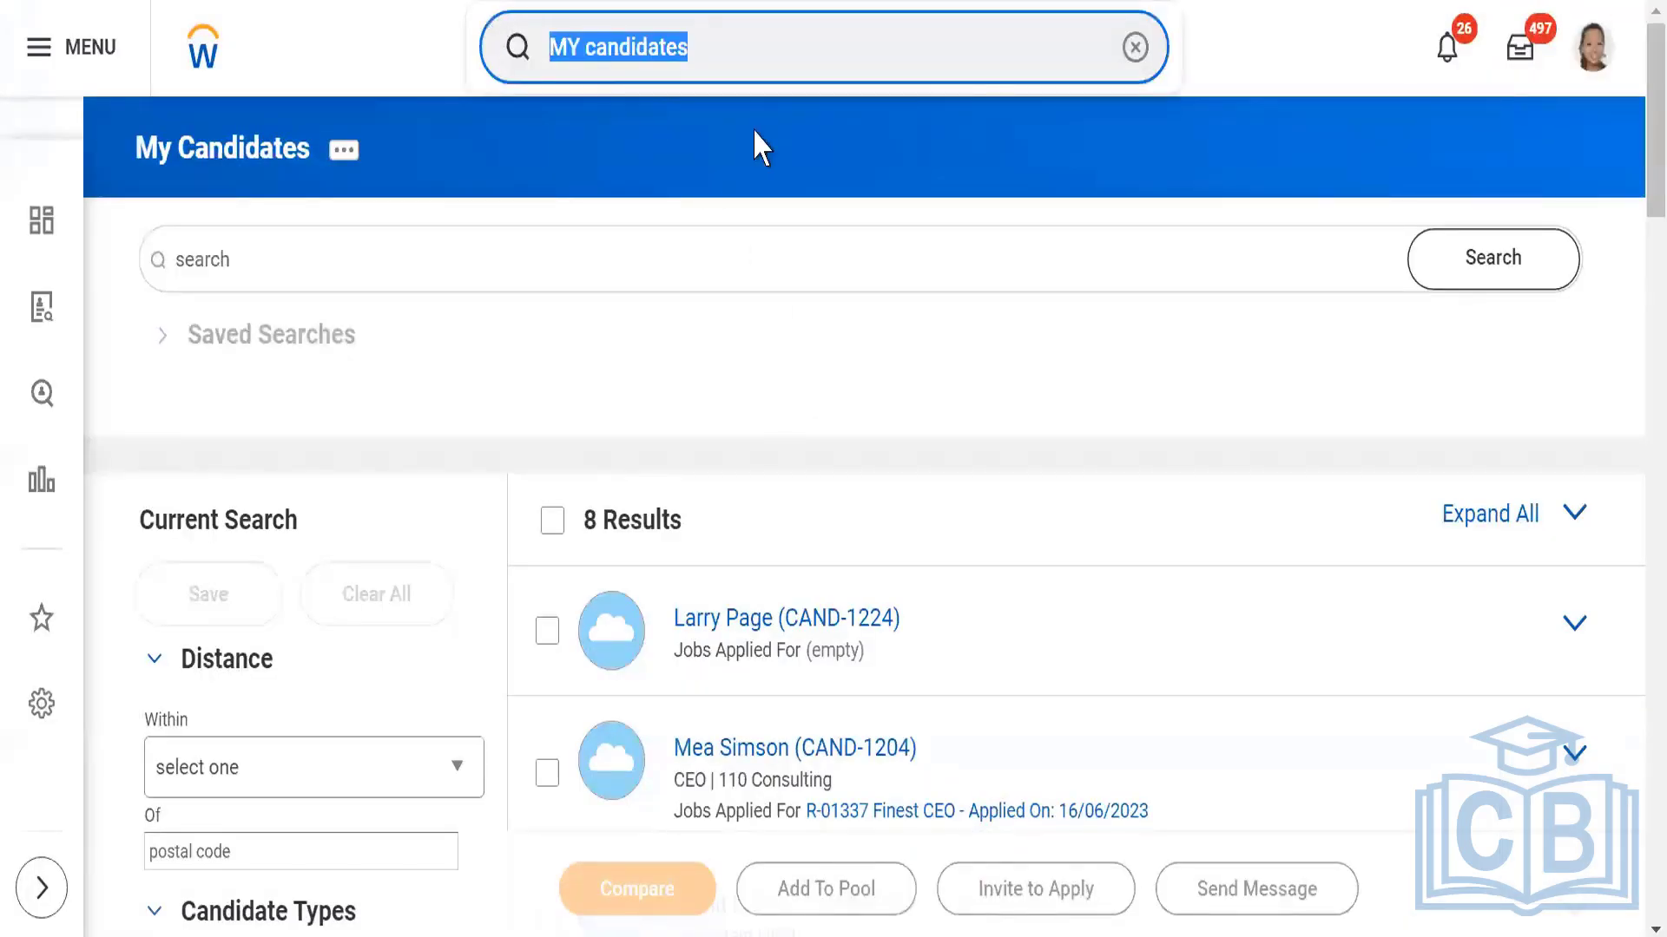
{"action": "type", "text": "start"}
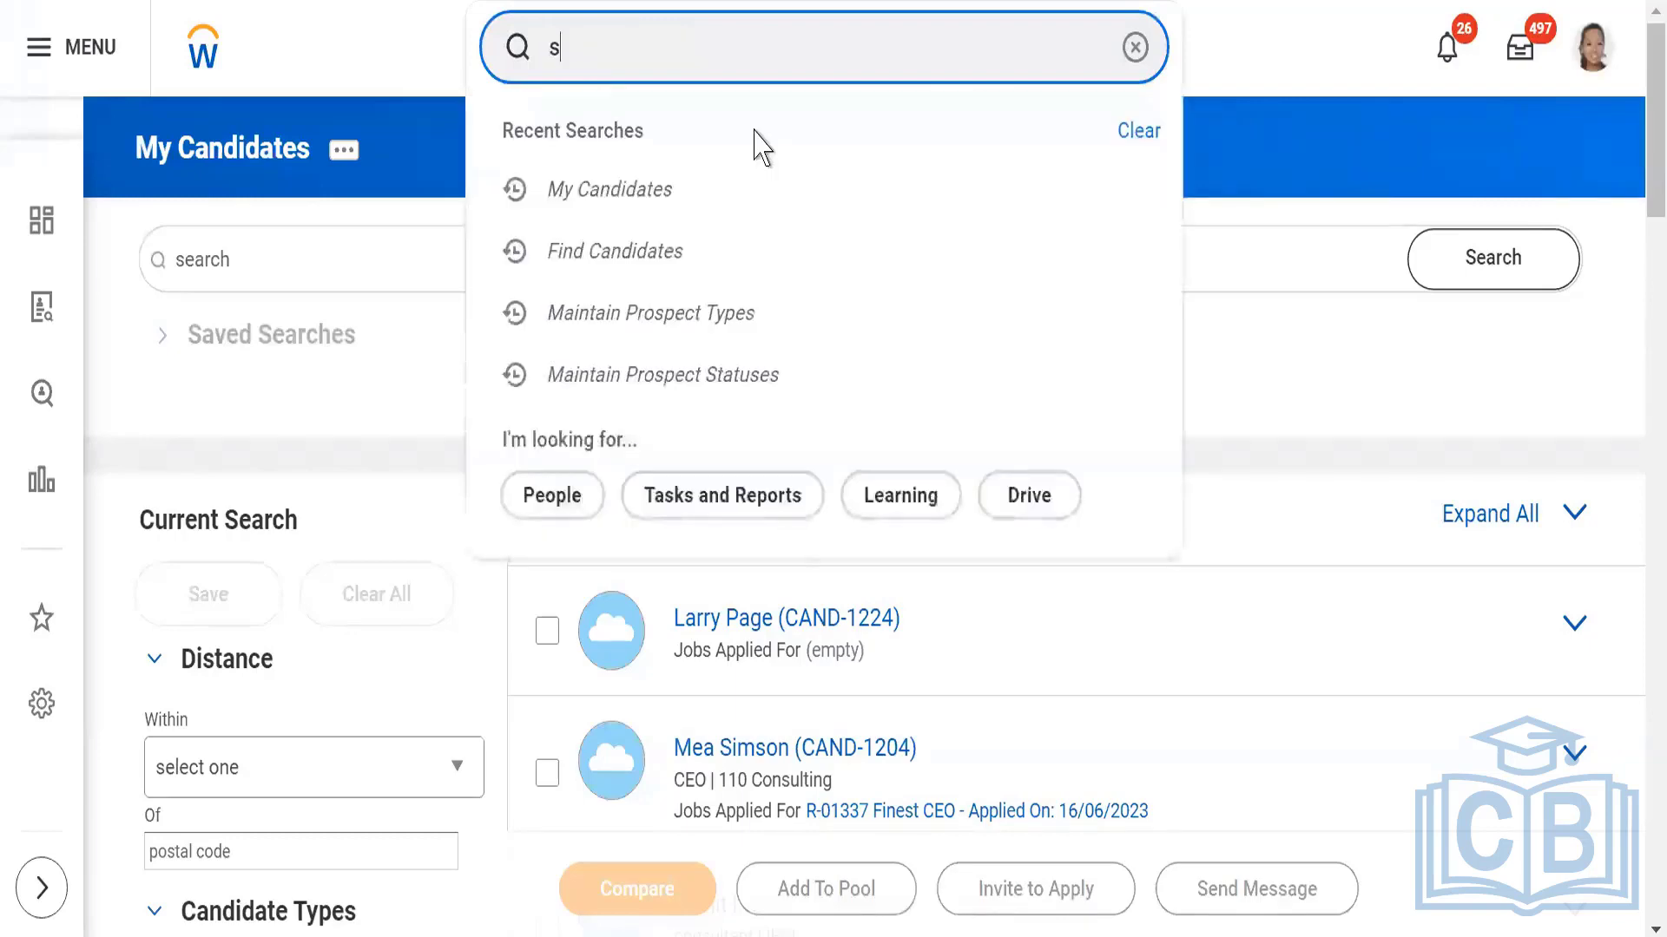
{"action": "type", "text": " proxy"}
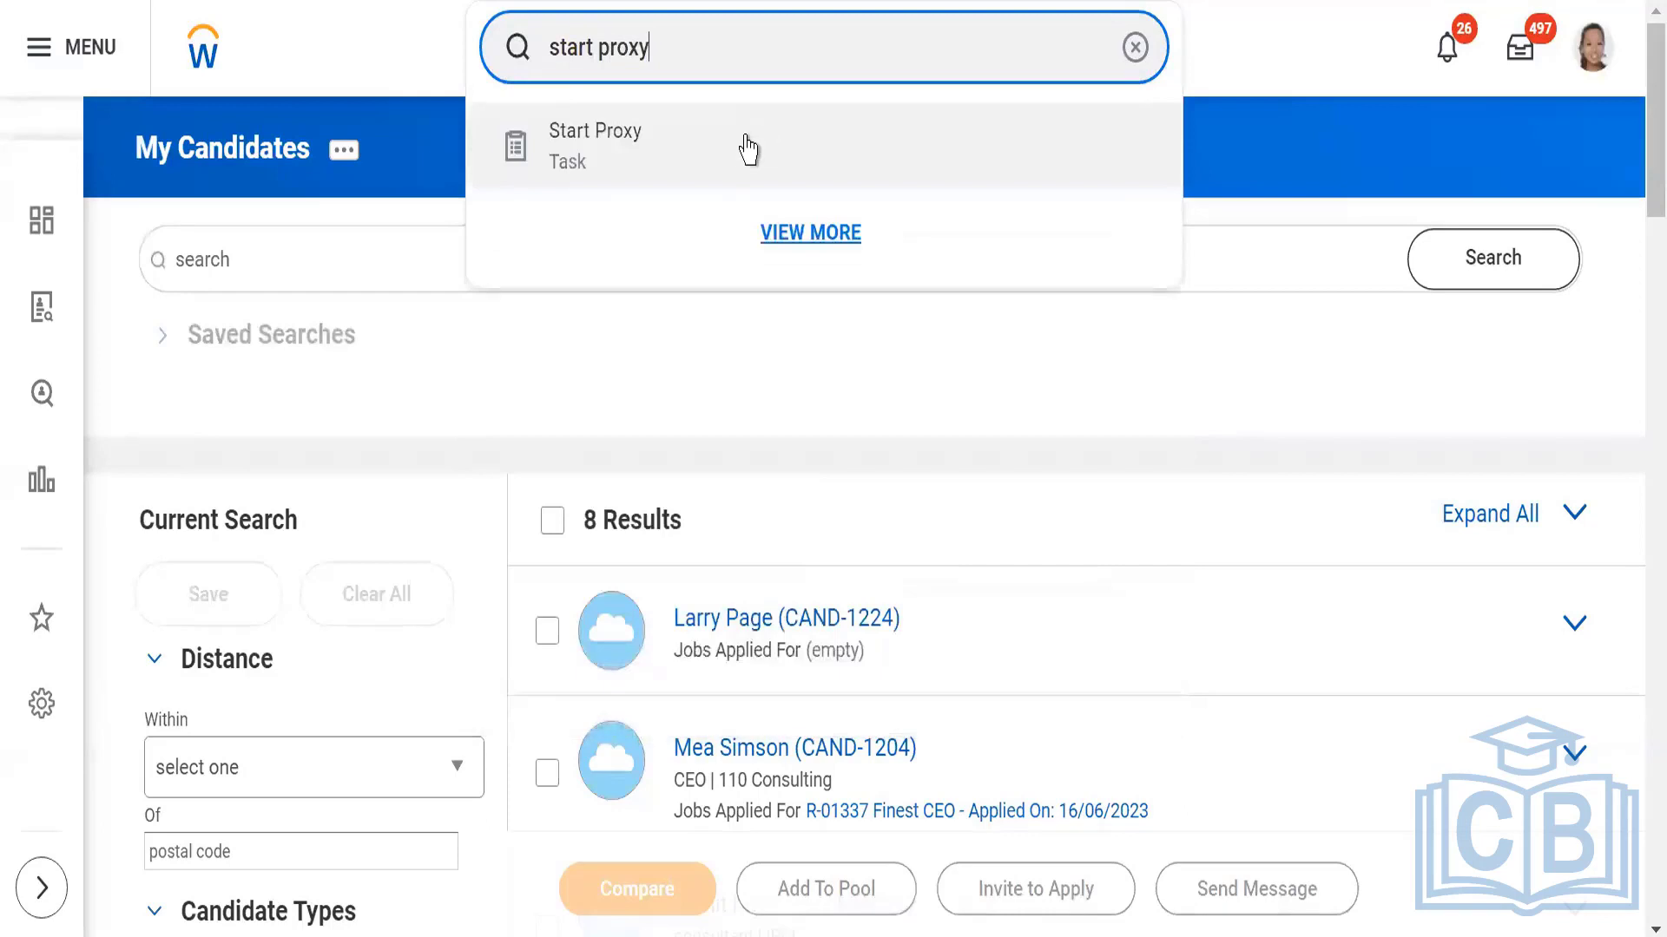
{"action": "left_click", "coordinate": [732, 139]}
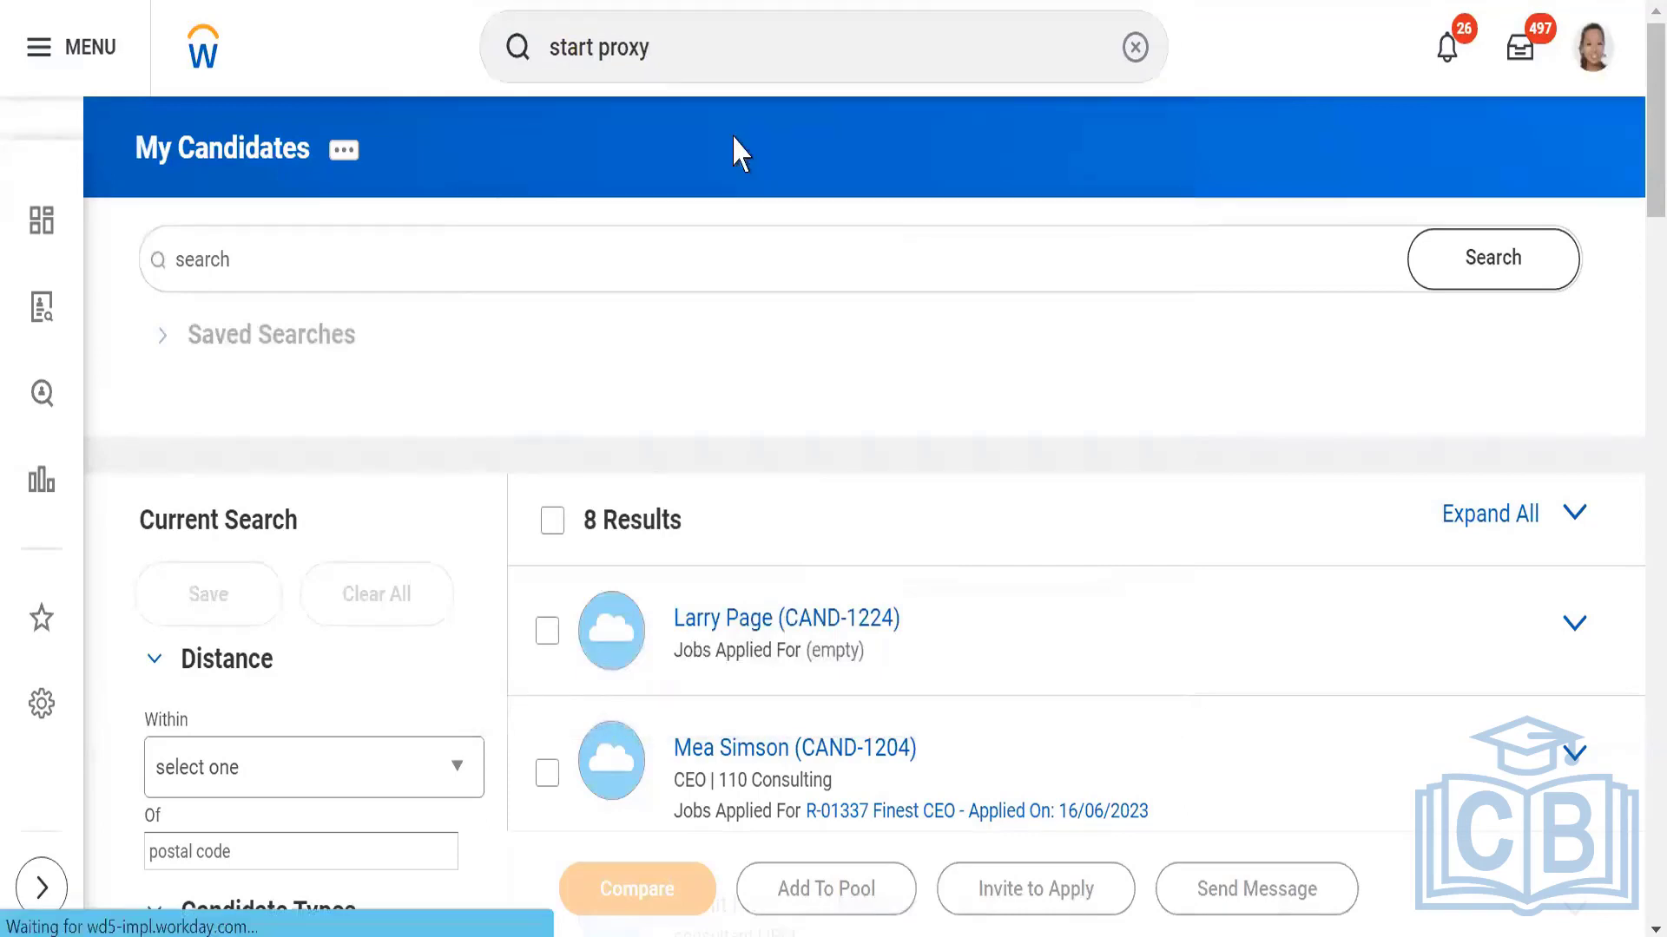
{"action": "left_click", "coordinate": [402, 343]}
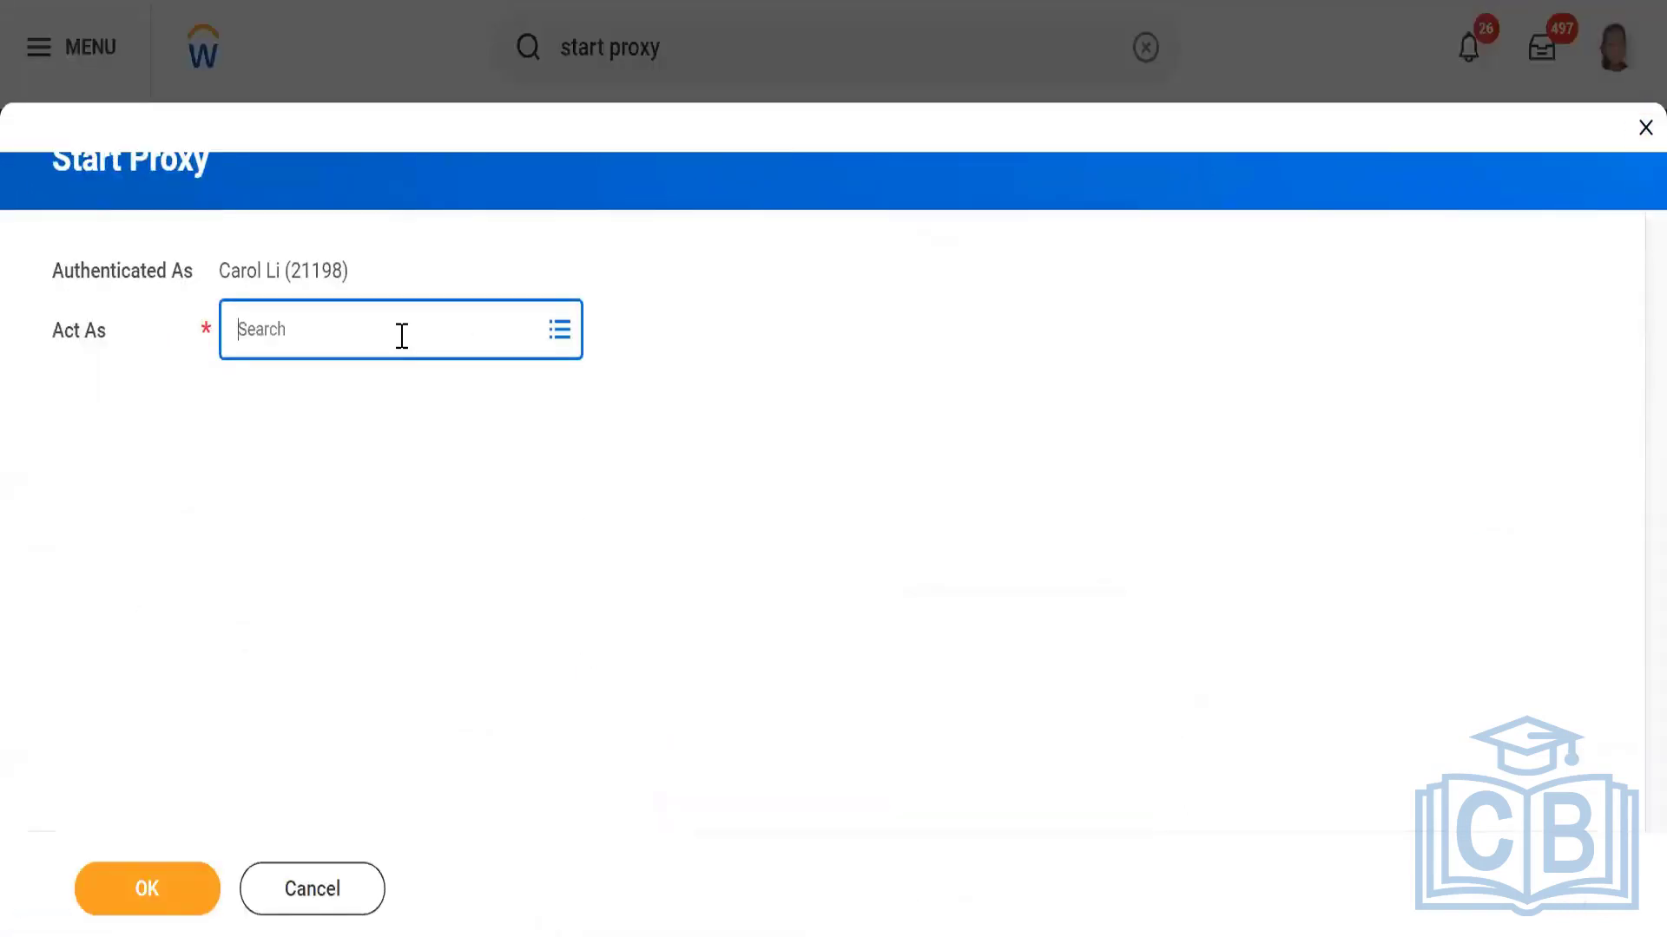
{"action": "type", "text": "logan"}
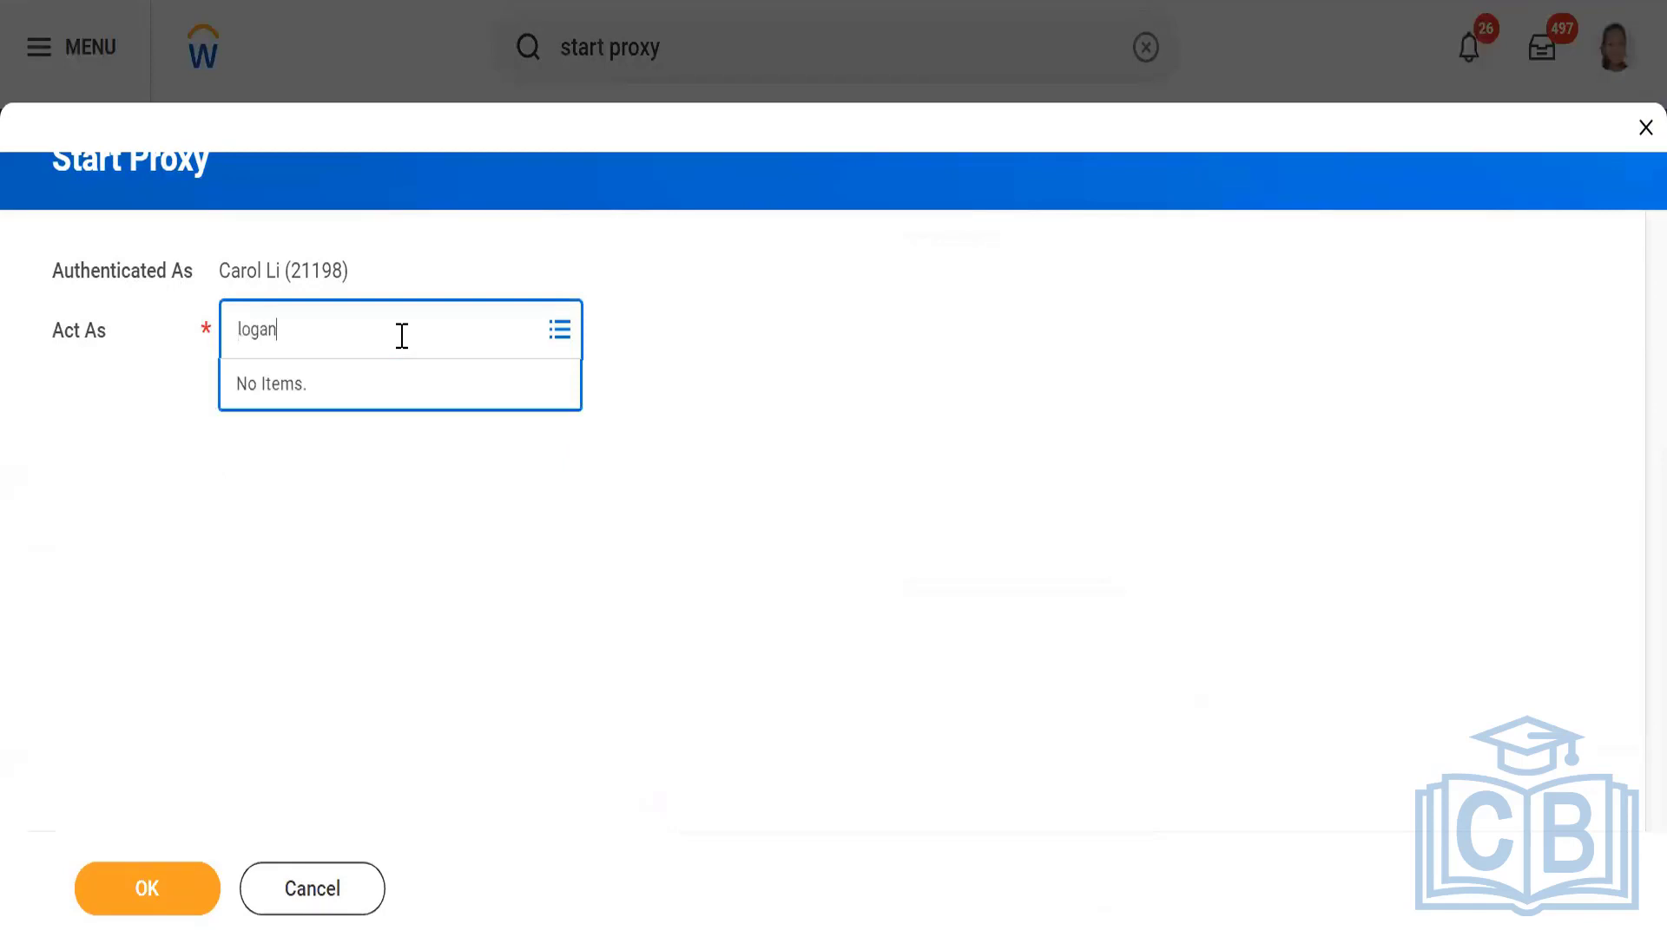
{"action": "key", "text": "Return"}
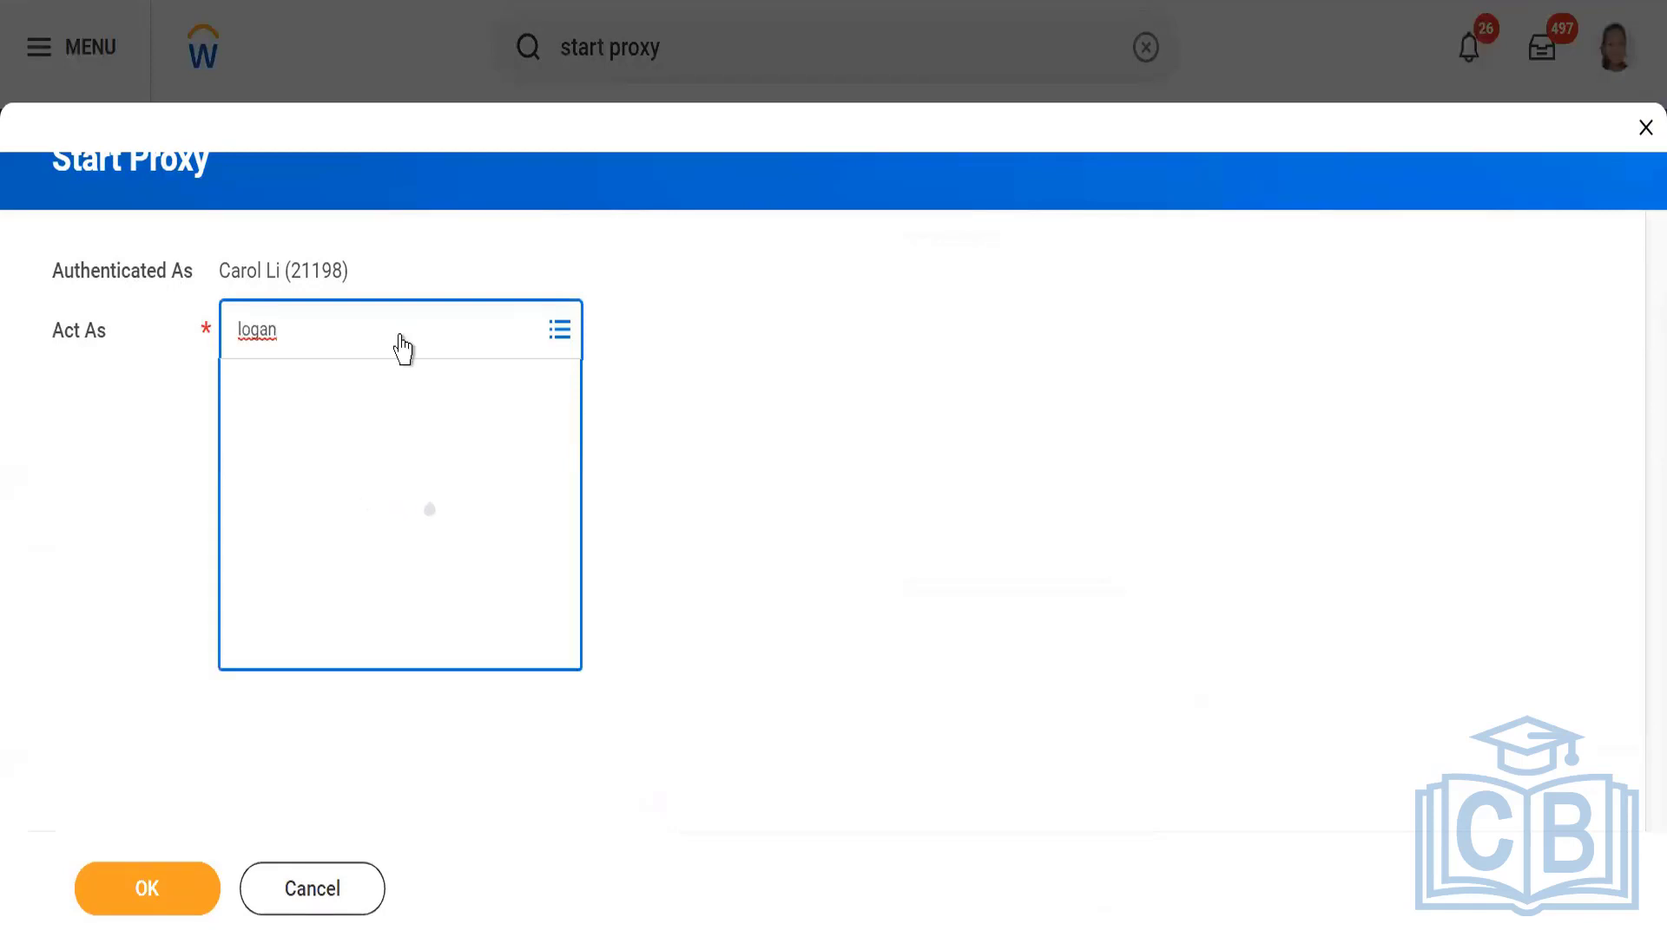
{"action": "left_click", "coordinate": [143, 894]}
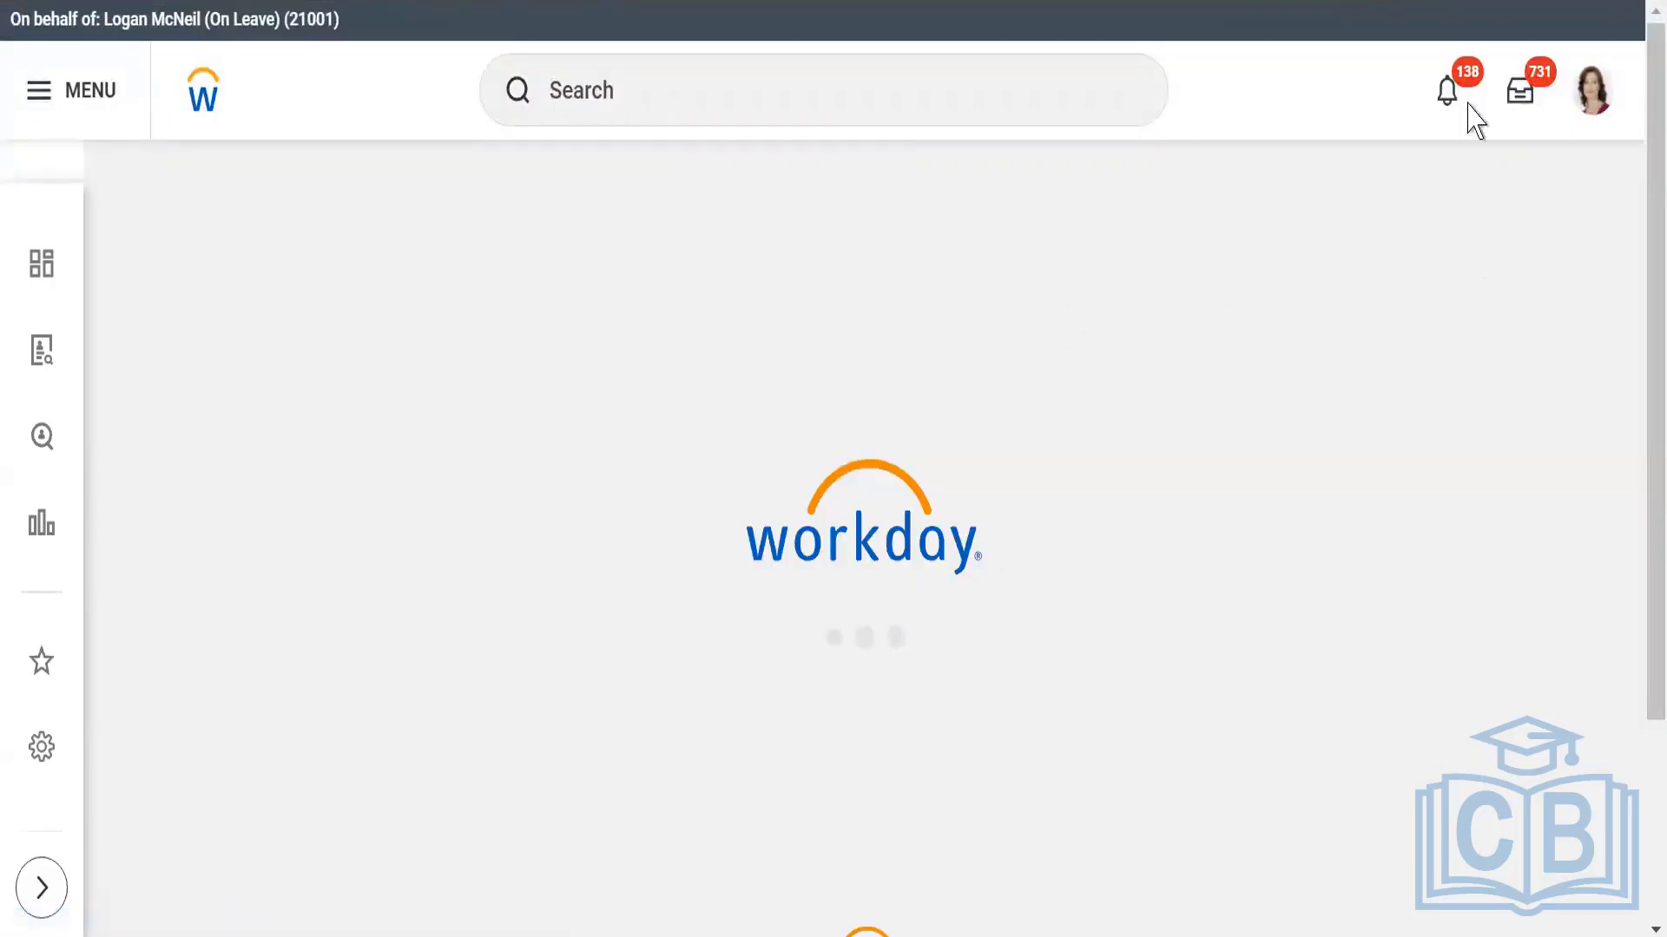
Open the My Candidates report from the recent searches on behalf of the proxied worker and look through its candidates and filters.
{"action": "left_click", "coordinate": [768, 100]}
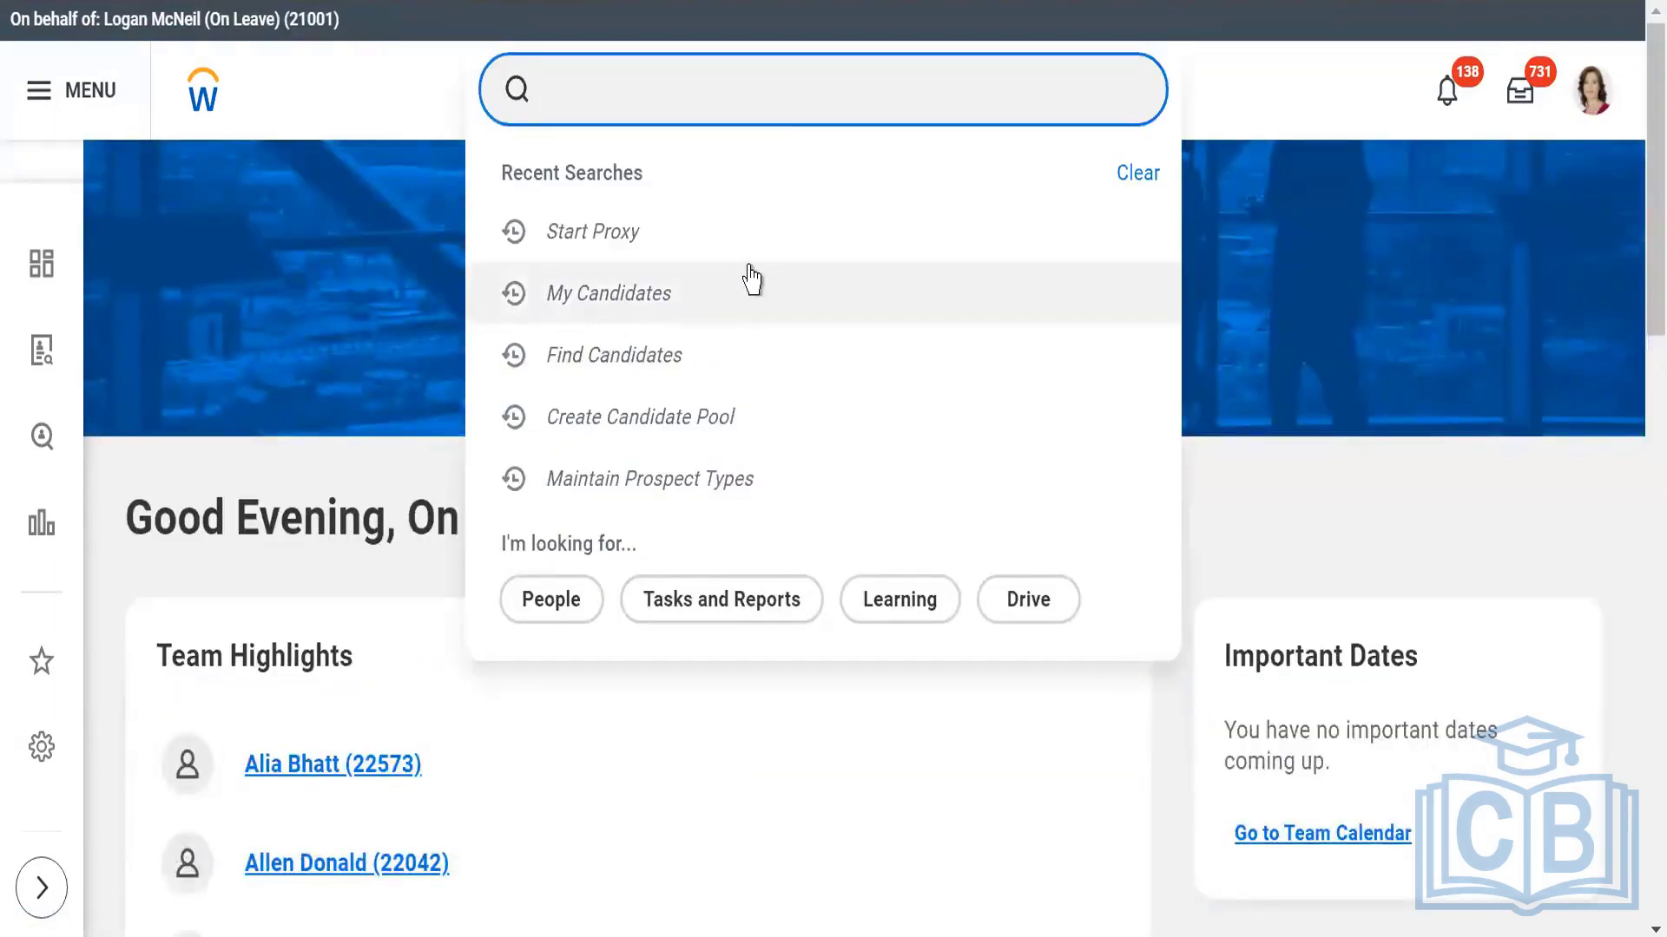
{"action": "left_click", "coordinate": [629, 298]}
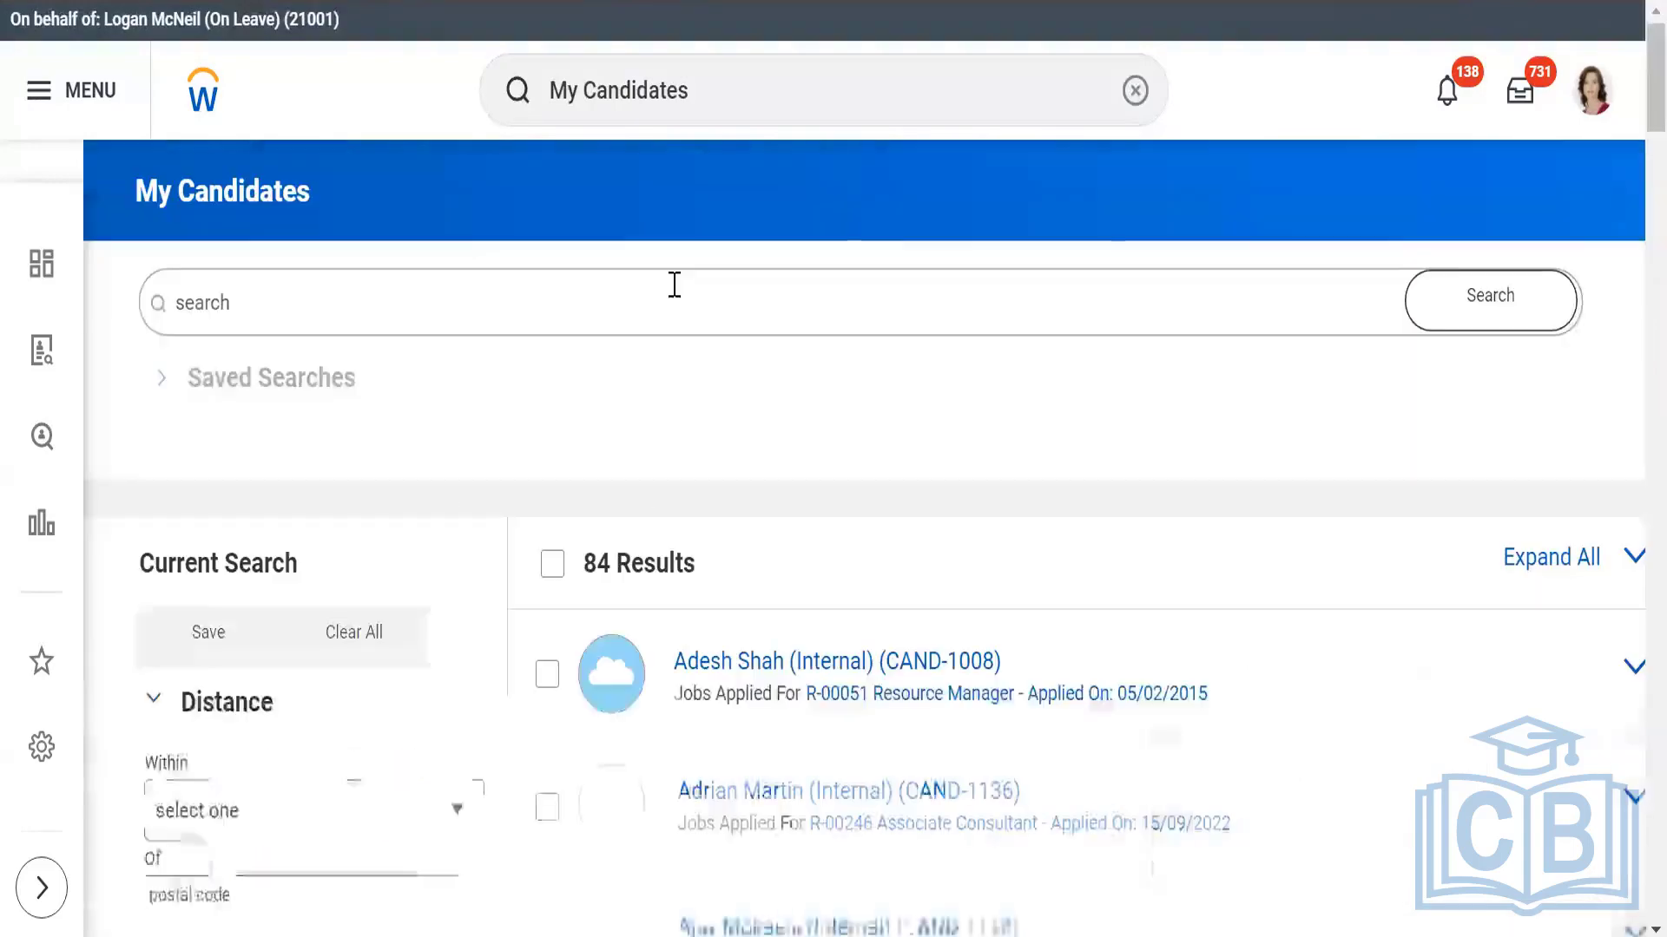
{"action": "scroll", "coordinate": [930, 327], "scroll_direction": "down", "scroll_amount": 4}
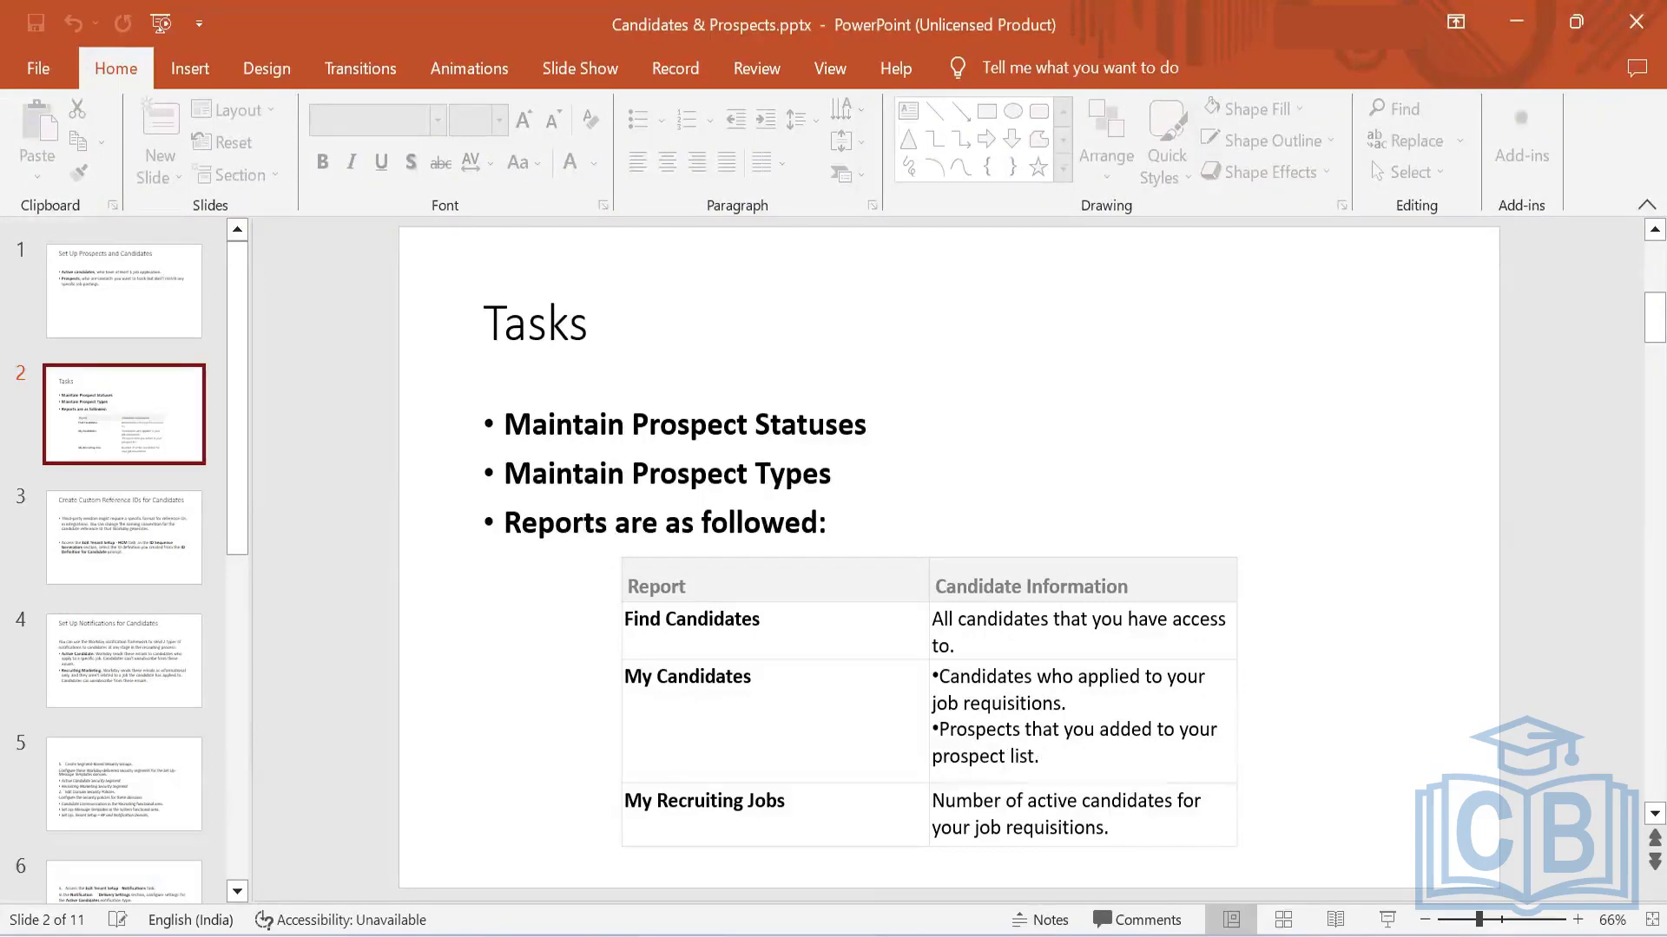
{"action": "mouse_move", "coordinate": [1091, 936]}
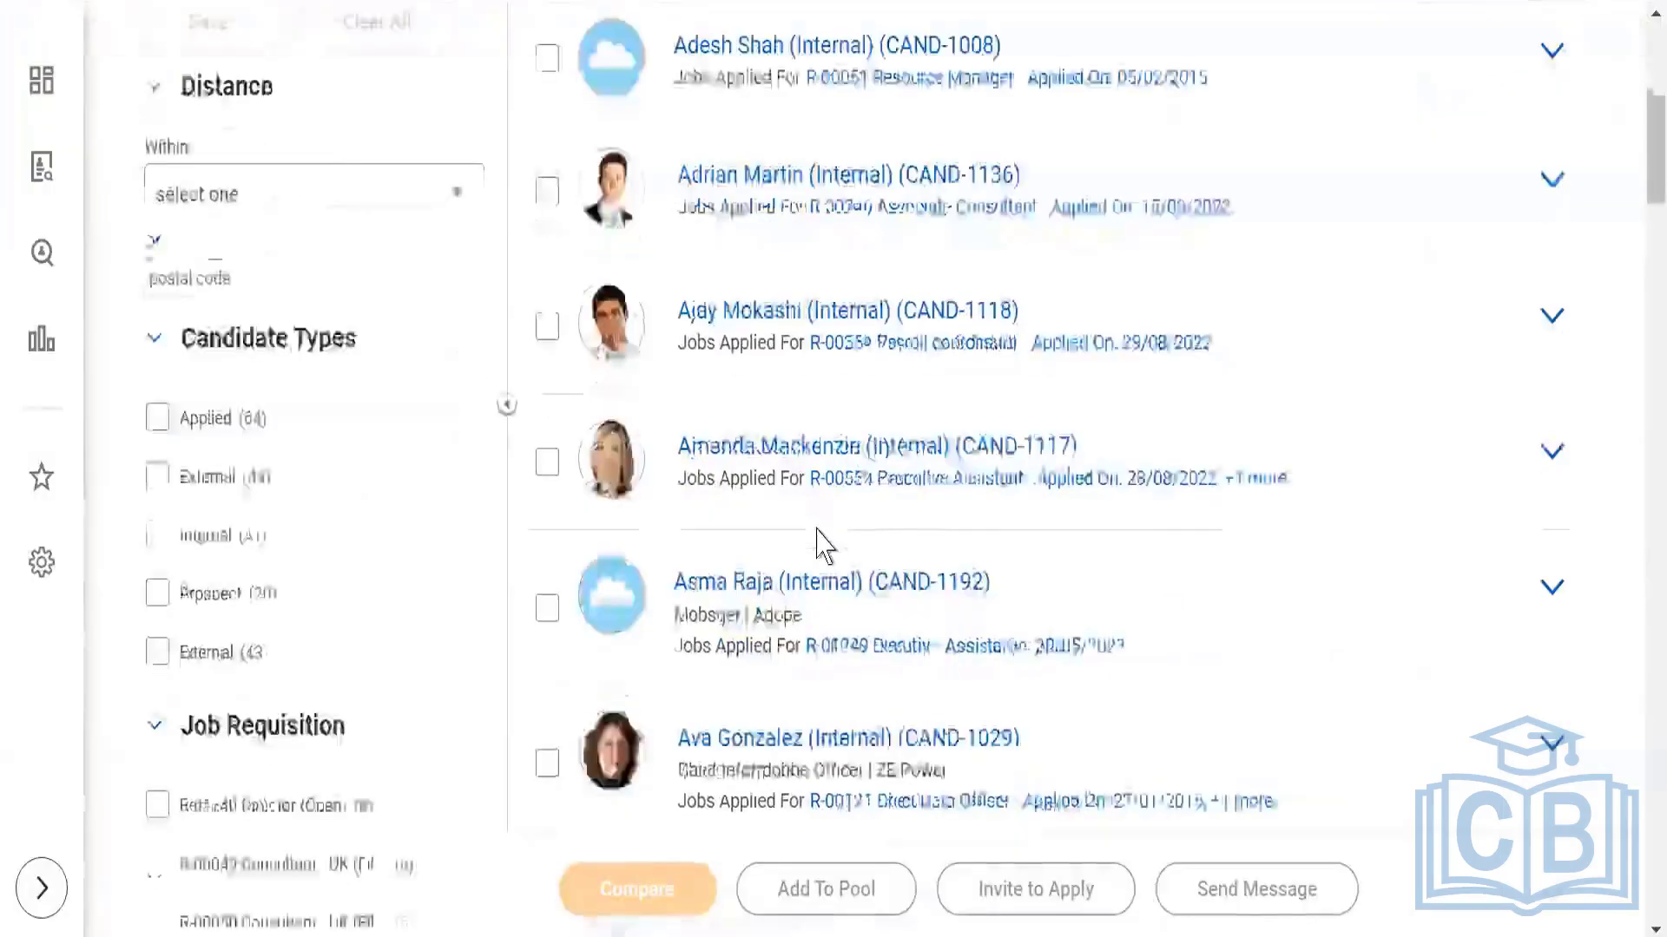
{"action": "scroll", "coordinate": [810, 547], "scroll_direction": "down", "scroll_amount": 6}
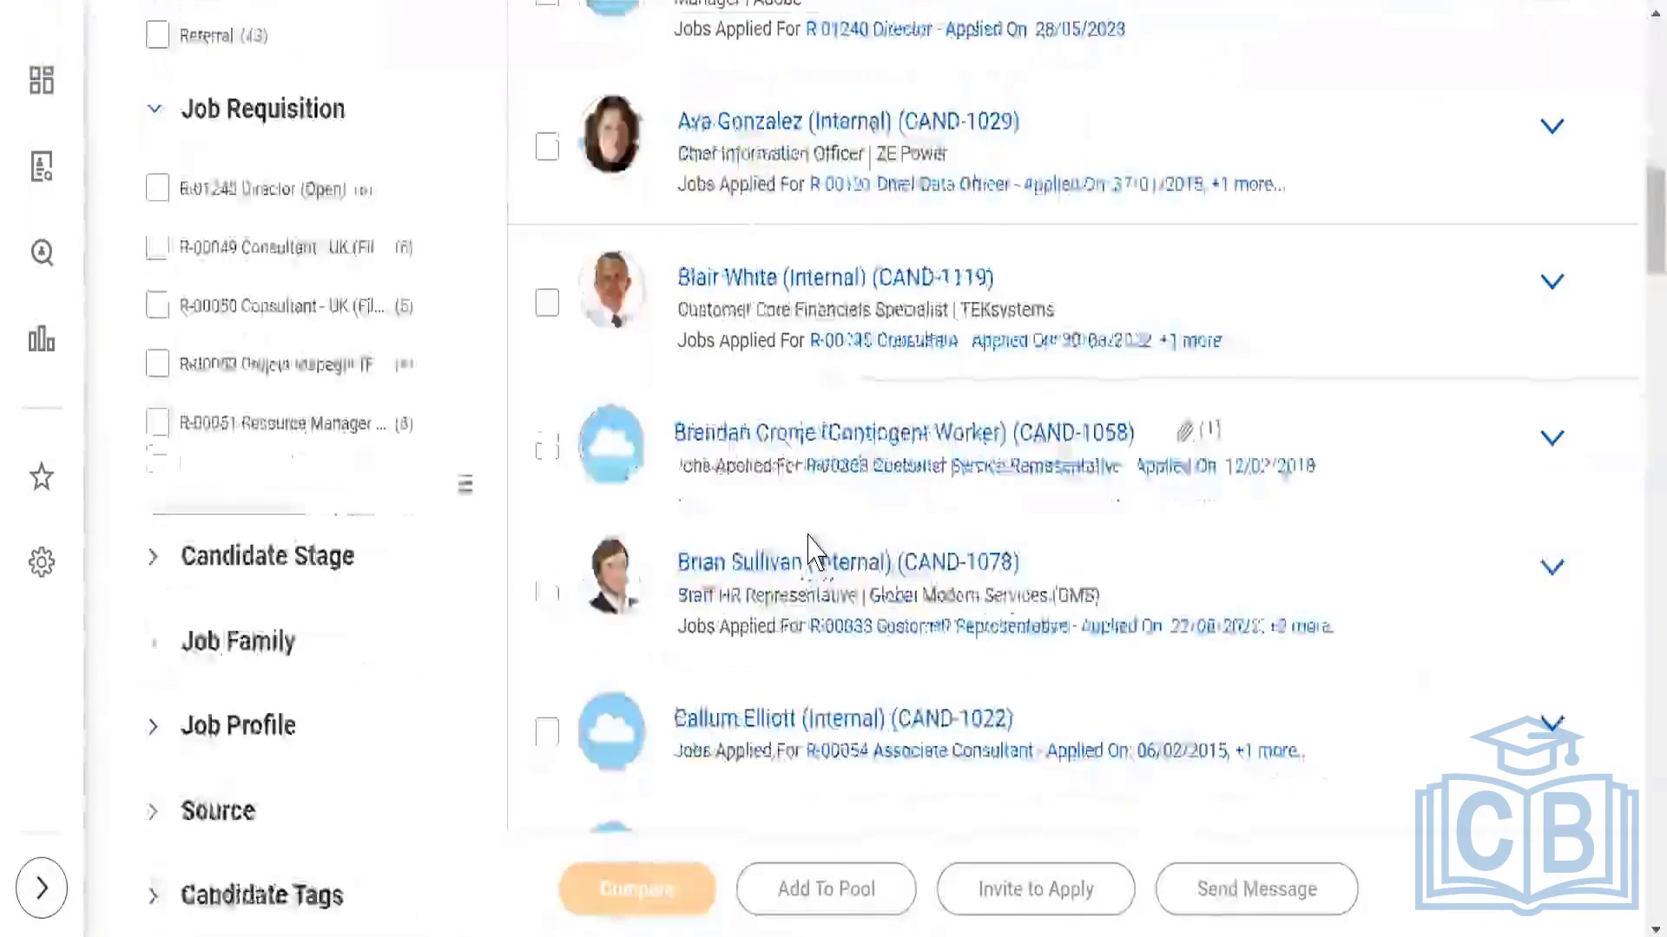
Look further through the proxied worker's My Candidates results and check the report descriptions on the PowerPoint Tasks slide.
{"action": "scroll", "coordinate": [810, 553], "scroll_direction": "down", "scroll_amount": 6}
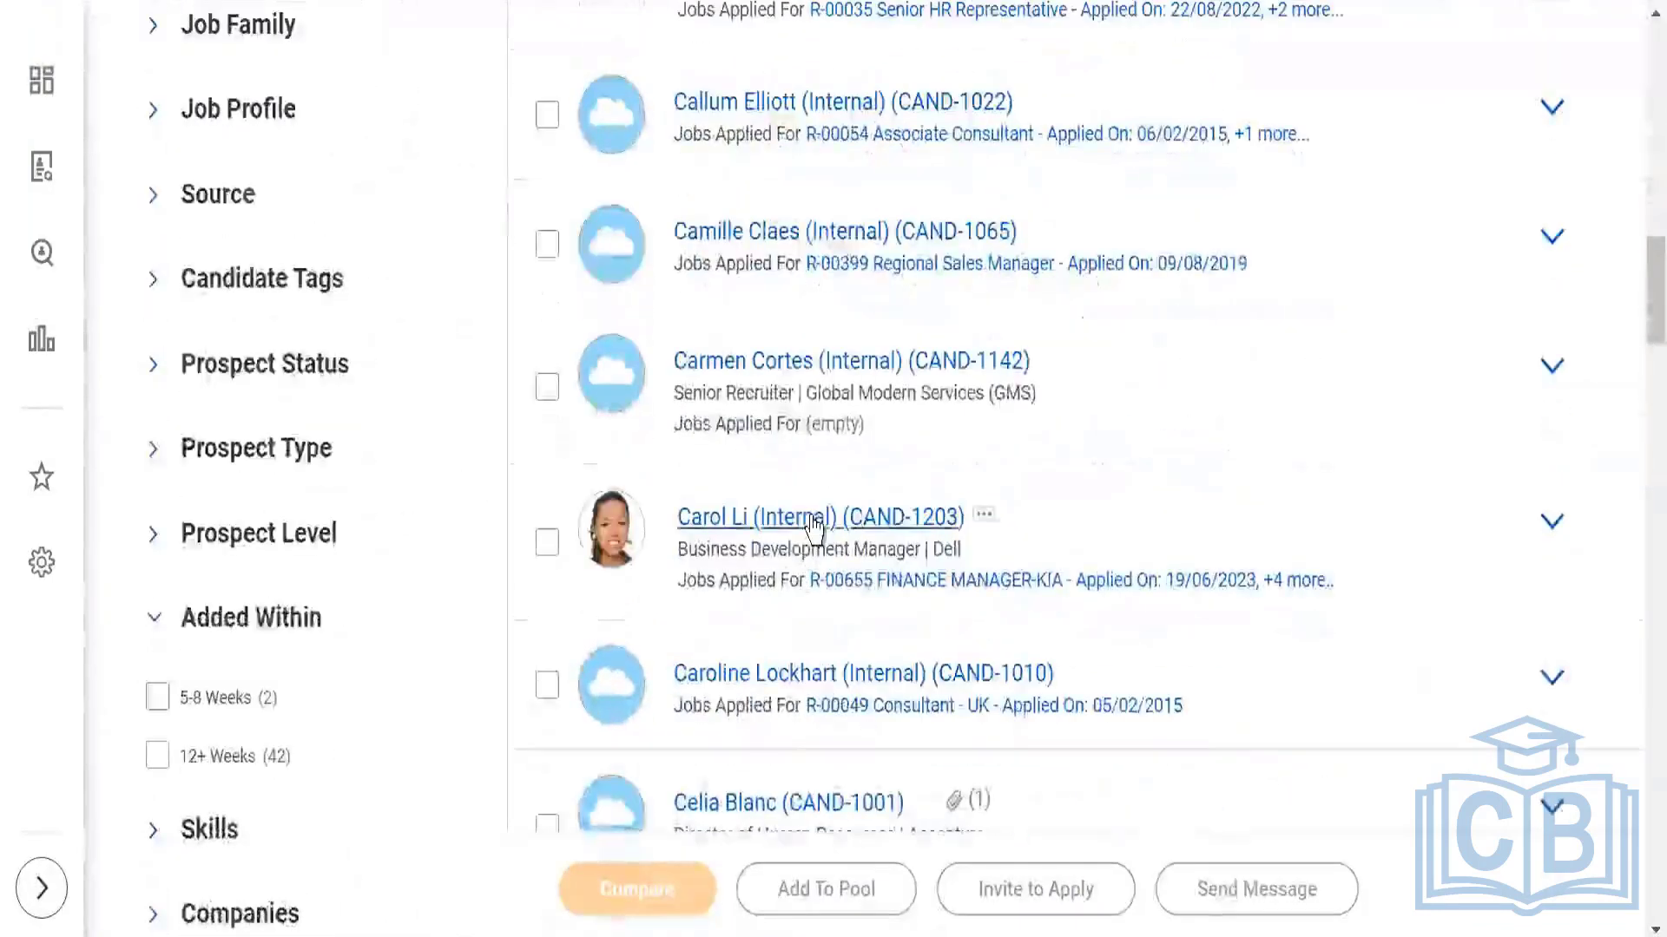
{"action": "scroll", "coordinate": [814, 526], "scroll_direction": "down", "scroll_amount": 9}
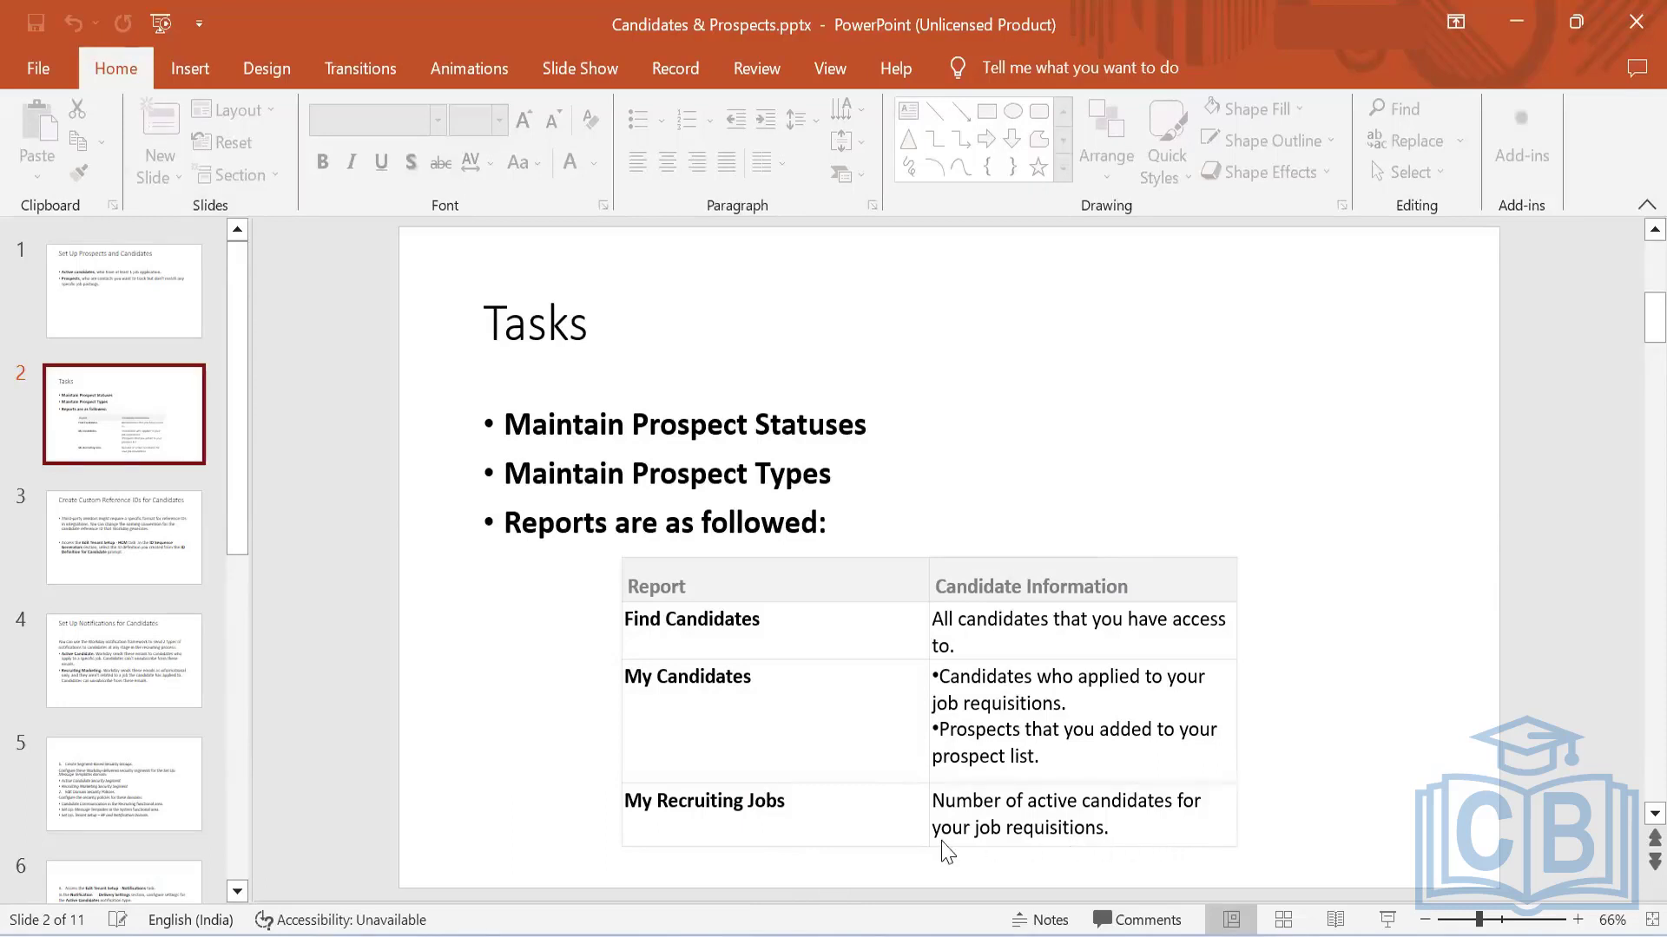
{"action": "mouse_move", "coordinate": [978, 936]}
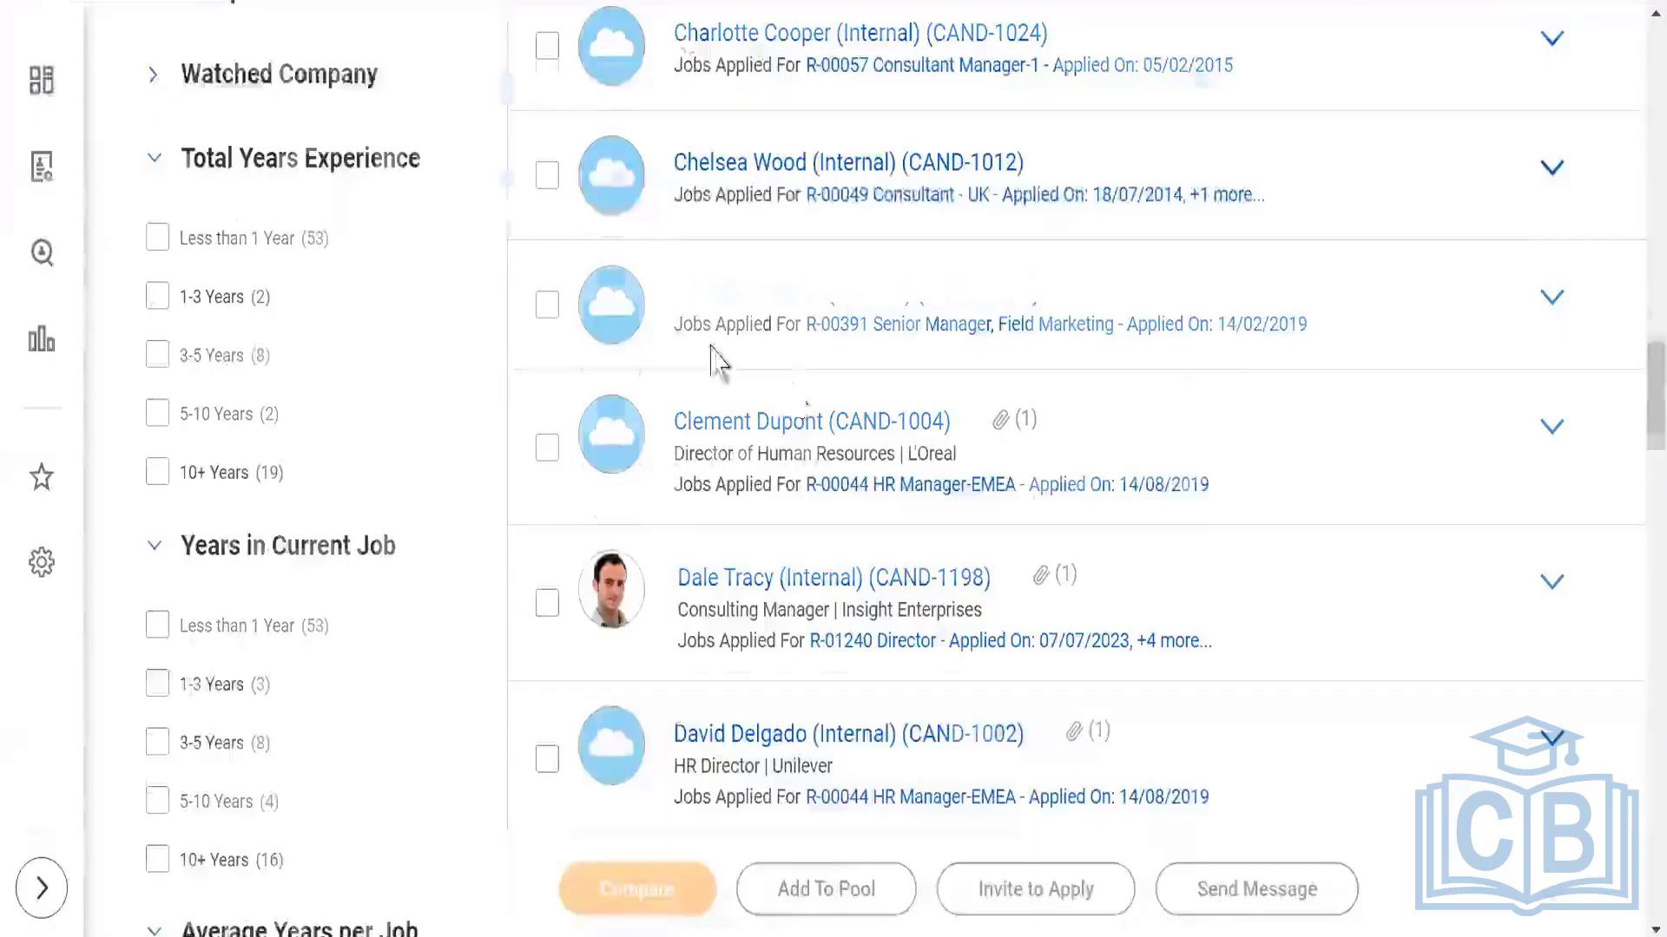
{"action": "scroll", "coordinate": [707, 362], "scroll_direction": "up", "scroll_amount": 15}
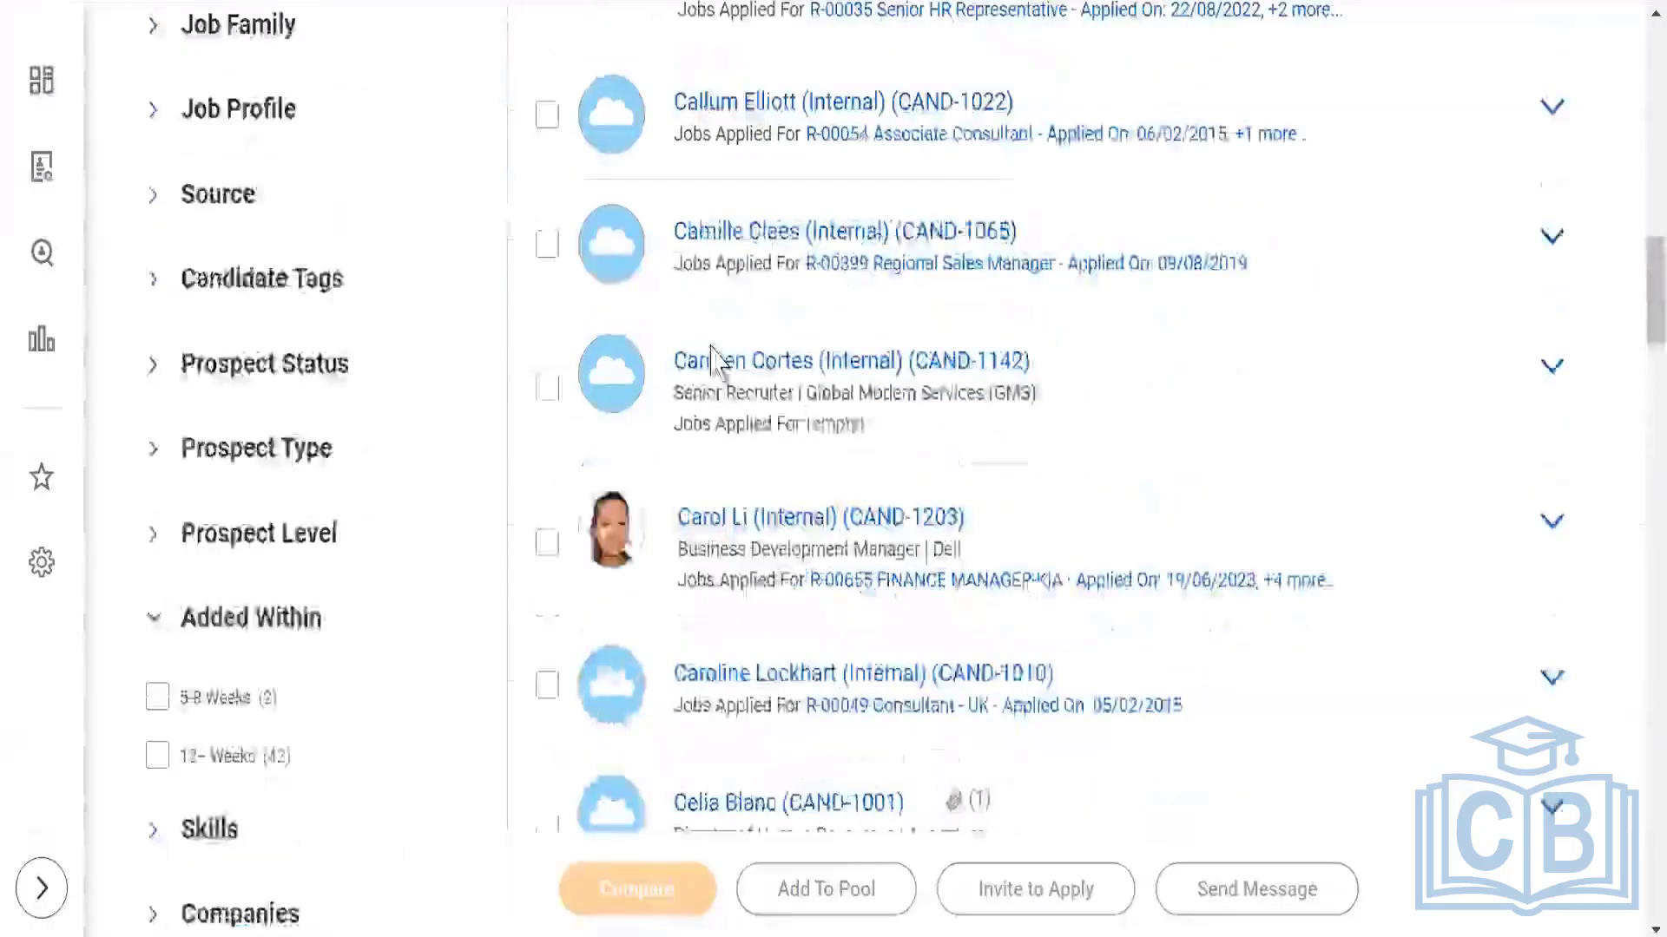
Search Workday for "My recruiting jobs" and open the My Recruiting Jobs report.
{"action": "left_click", "coordinate": [734, 102]}
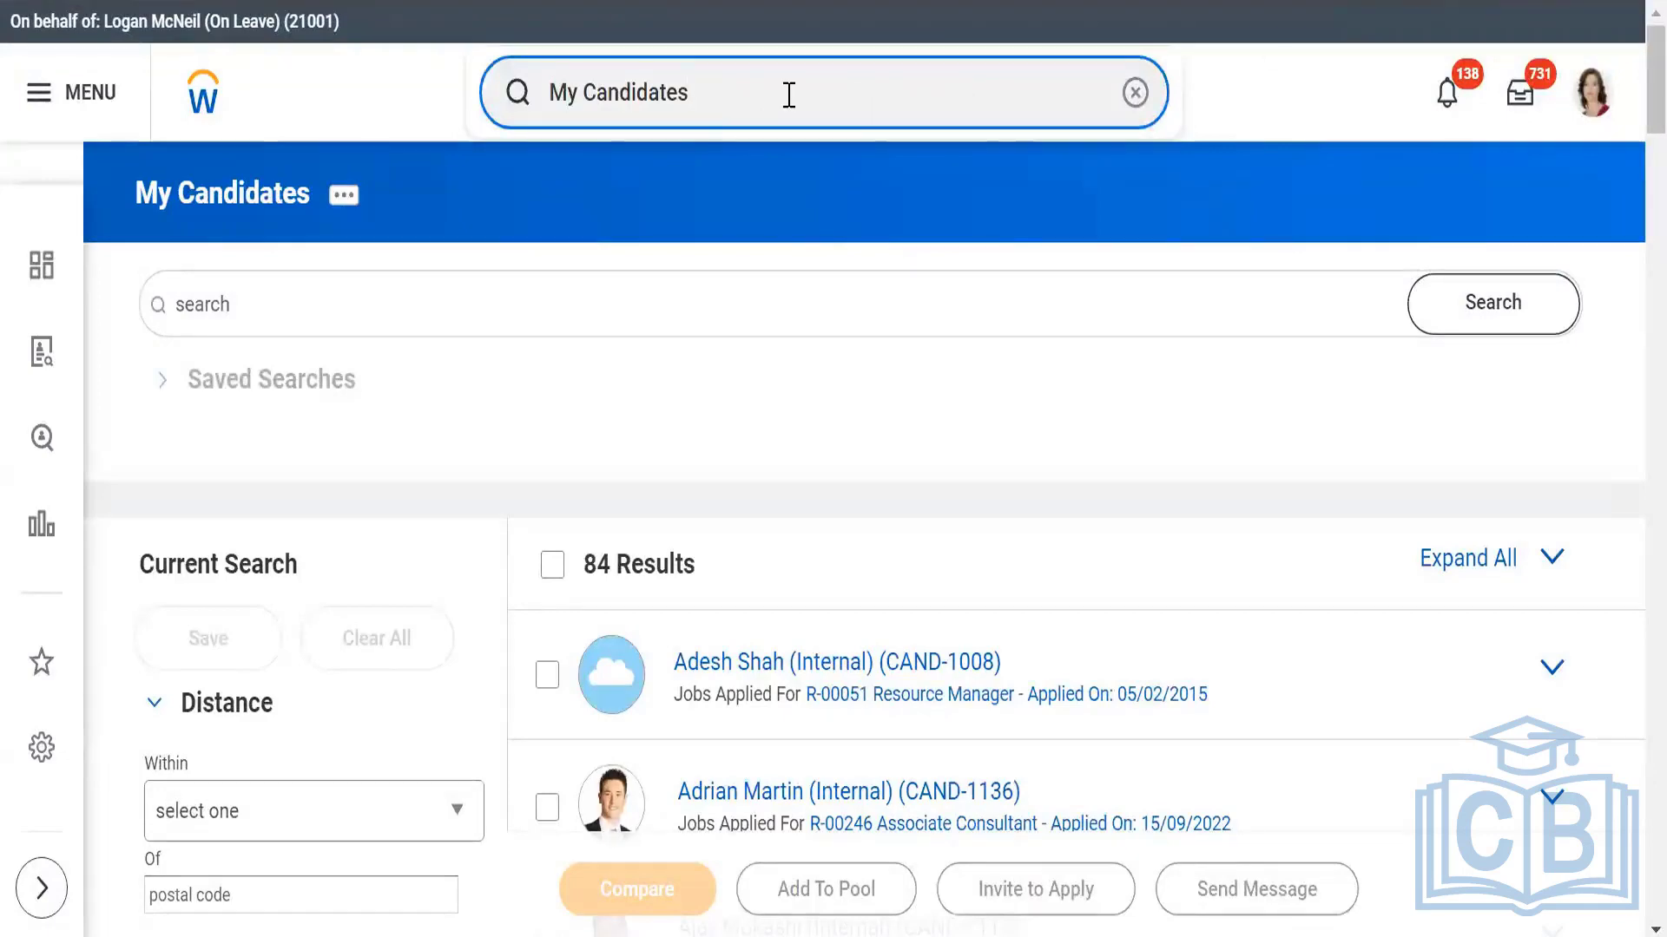
{"action": "key", "text": "BackSpace"}
{"action": "key", "text": "BackSpace"}
{"action": "key", "text": "BackSpace"}
{"action": "key", "text": "BackSpace"}
{"action": "key", "text": "BackSpace"}
{"action": "key", "text": "BackSpace"}
{"action": "key", "text": "BackSpace"}
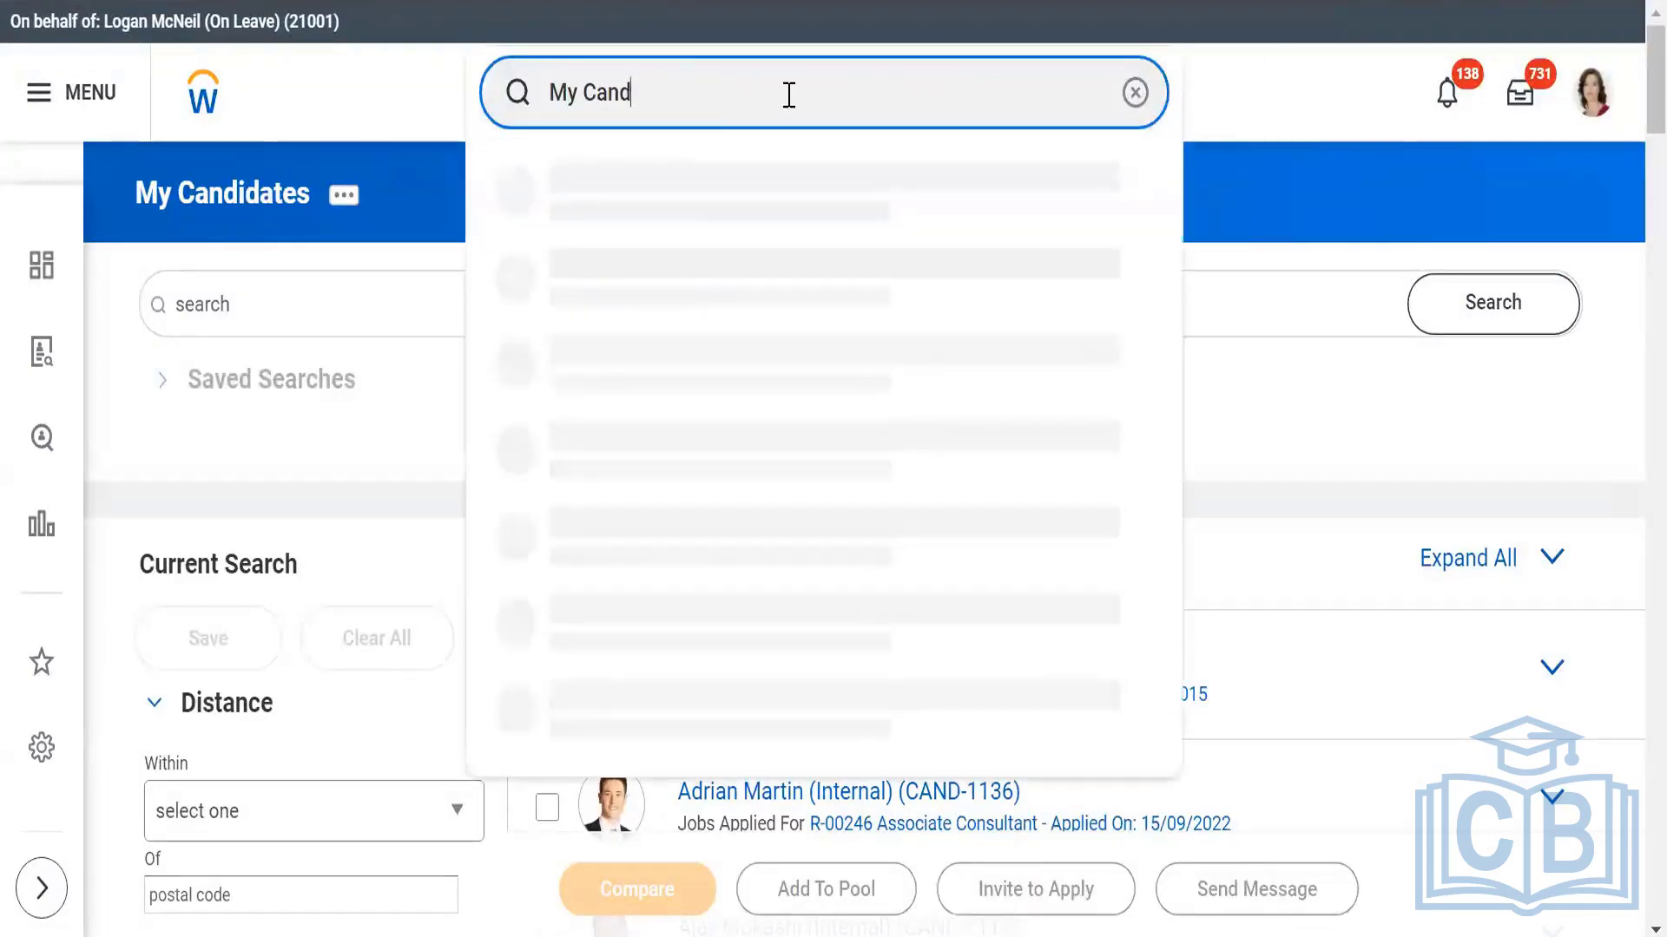
{"action": "key", "text": "BackSpace"}
{"action": "key", "text": "BackSpace"}
{"action": "key", "text": "BackSpace"}
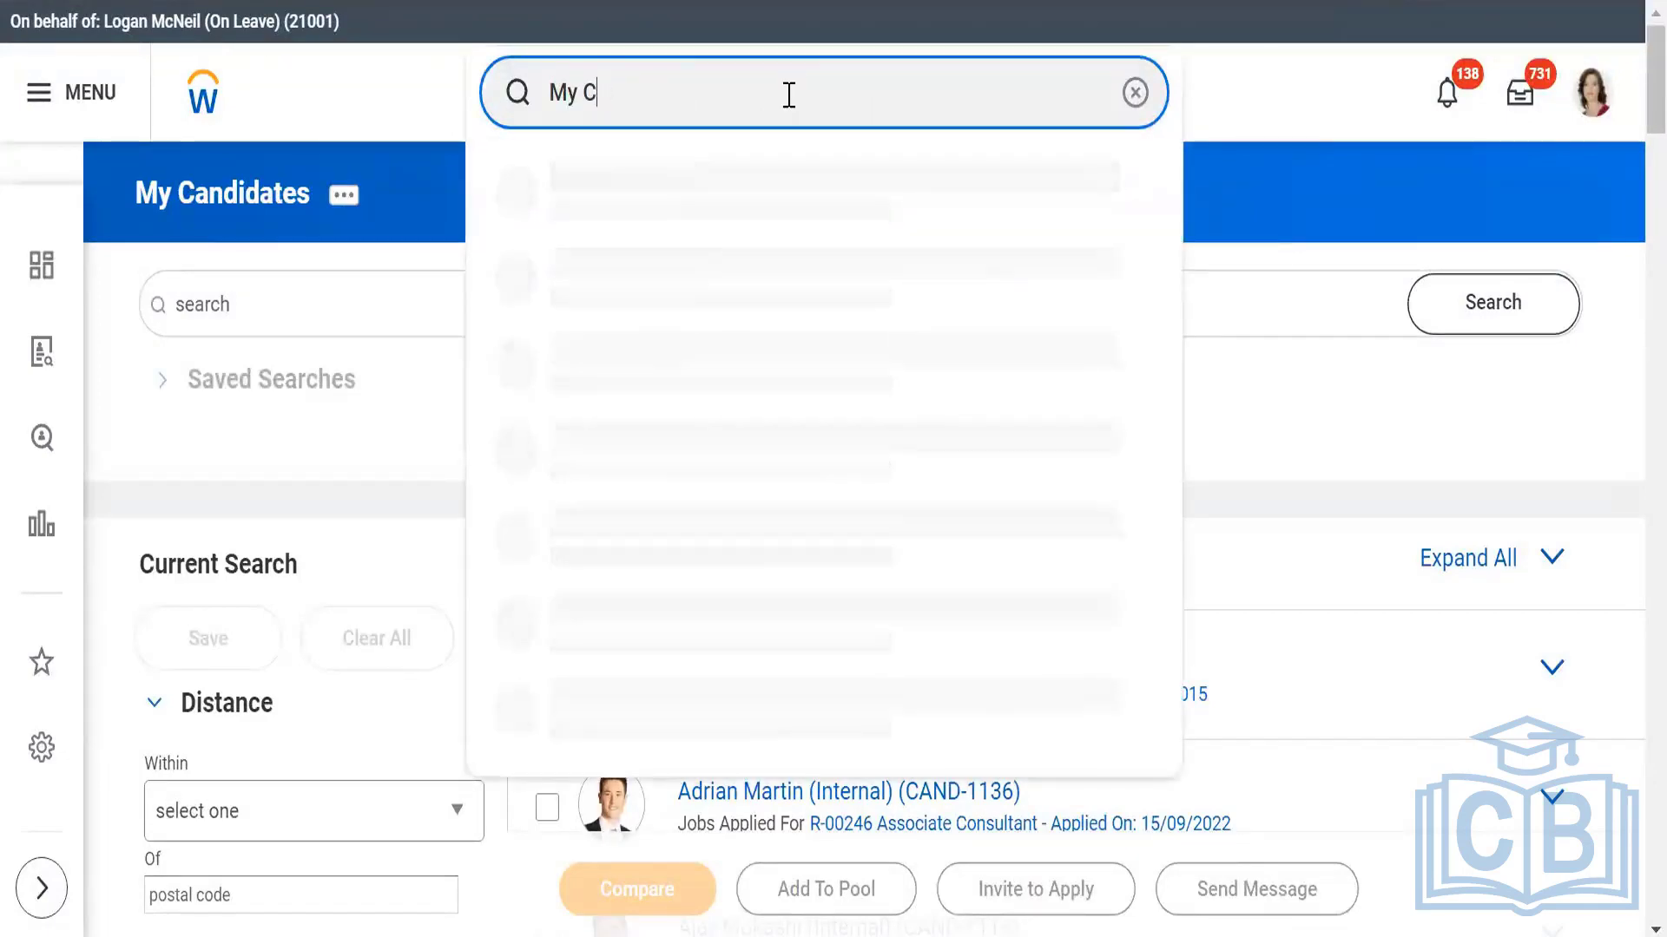
{"action": "type", "text": "re"}
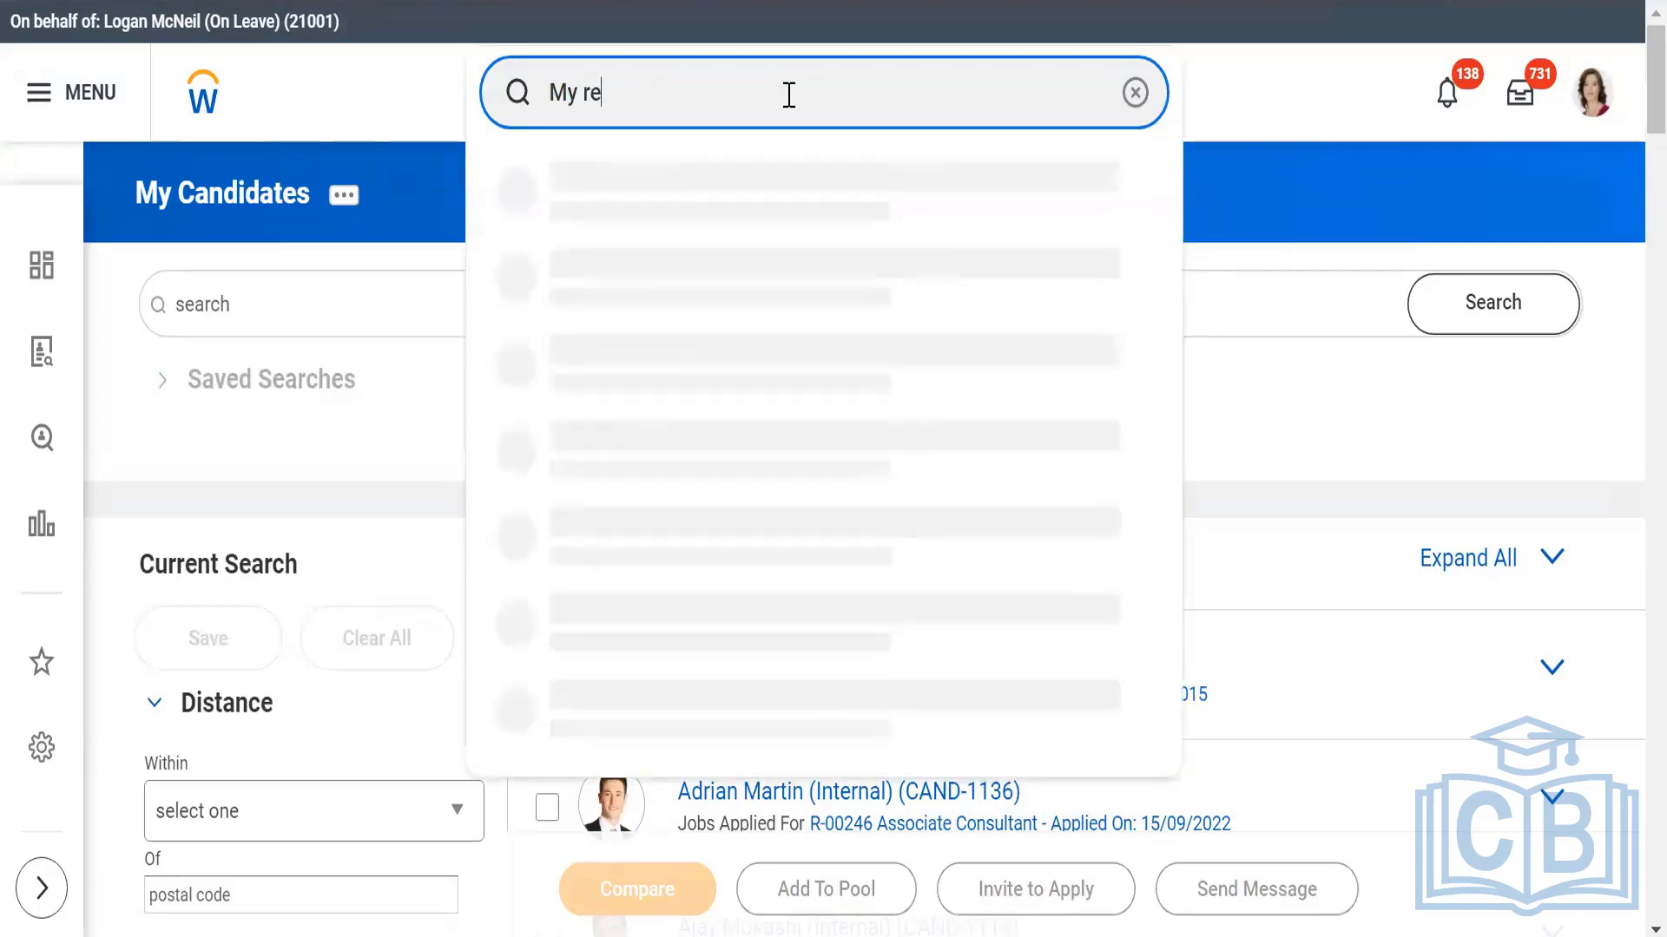
{"action": "type", "text": "cruiting"}
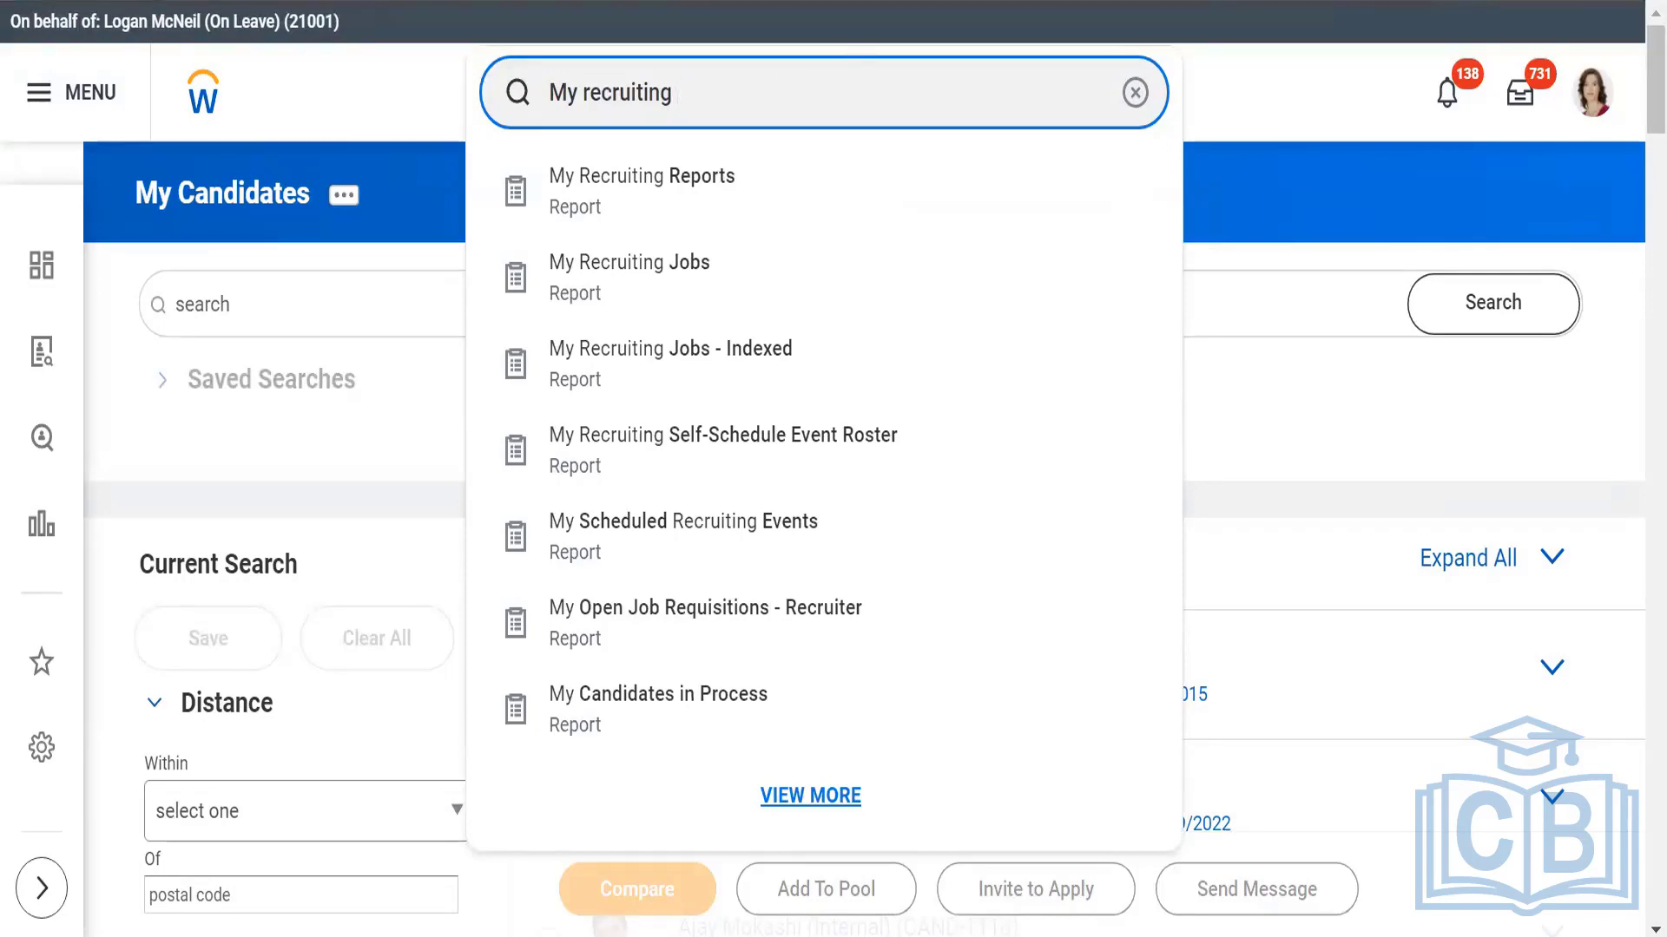
{"action": "type", "text": "j"}
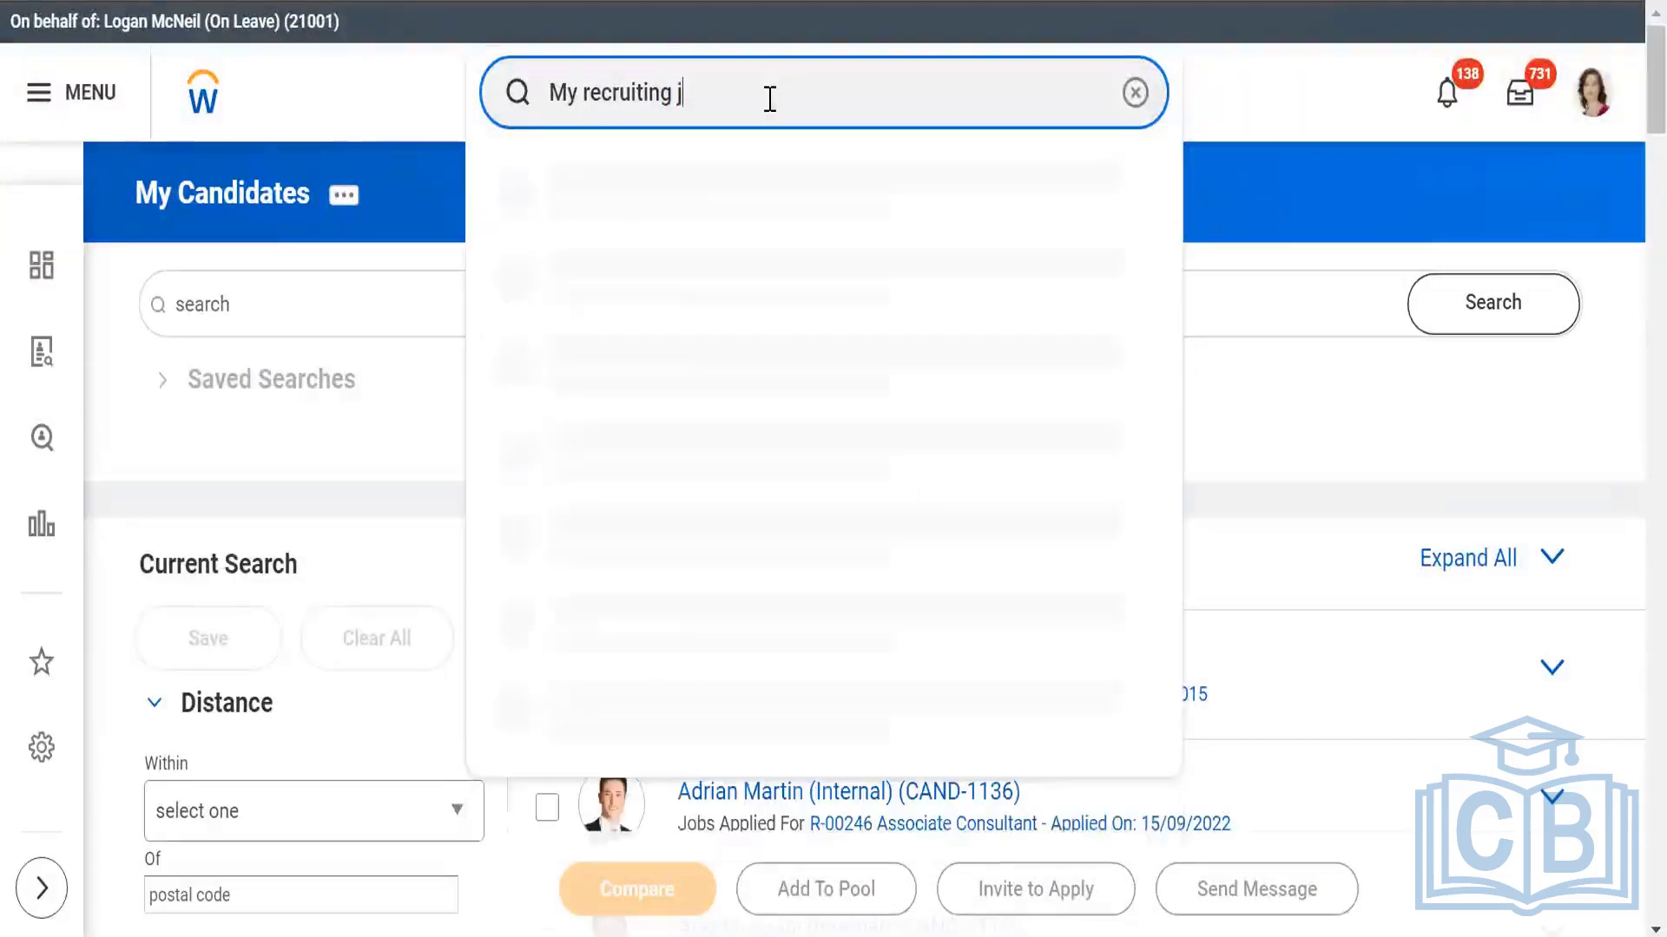
{"action": "type", "text": "obs"}
{"action": "left_click", "coordinate": [619, 191]}
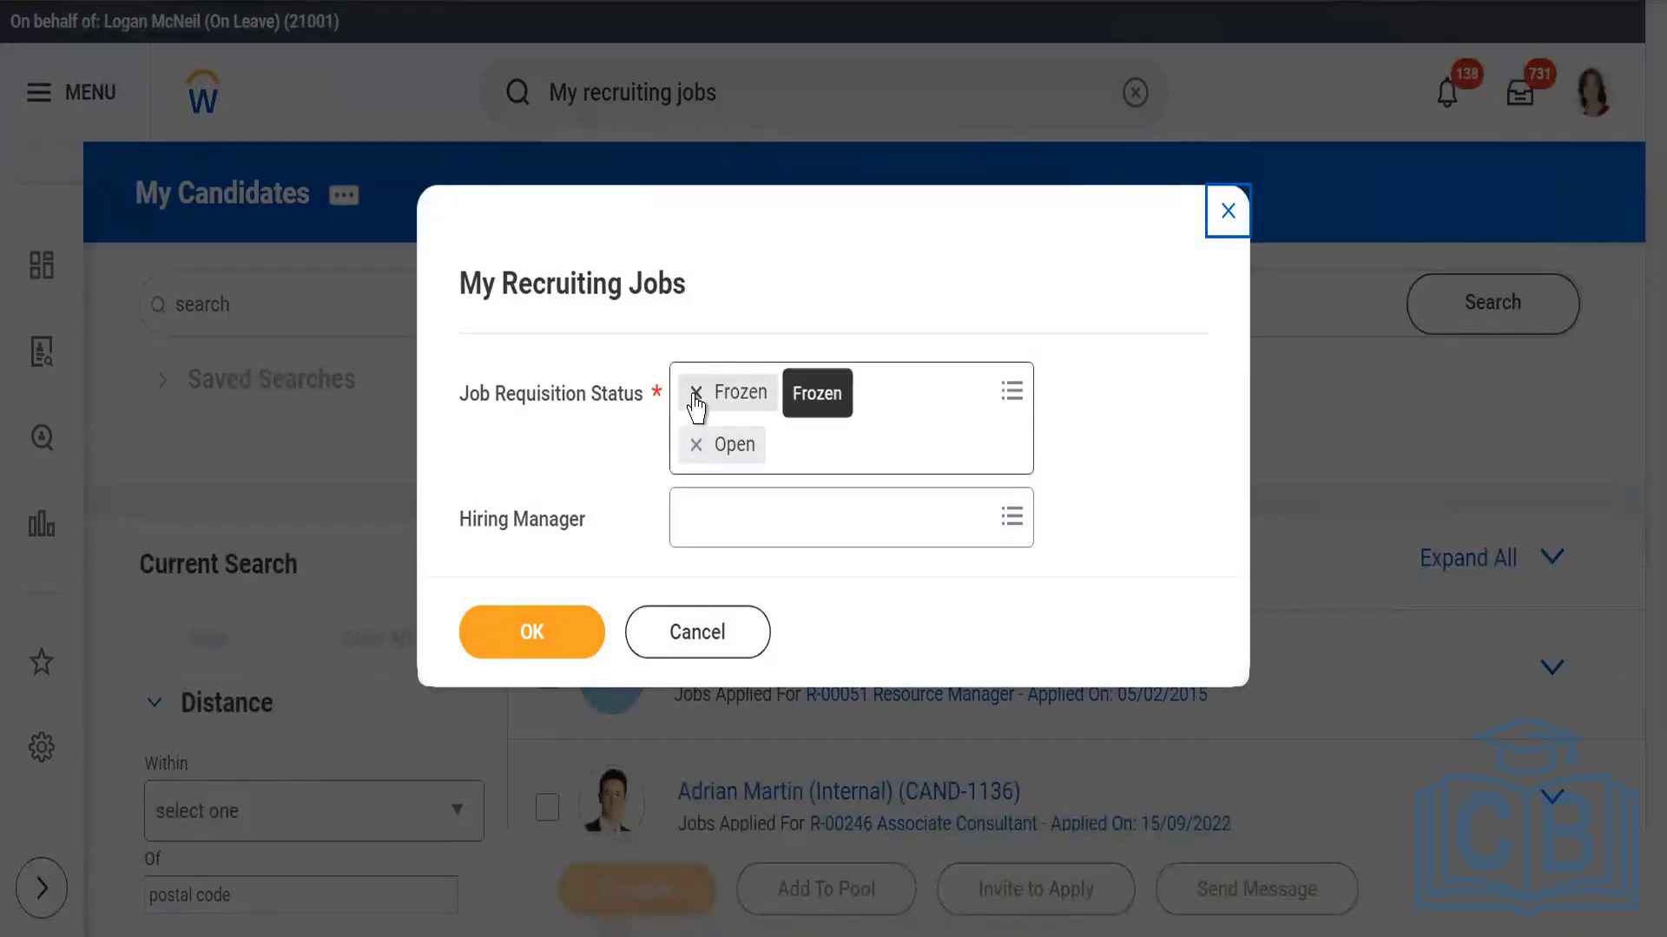
Set Hiring Manager to the proxied worker and run the report for Frozen and Open job requisitions.
{"action": "left_click", "coordinate": [778, 521]}
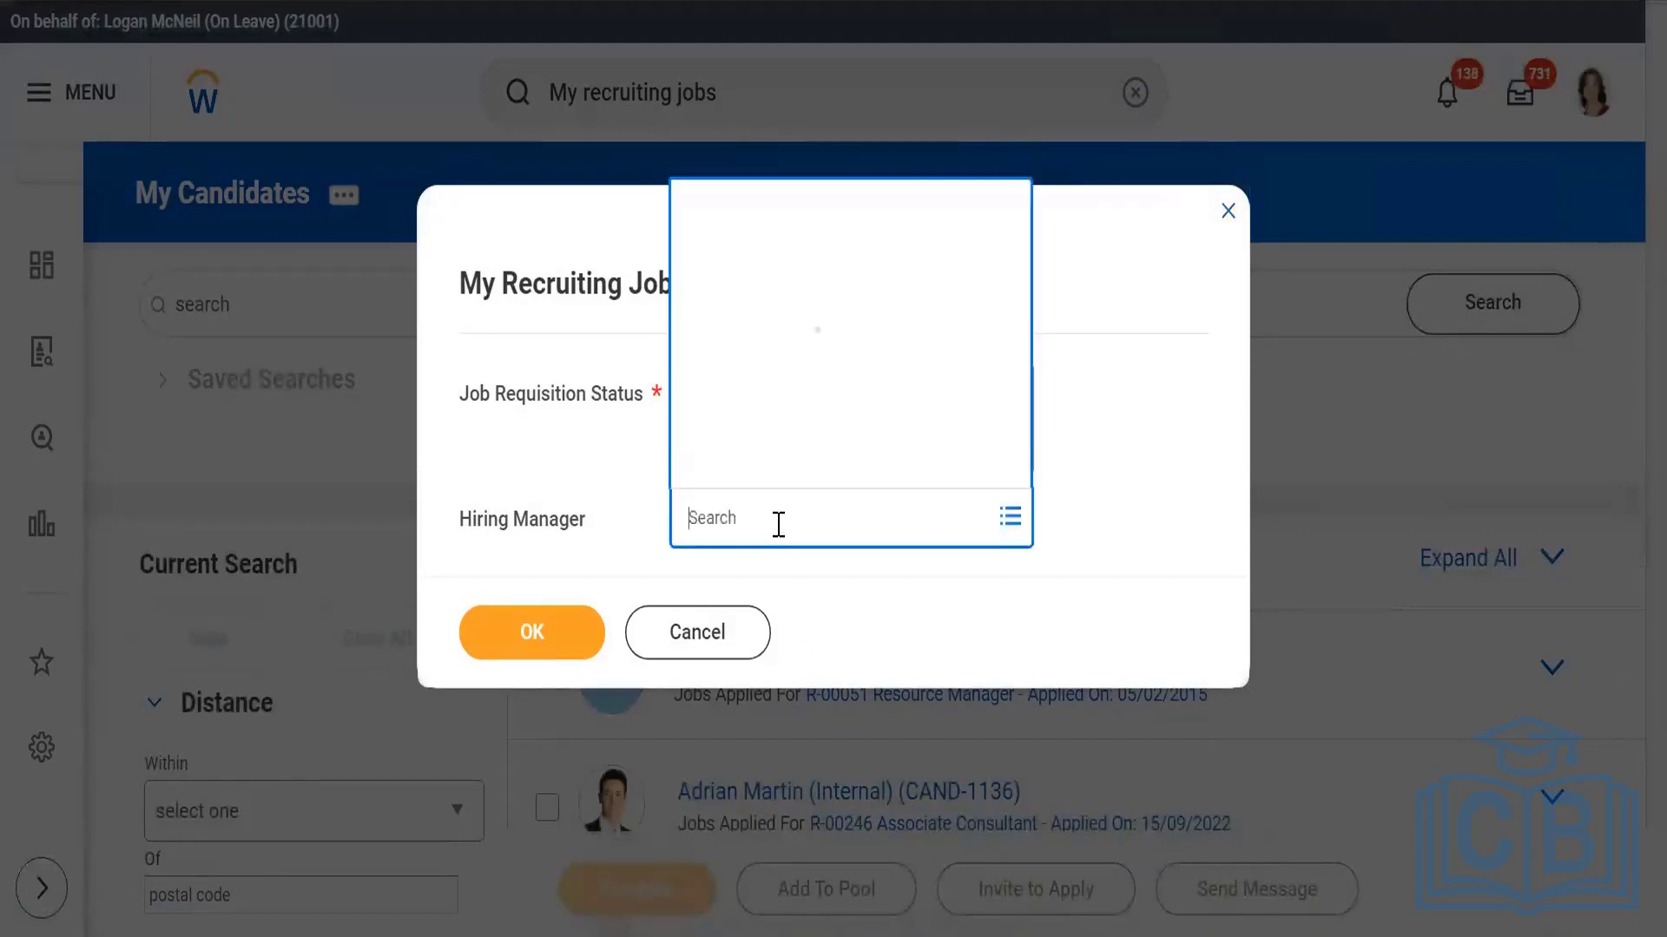
{"action": "type", "text": "lo"}
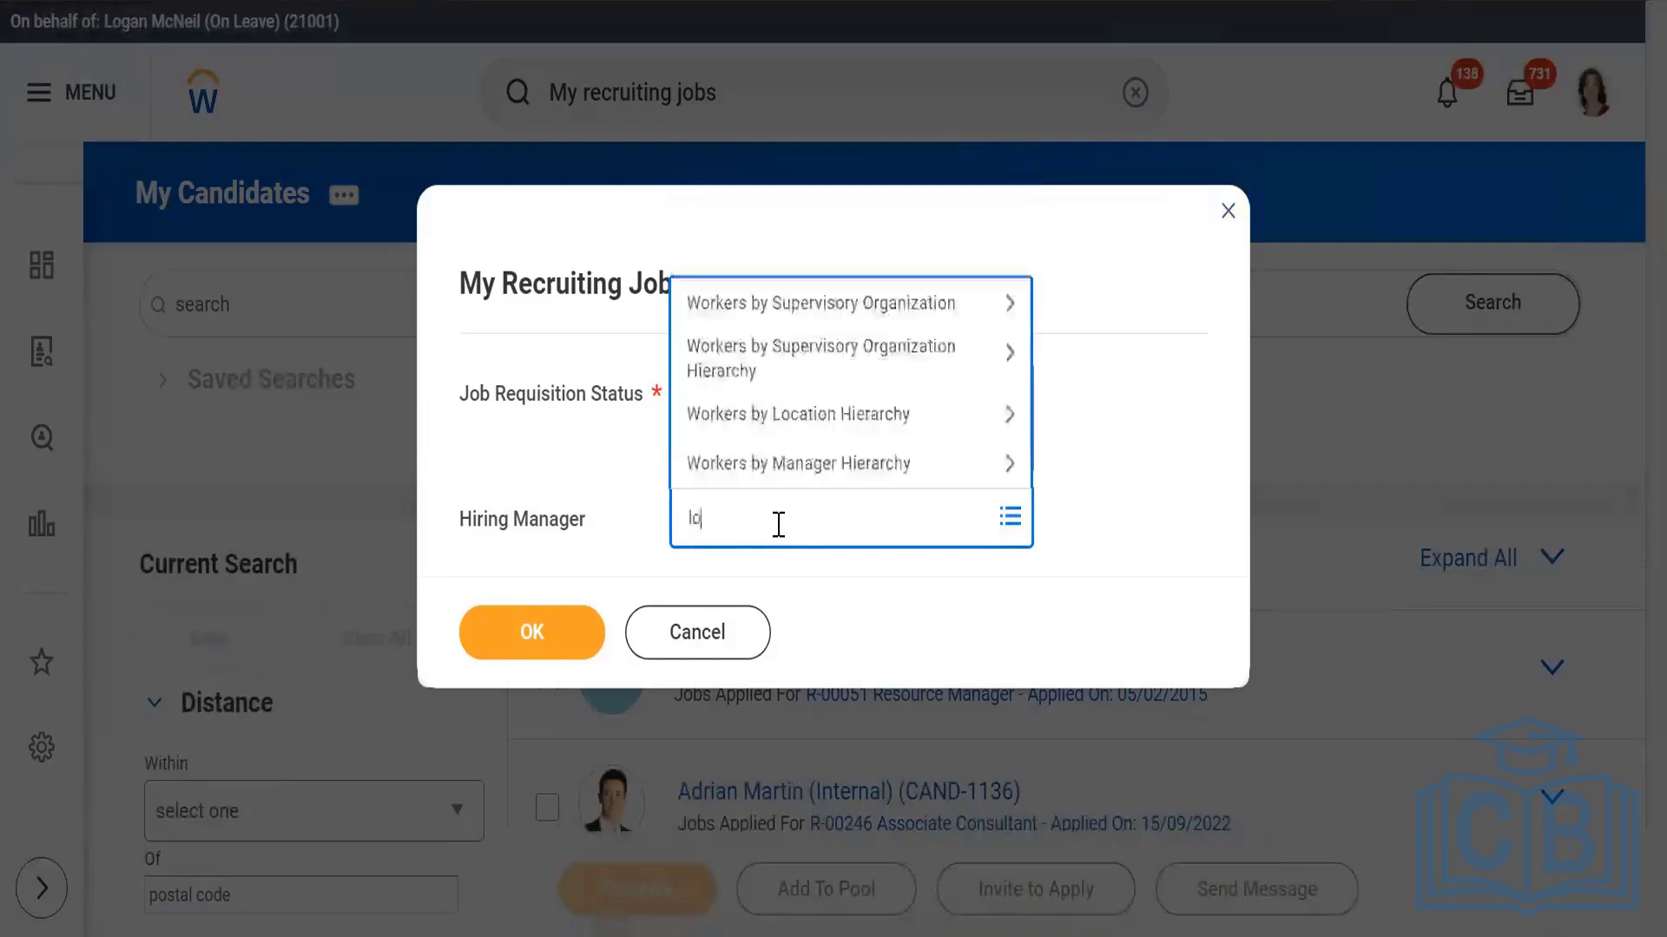
{"action": "type", "text": "gan"}
{"action": "key", "text": "Return"}
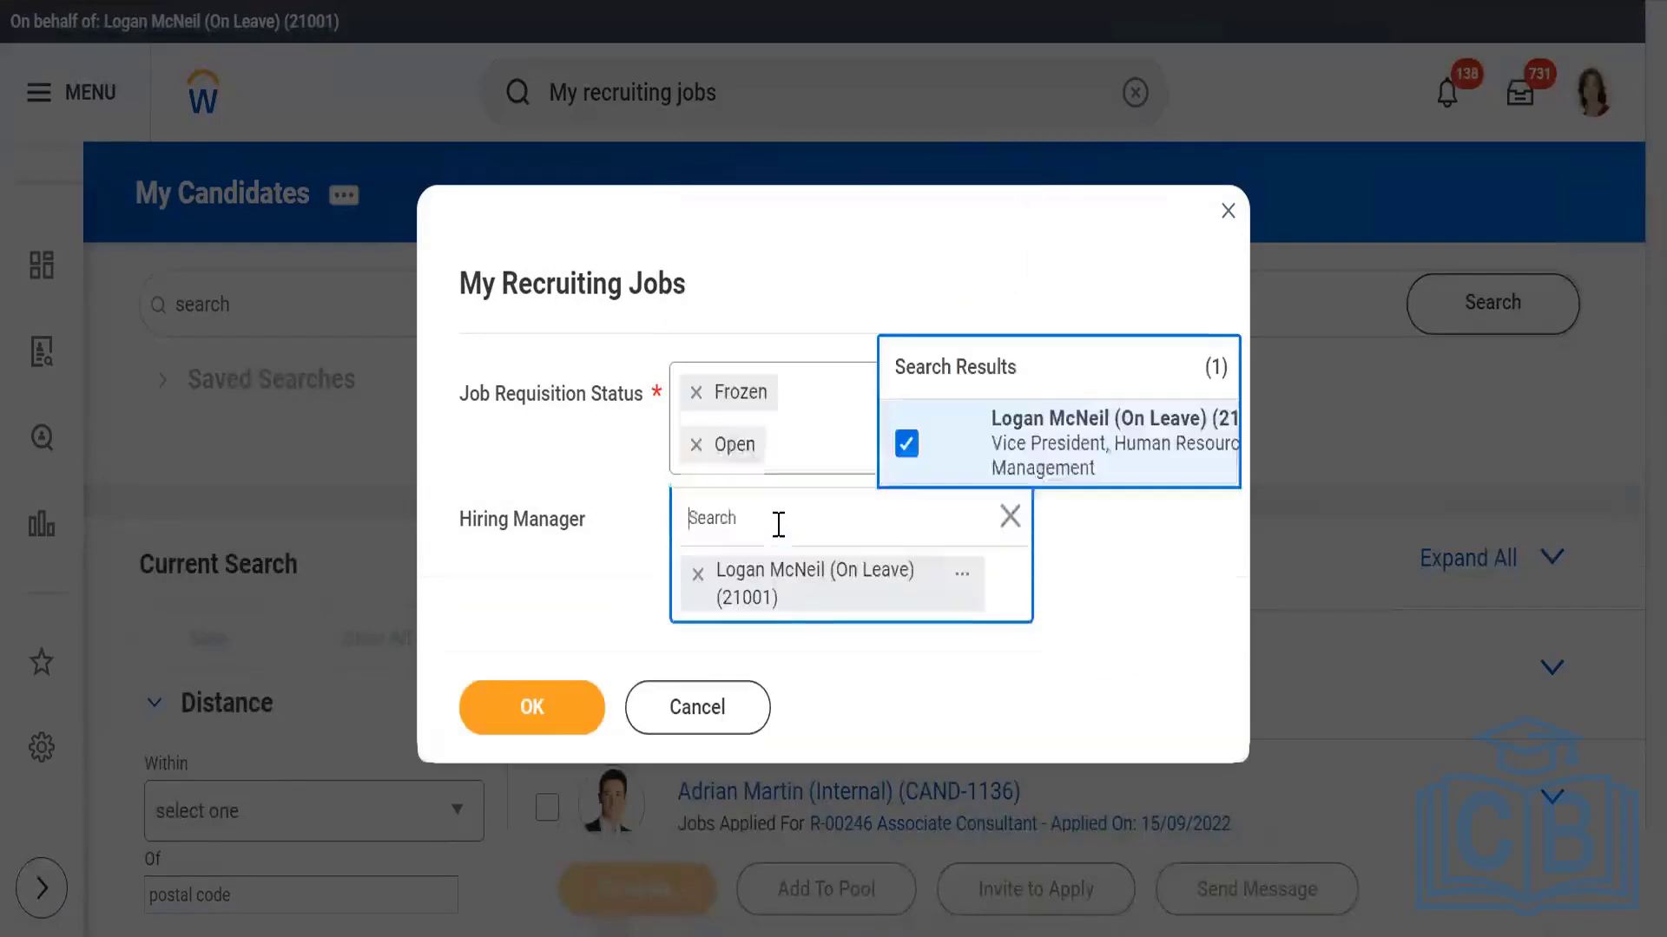
{"action": "left_click", "coordinate": [537, 717]}
{"action": "left_click", "coordinate": [532, 660]}
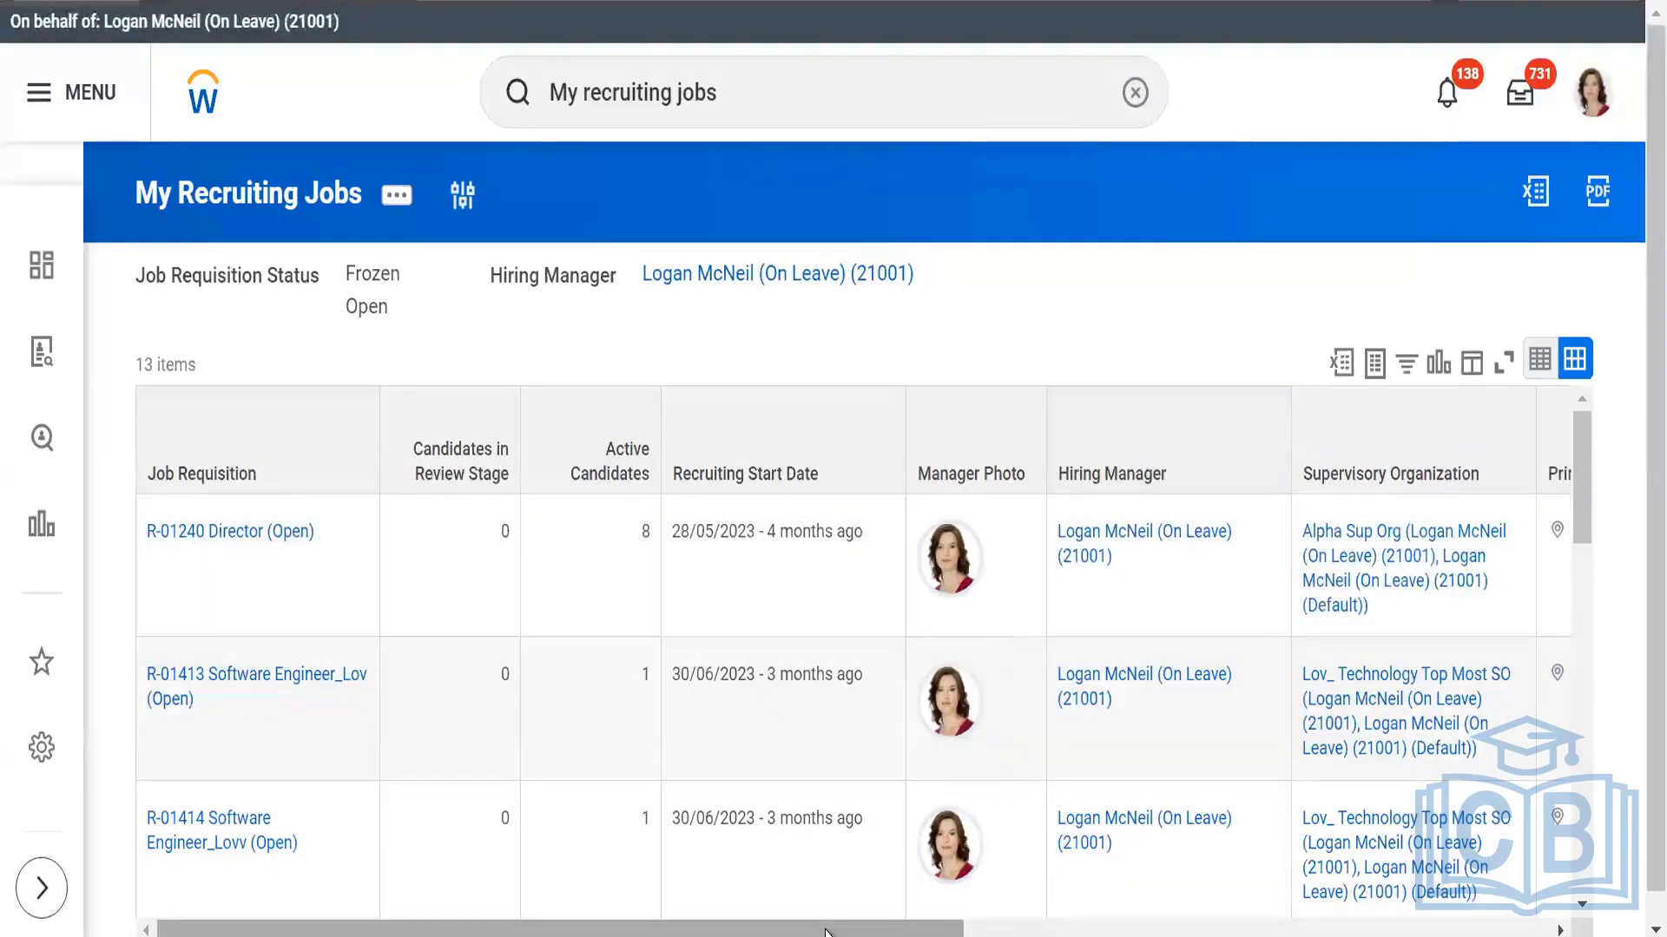
Examine all columns of the My Recruiting Jobs report, from the job requisitions across to the recruiter.
{"action": "left_click_drag", "start_coordinate": [907, 933], "coordinate": [1285, 933]}
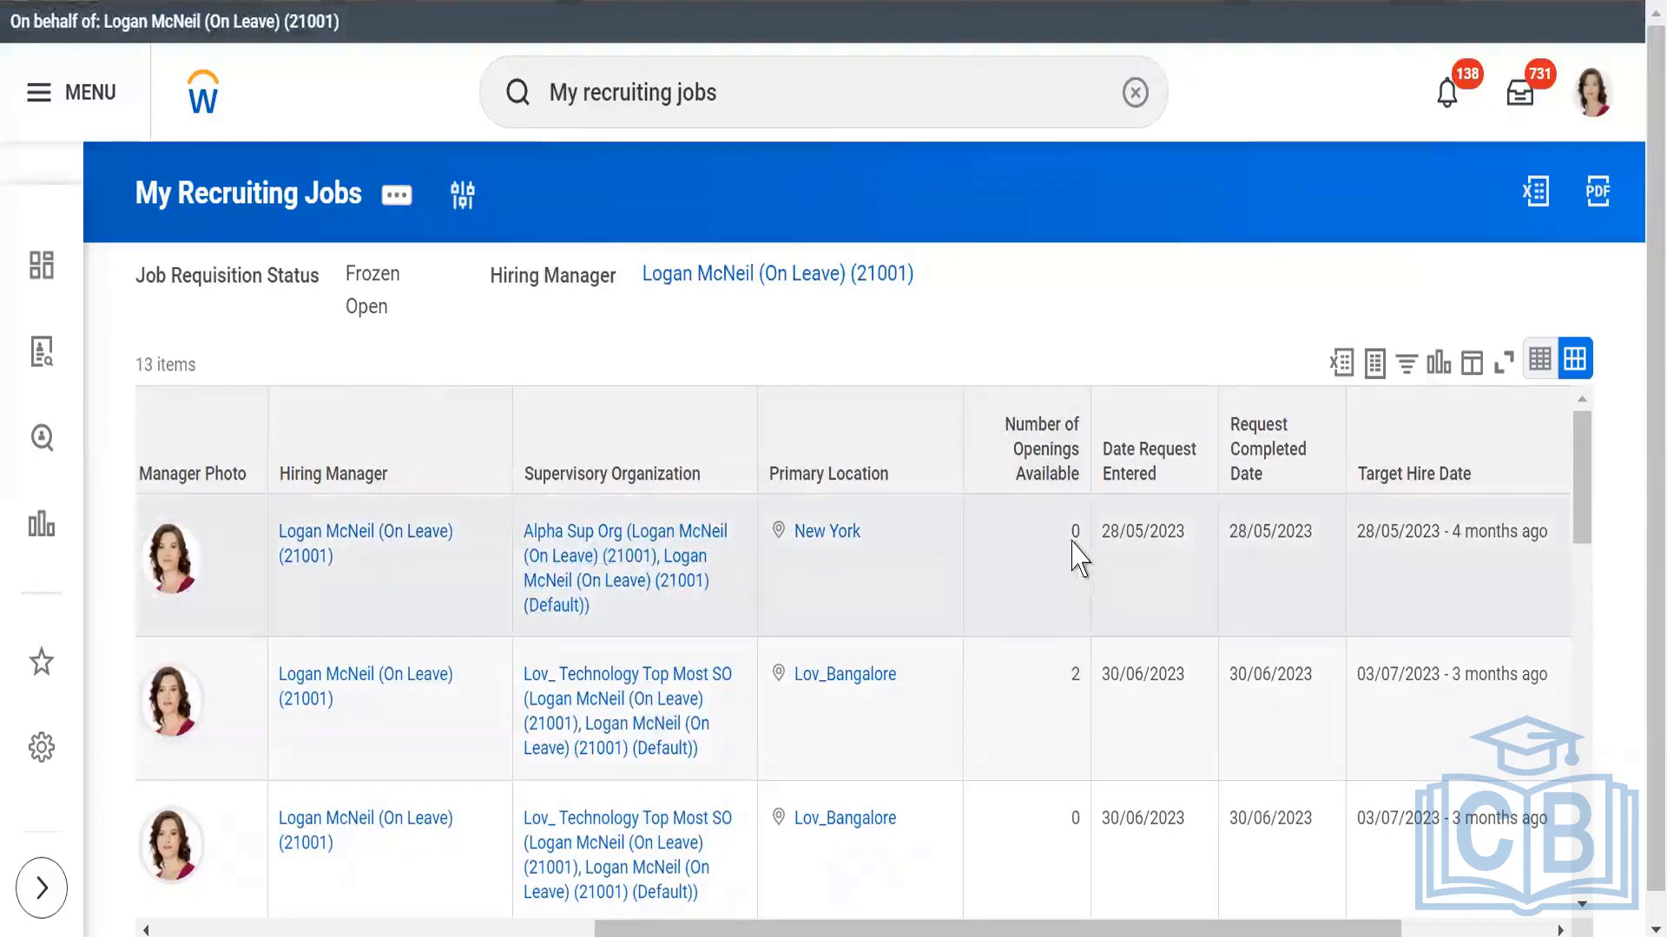
{"action": "left_click_drag", "start_coordinate": [1266, 932], "coordinate": [1441, 933]}
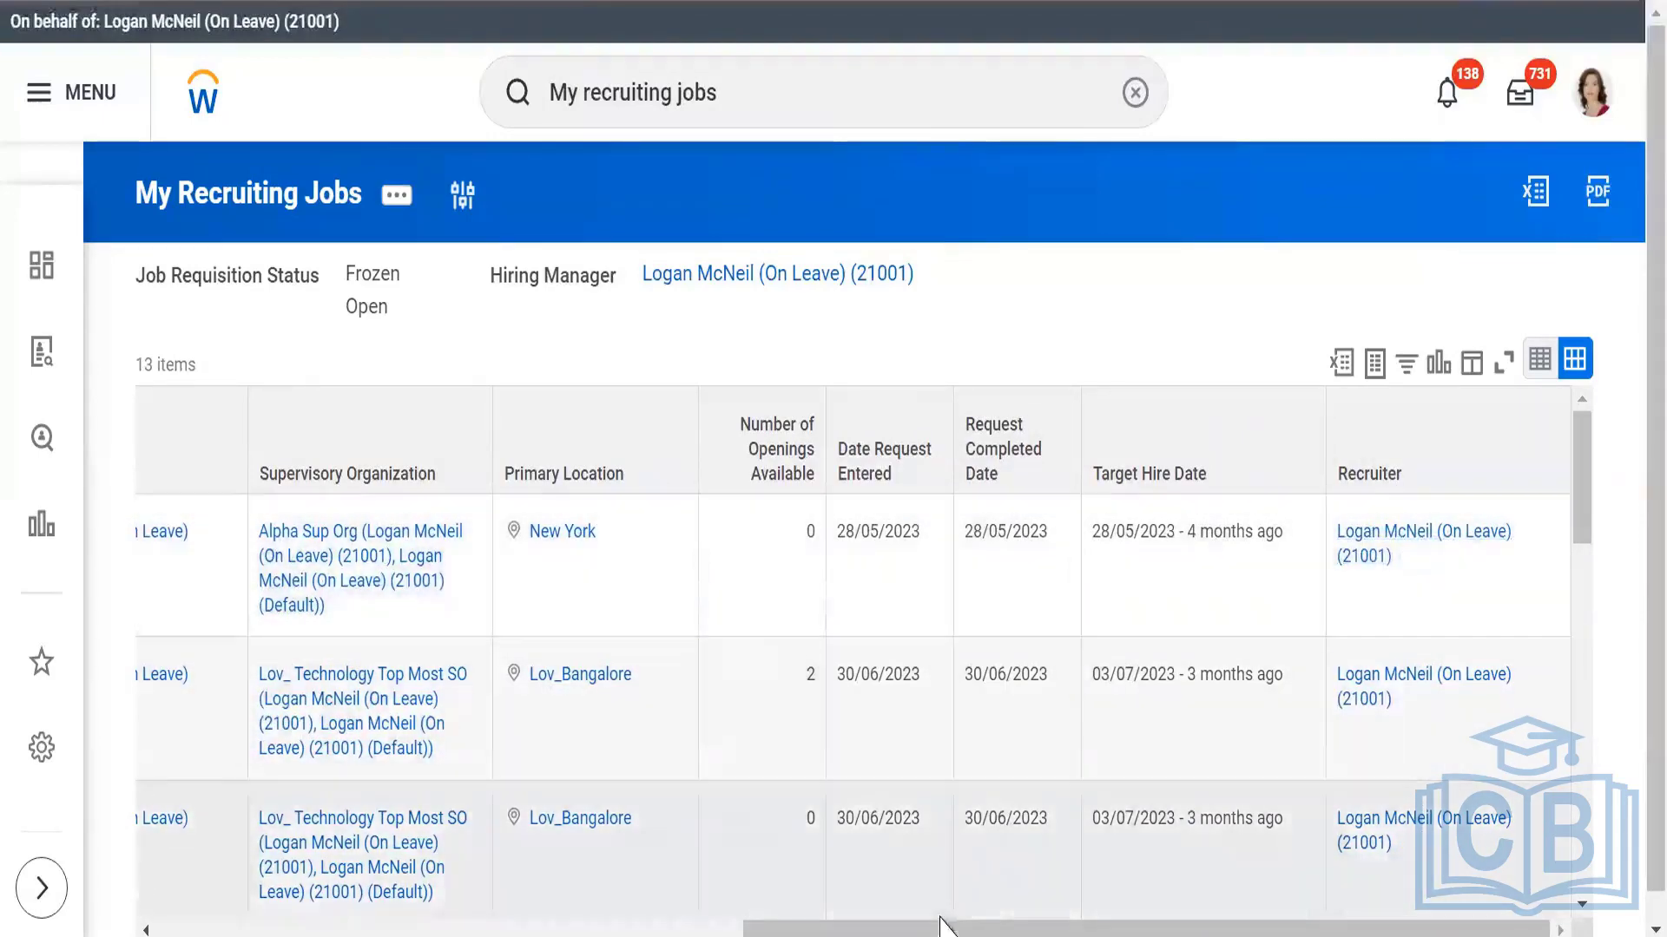
{"action": "left_click_drag", "start_coordinate": [845, 927], "coordinate": [328, 882]}
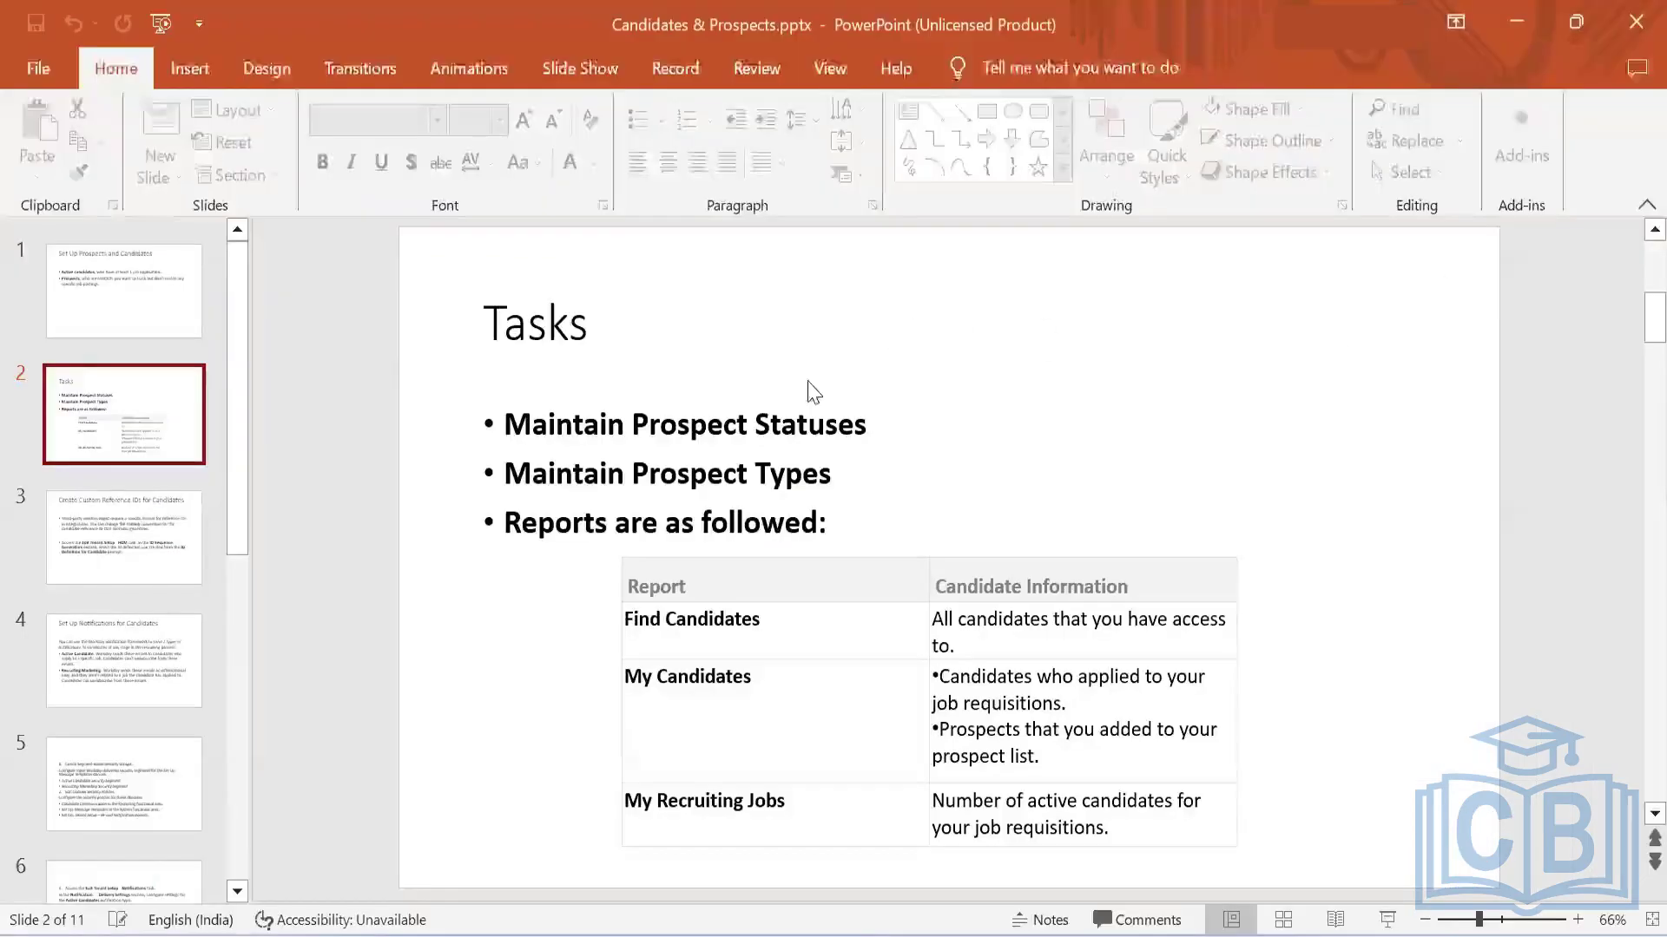
In the PowerPoint presentation, revisit the Tasks slide and open slide 3, Create Custom Reference IDs for Candidates.
{"action": "left_click", "coordinate": [78, 538]}
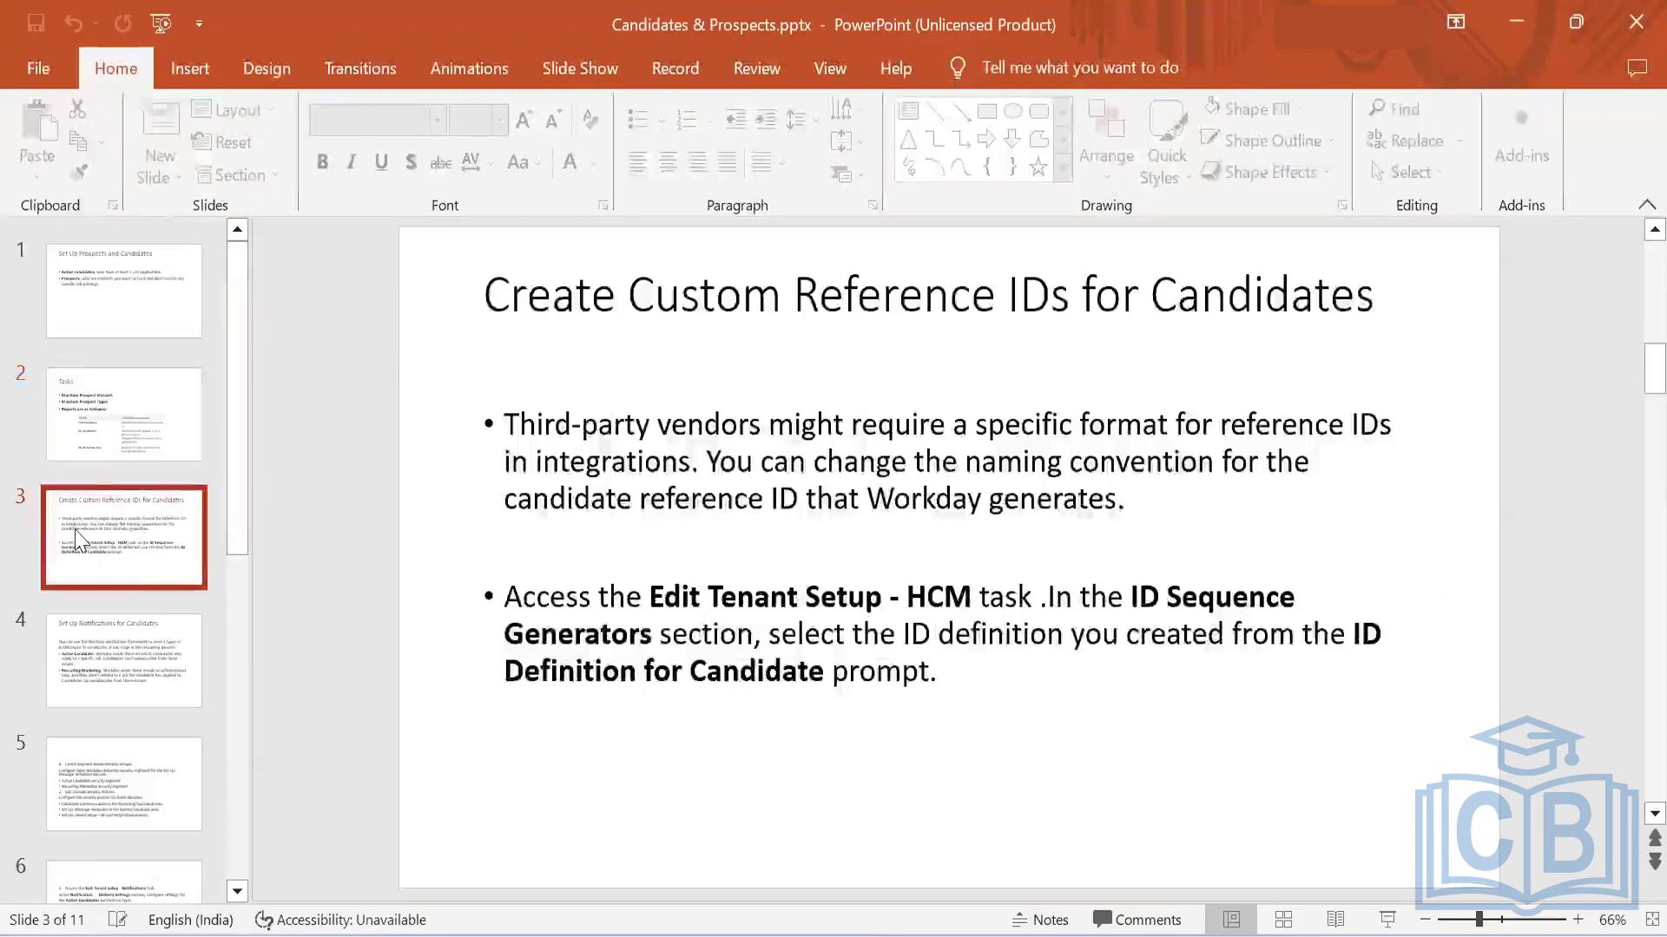
{"action": "left_click", "coordinate": [100, 434]}
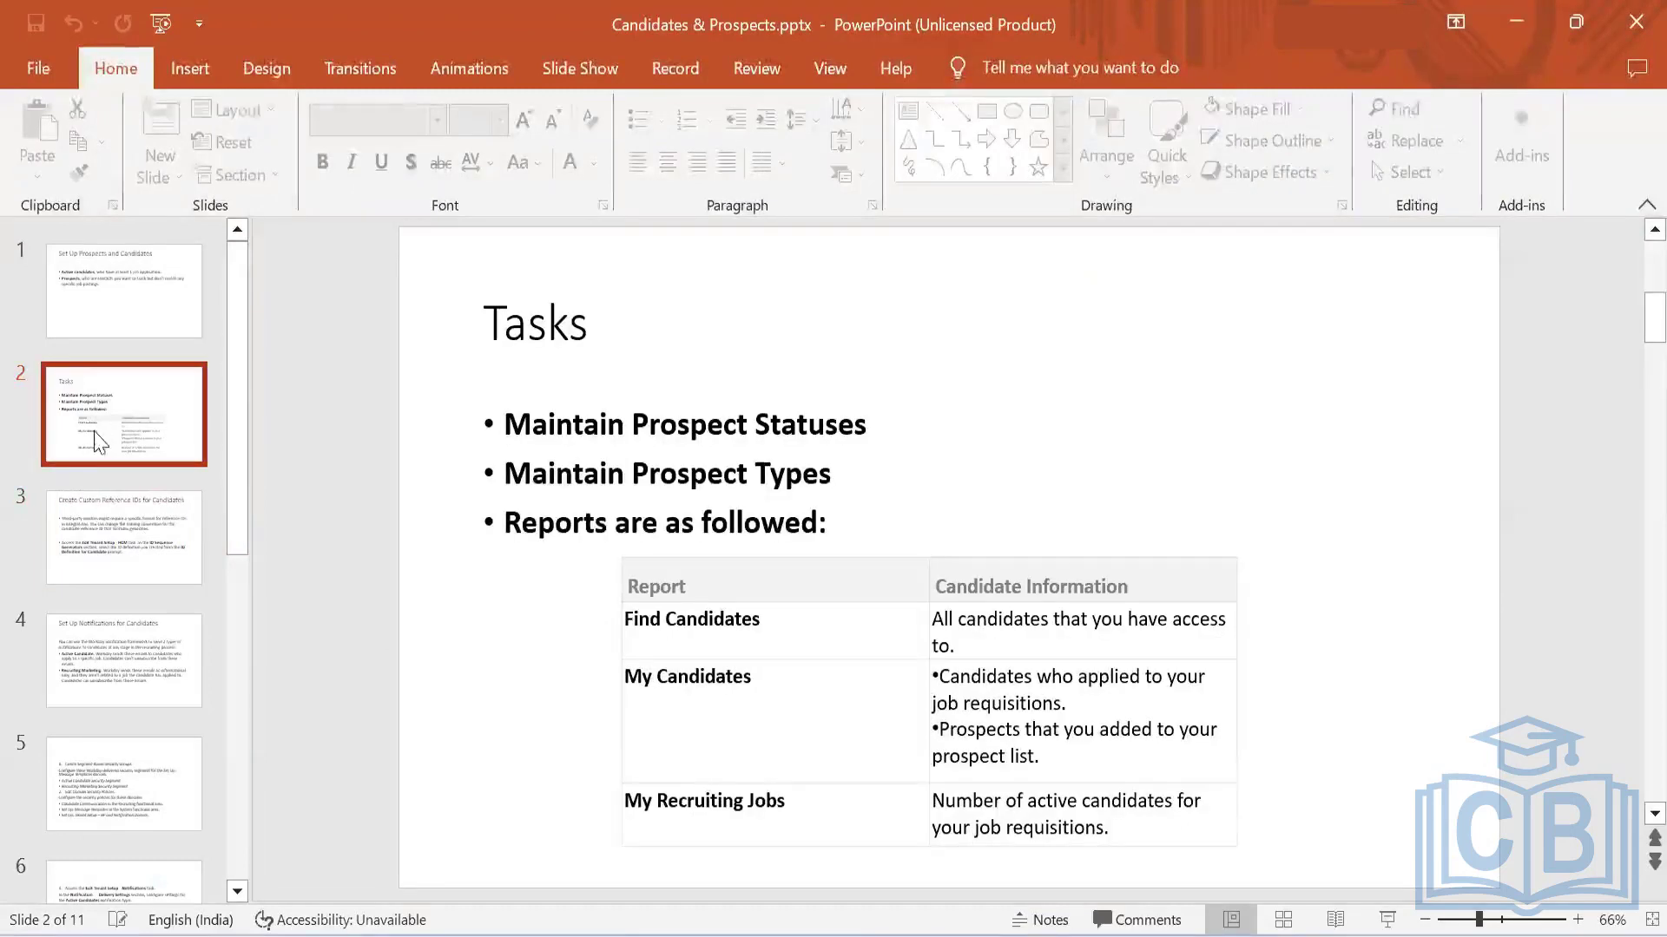
{"action": "left_click", "coordinate": [103, 536]}
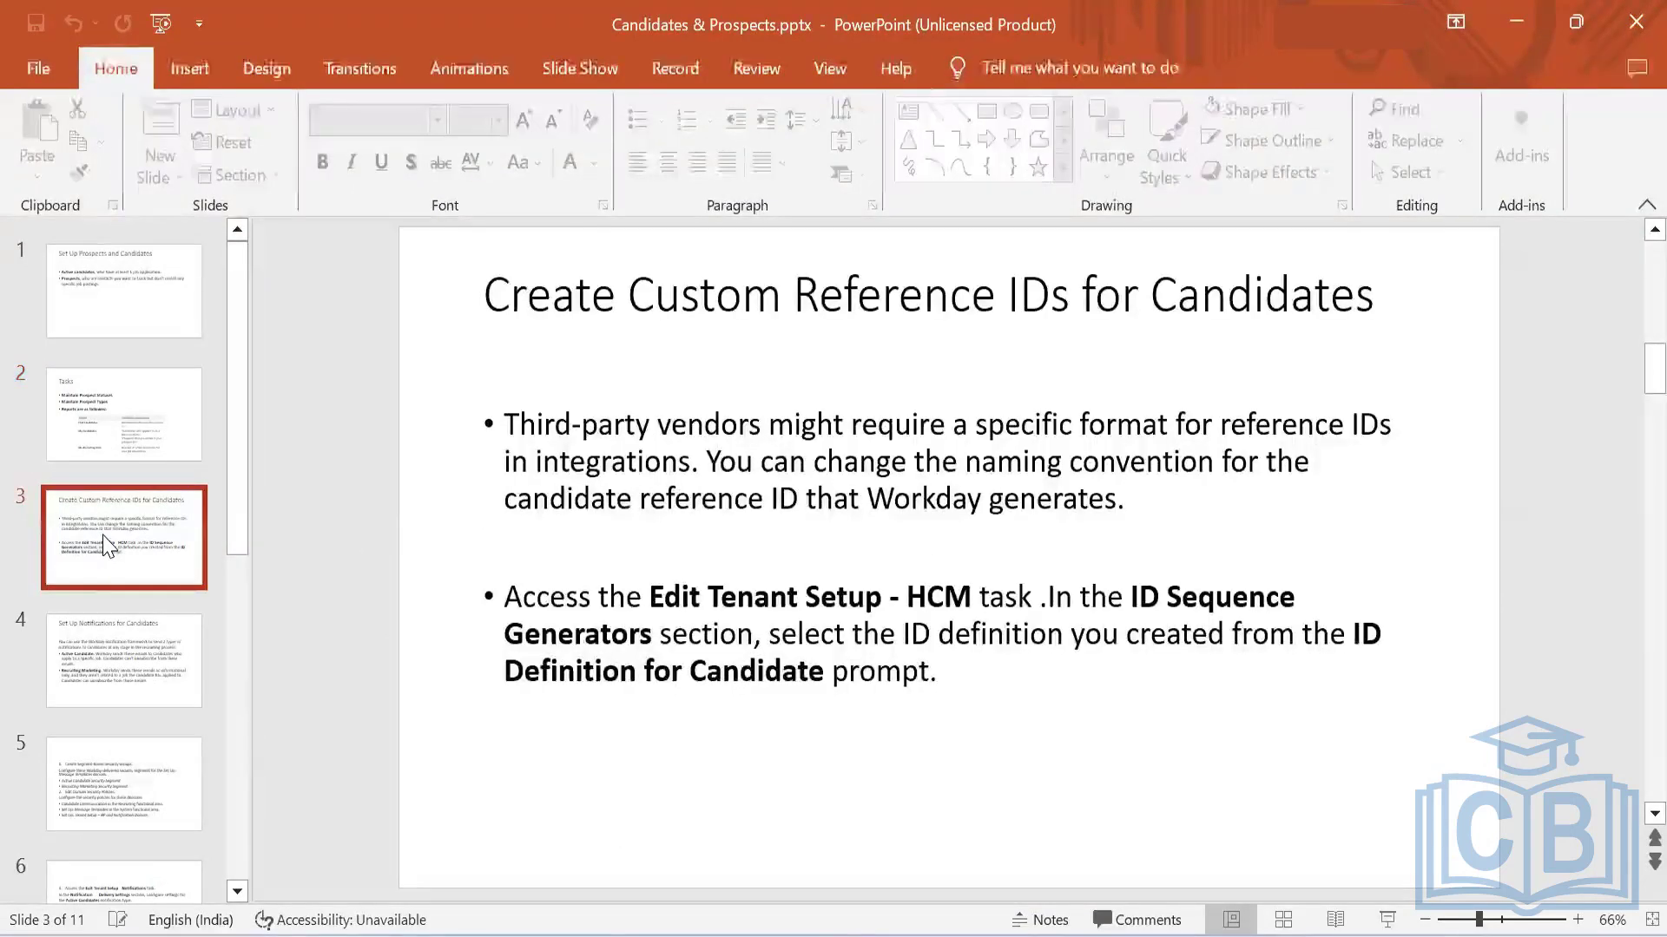
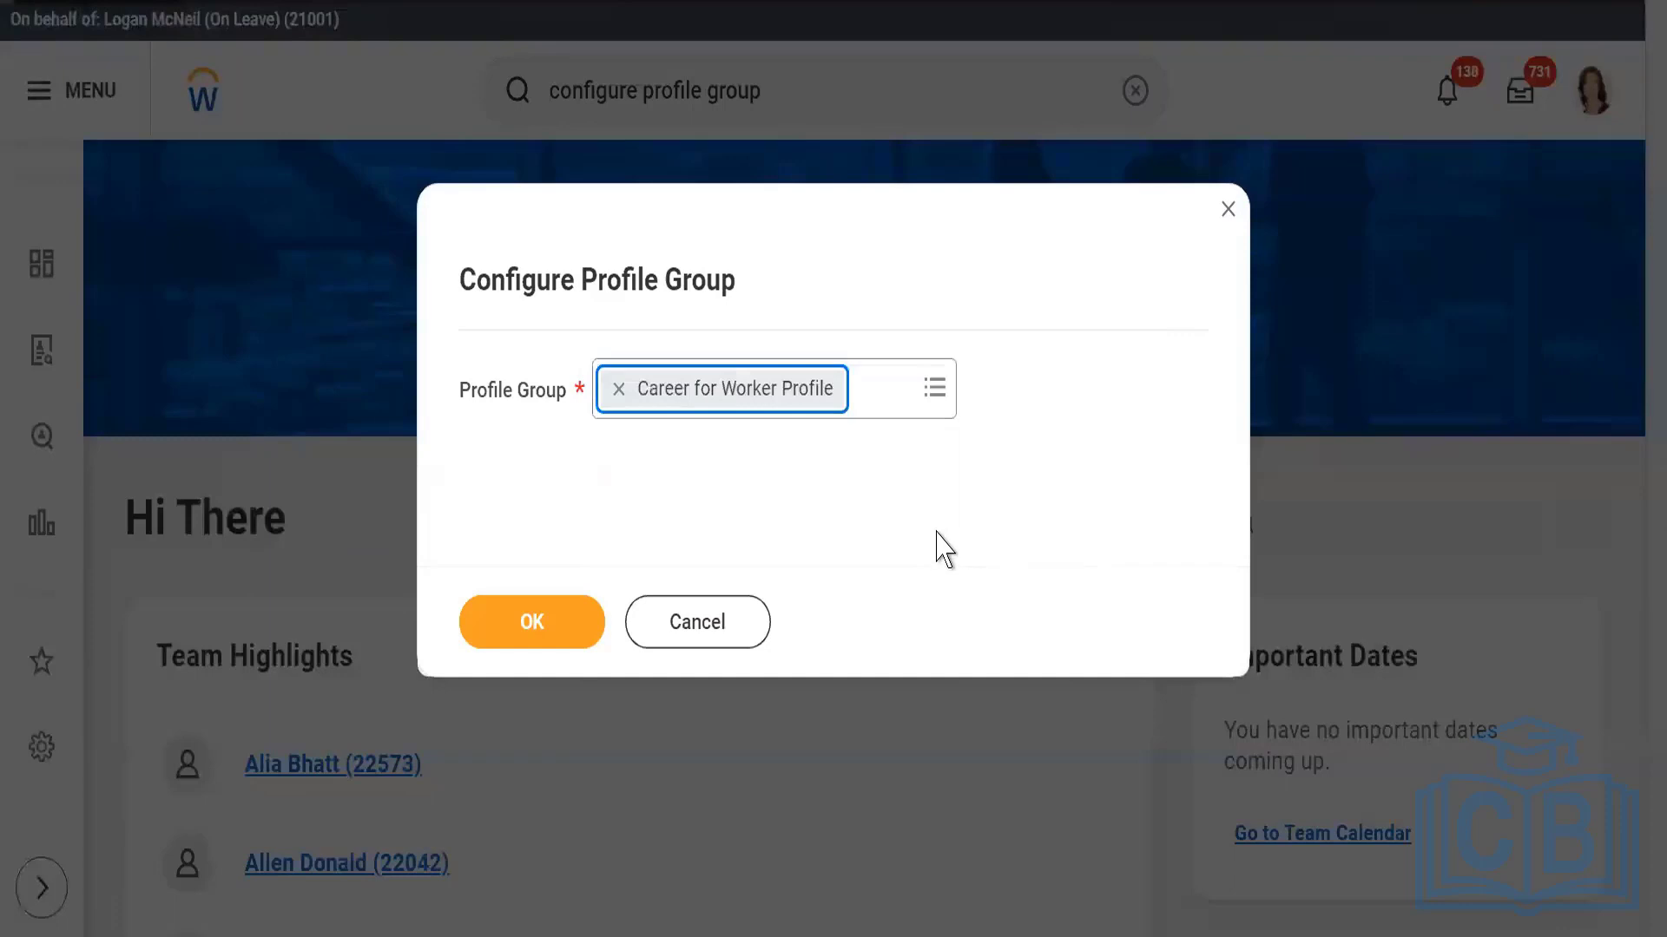
Open the configuration of the Career for Worker Profile group and view the report categories offered for the Training row.
{"action": "left_click", "coordinate": [536, 638]}
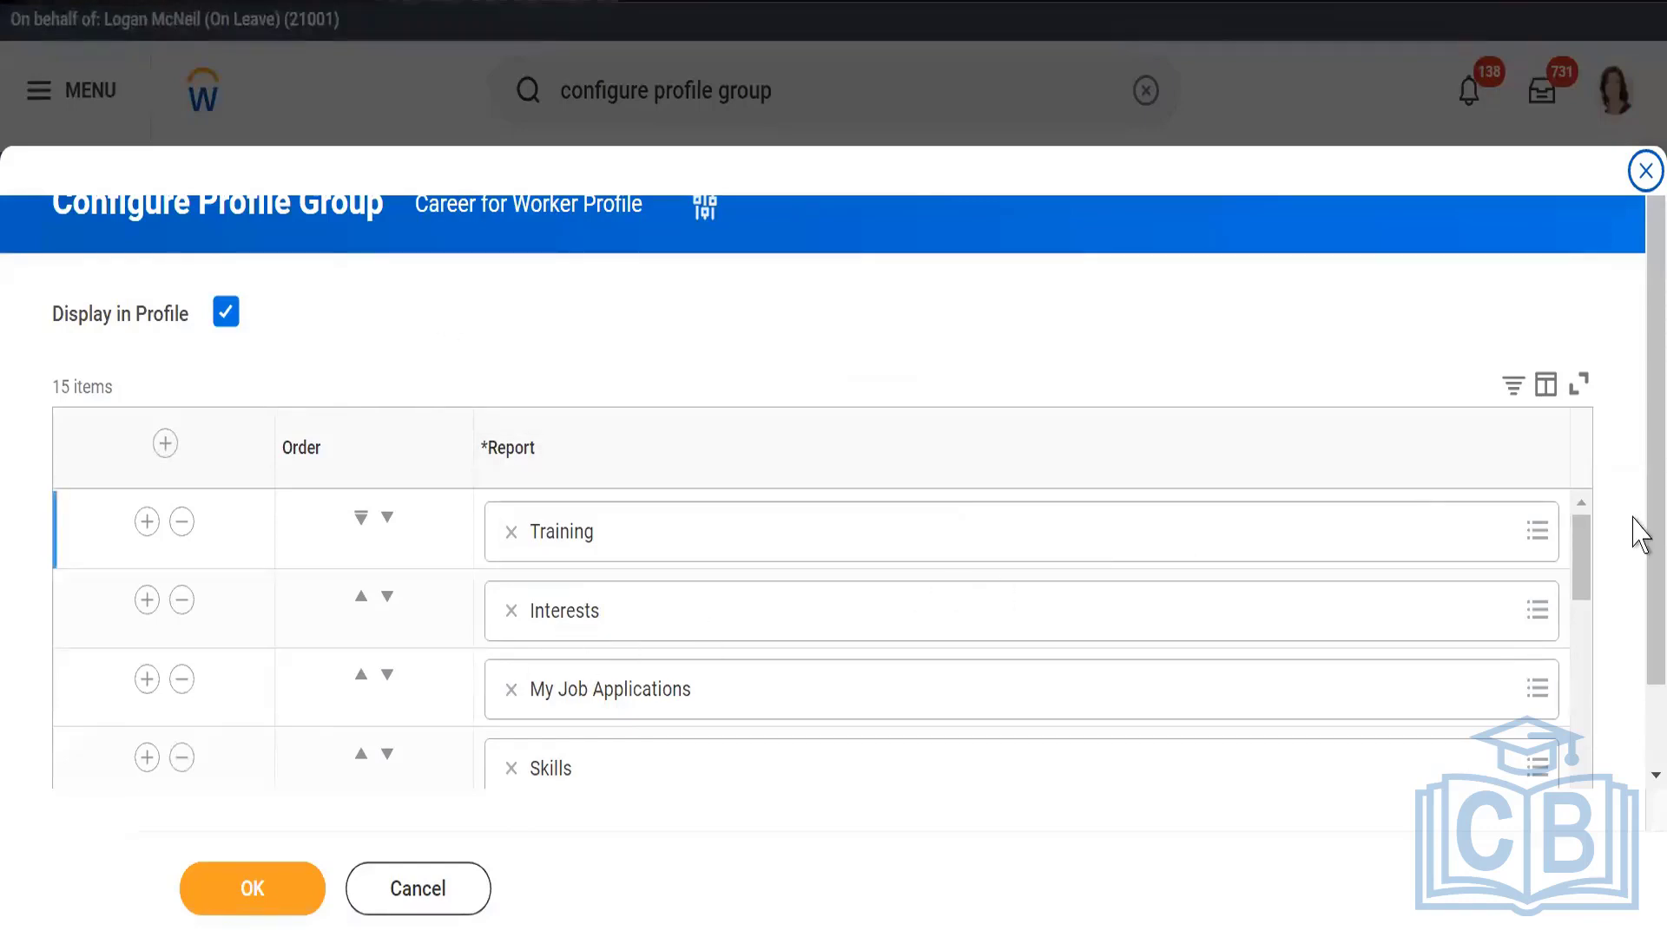
{"action": "scroll", "coordinate": [1639, 529], "scroll_direction": "down", "scroll_amount": 2}
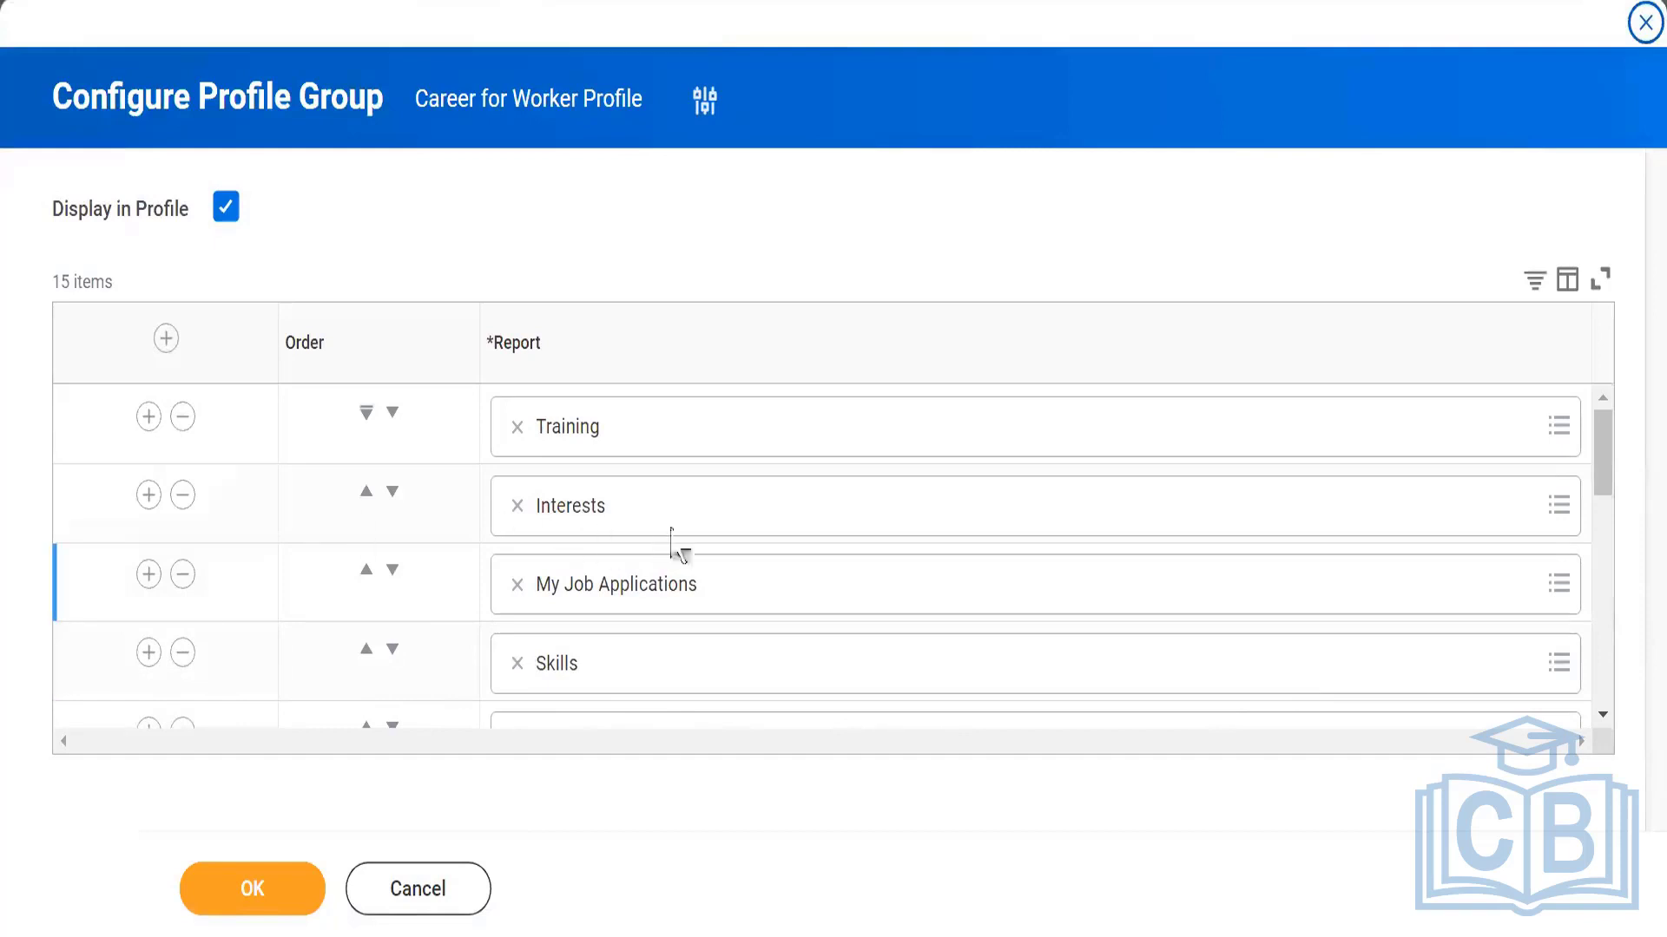
{"action": "left_click", "coordinate": [937, 437]}
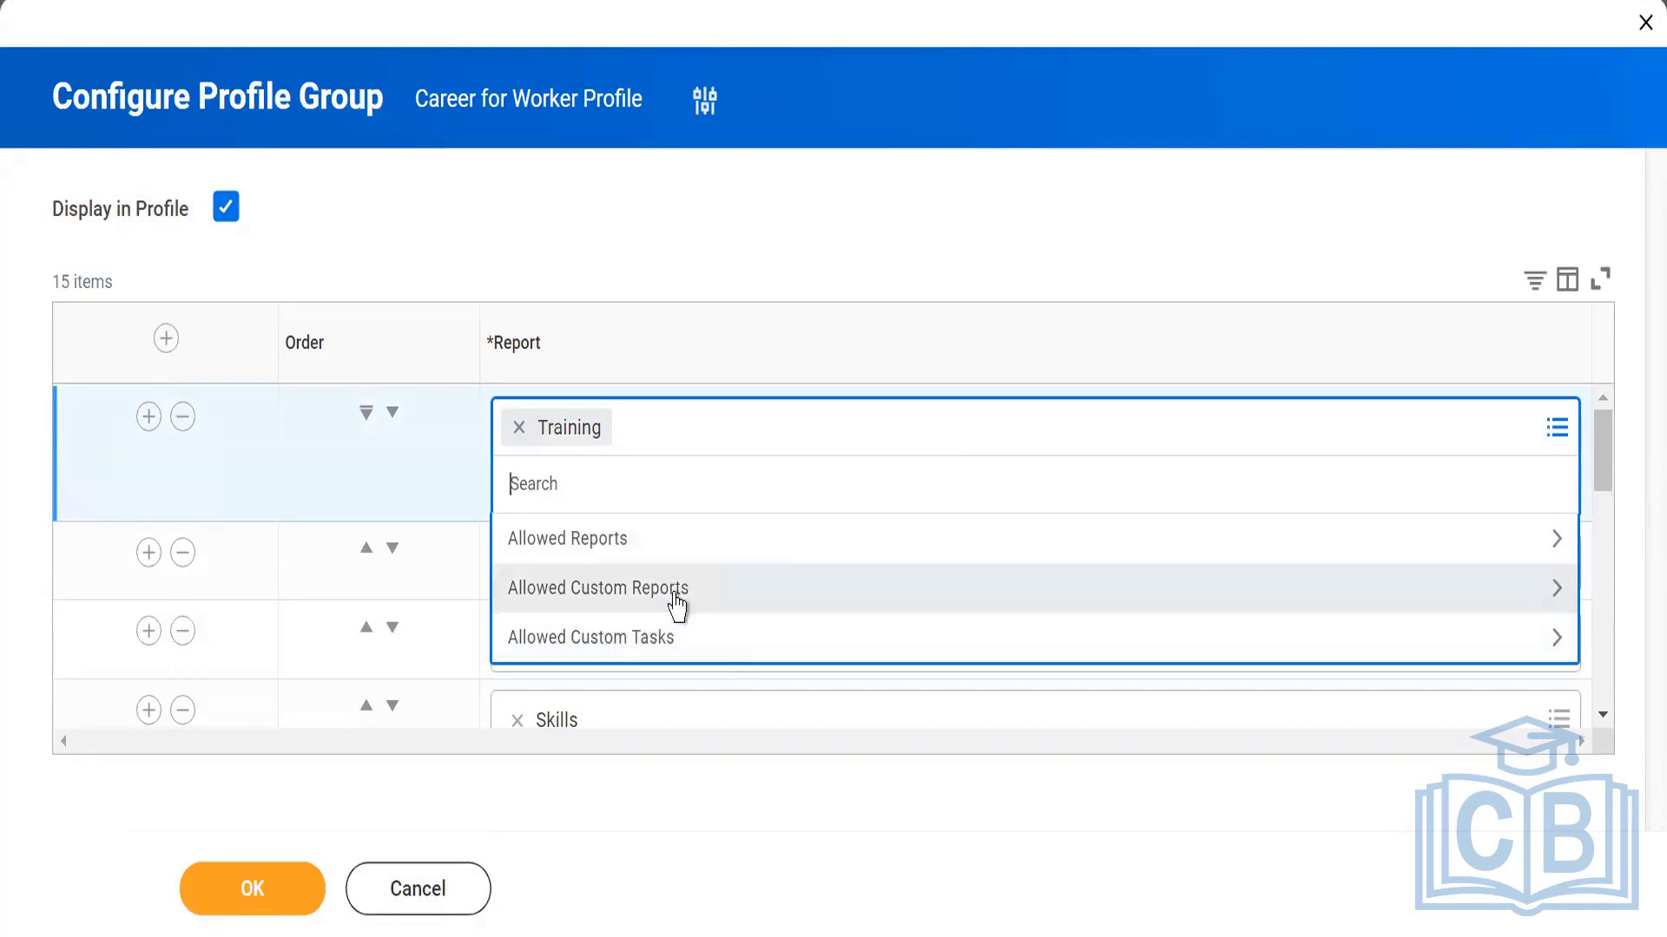
{"action": "left_click", "coordinate": [927, 809]}
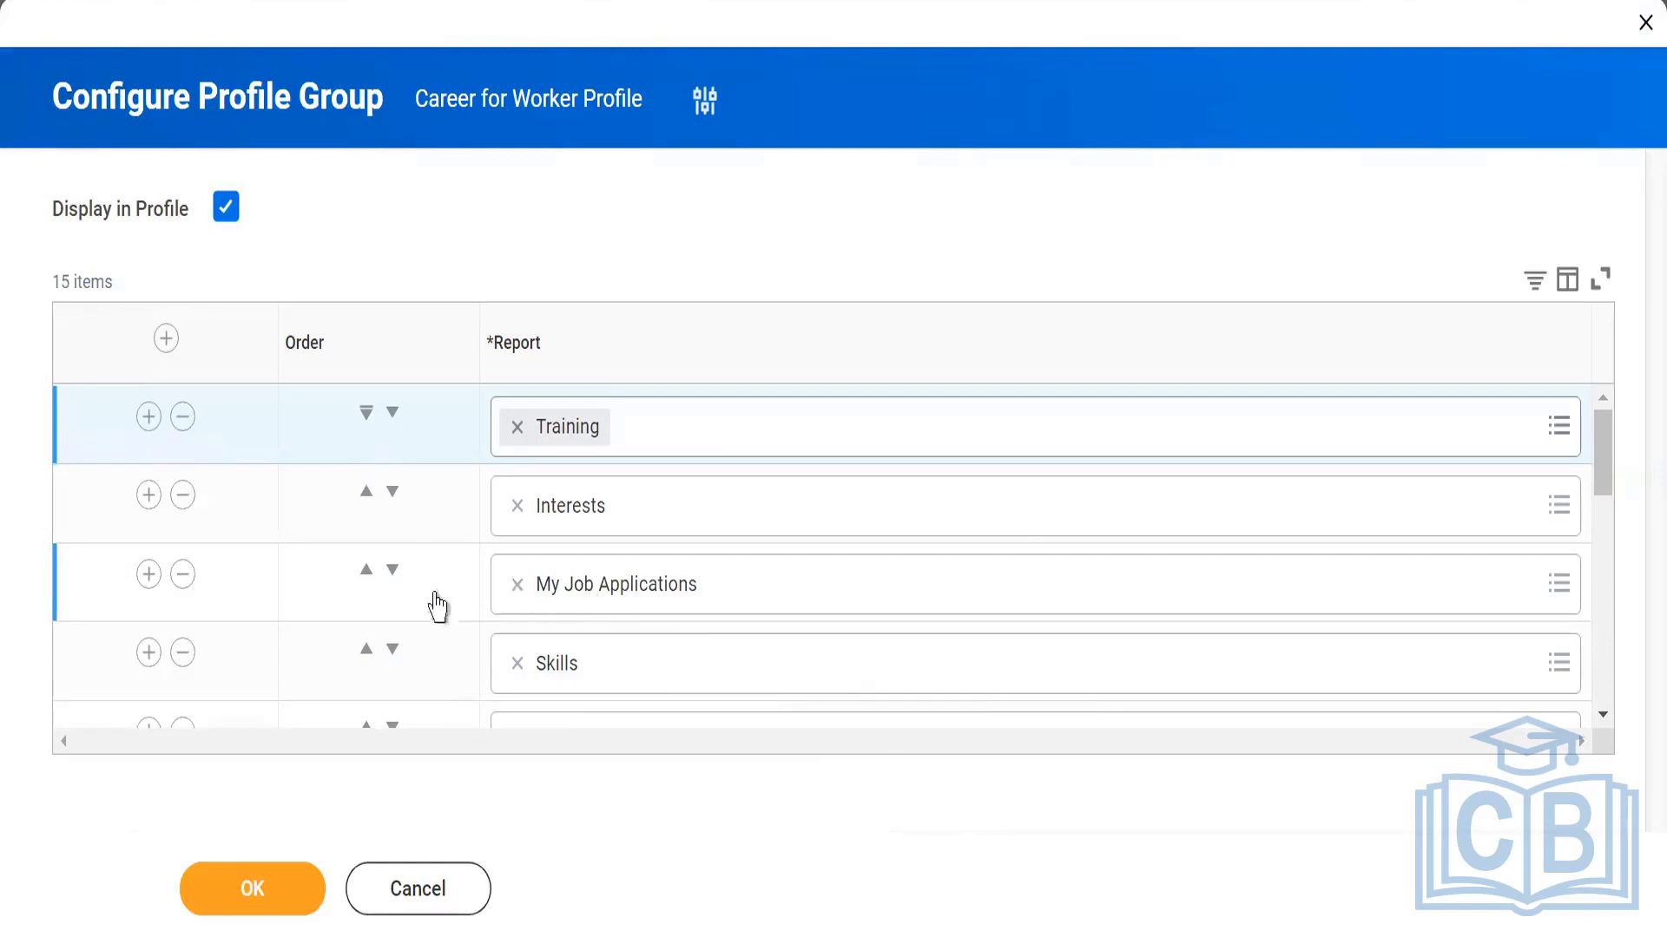
Move the My Job Applications report to the top of the profile group grid and look through the remaining reports.
{"action": "left_click", "coordinate": [366, 572]}
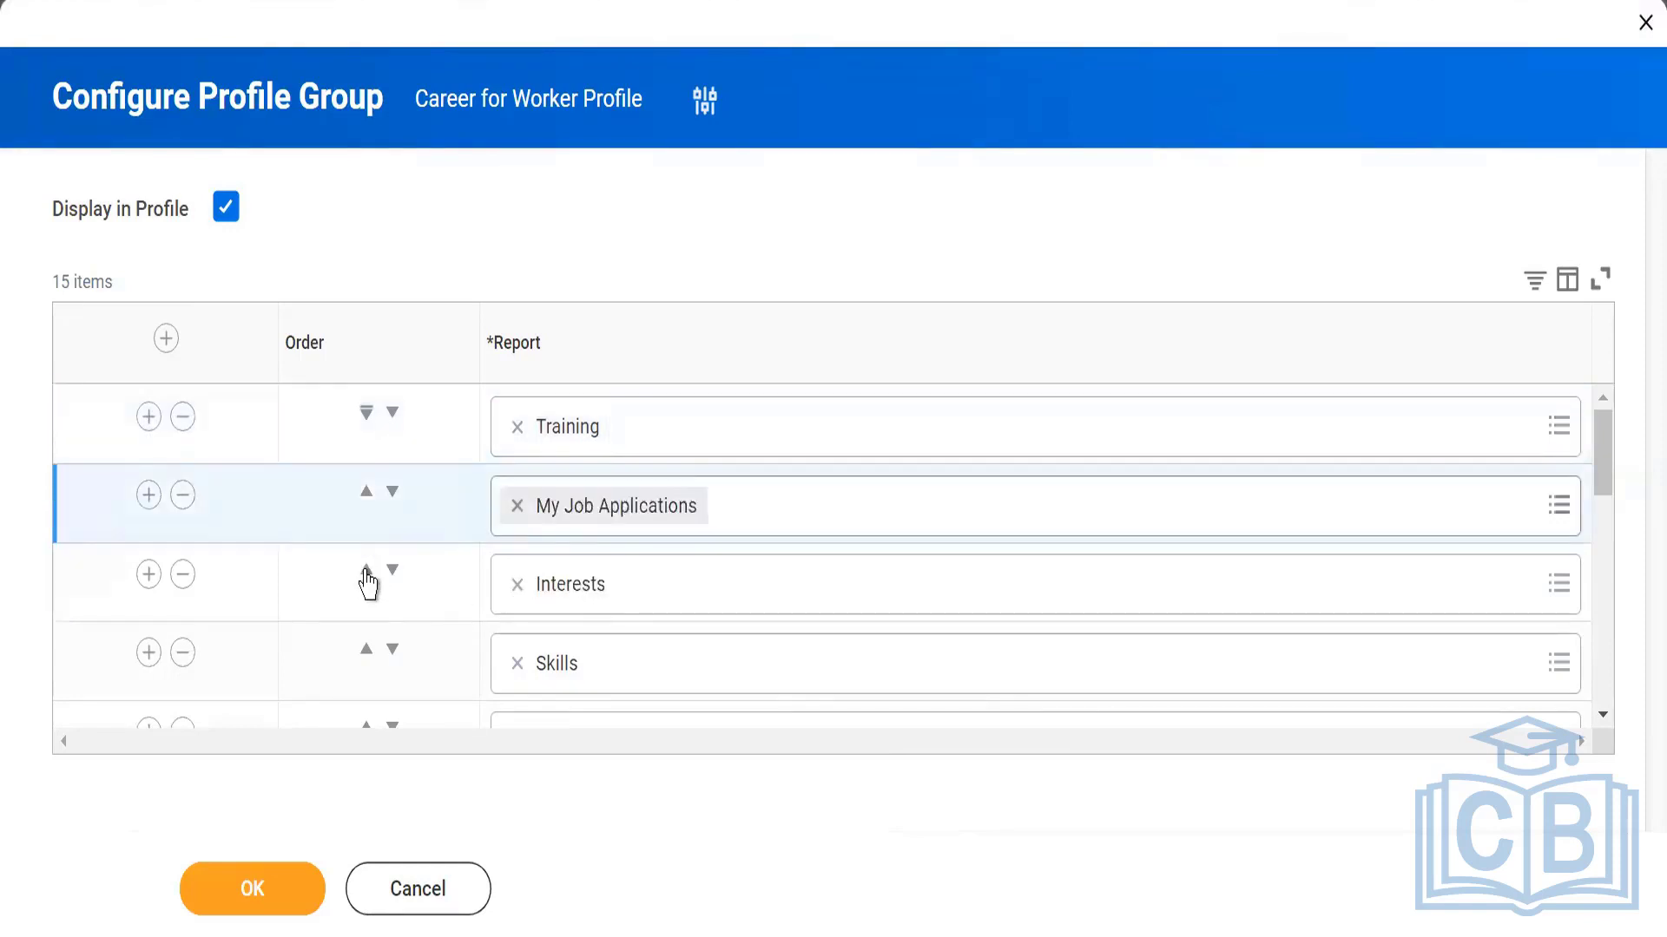
{"action": "left_click", "coordinate": [365, 496]}
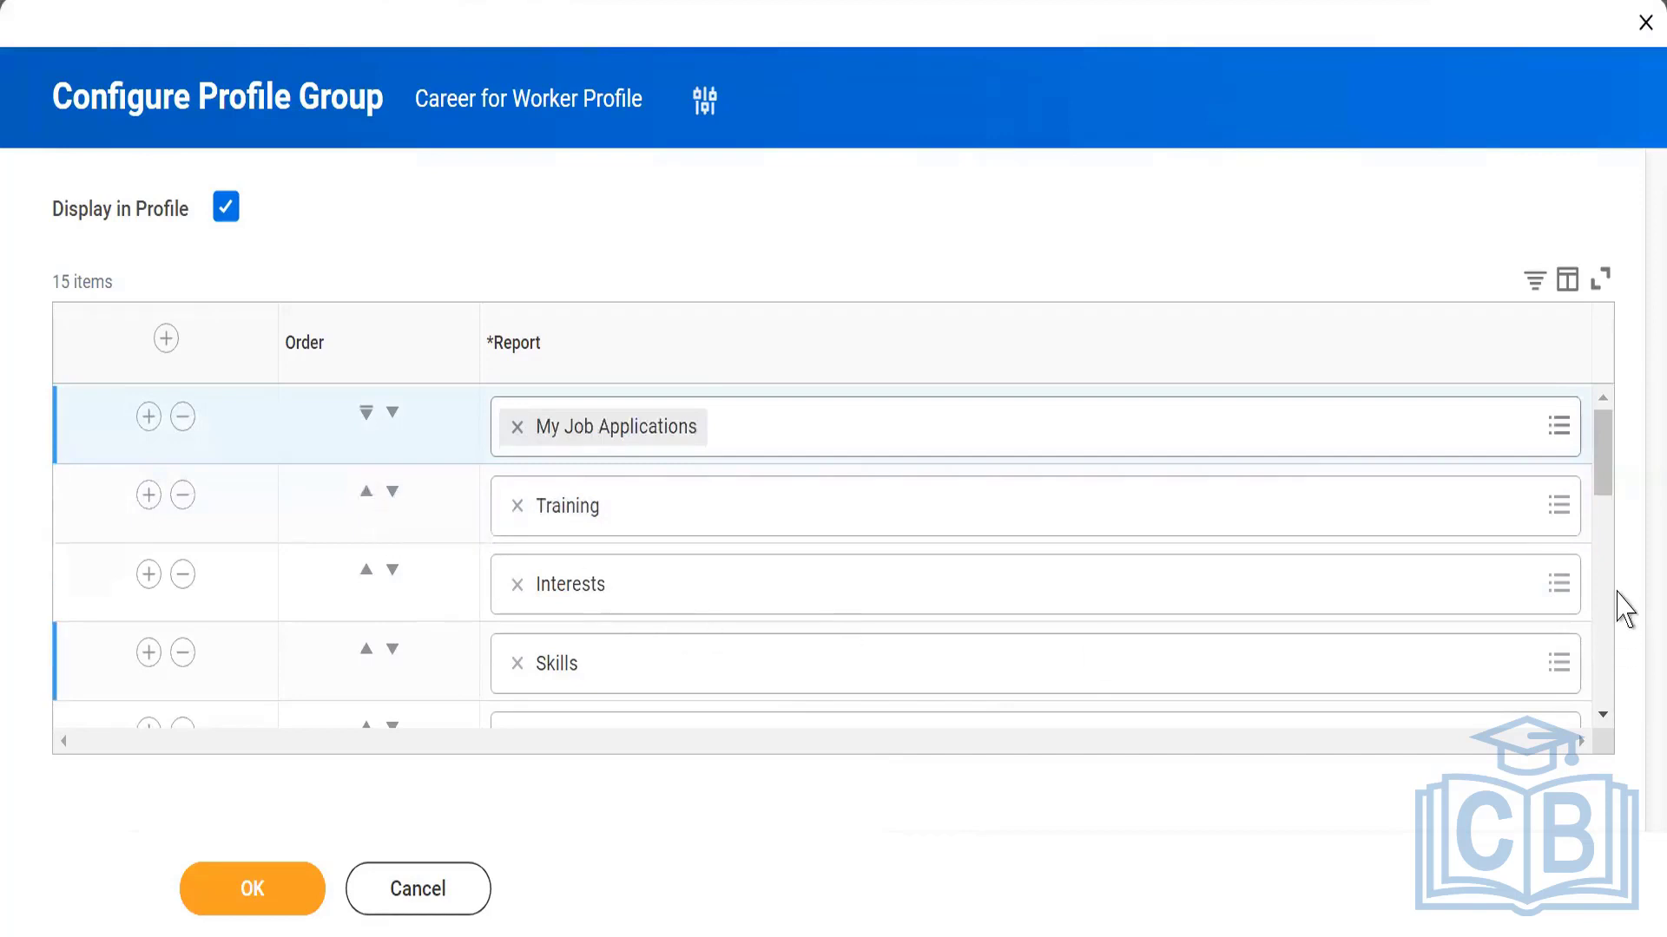
{"action": "left_click_drag", "start_coordinate": [1607, 477], "coordinate": [1624, 708]}
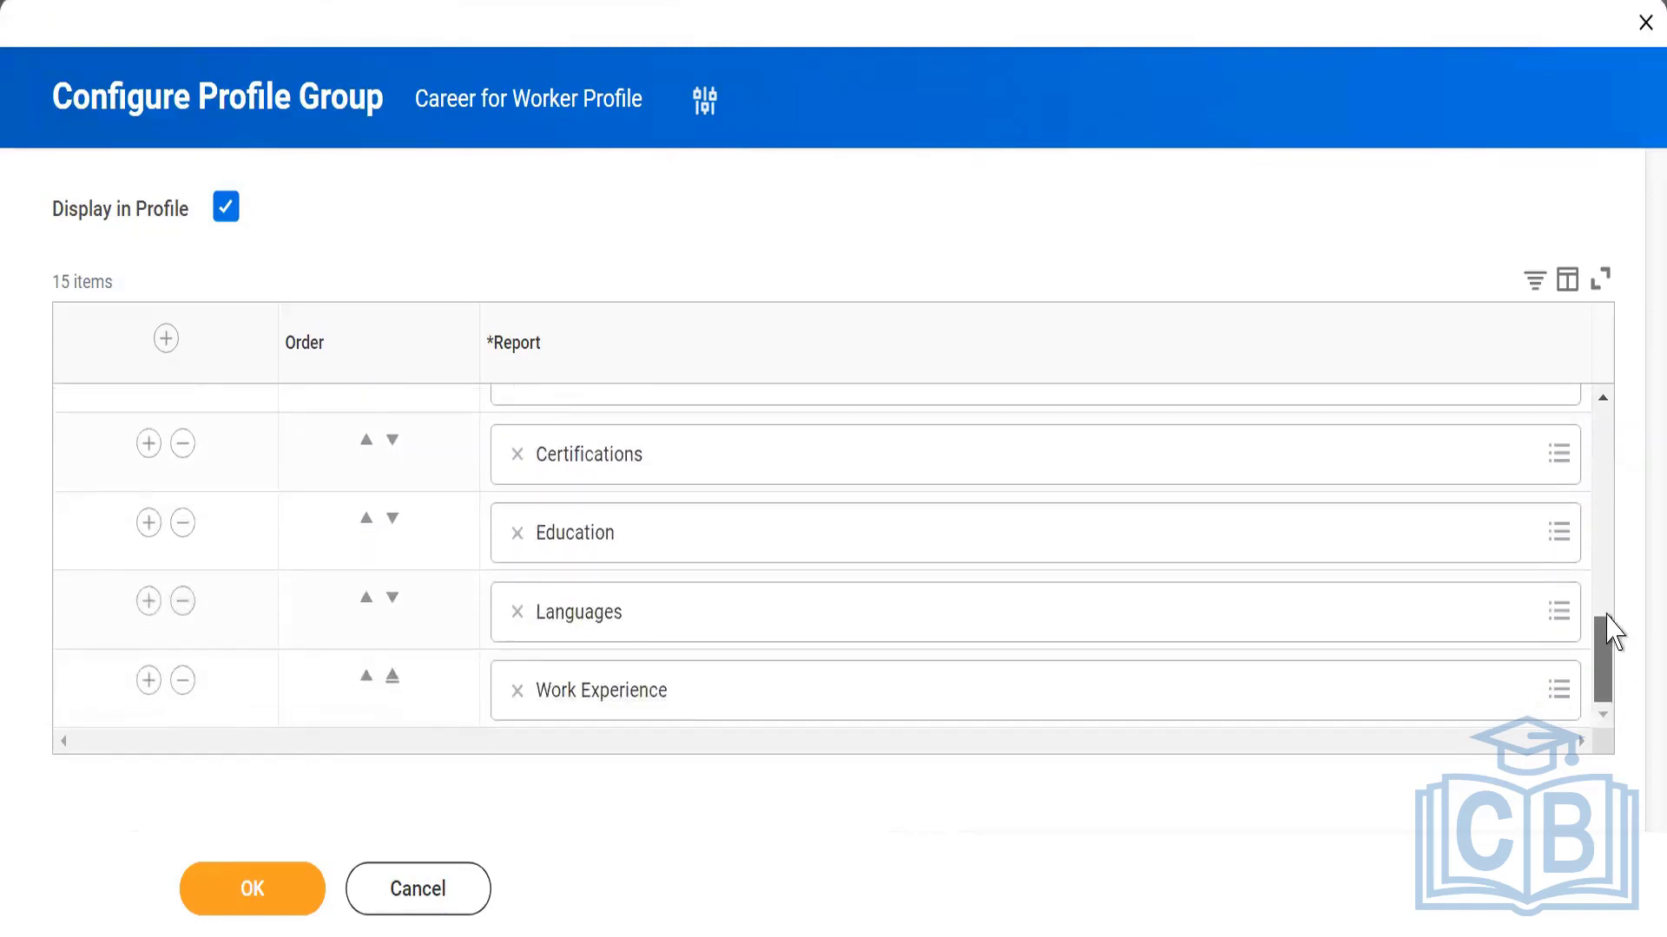
{"action": "left_click_drag", "start_coordinate": [1612, 631], "coordinate": [1387, 246]}
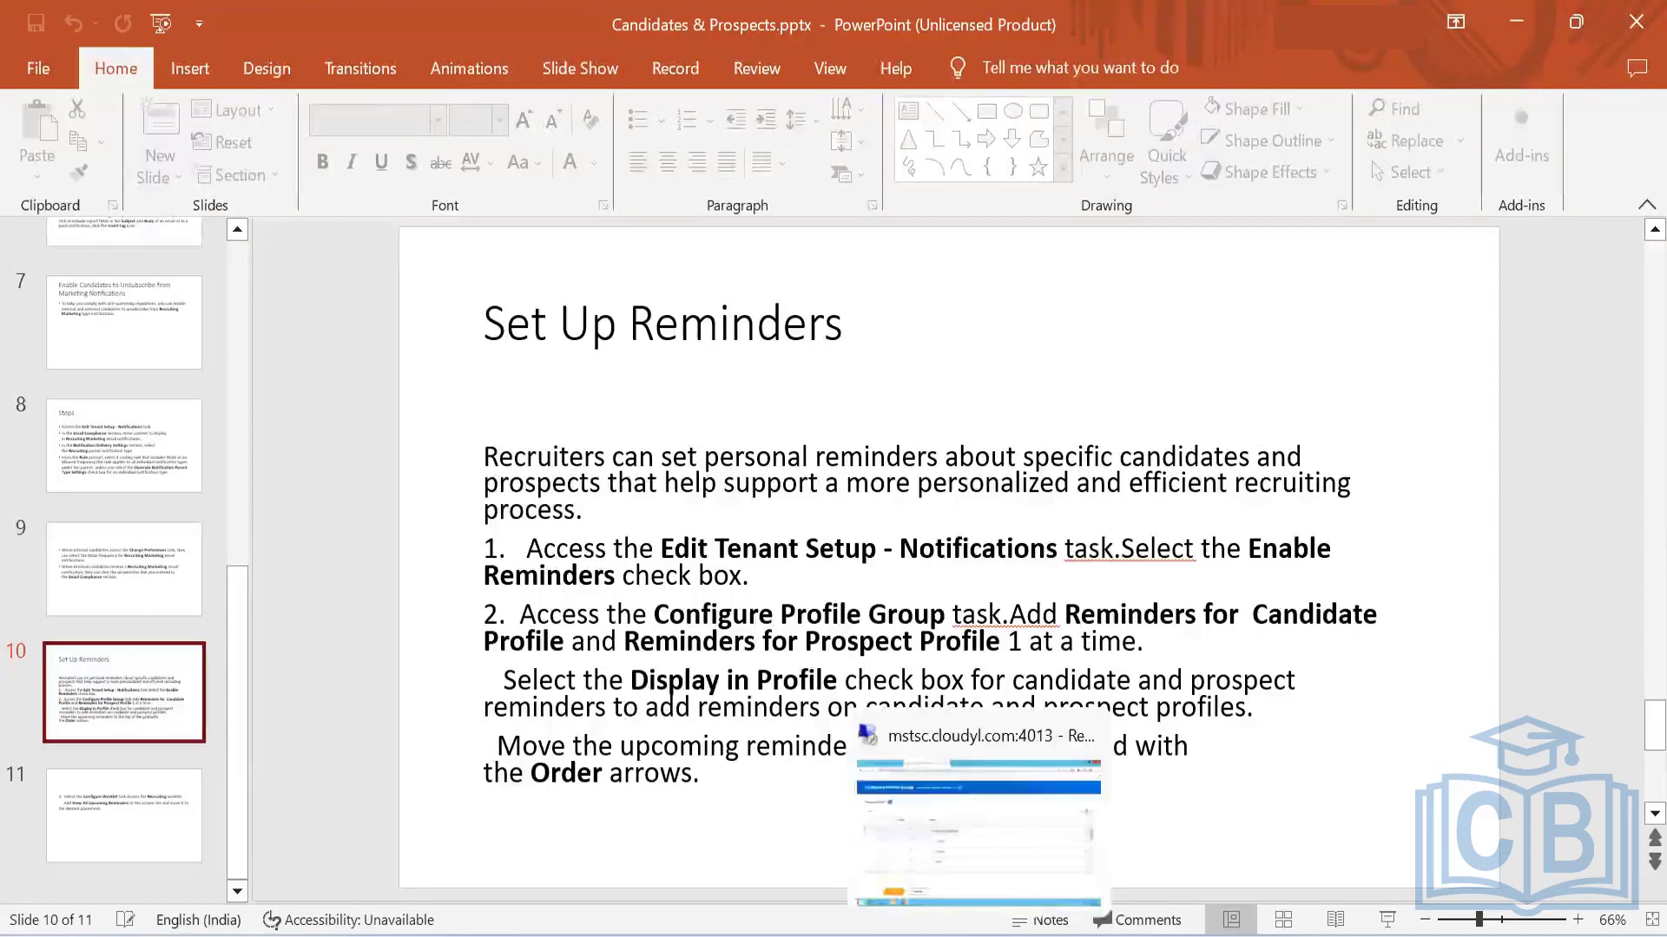
Check the profile group form against the Set Up Reminders slide in PowerPoint and open slide 11 with the remaining instructions.
{"action": "left_click", "coordinate": [977, 772]}
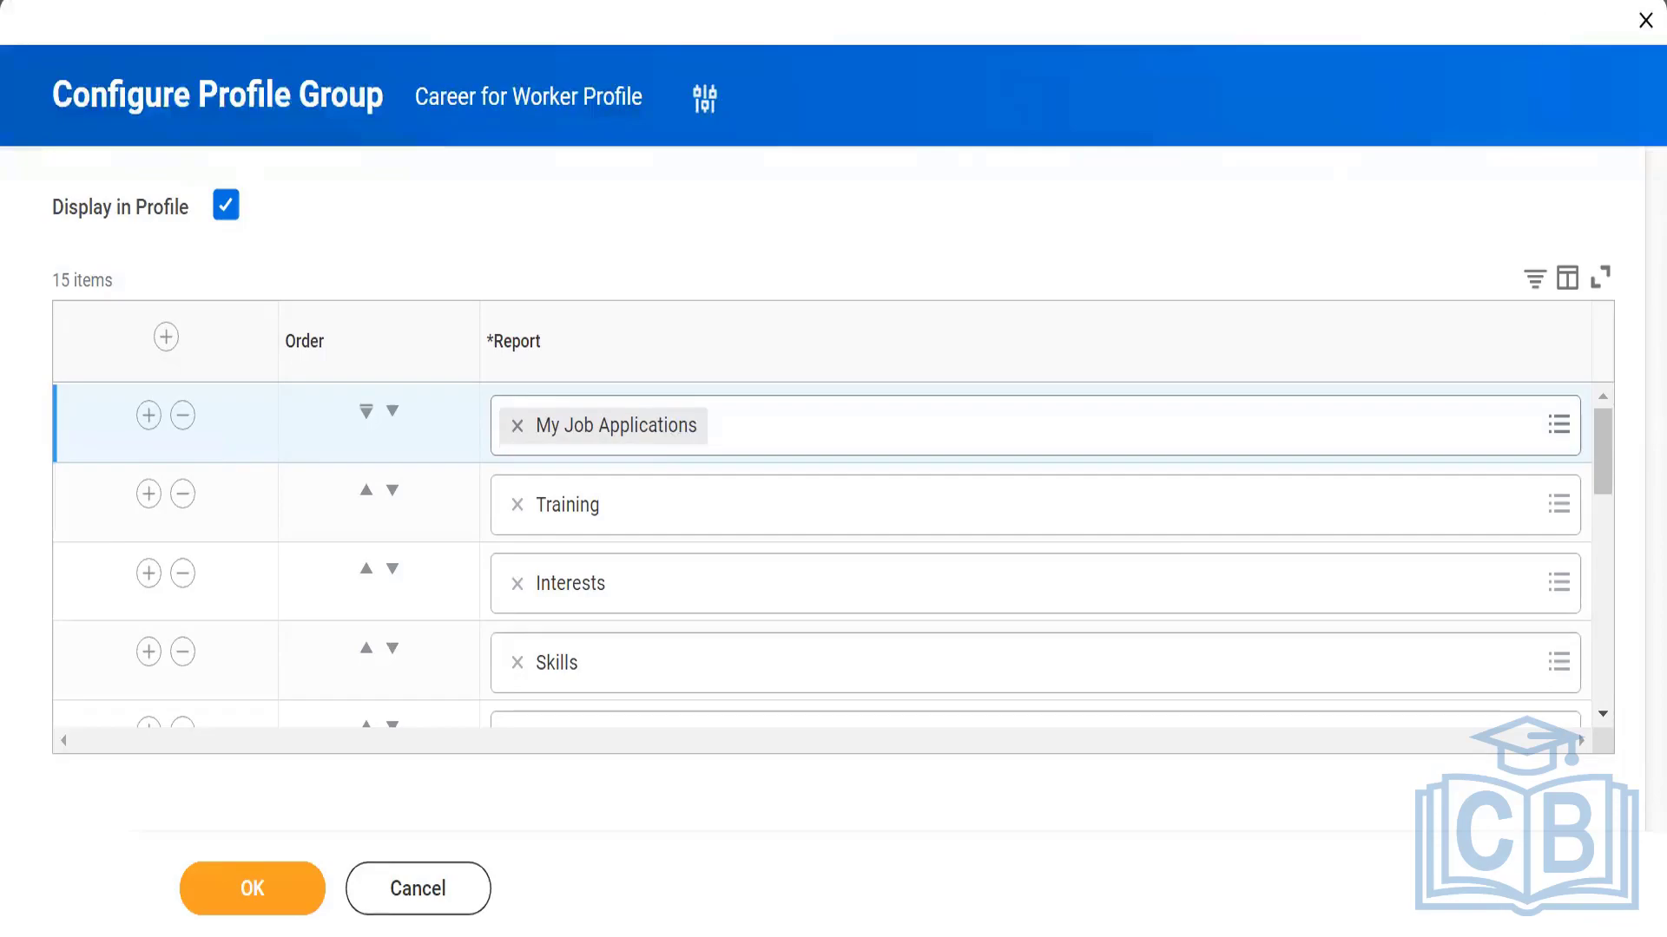
{"action": "left_click", "coordinate": [1555, 19]}
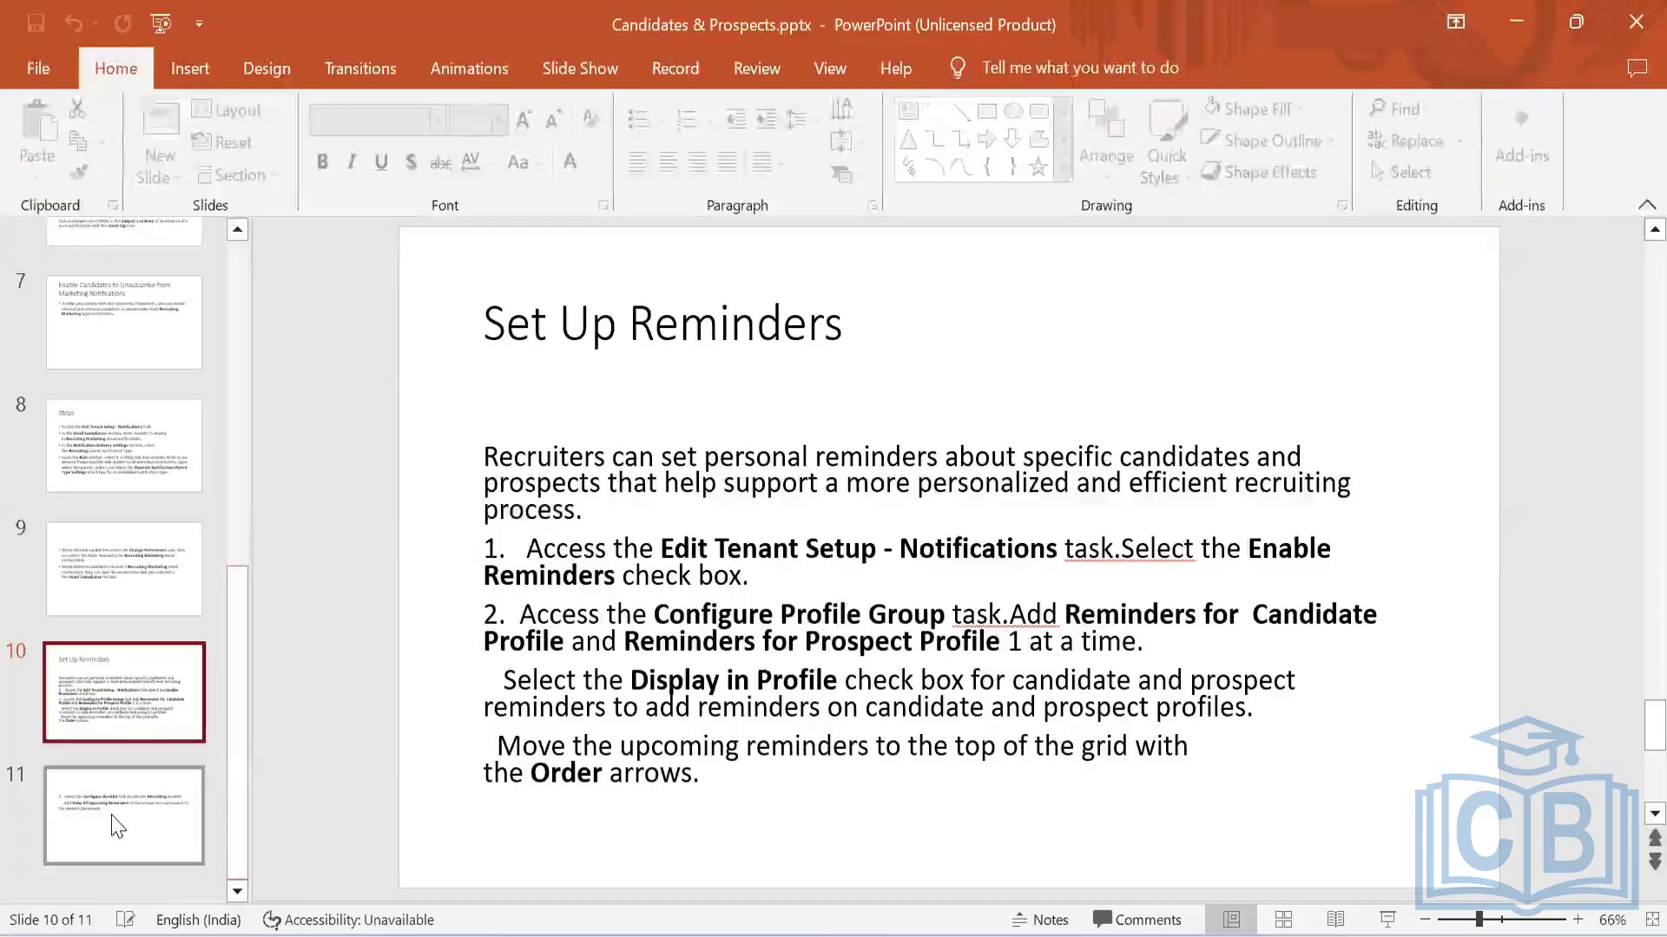
{"action": "left_click", "coordinate": [118, 827]}
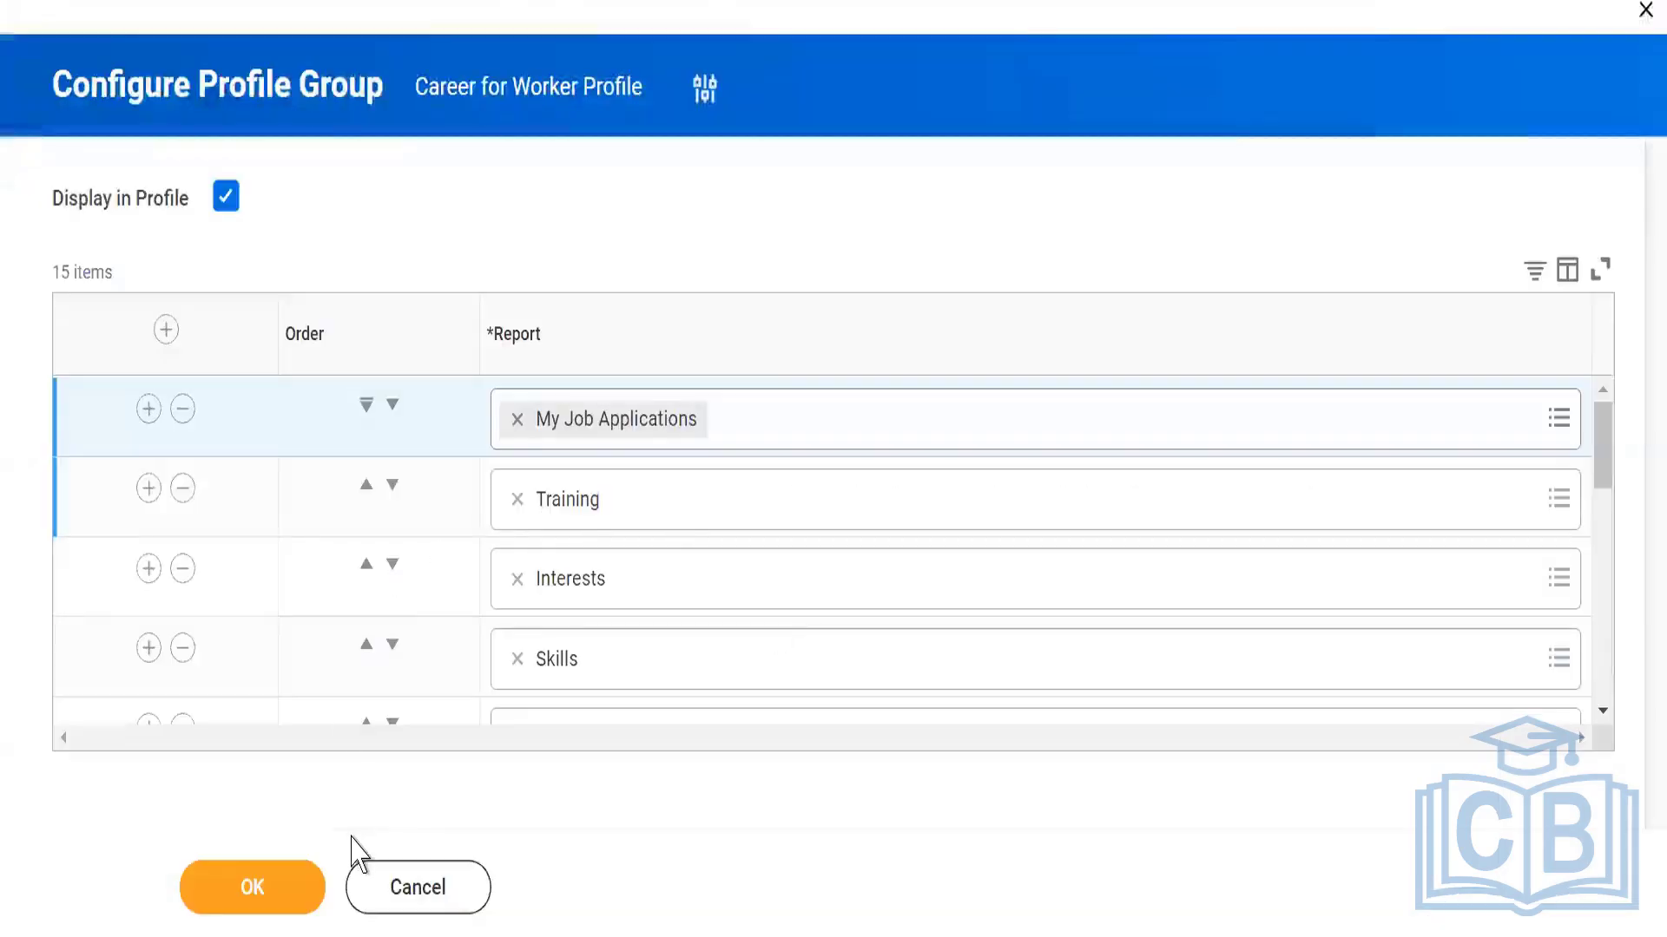
Cancel the Career for Worker Profile configuration in Workday and discard the changes made to it.
{"action": "left_click", "coordinate": [424, 887]}
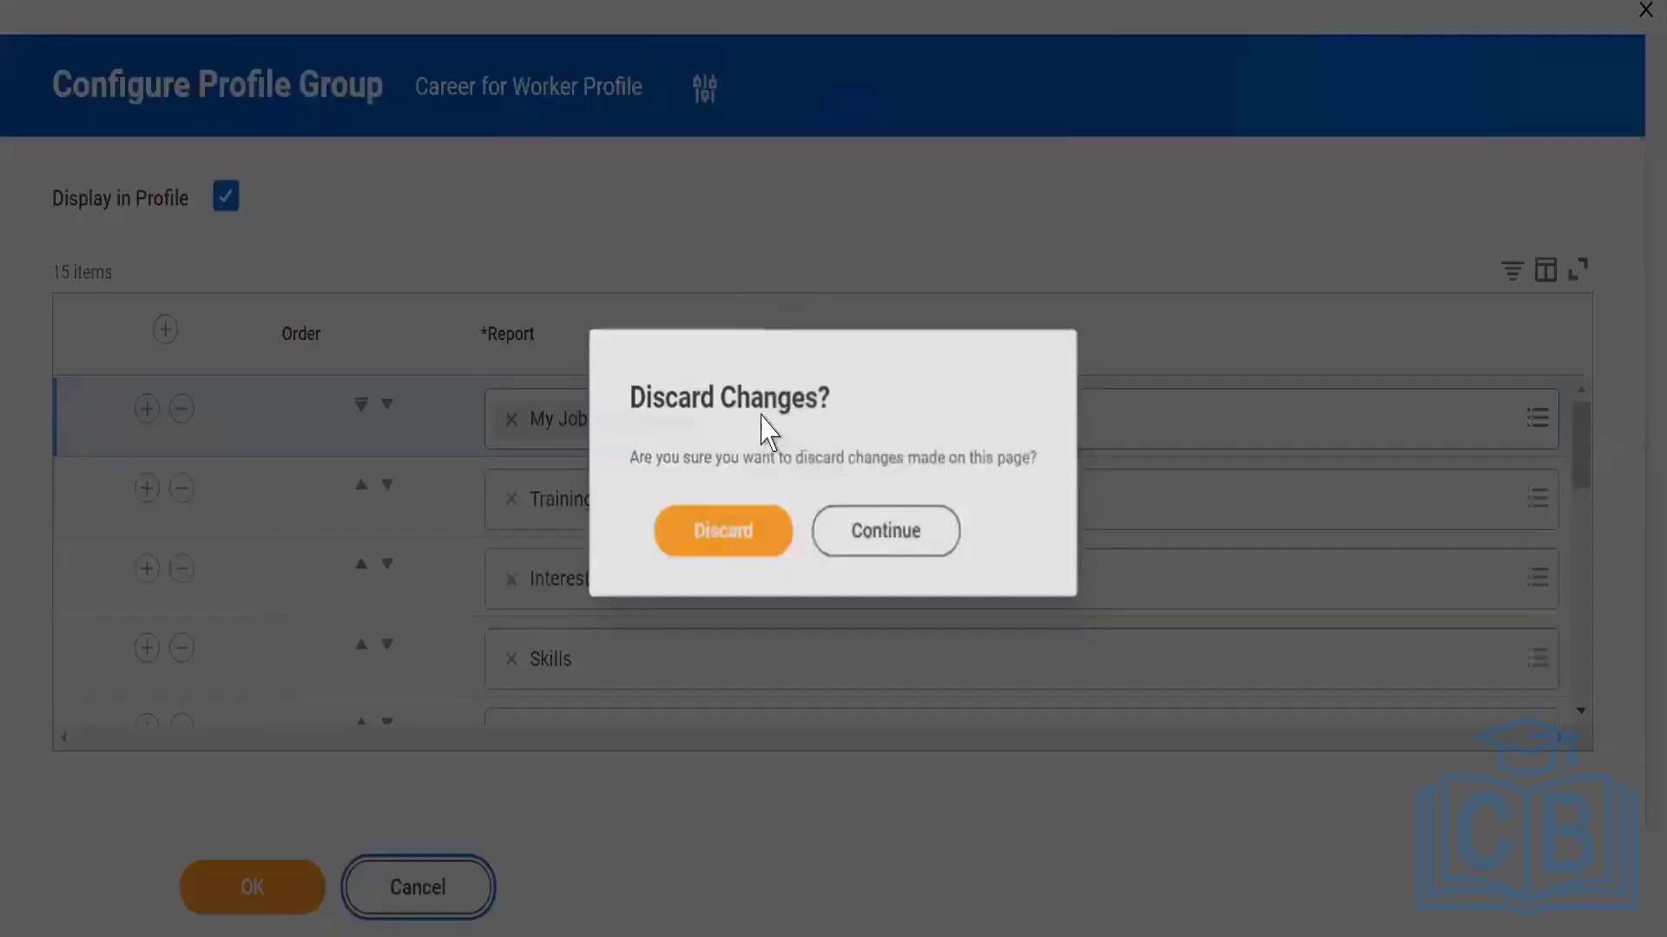
{"action": "left_click", "coordinate": [693, 538]}
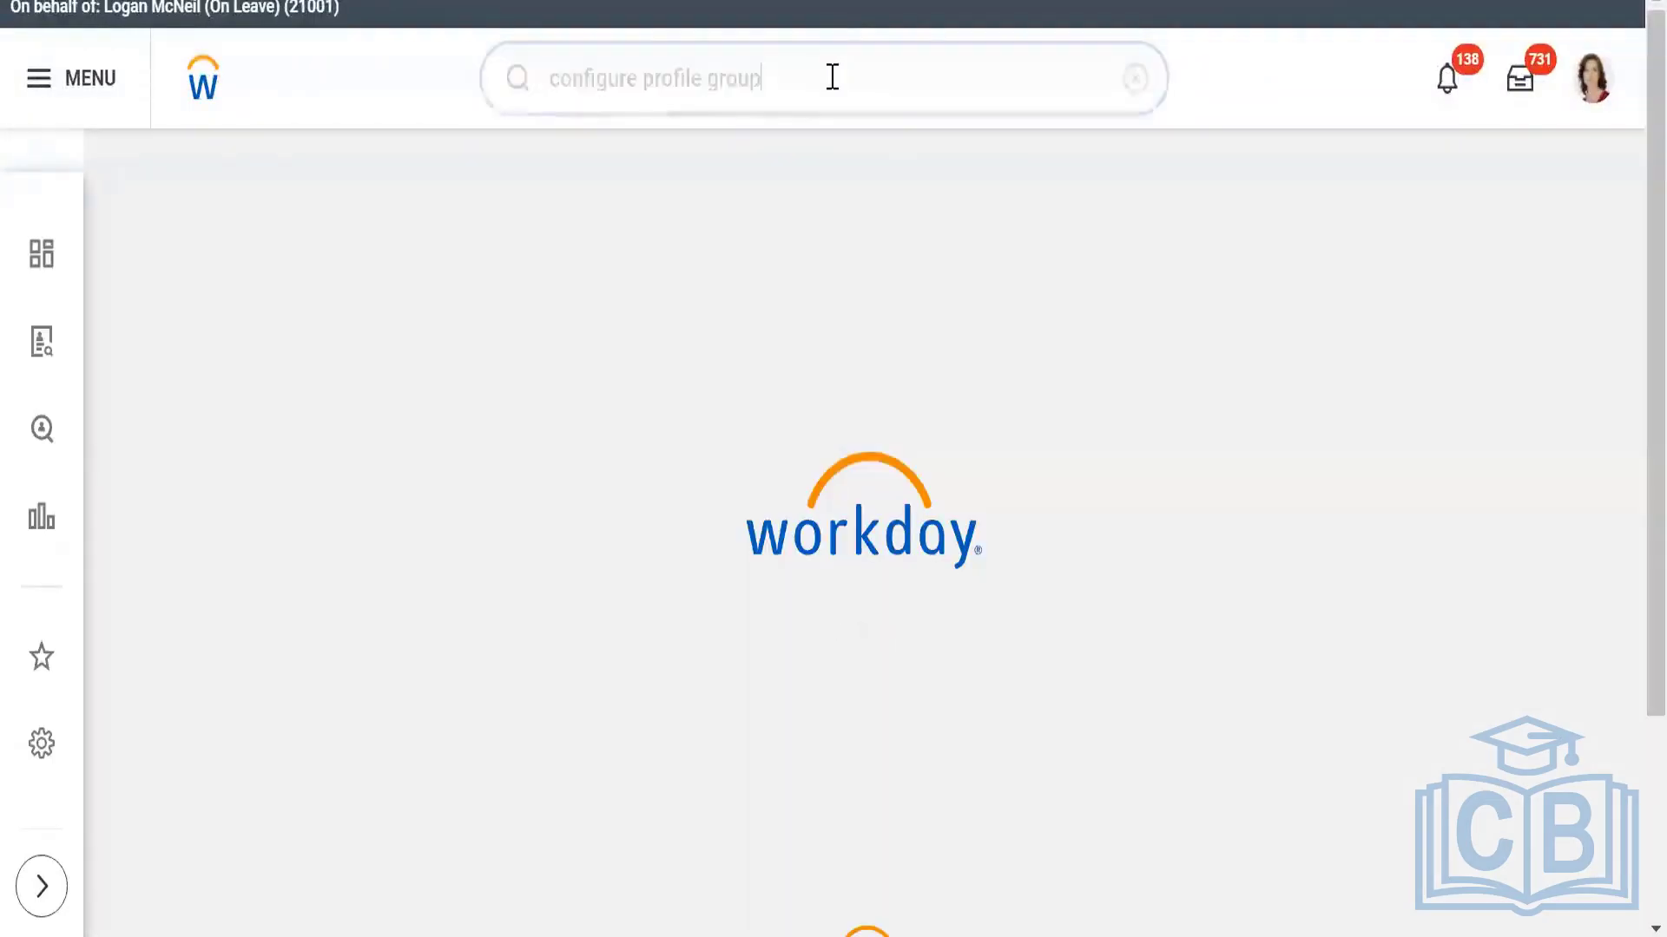
Search for "configure worklet" and open the Configure Worklet task.
{"action": "left_click", "coordinate": [832, 76]}
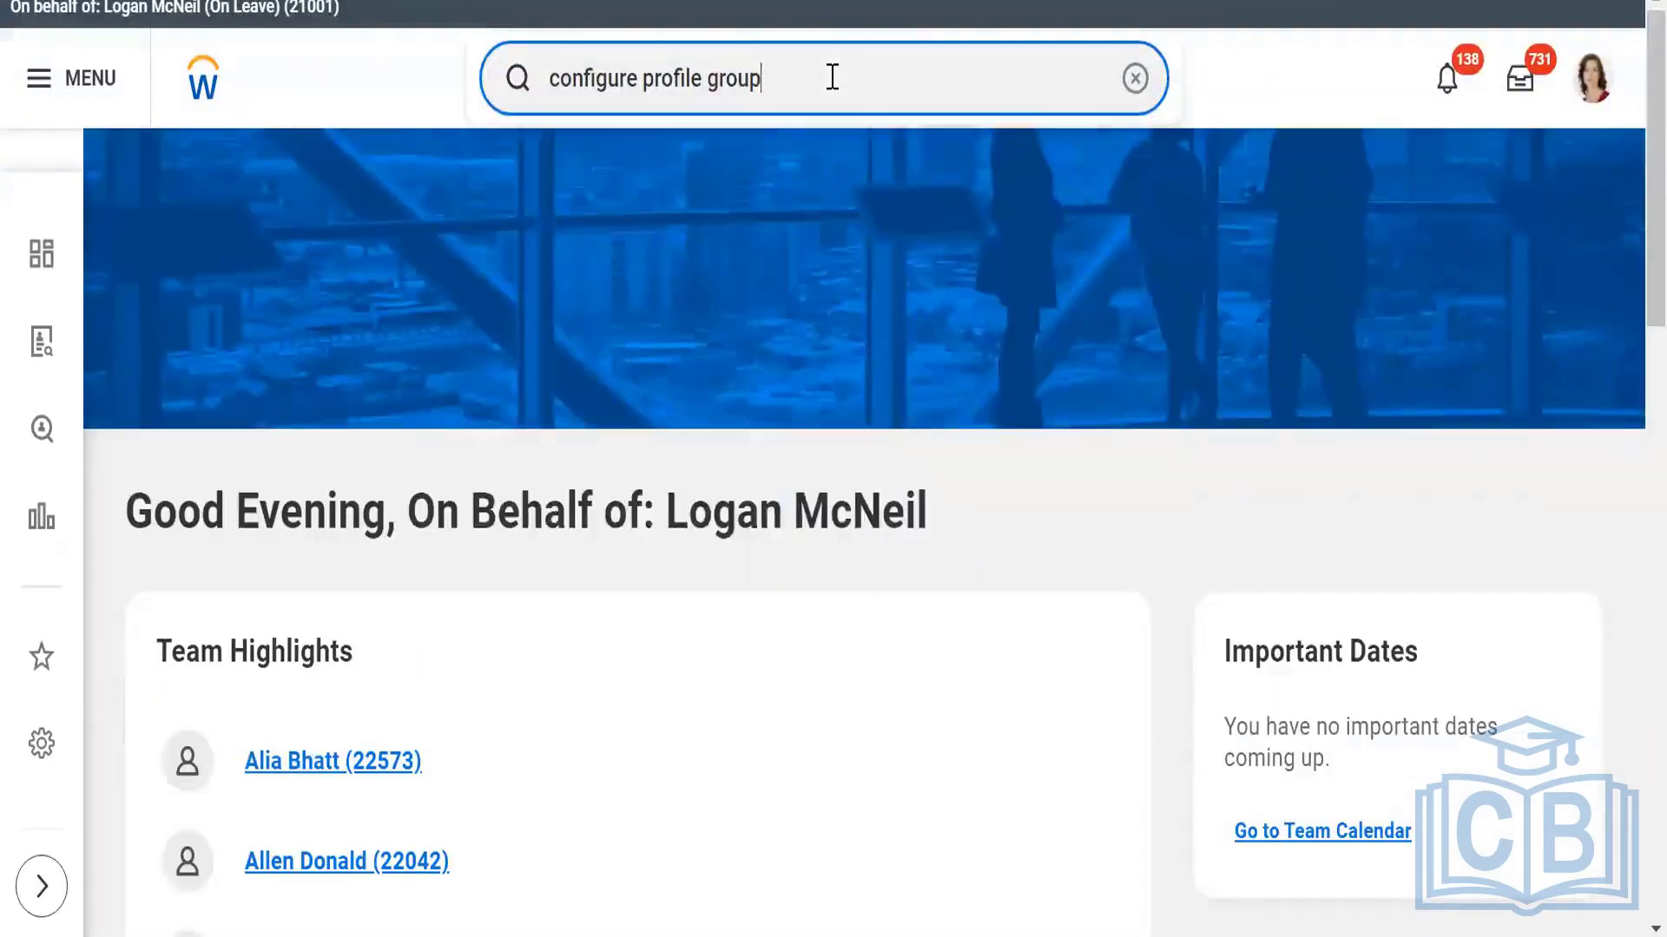
{"action": "key", "text": "BackSpace"}
{"action": "key", "text": "BackSpace"}
{"action": "key", "text": "BackSpace"}
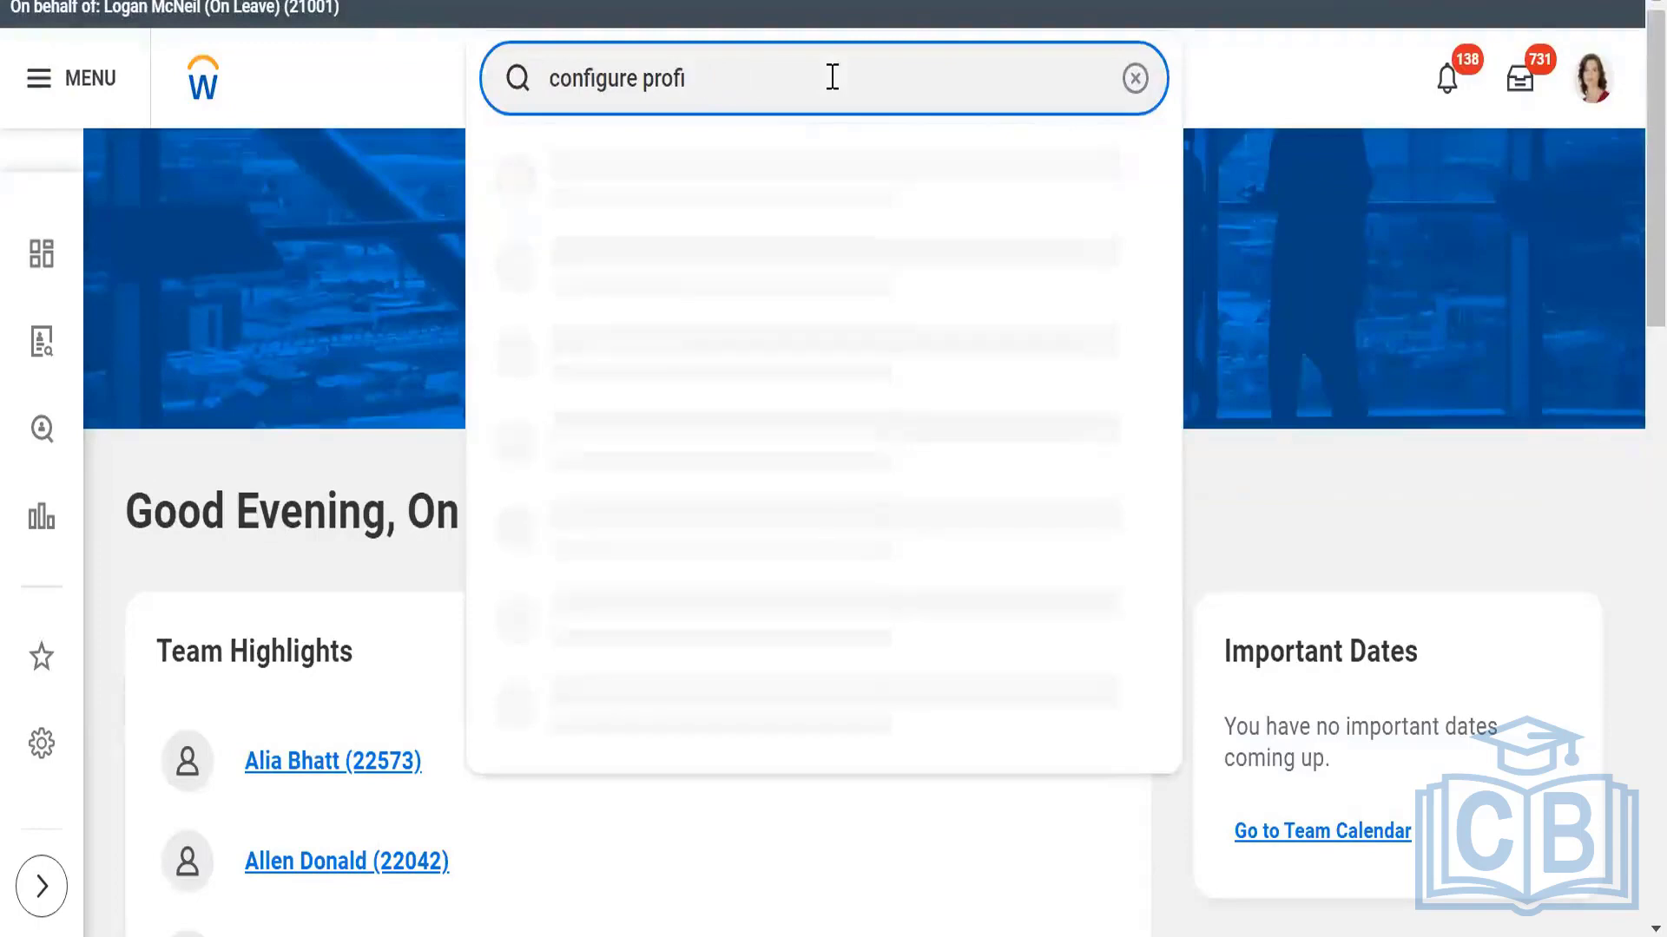
{"action": "key", "text": "BackSpace"}
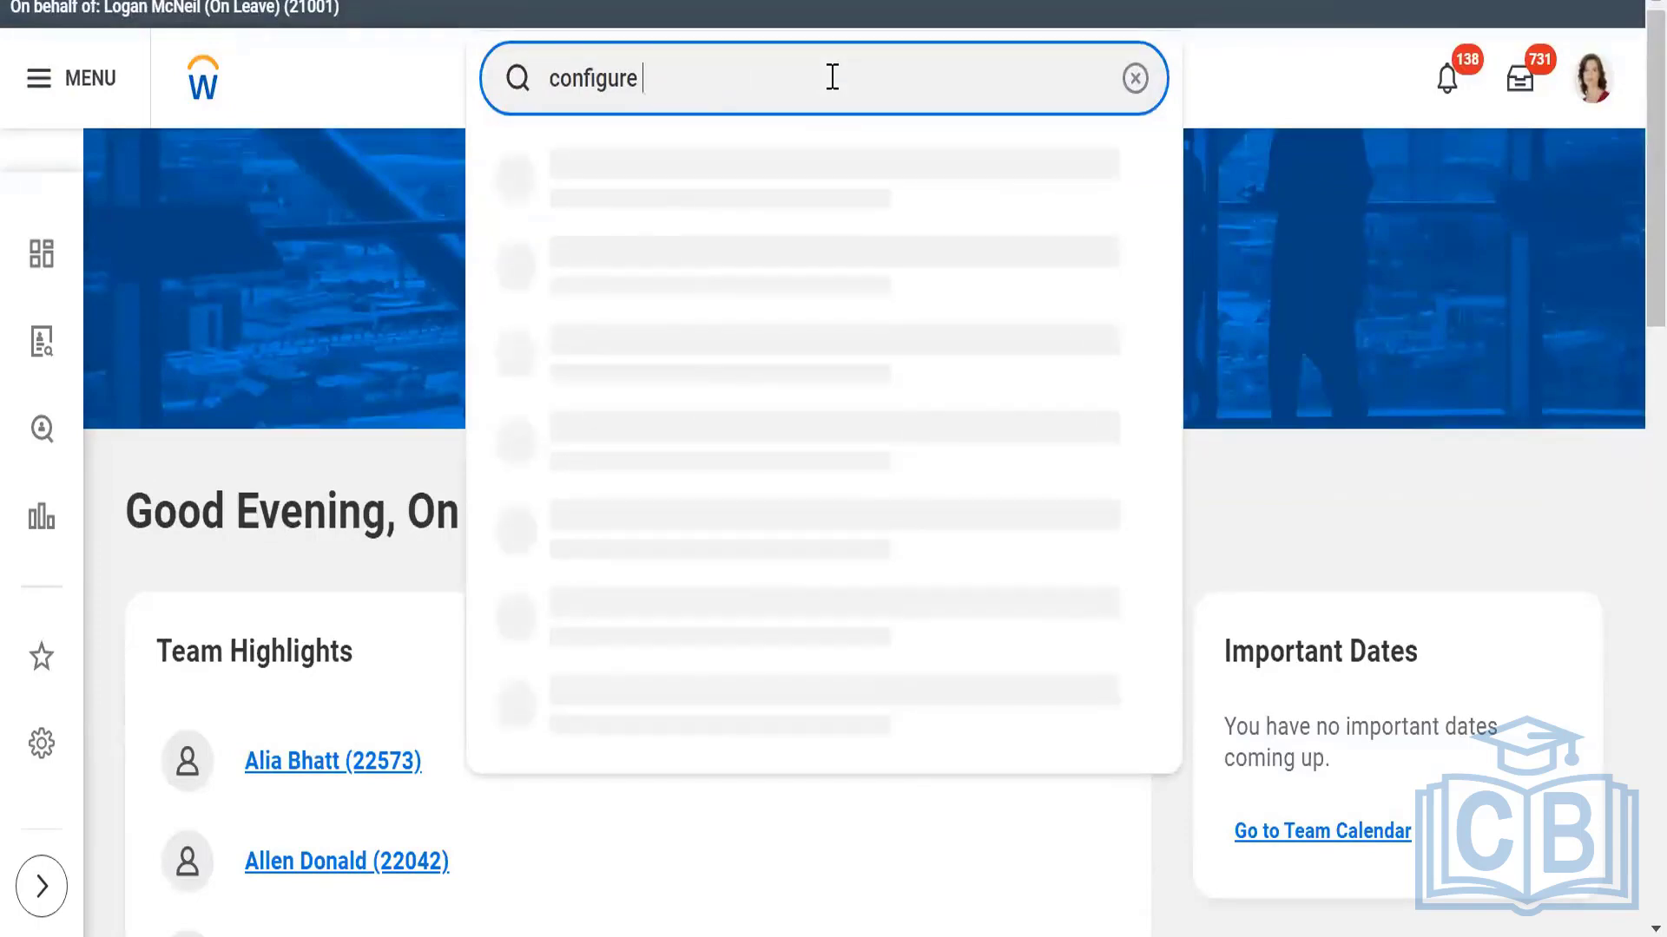
{"action": "type", "text": "worklet"}
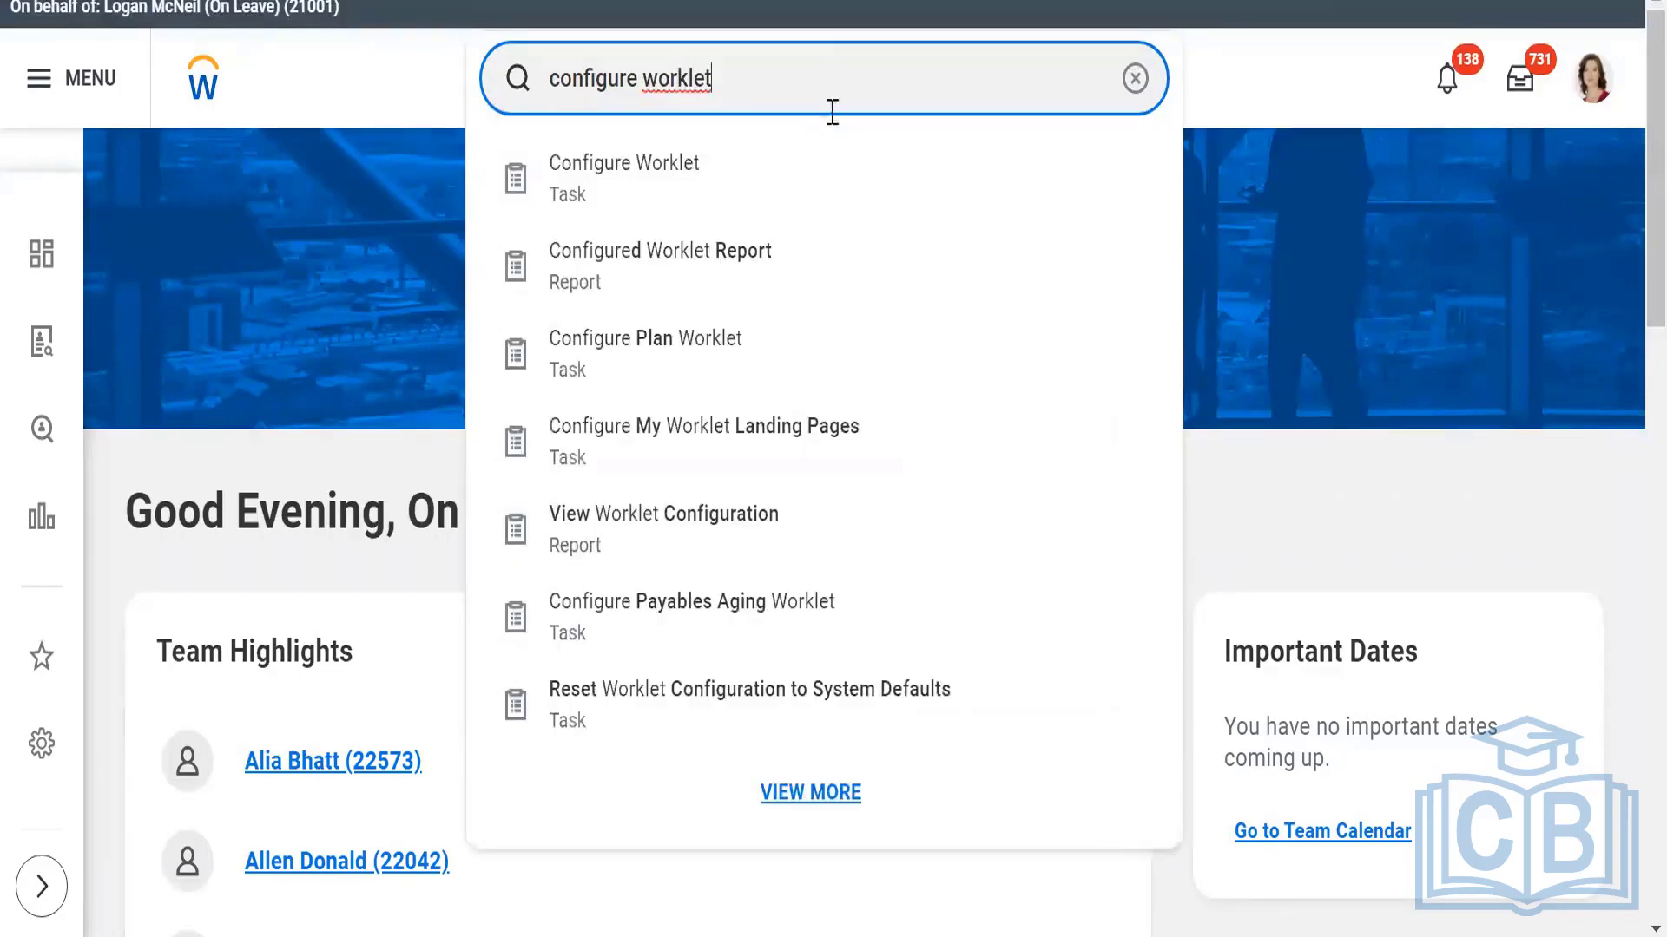
{"action": "left_click", "coordinate": [669, 165]}
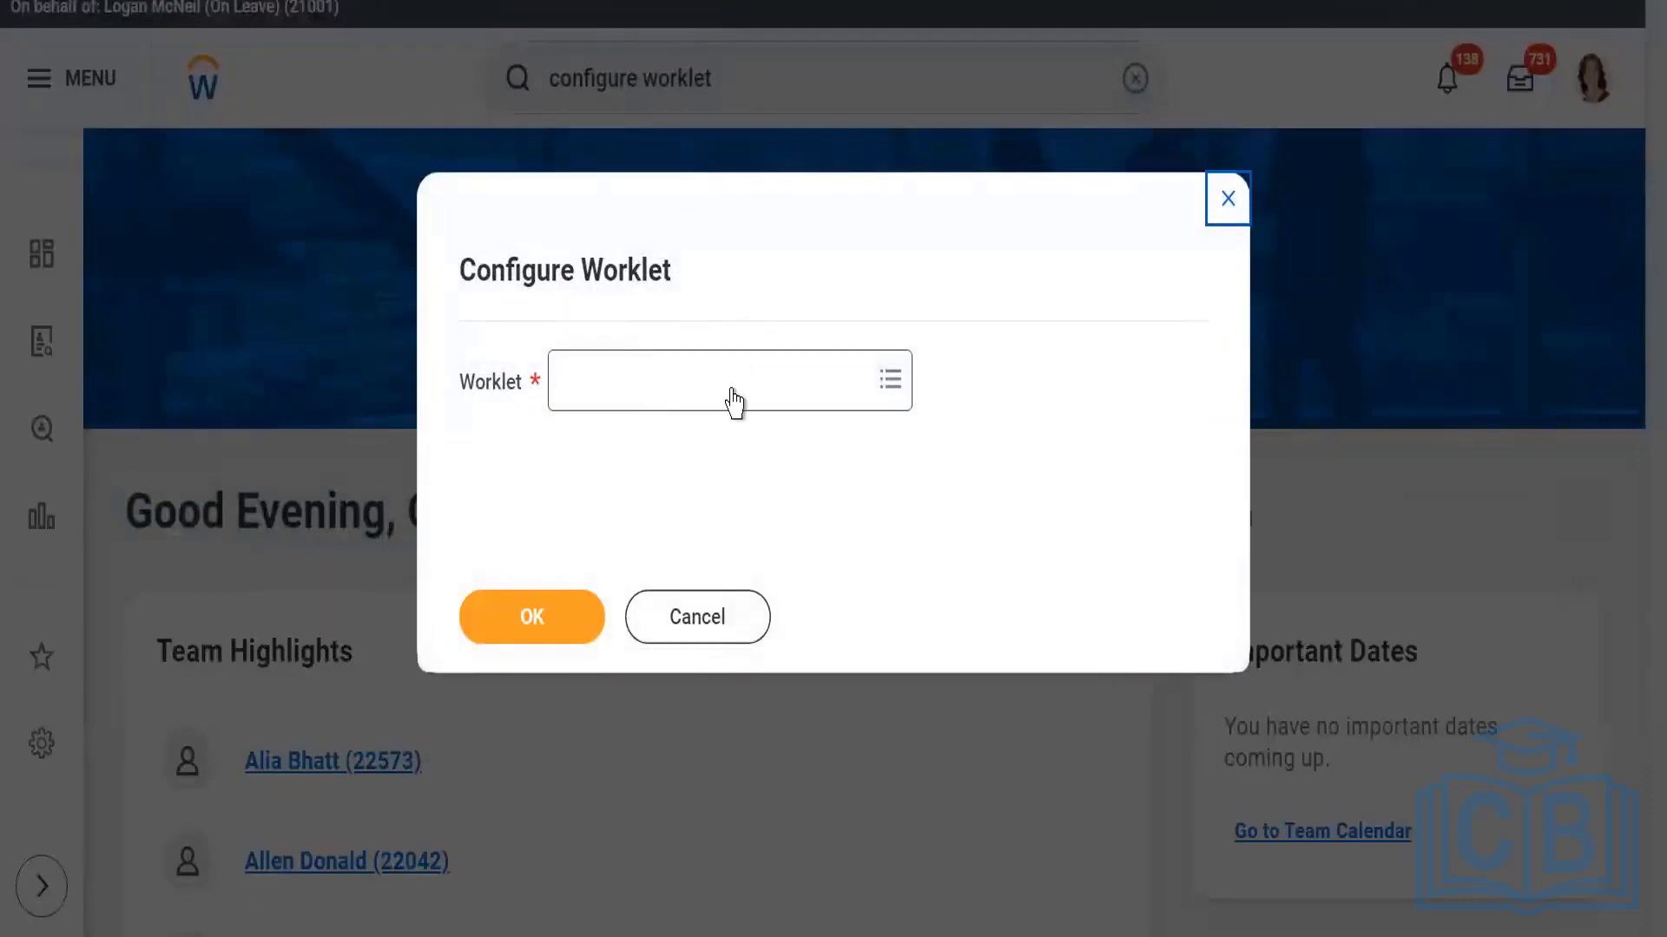
Choose Recruiting as the worklet and open its configuration.
{"action": "left_click", "coordinate": [733, 390]}
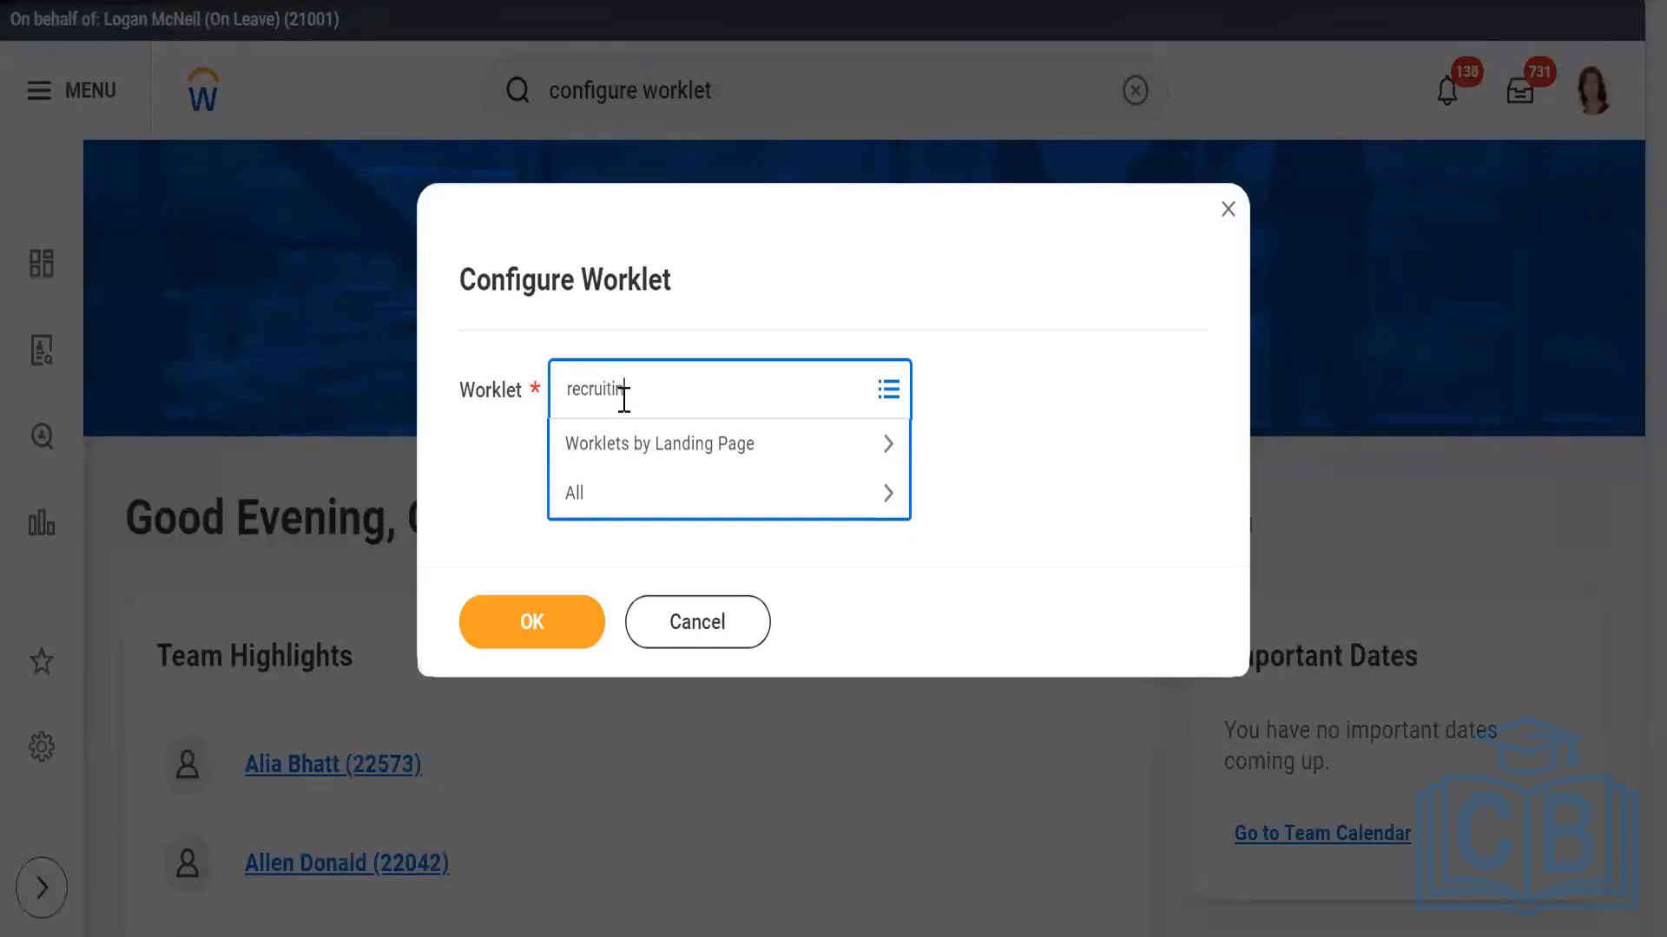
{"action": "key", "text": "Return"}
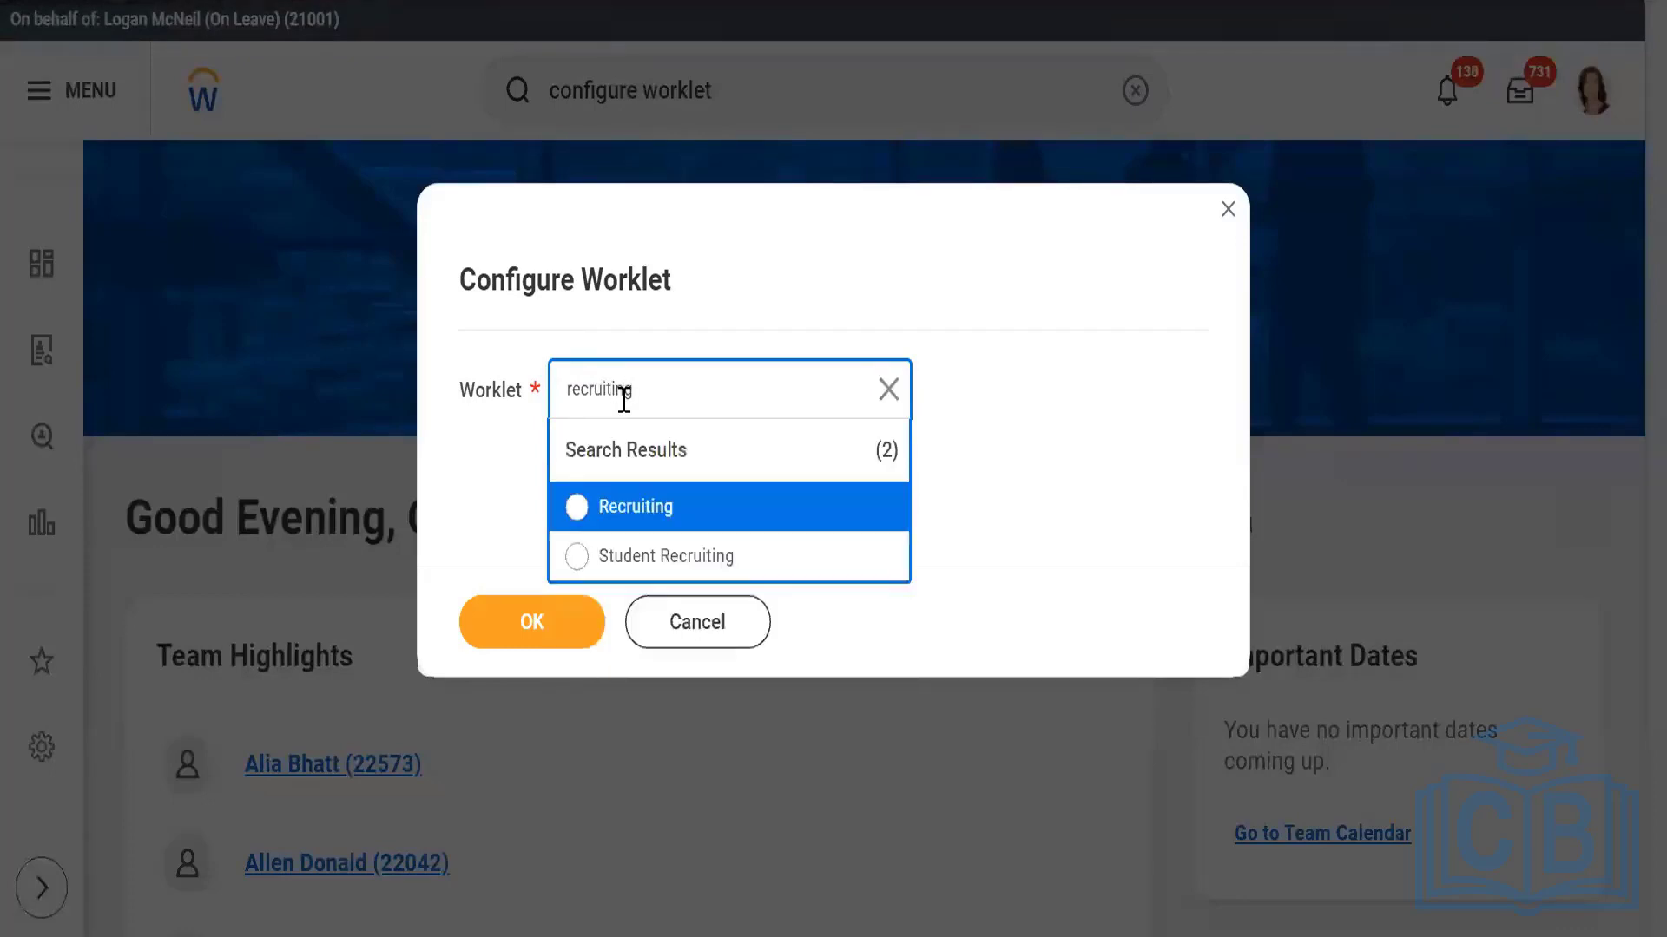
{"action": "left_click", "coordinate": [644, 509]}
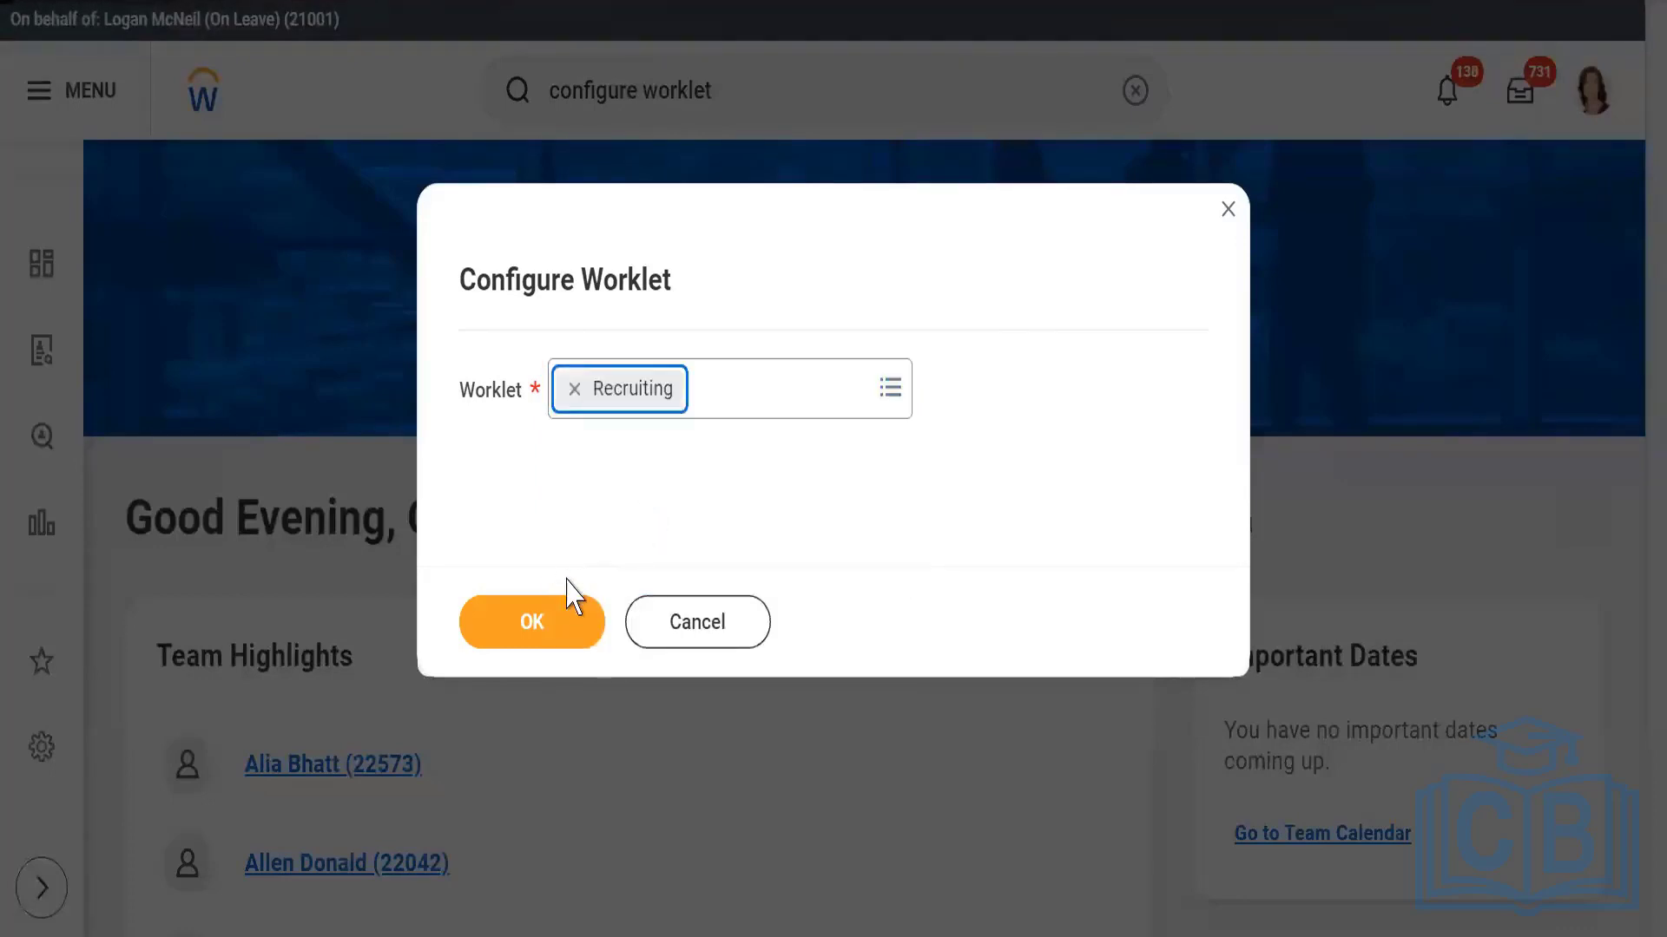
{"action": "left_click", "coordinate": [544, 621]}
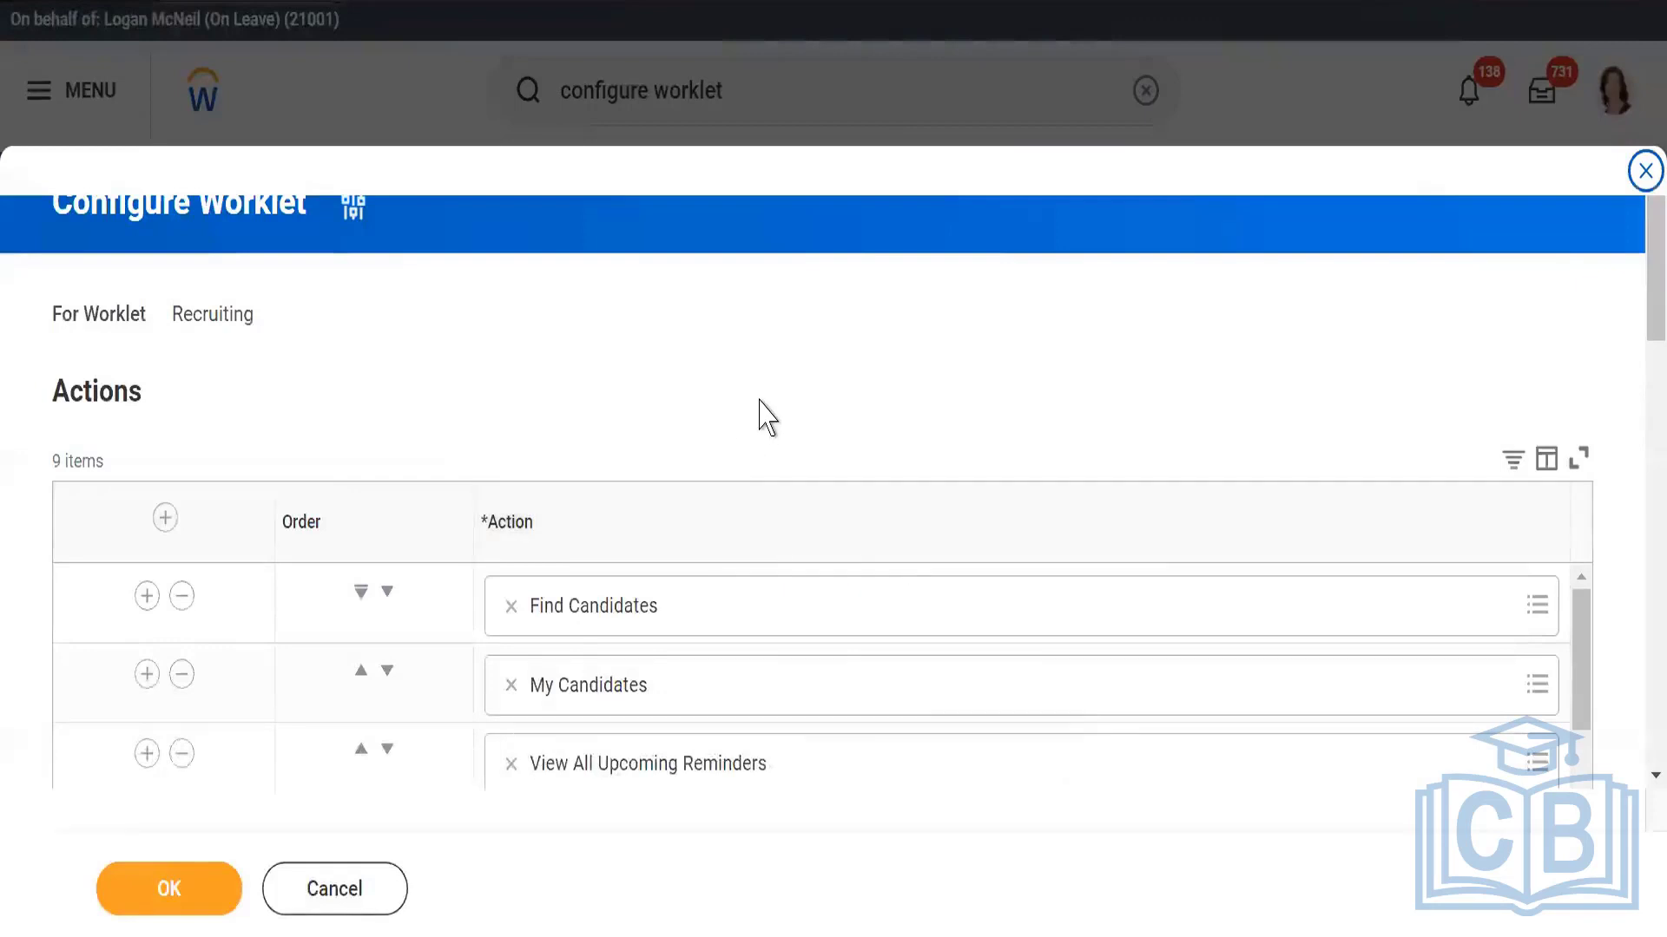
Look through all the actions configured for the Recruiting worklet and cancel the configuration without saving.
{"action": "scroll", "coordinate": [763, 353], "scroll_direction": "down", "scroll_amount": 3}
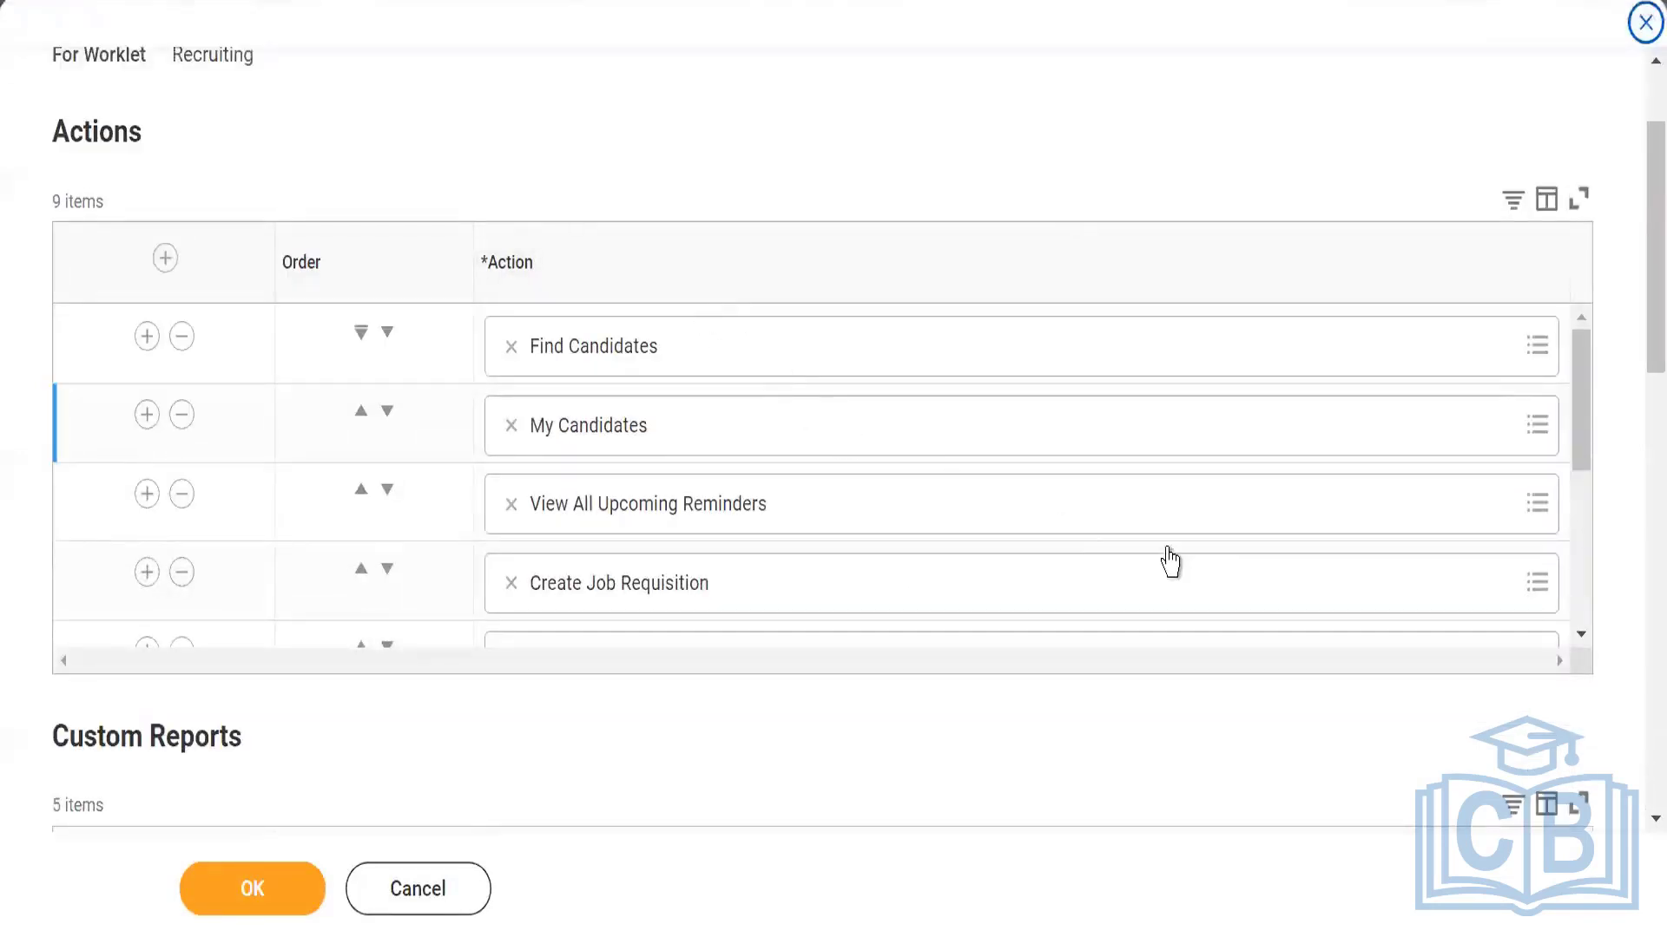
{"action": "scroll", "coordinate": [1034, 565], "scroll_direction": "up", "scroll_amount": 2}
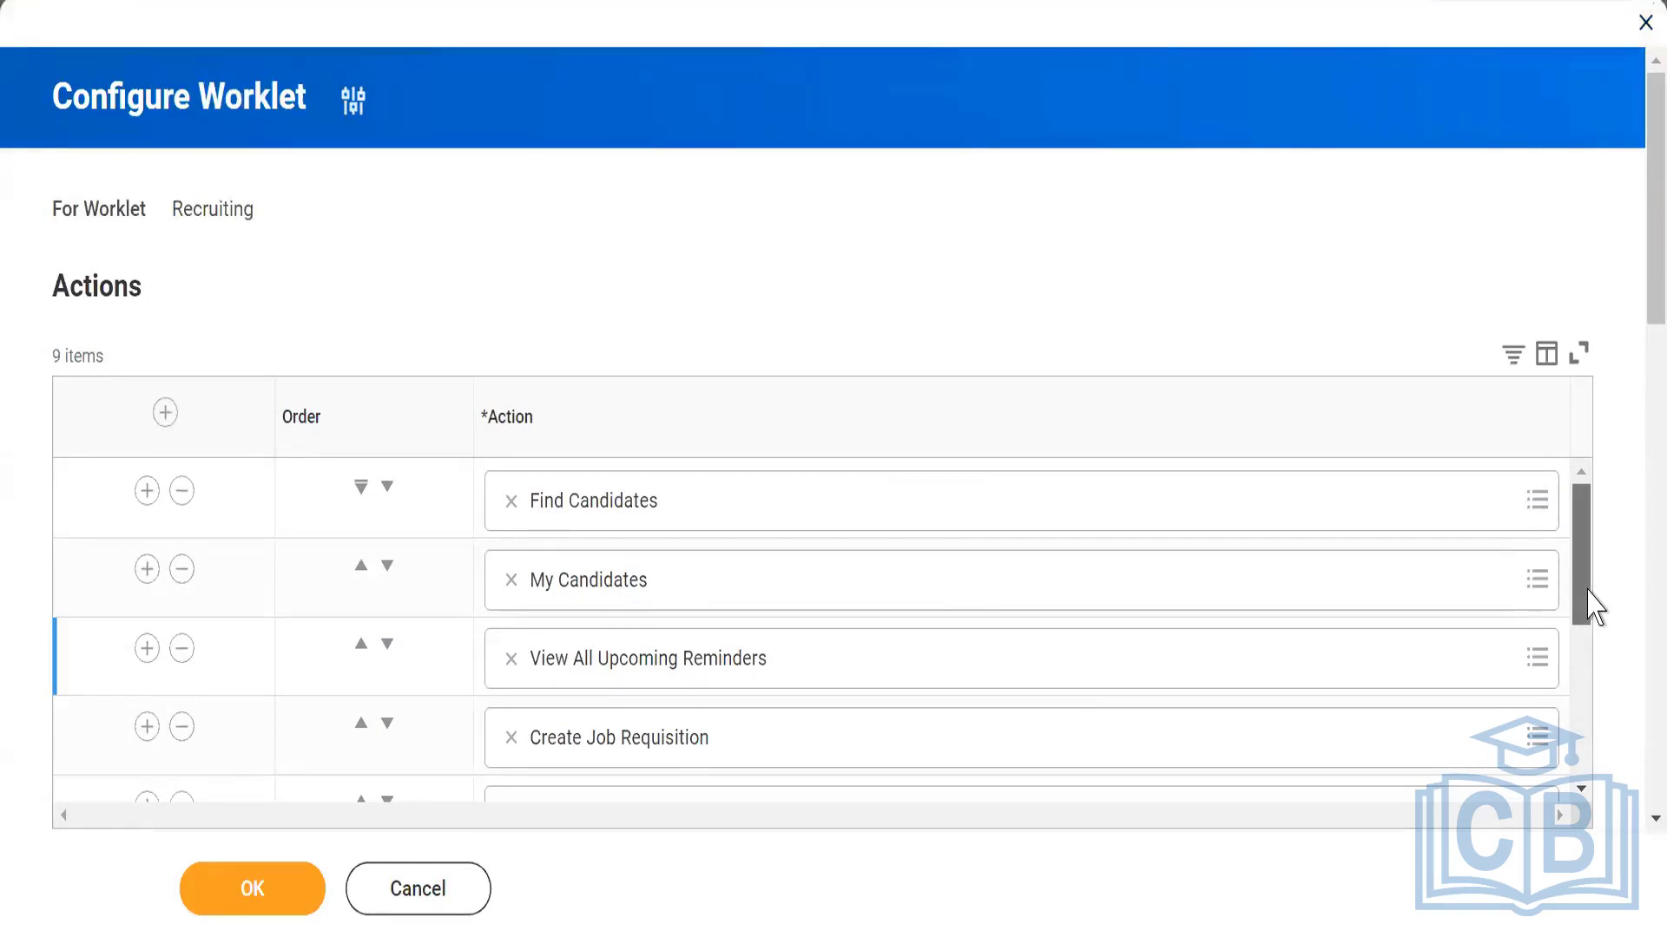
{"action": "left_click_drag", "start_coordinate": [1588, 592], "coordinate": [1573, 785]}
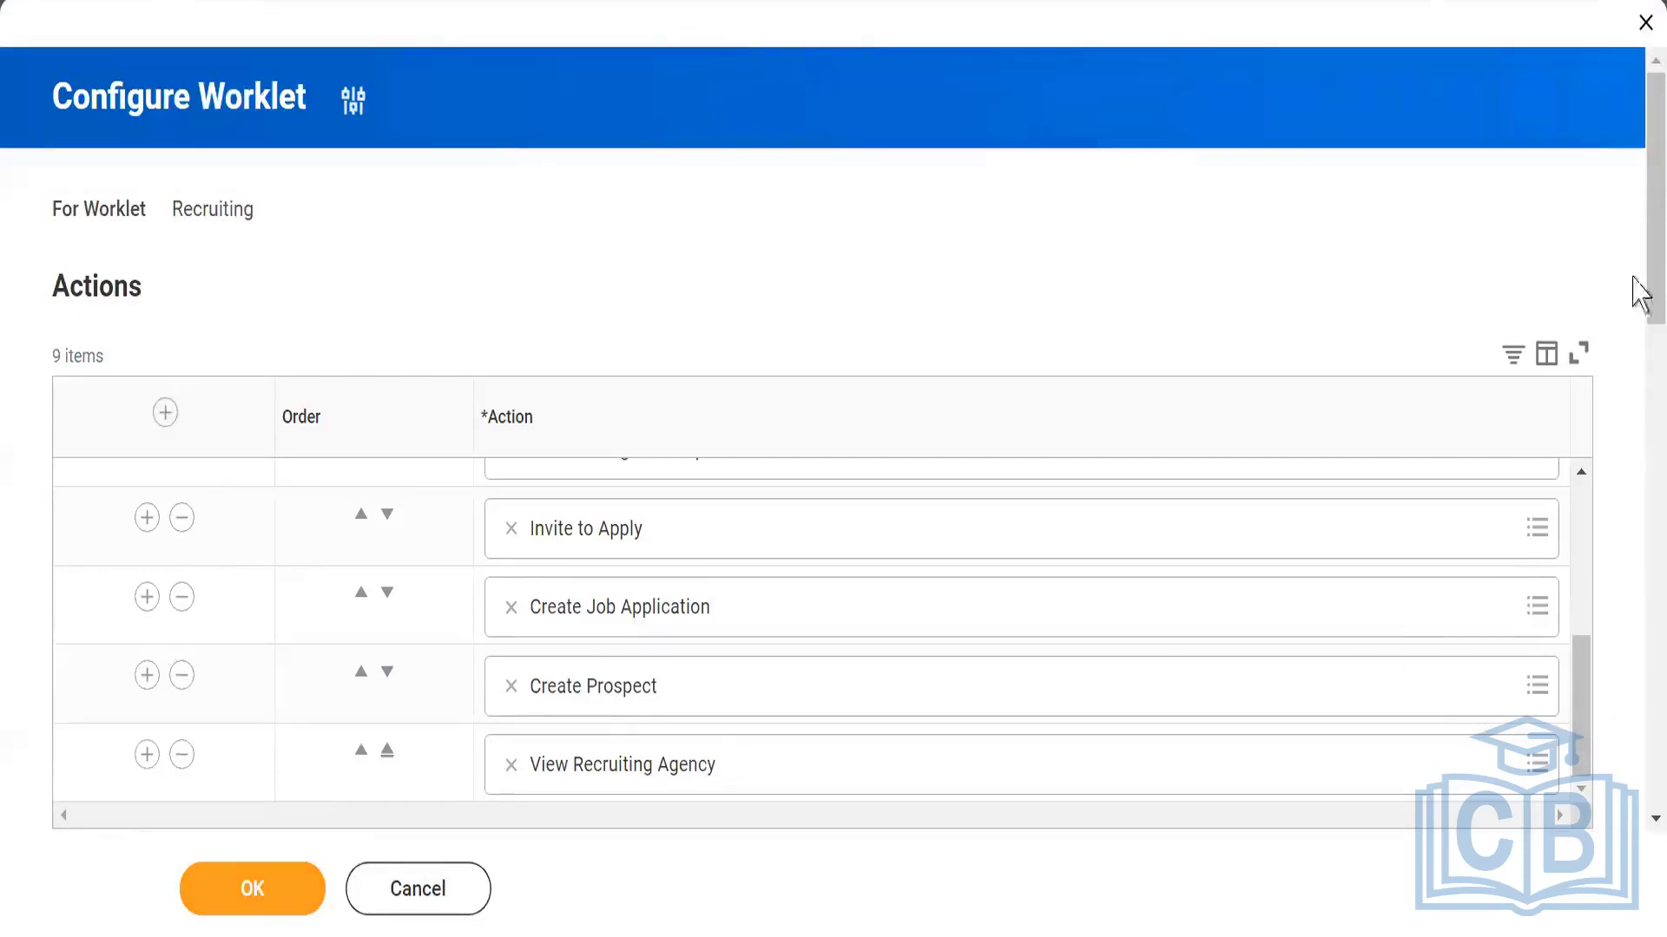
{"action": "left_click", "coordinate": [415, 899]}
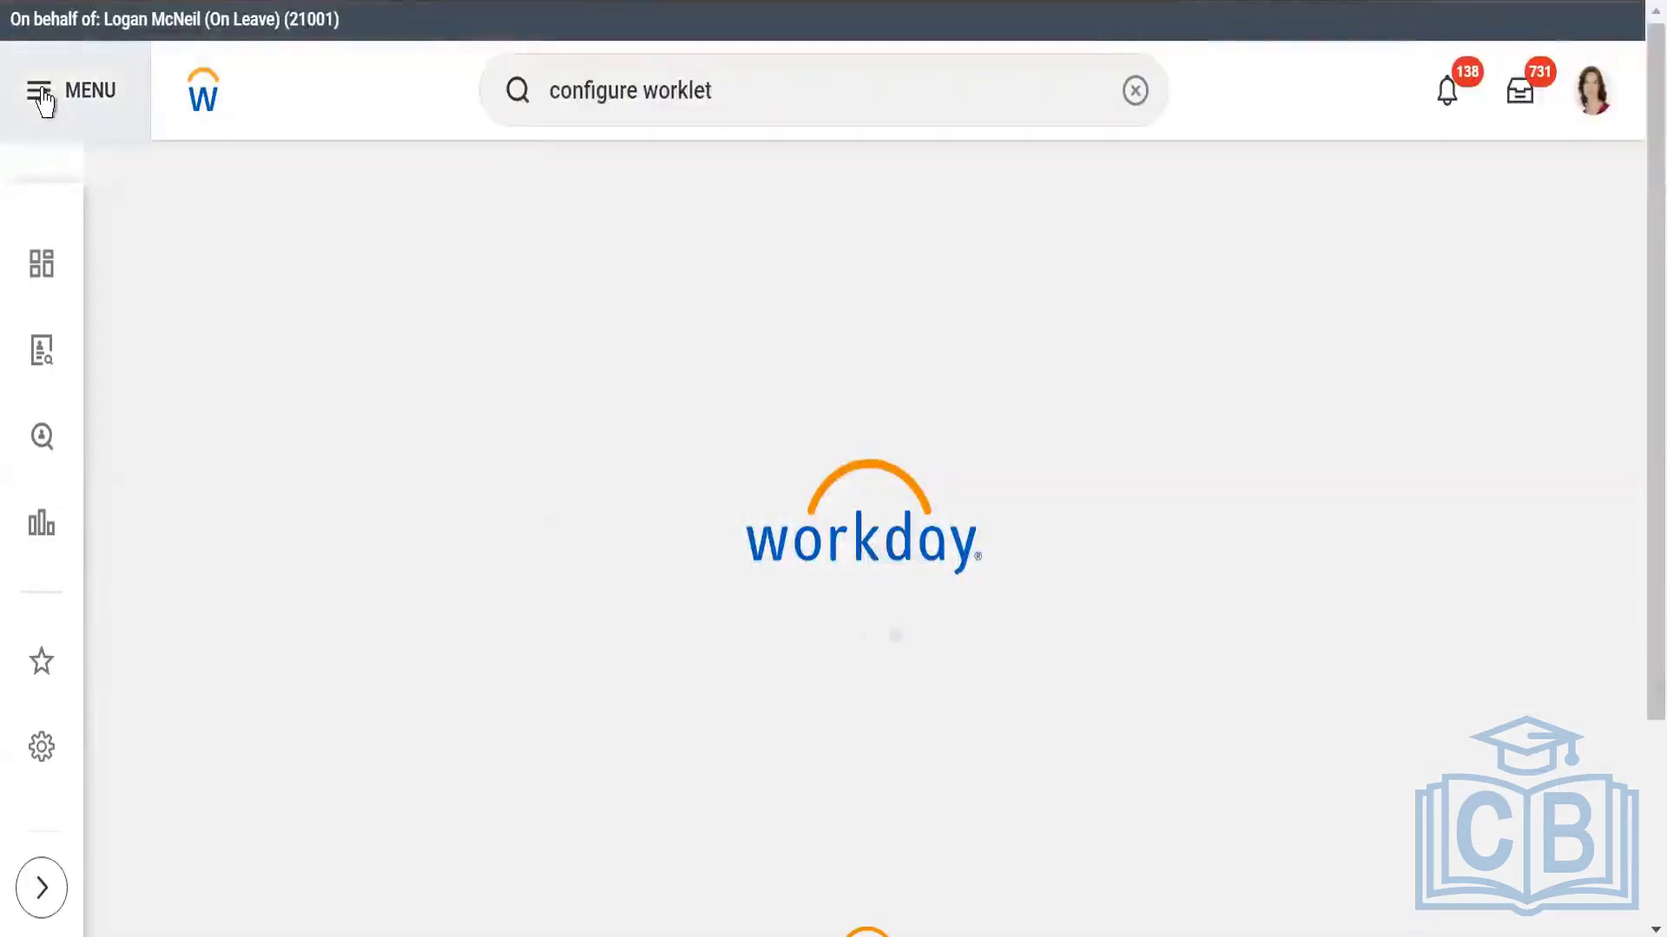
Examine the shortcuts and the full list of apps available to the proxied worker, and close the list.
{"action": "left_click", "coordinate": [45, 98]}
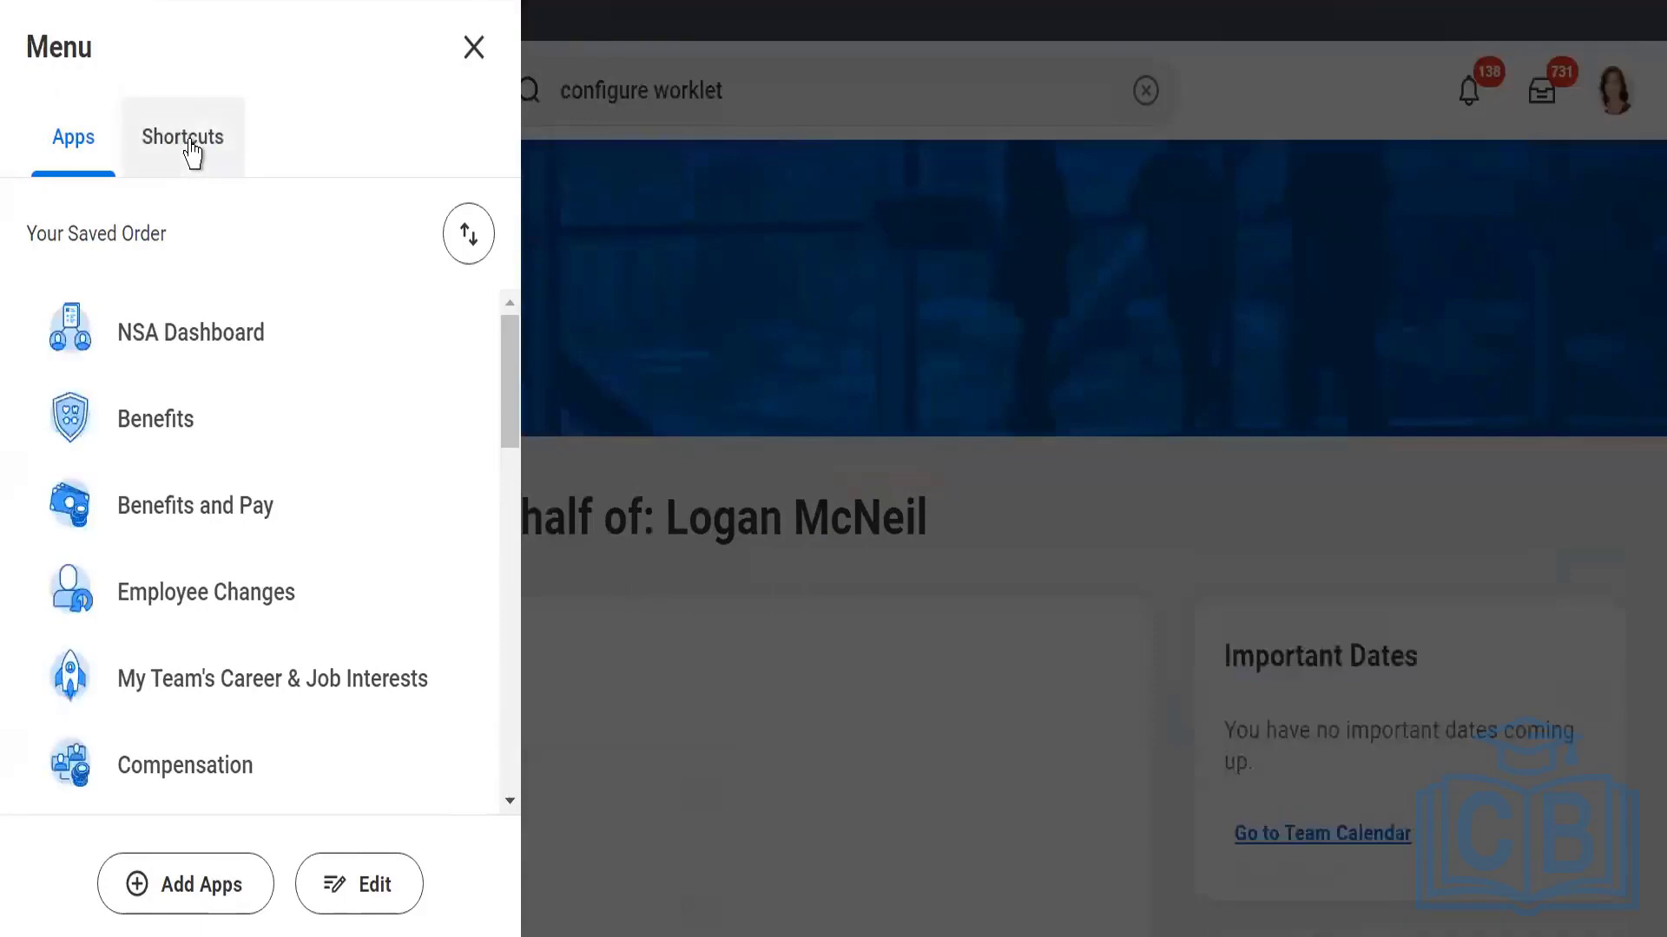
{"action": "left_click", "coordinate": [198, 155]}
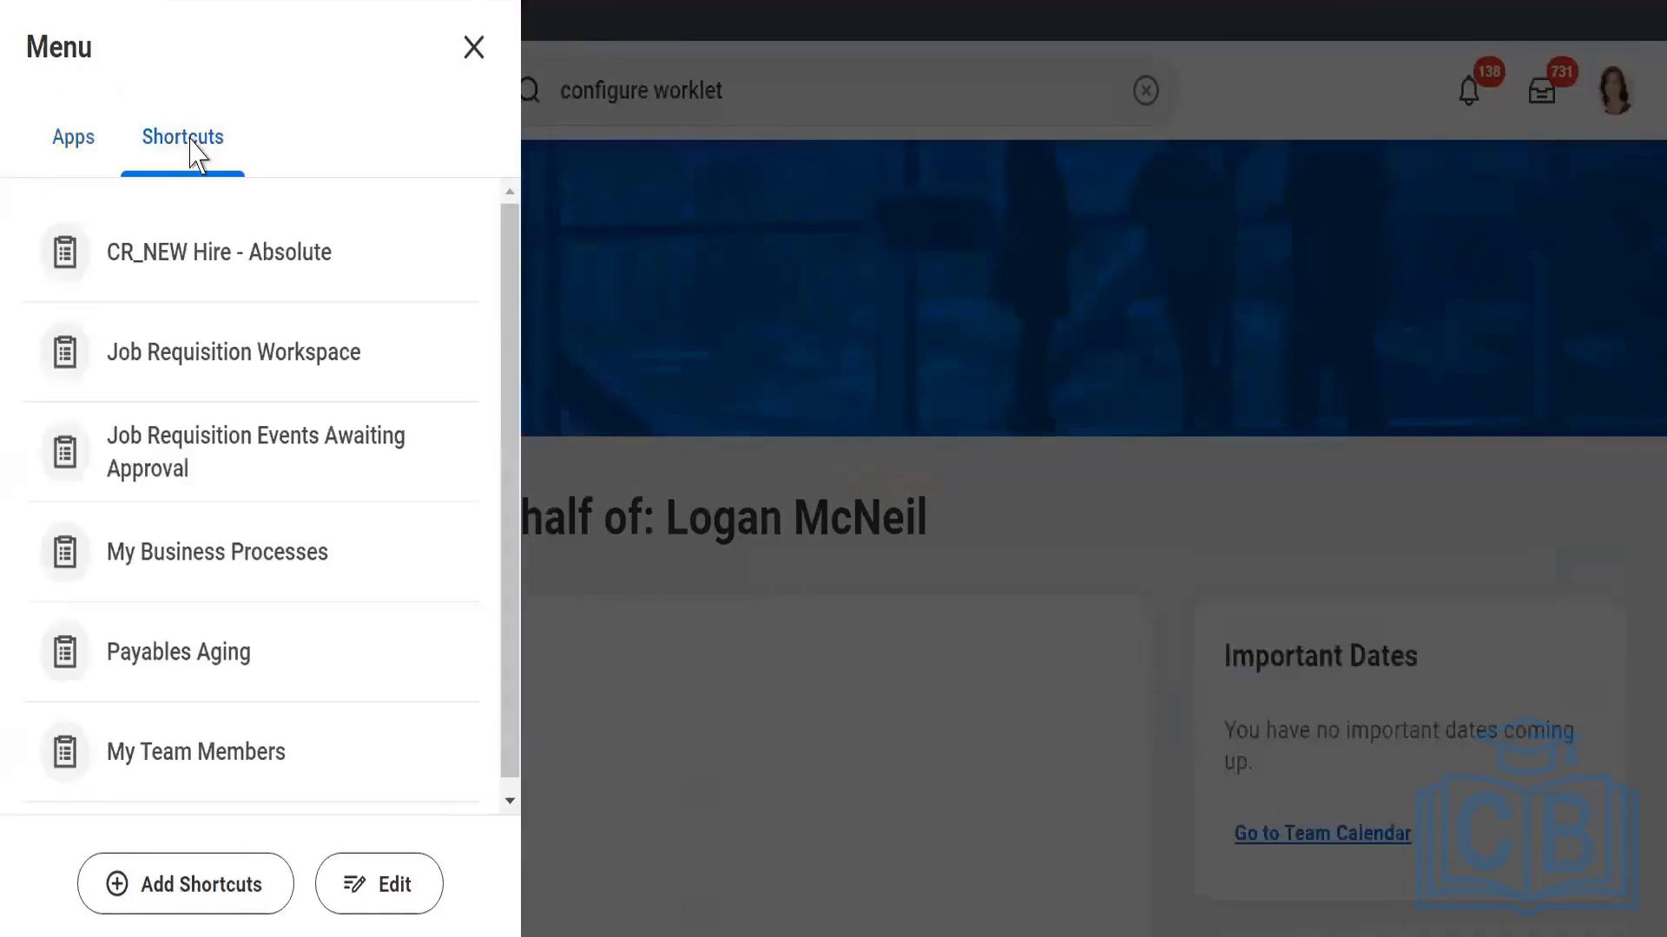
{"action": "left_click", "coordinate": [62, 157]}
{"action": "scroll", "coordinate": [227, 521], "scroll_direction": "down", "scroll_amount": 7}
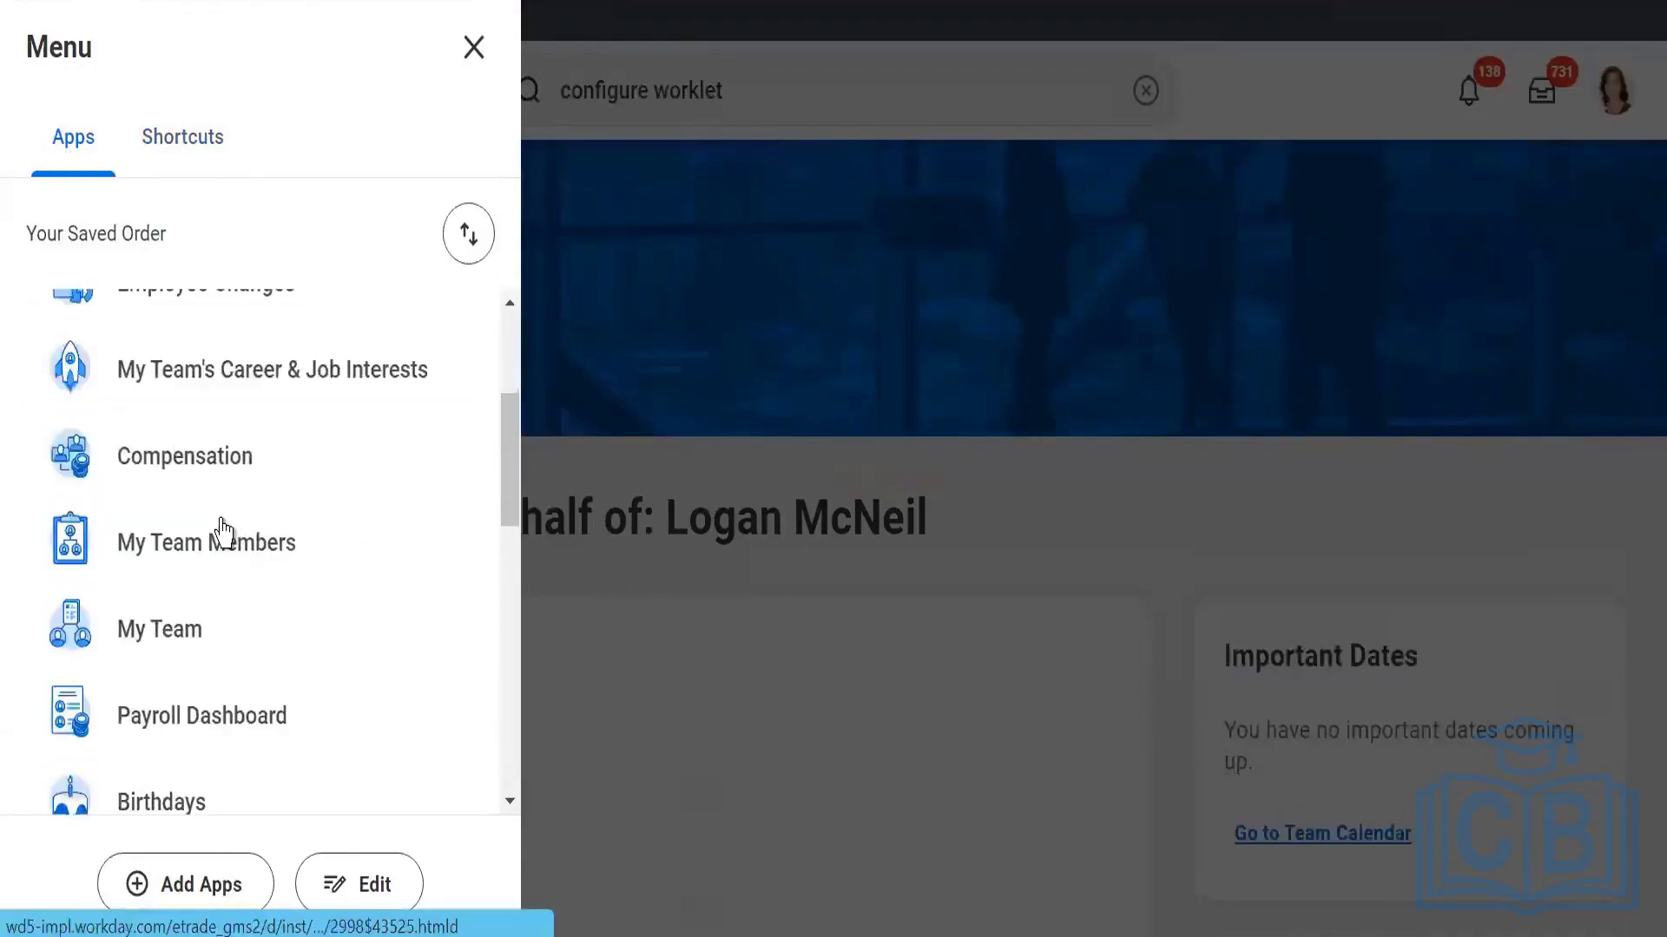
{"action": "scroll", "coordinate": [223, 534], "scroll_direction": "down", "scroll_amount": 4}
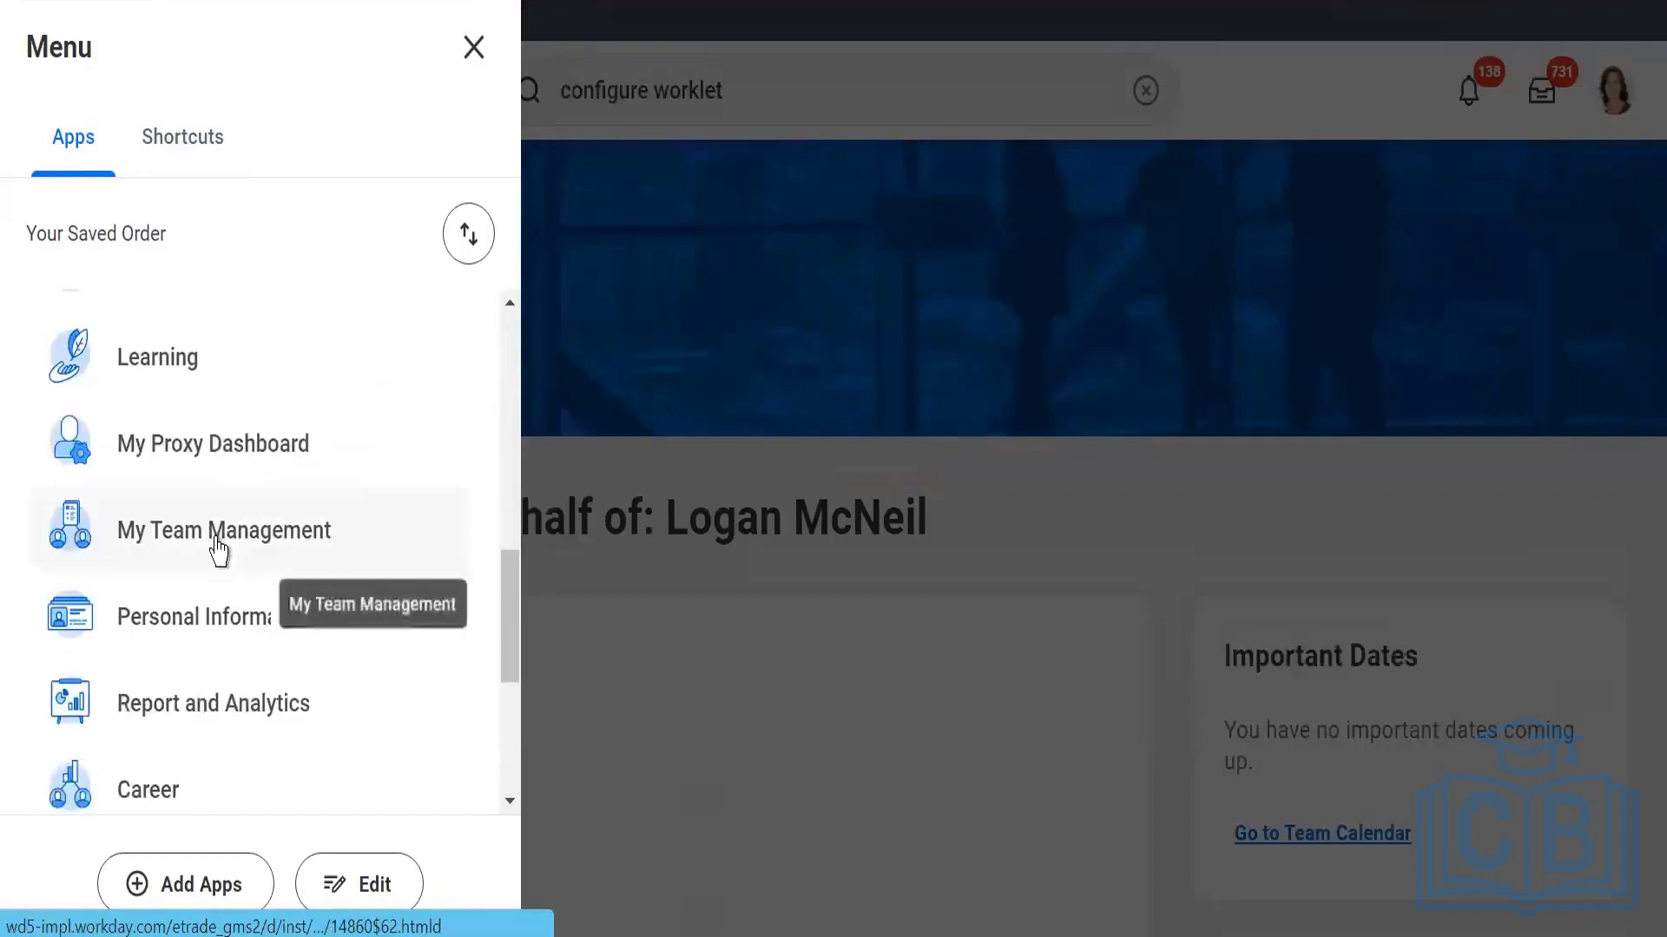
{"action": "scroll", "coordinate": [220, 543], "scroll_direction": "down", "scroll_amount": 3}
{"action": "scroll", "coordinate": [219, 547], "scroll_direction": "up", "scroll_amount": 2}
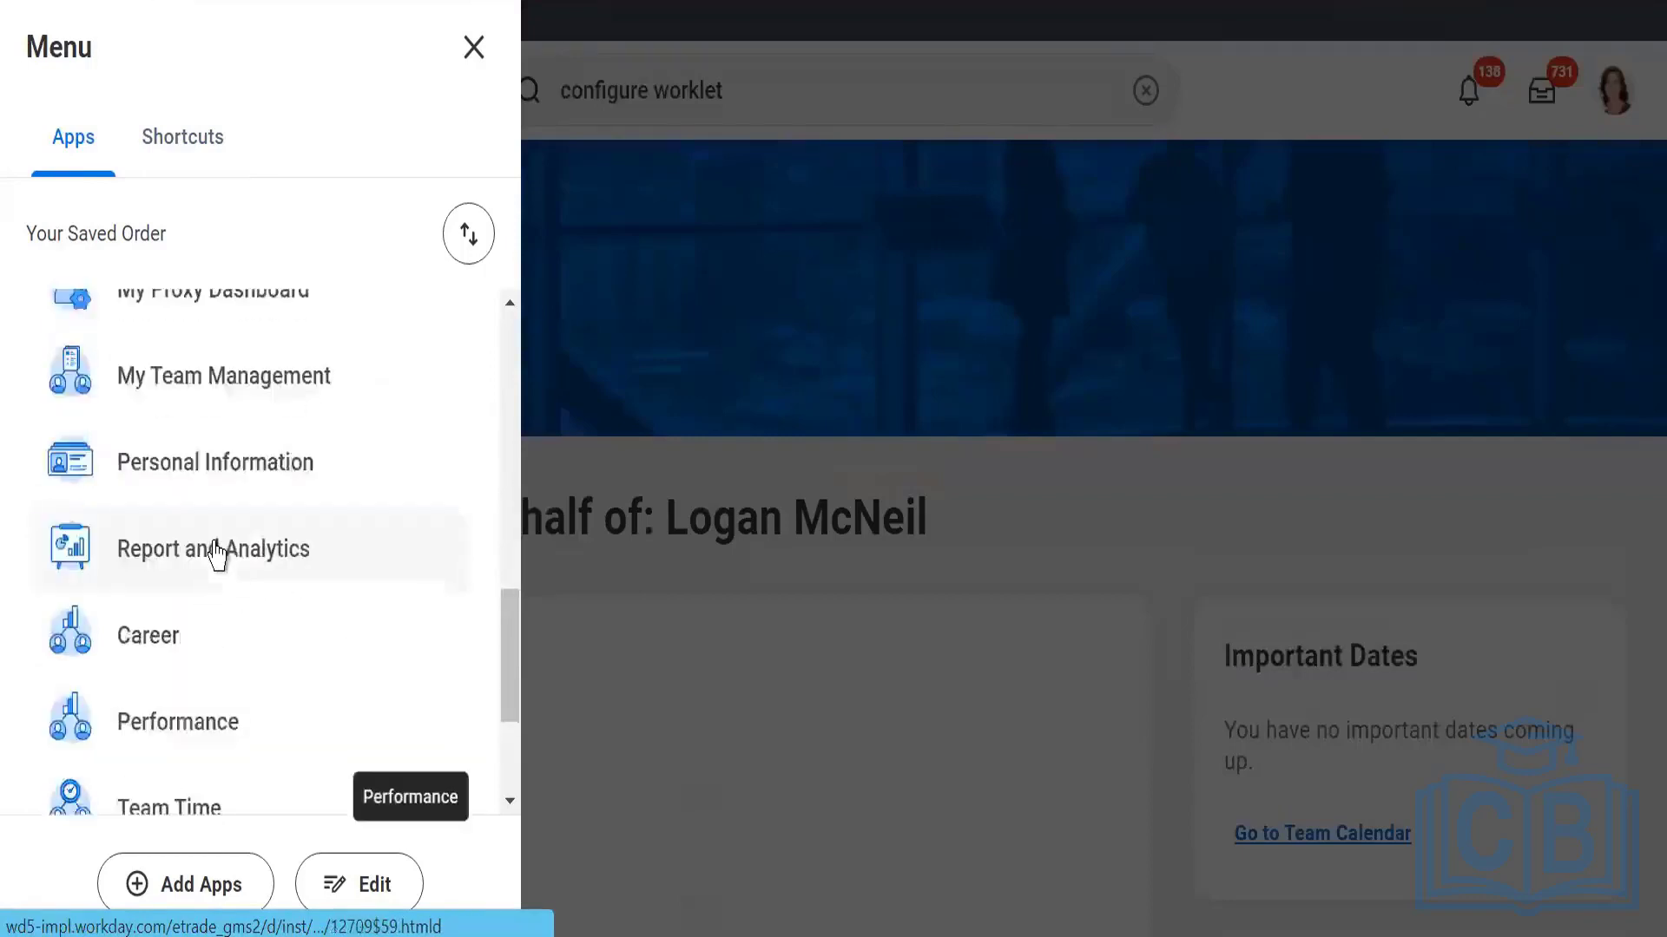
{"action": "scroll", "coordinate": [216, 558], "scroll_direction": "down", "scroll_amount": 3}
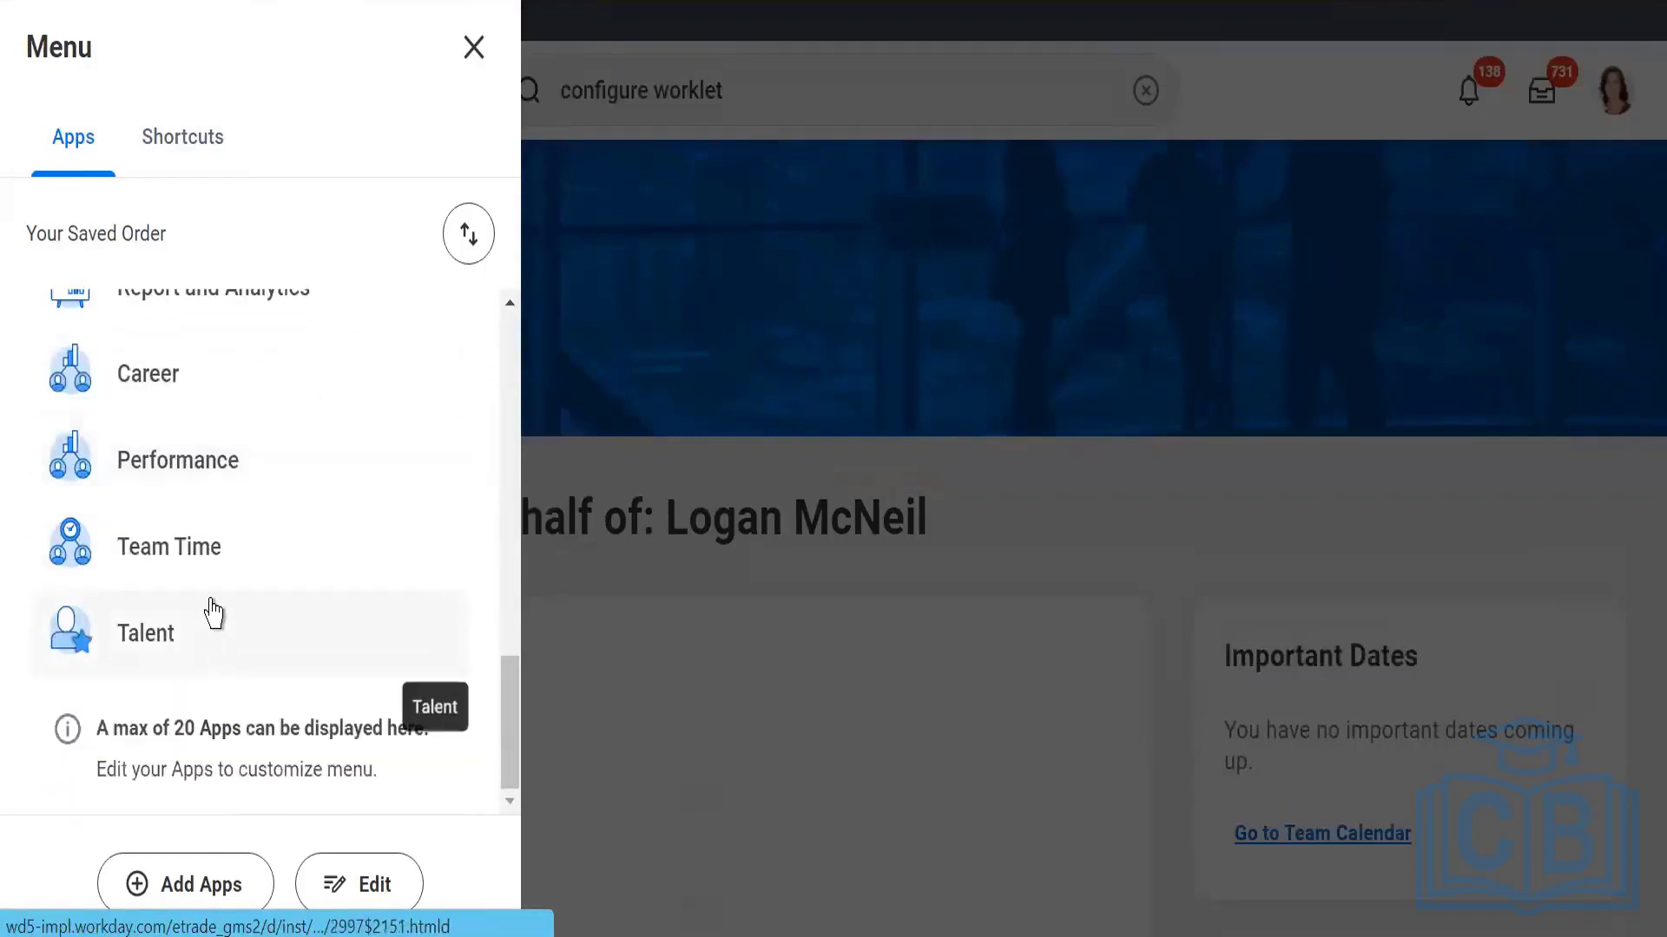
{"action": "scroll", "coordinate": [208, 616], "scroll_direction": "up", "scroll_amount": 5}
{"action": "left_click", "coordinate": [812, 247]}
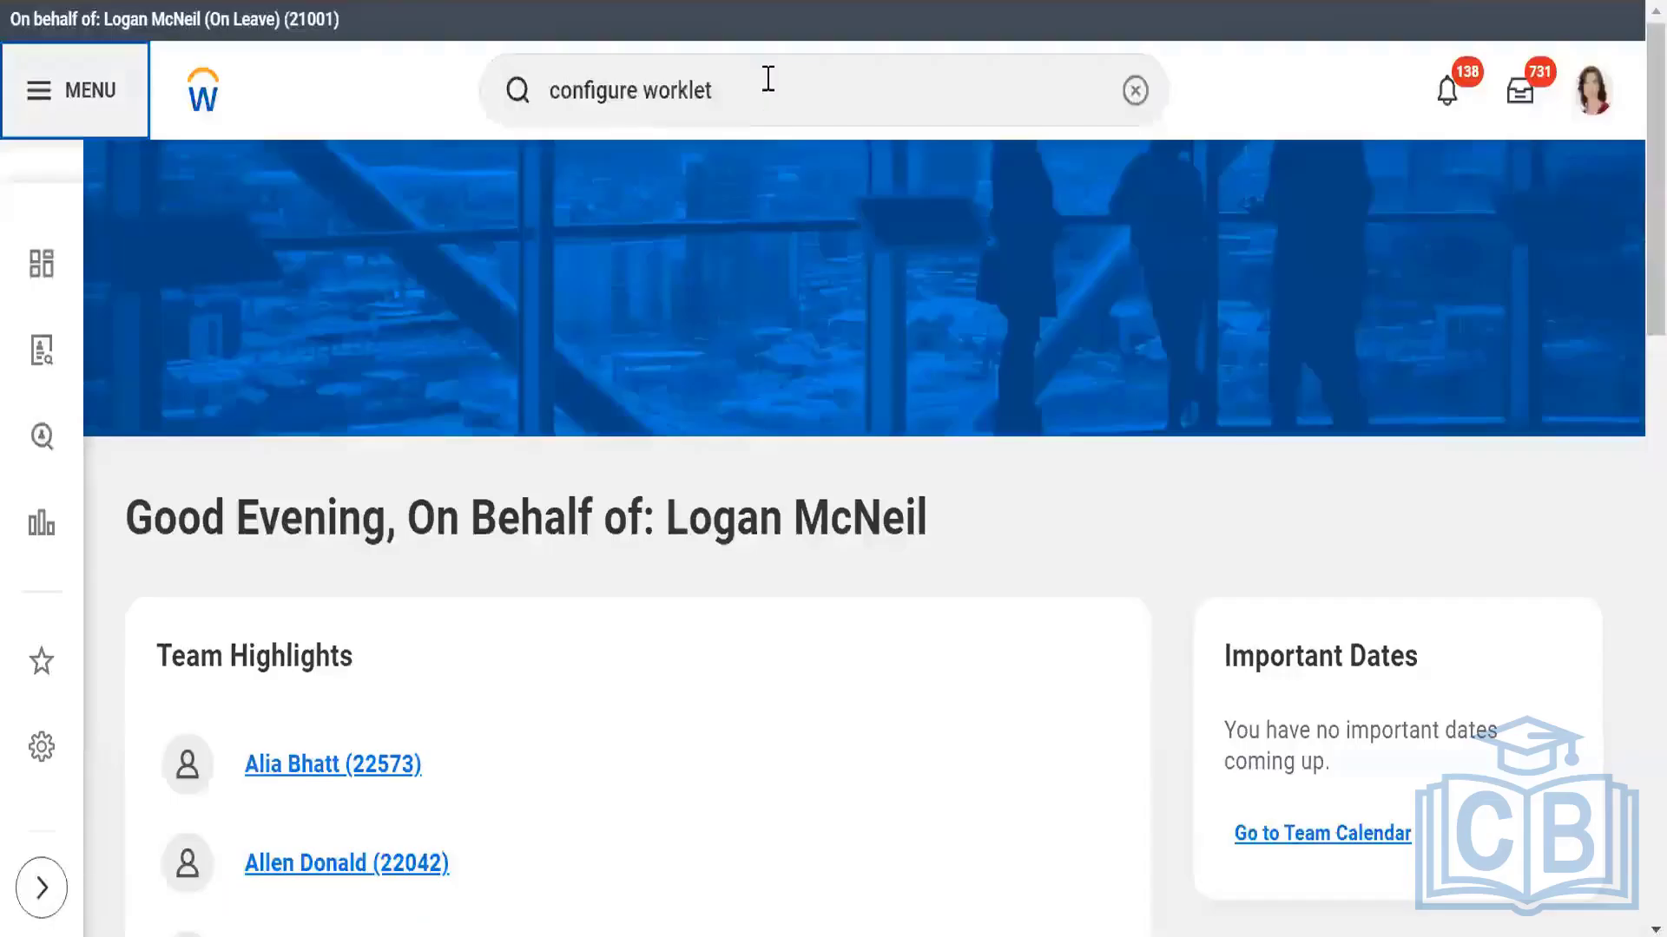
Find the Stop Proxy task and end the current proxy session.
{"action": "left_click", "coordinate": [513, 73]}
{"action": "key", "text": "ctrl+shift+Left"}
{"action": "key", "text": "ctrl+shift+Left"}
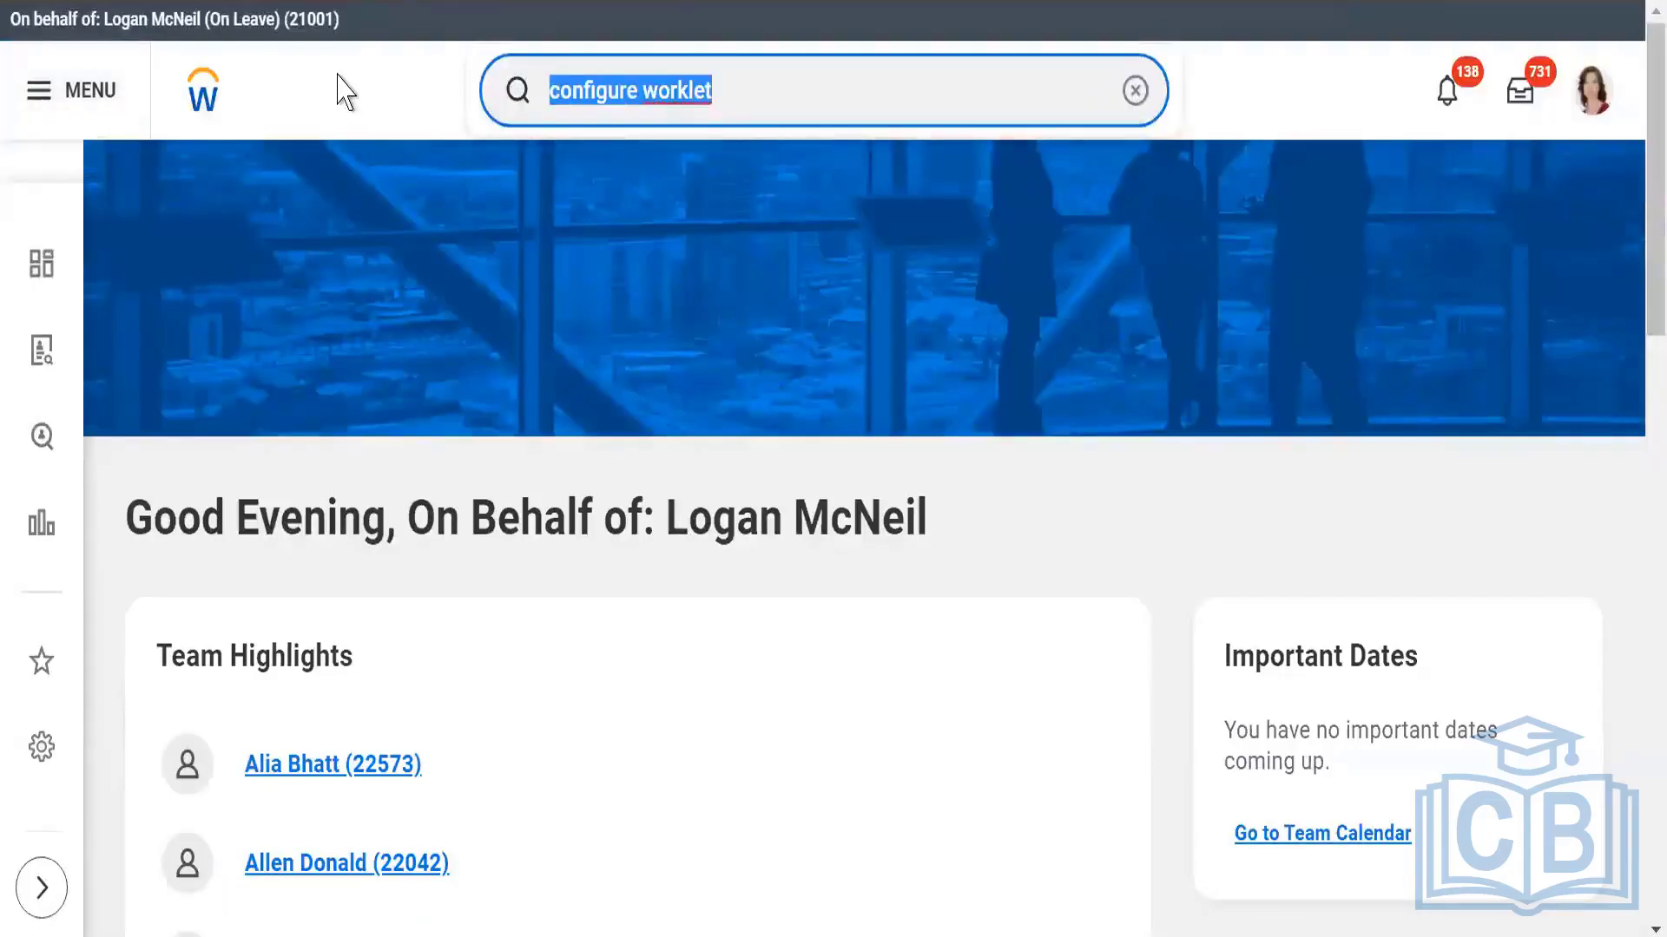
{"action": "type", "text": "stop proxy"}
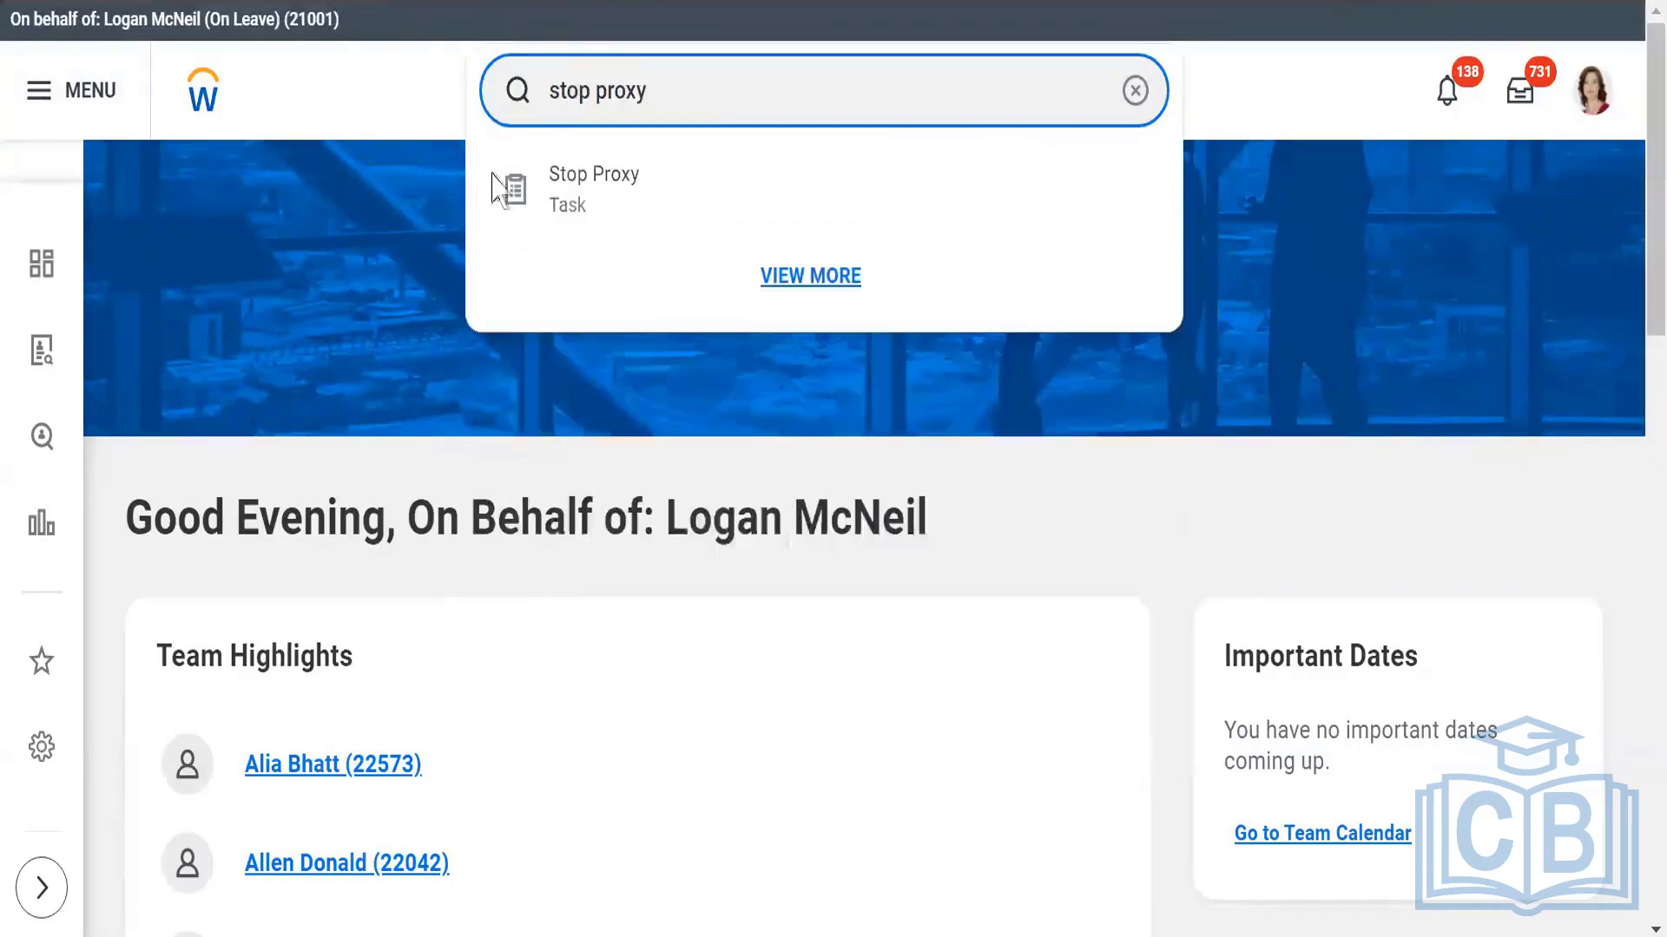
{"action": "left_click", "coordinate": [674, 172]}
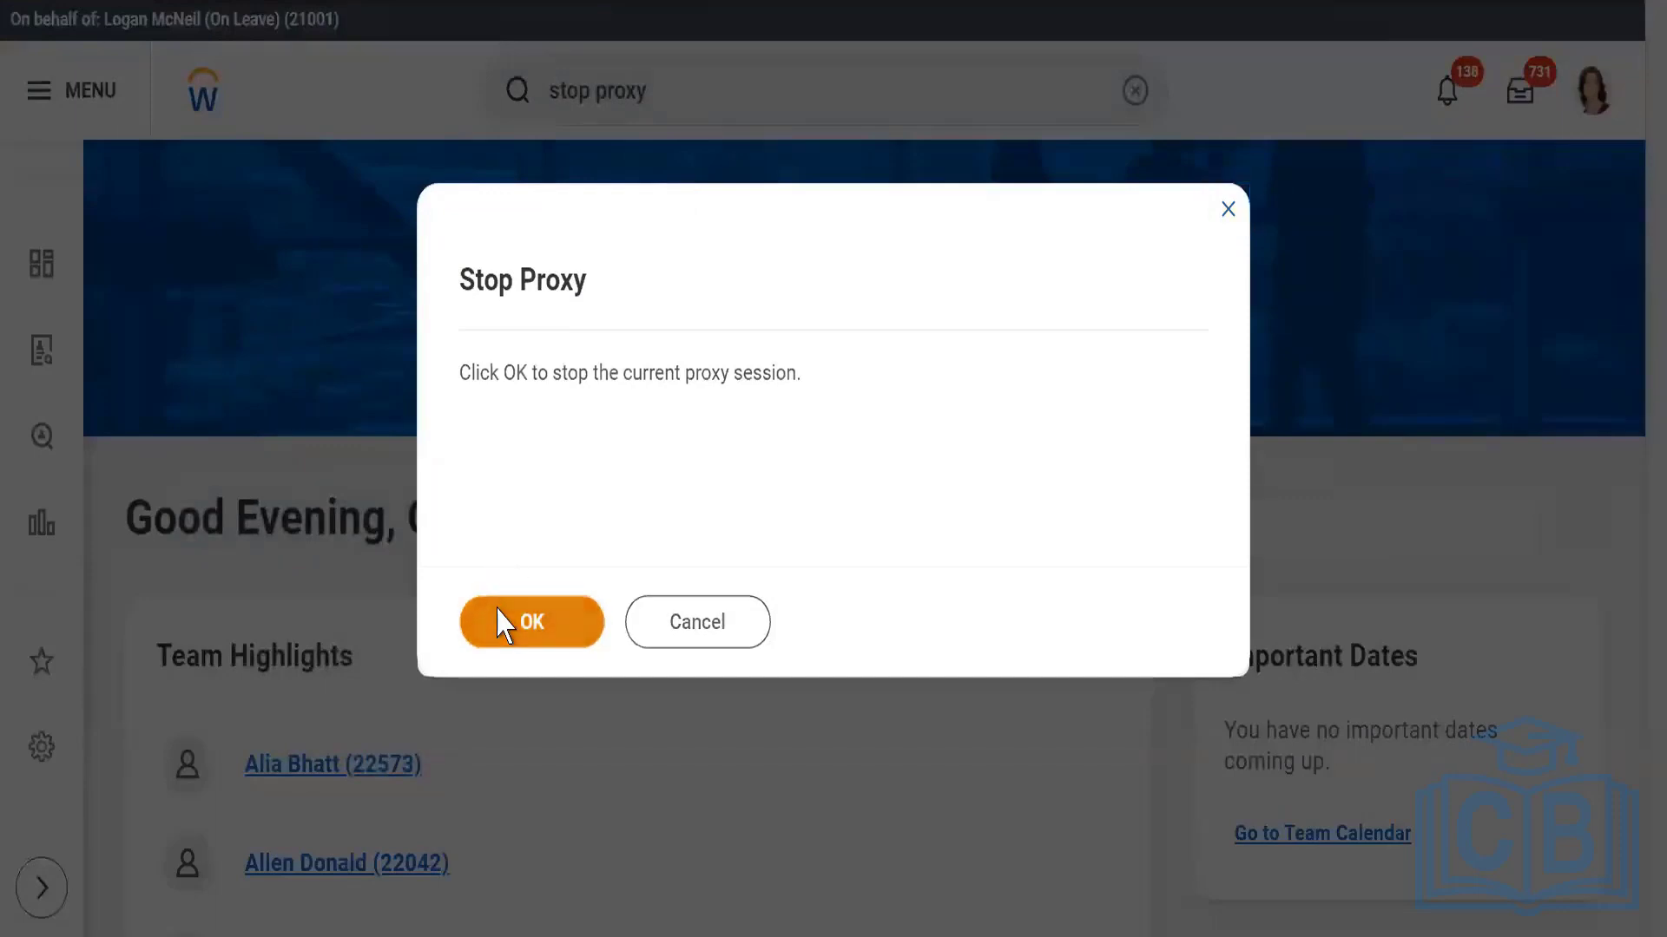
{"action": "left_click", "coordinate": [500, 622]}
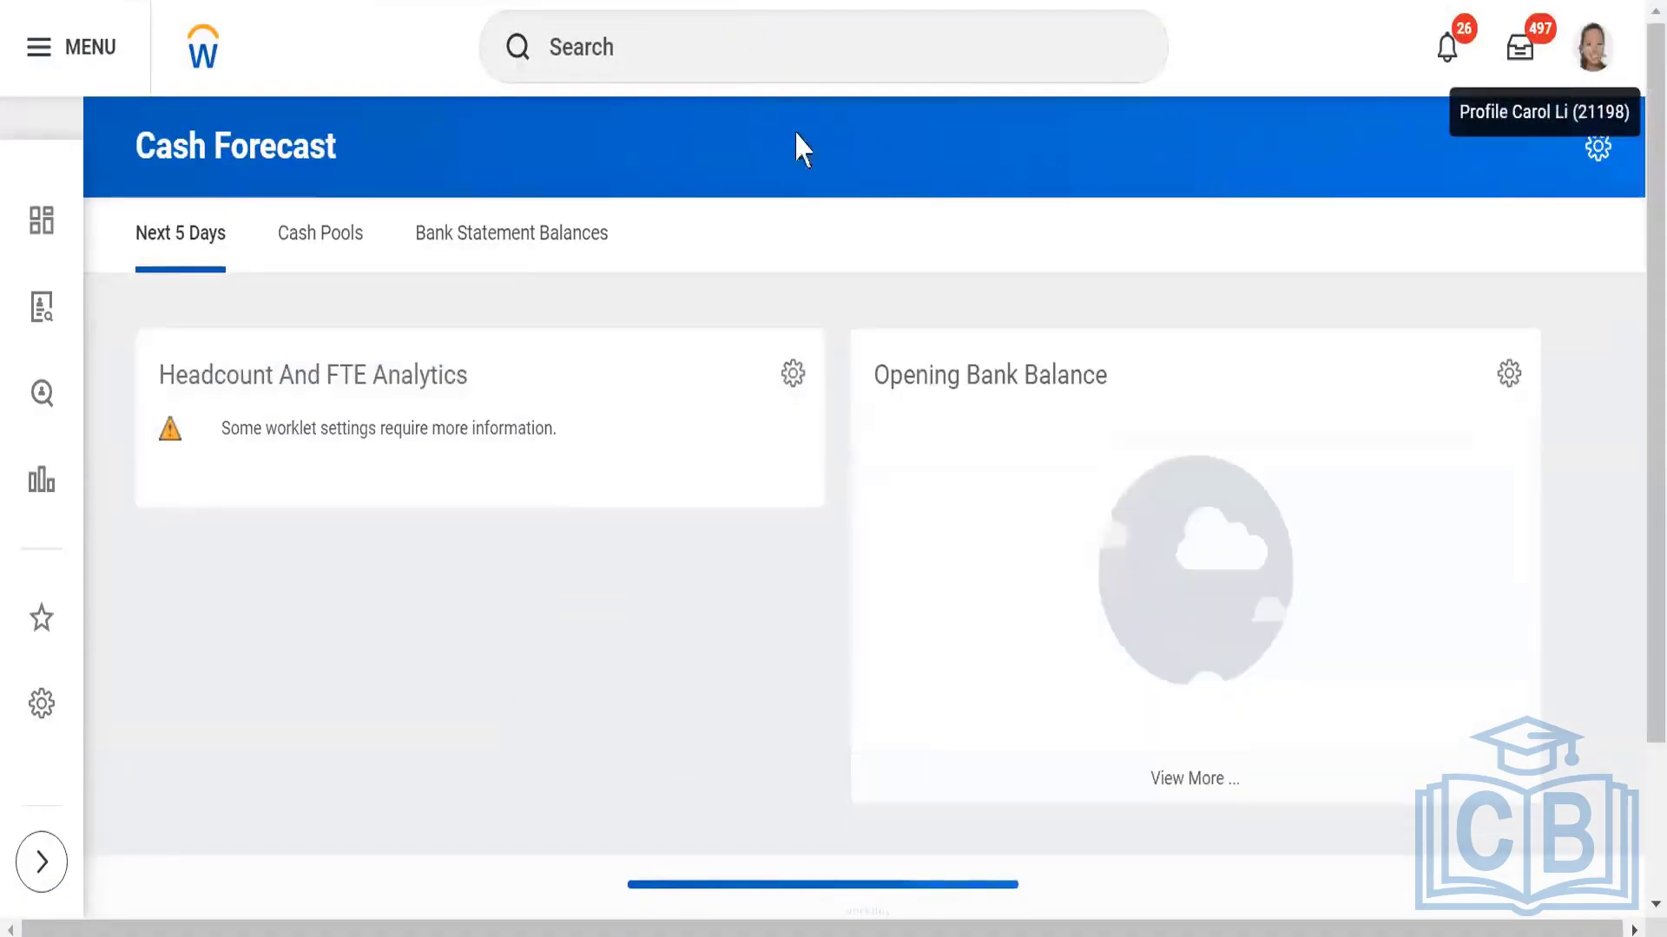
Search for "edit tenant set up" and open the complete search results.
{"action": "left_click", "coordinate": [734, 46]}
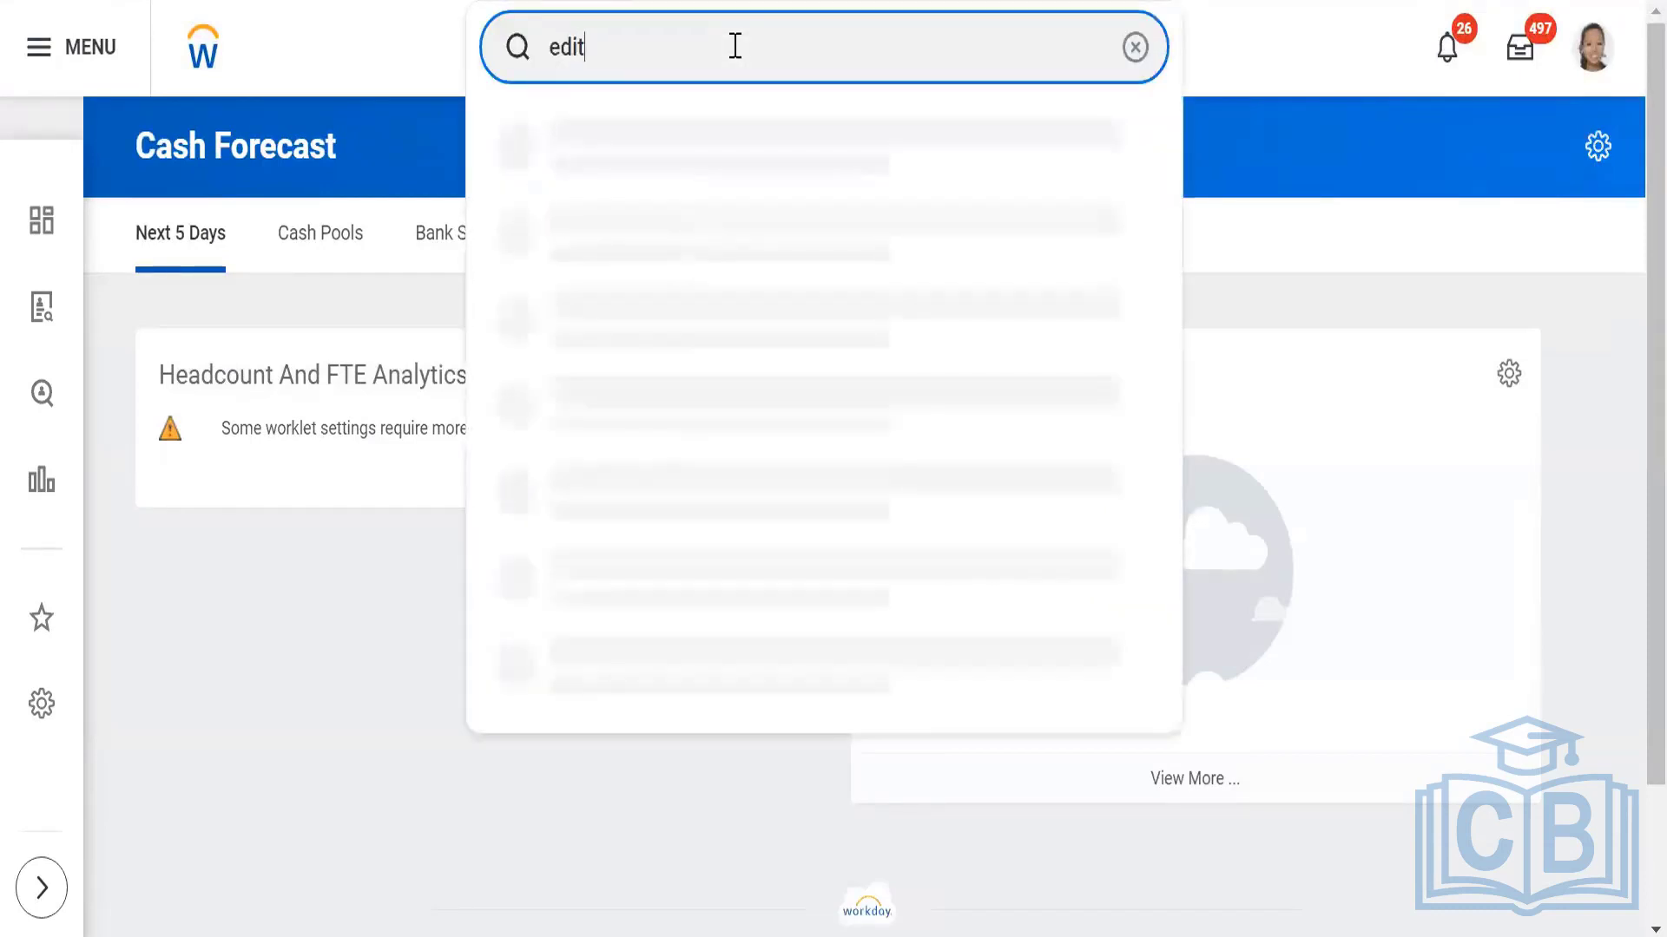
{"action": "type", "text": "tean"}
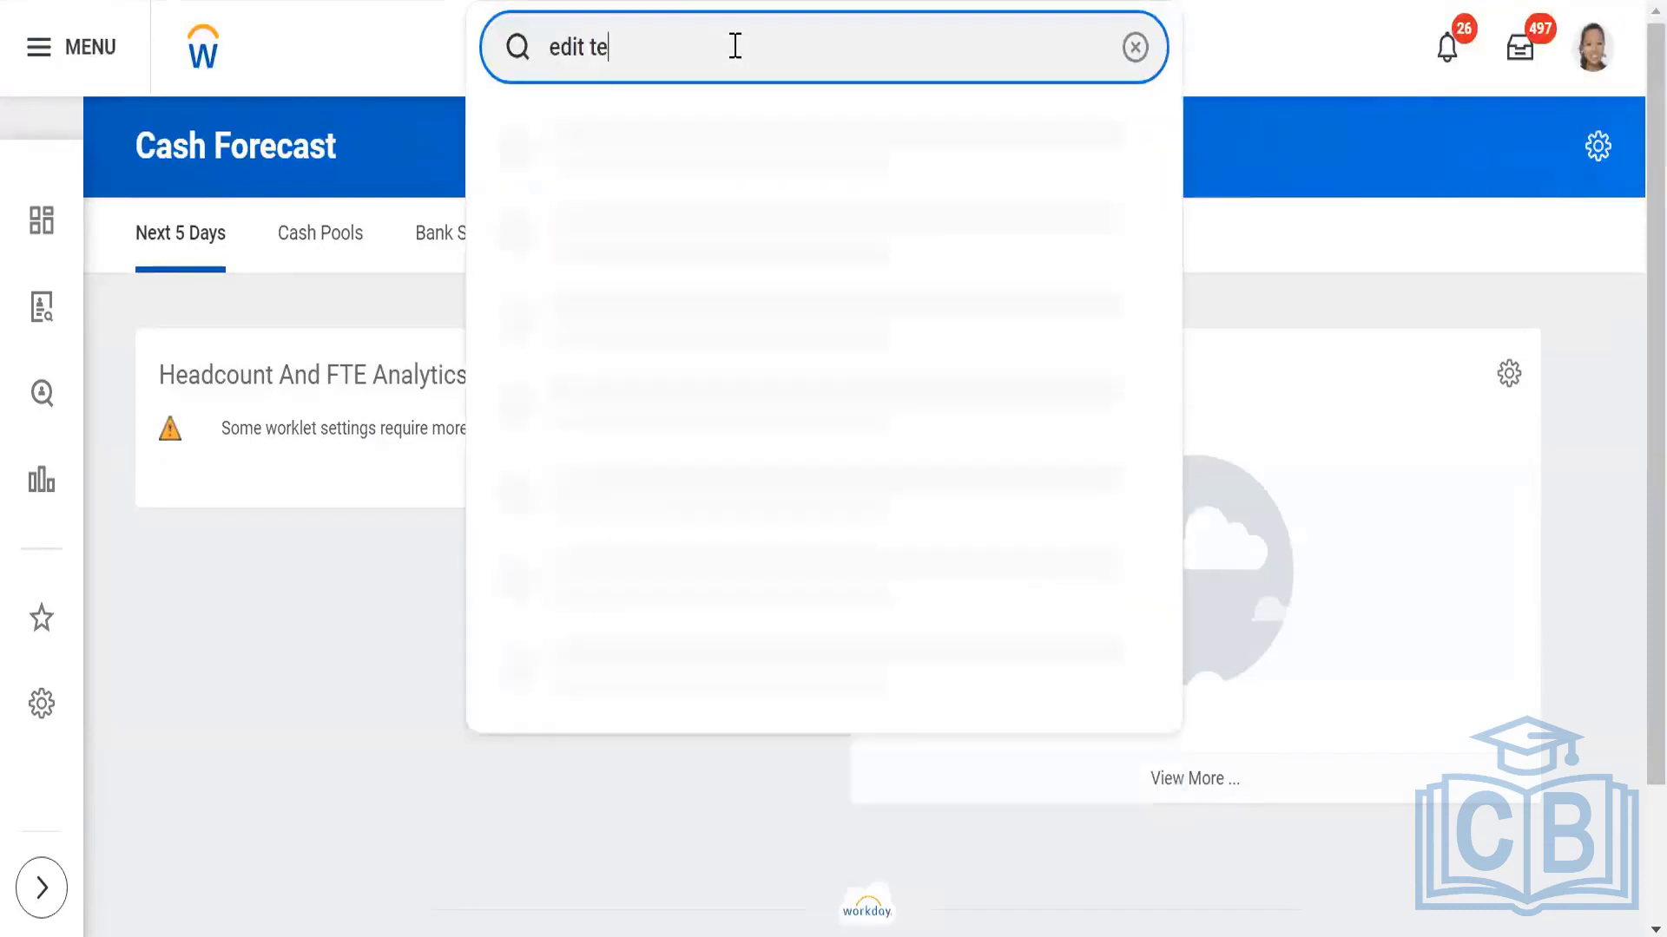
{"action": "key", "text": "BackSpace"}
{"action": "key", "text": "BackSpace"}
{"action": "type", "text": "nant"}
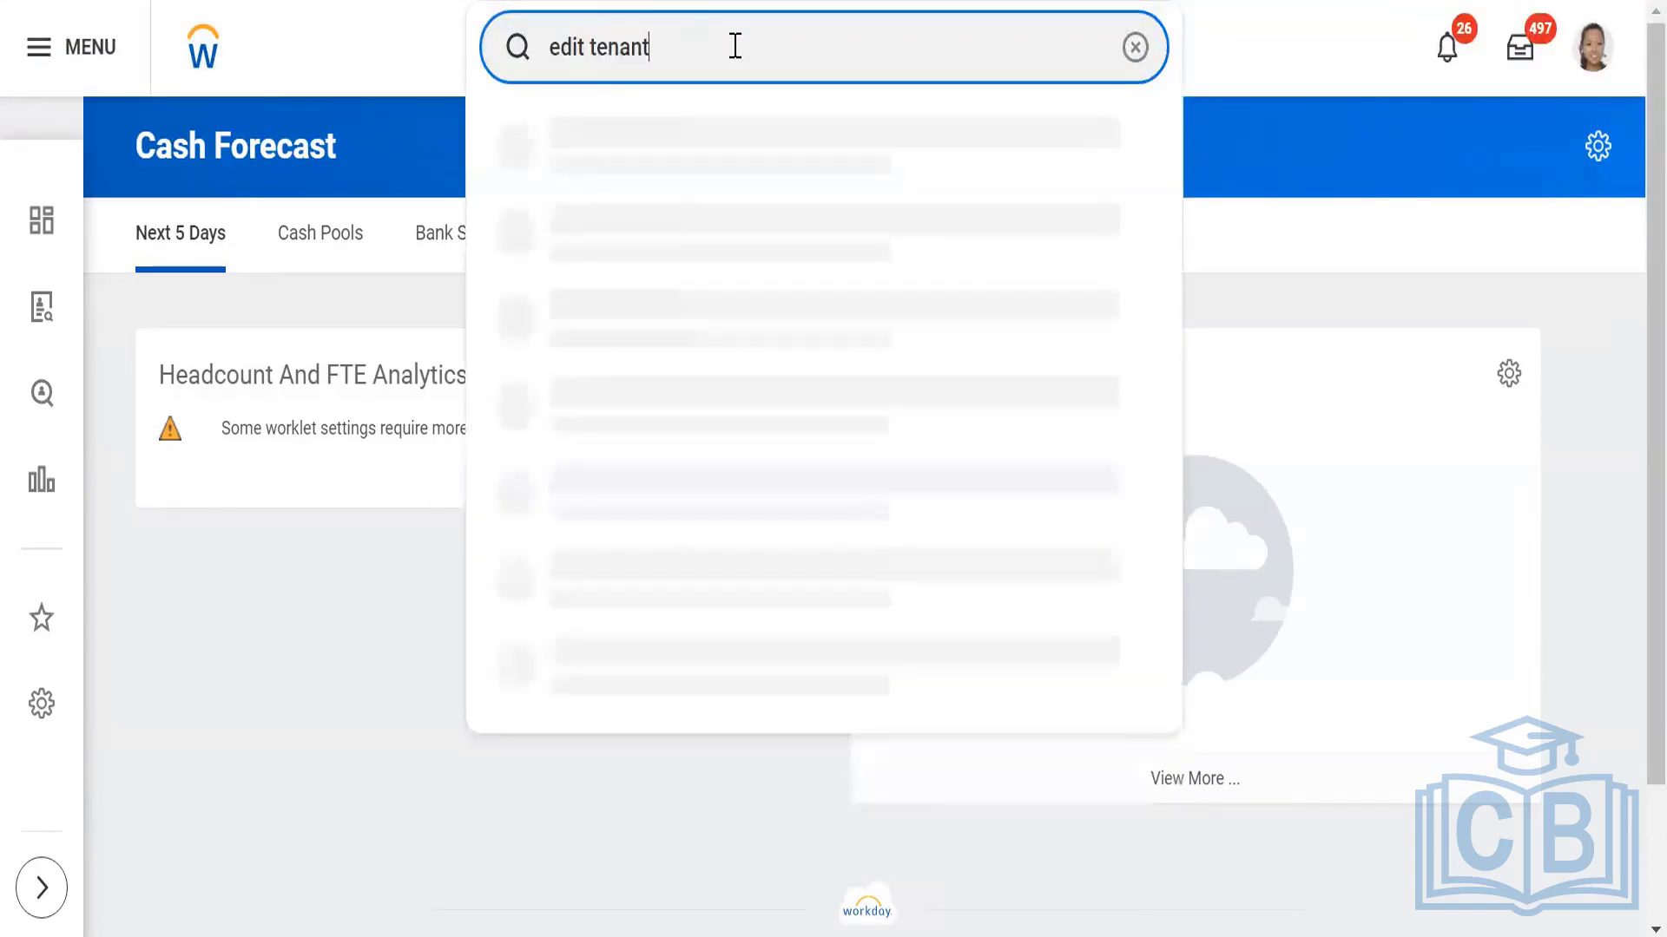
{"action": "type", "text": " set up"}
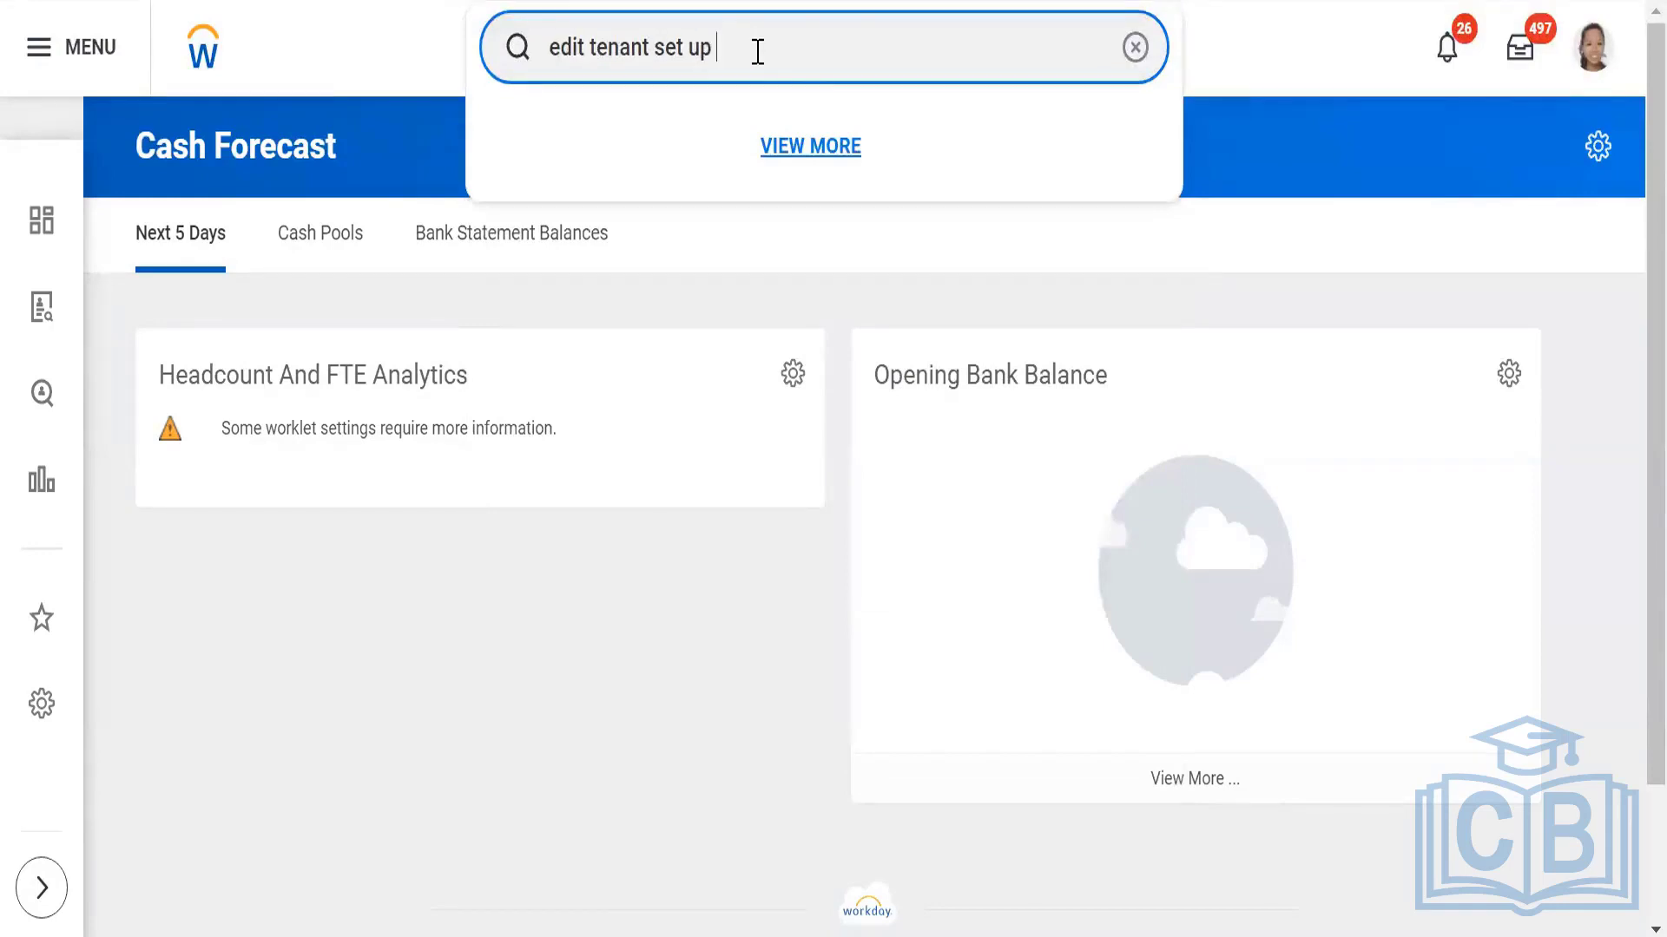
{"action": "left_click", "coordinate": [811, 148]}
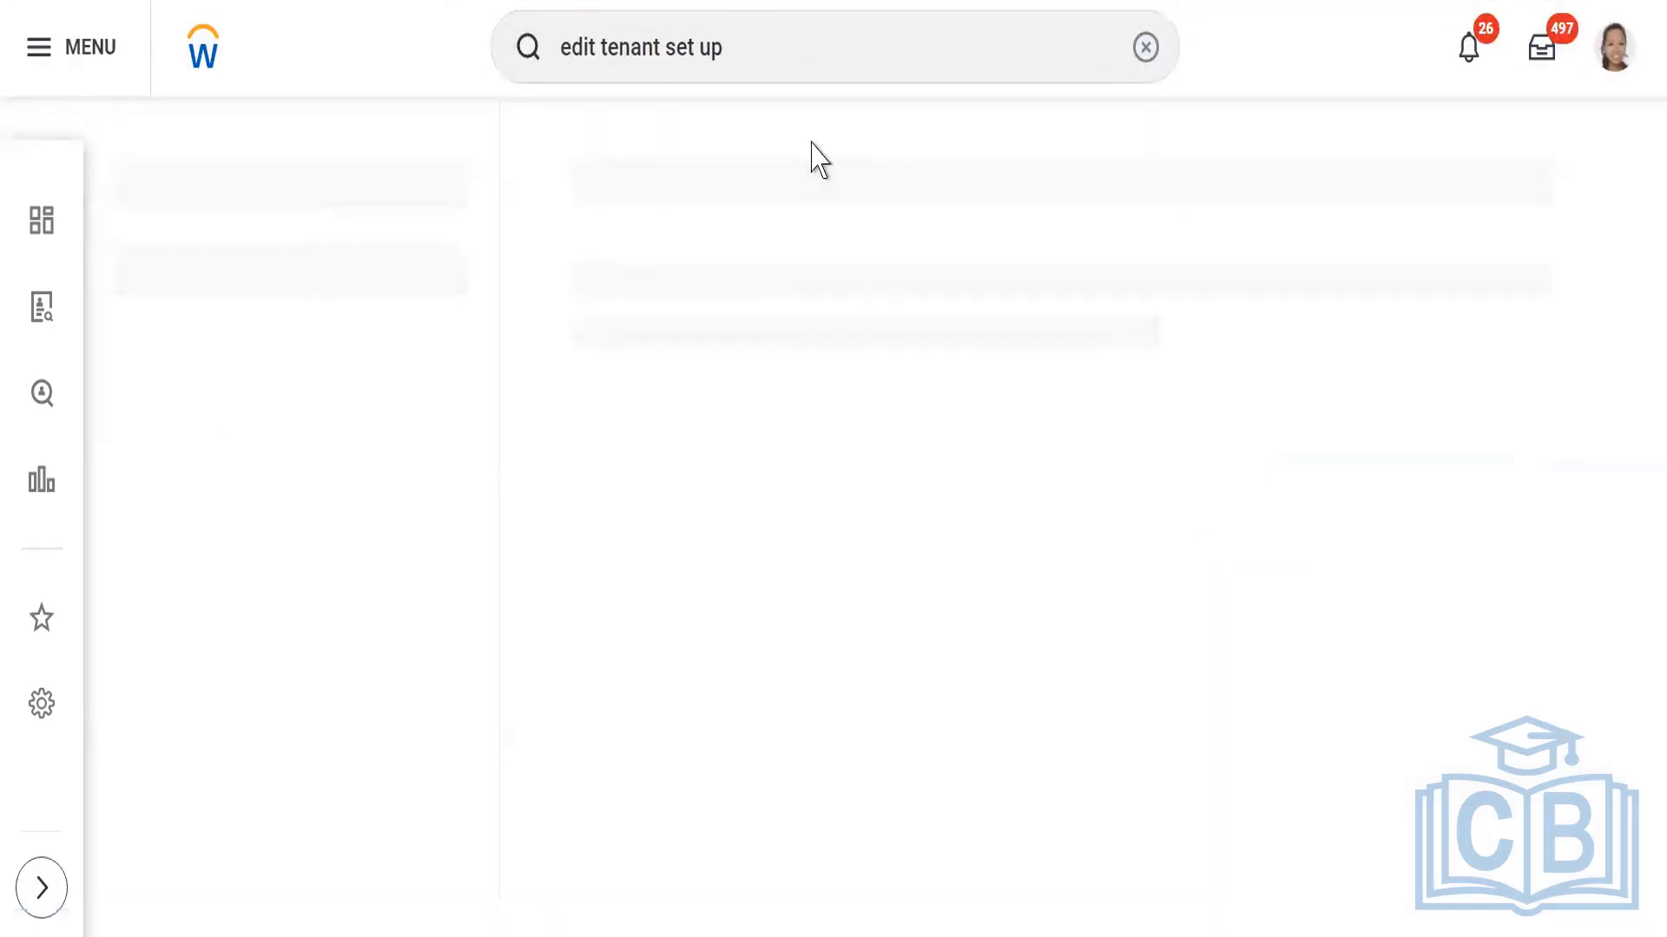
{"action": "left_click", "coordinate": [791, 260]}
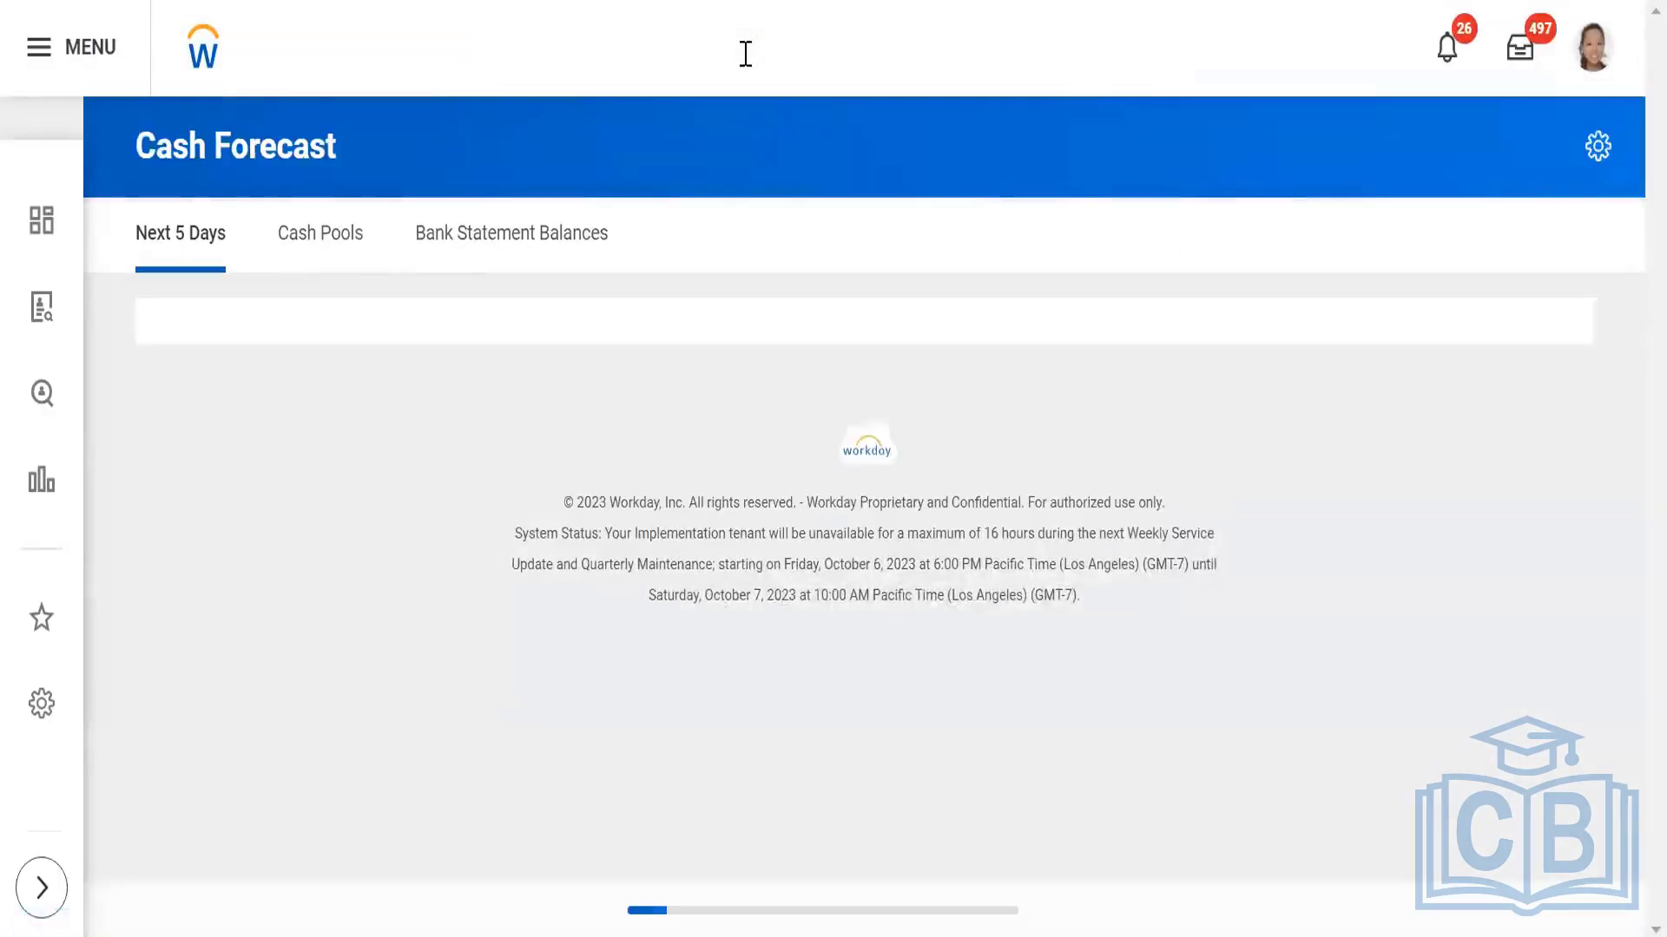
Search again with the narrower term "edit tenant set up -hc" and open the complete search results.
{"action": "left_click", "coordinate": [744, 53]}
{"action": "type", "text": "edi"}
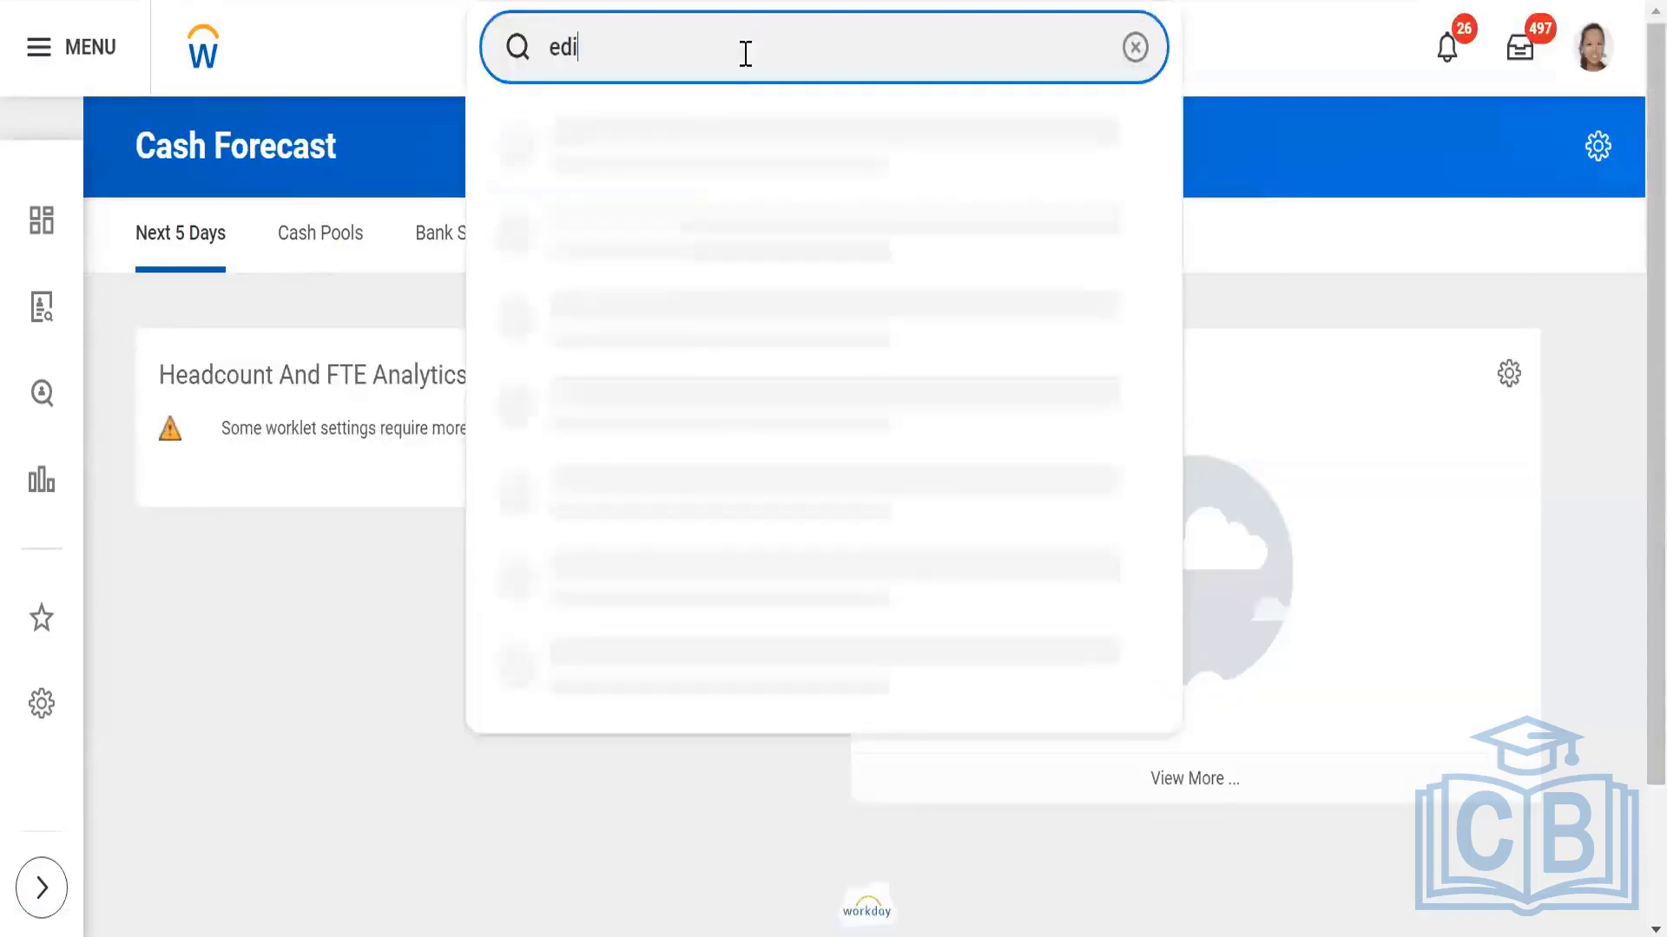
{"action": "type", "text": "t te"}
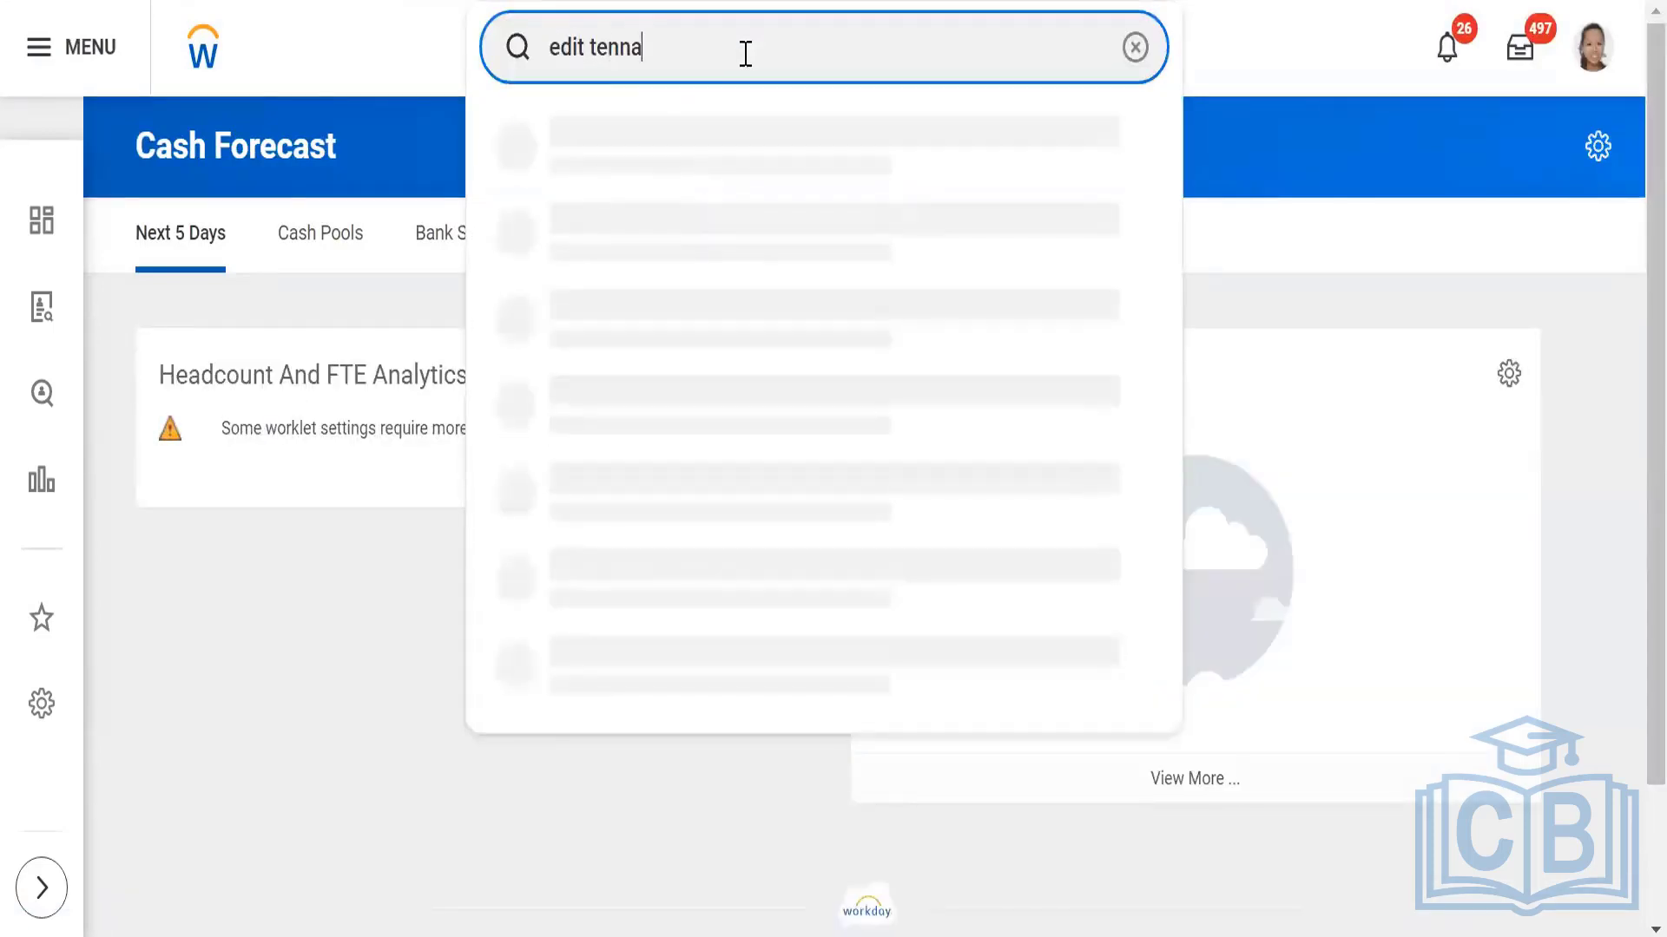
{"action": "type", "text": "nna"}
{"action": "key", "text": "BackSpace"}
{"action": "key", "text": "BackSpace"}
{"action": "type", "text": "ant set up -hc"}
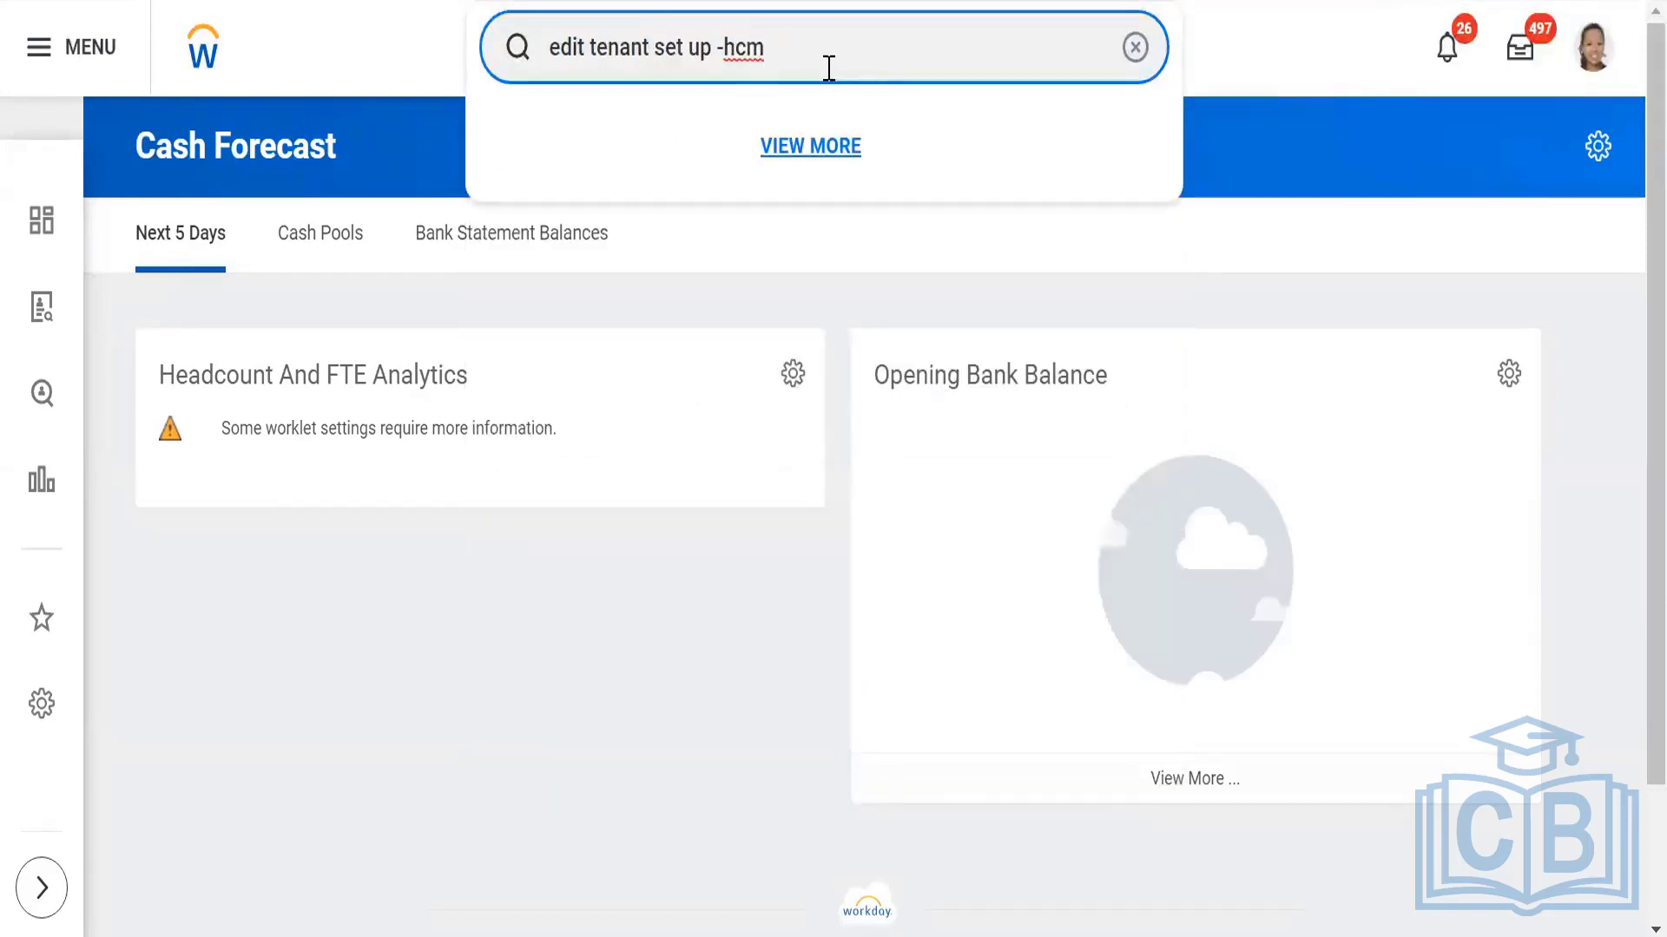
{"action": "type", "text": "m"}
{"action": "key", "text": "BackSpace"}
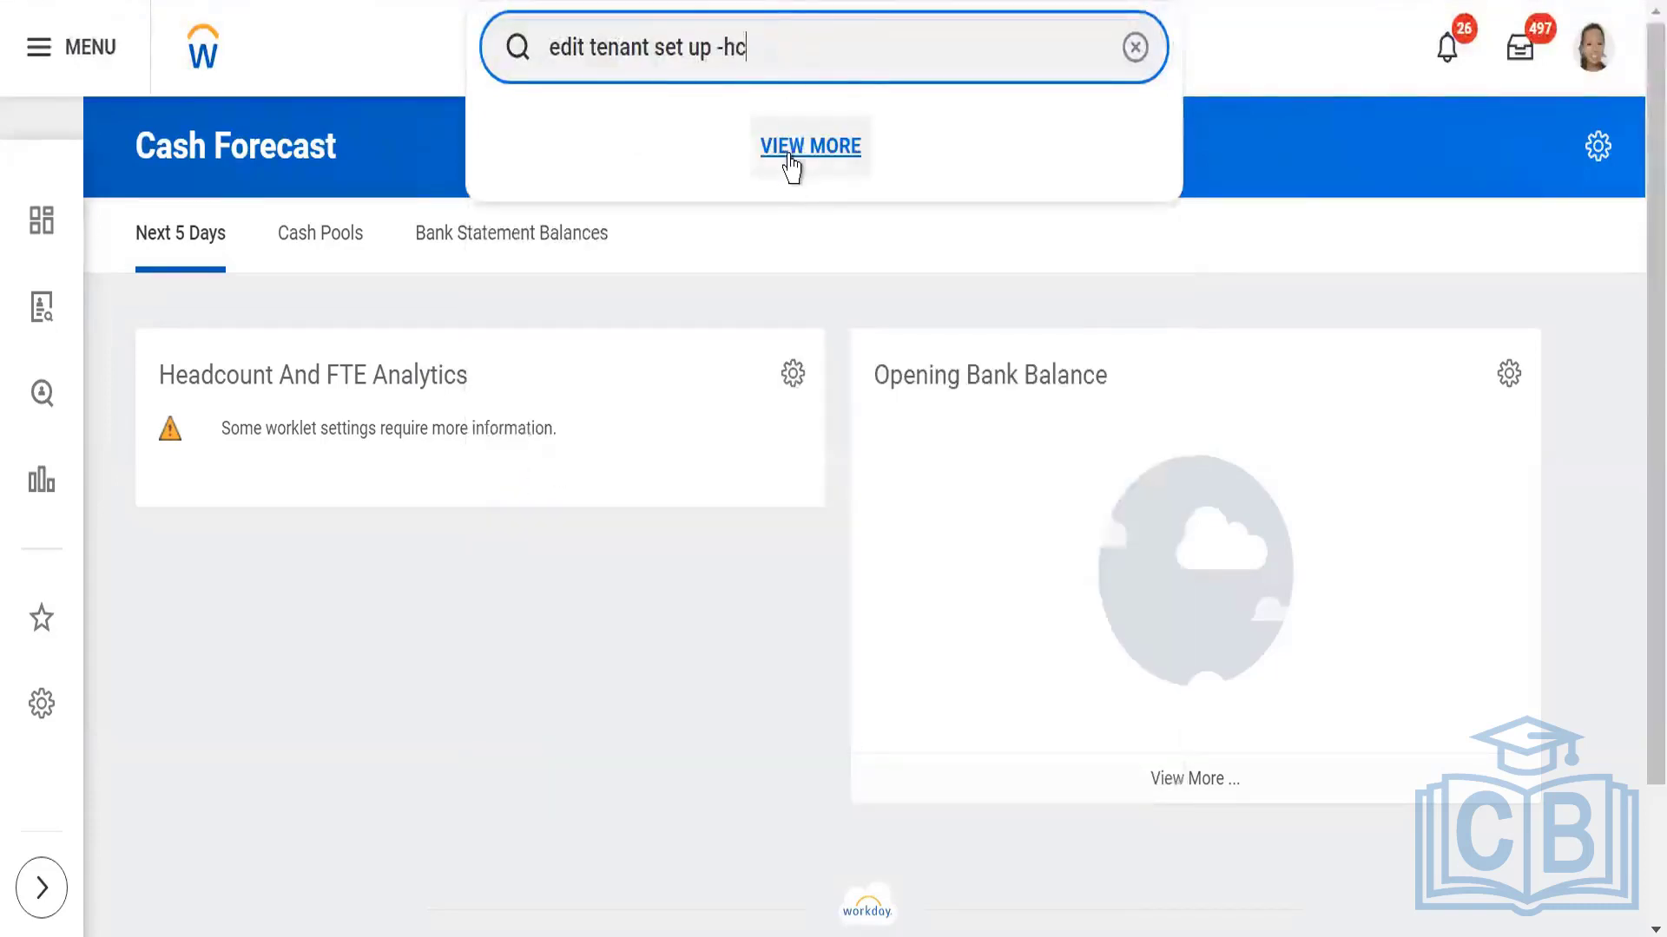
{"action": "left_click", "coordinate": [790, 145]}
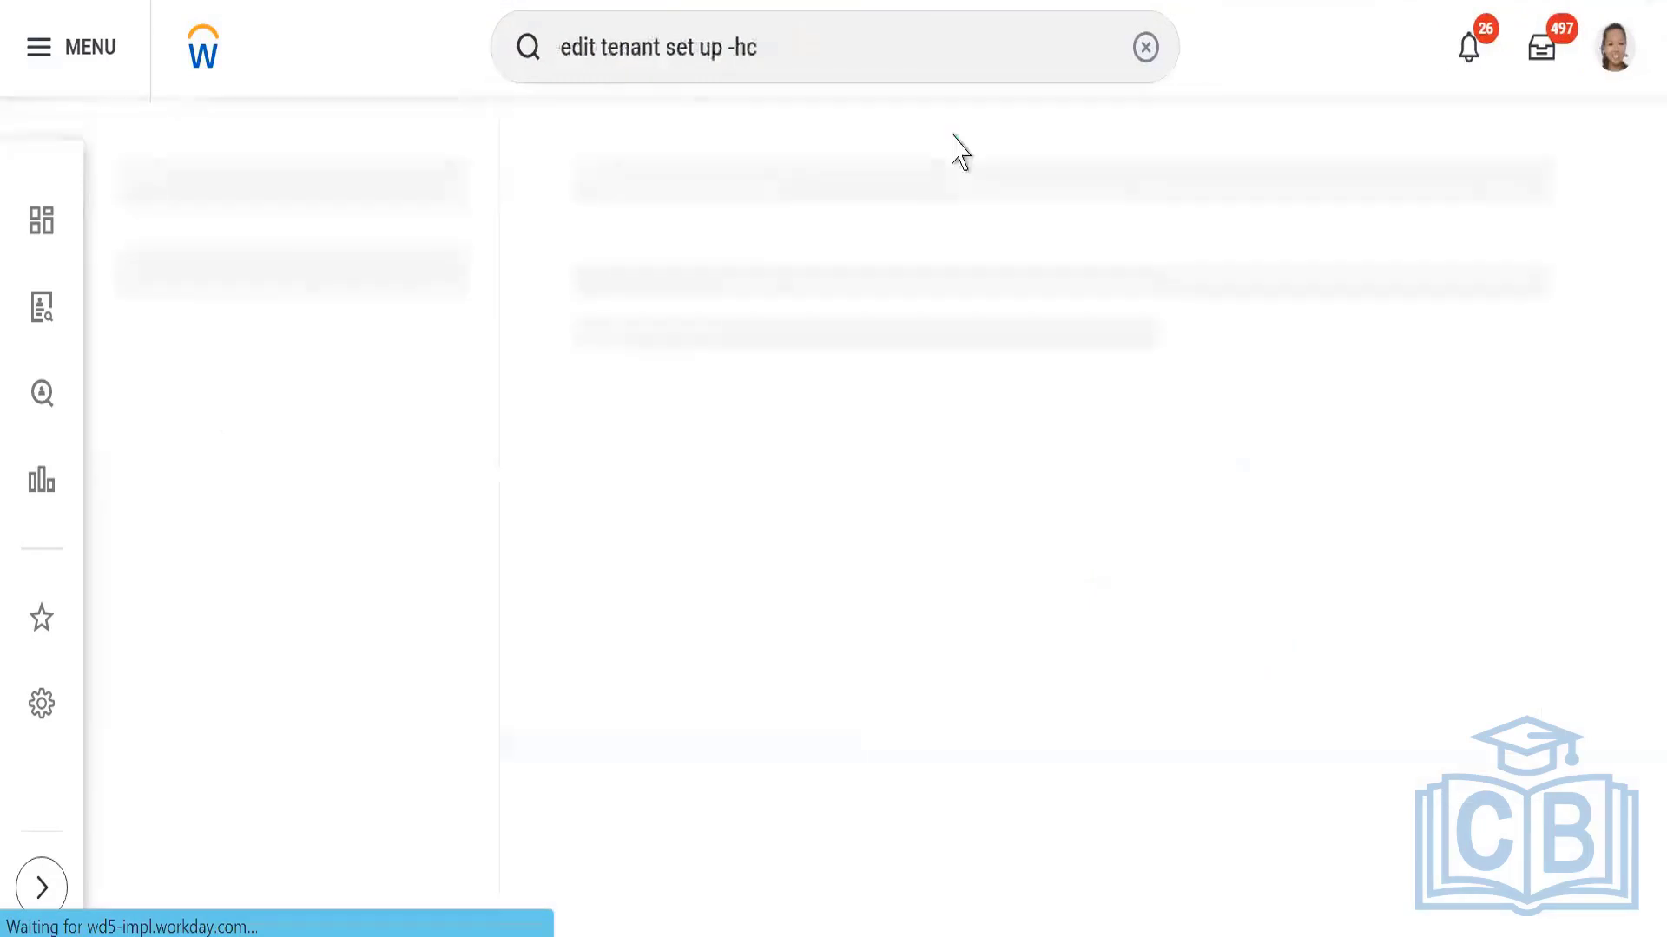
Open the recruiting overview page and examine its cards for candidates, assessments, phone screens, interviews, offers and ready-for-hire tasks.
{"action": "left_click", "coordinate": [667, 259]}
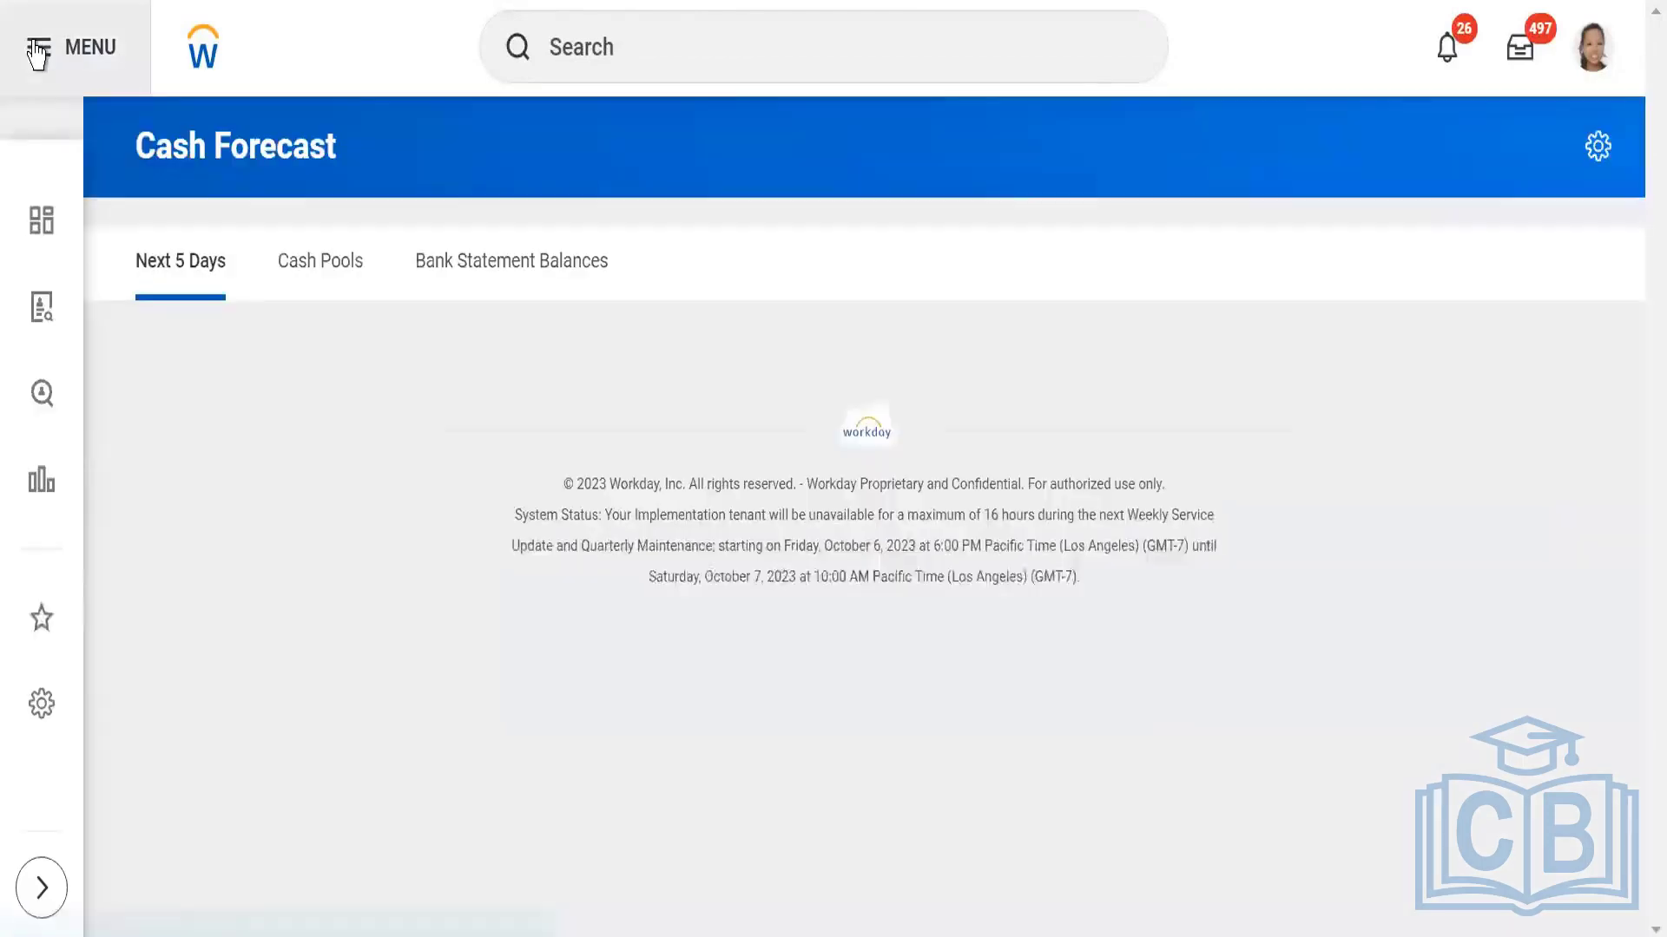
{"action": "left_click", "coordinate": [34, 48]}
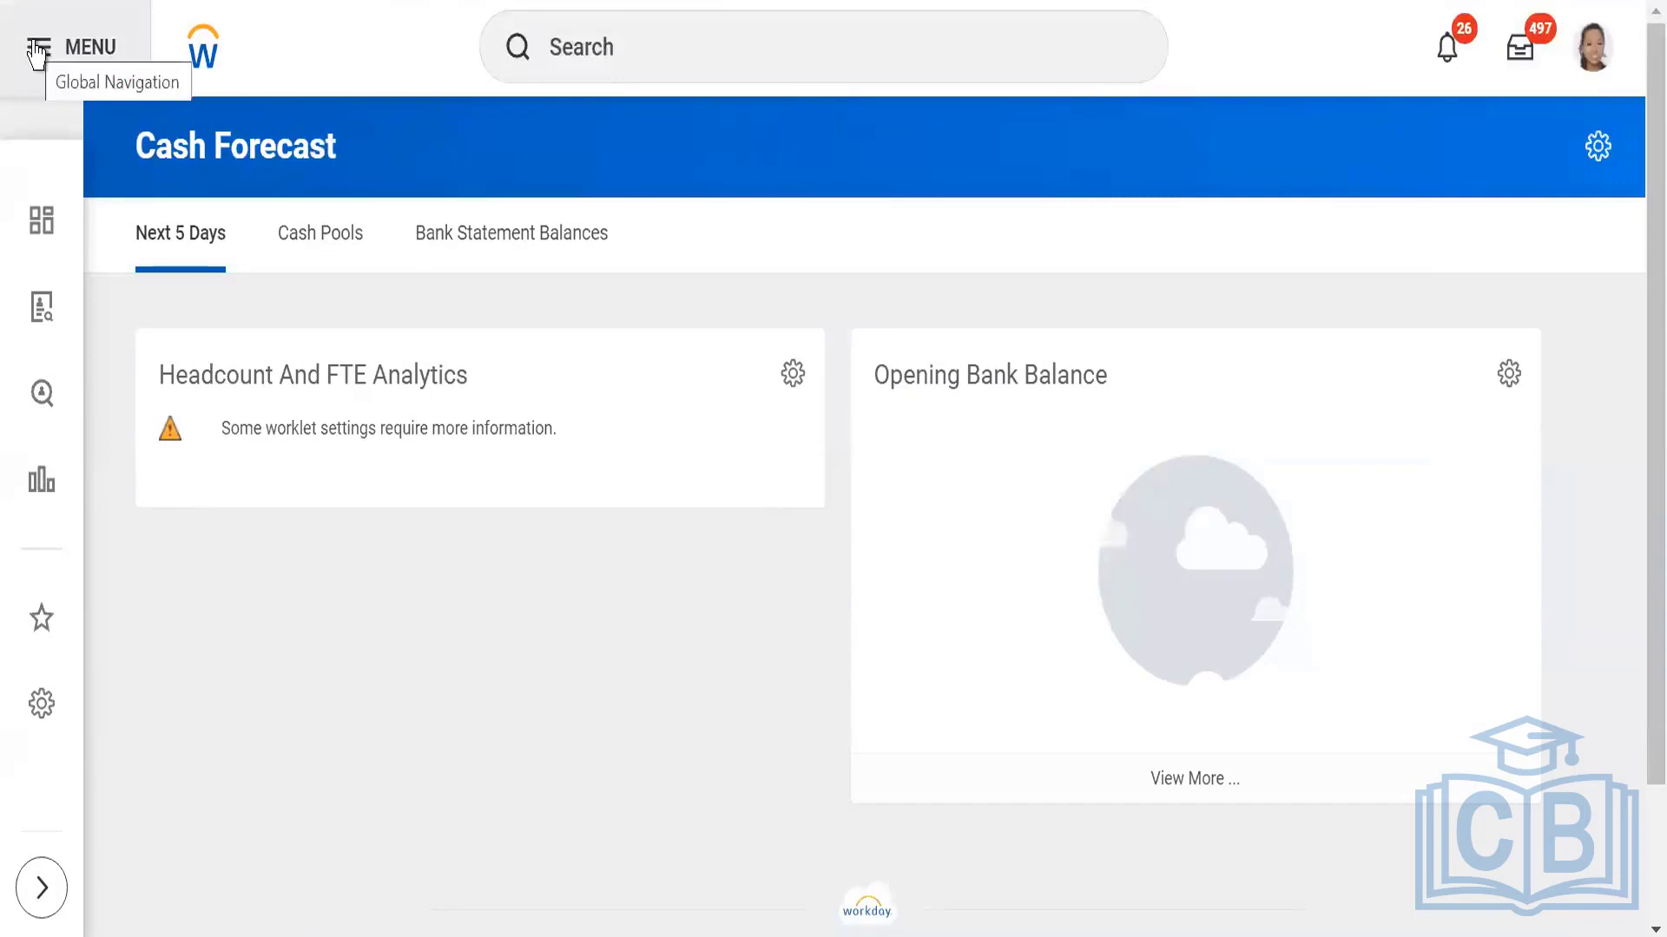
{"action": "left_click", "coordinate": [37, 234]}
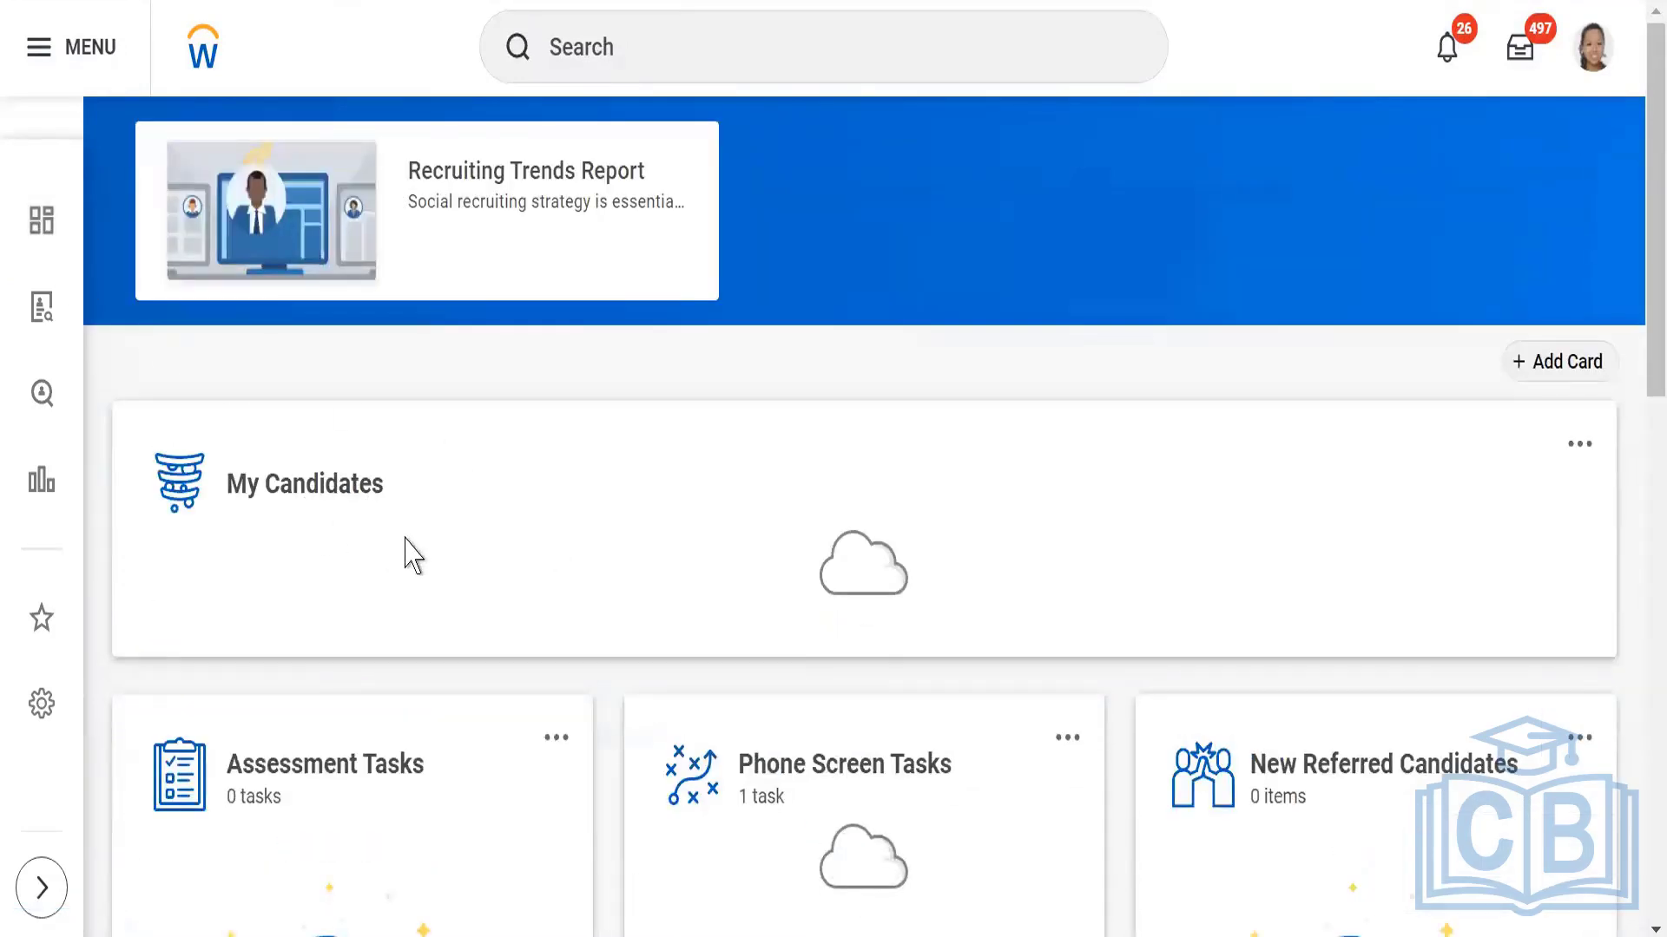
{"action": "scroll", "coordinate": [387, 542], "scroll_direction": "down", "scroll_amount": 2}
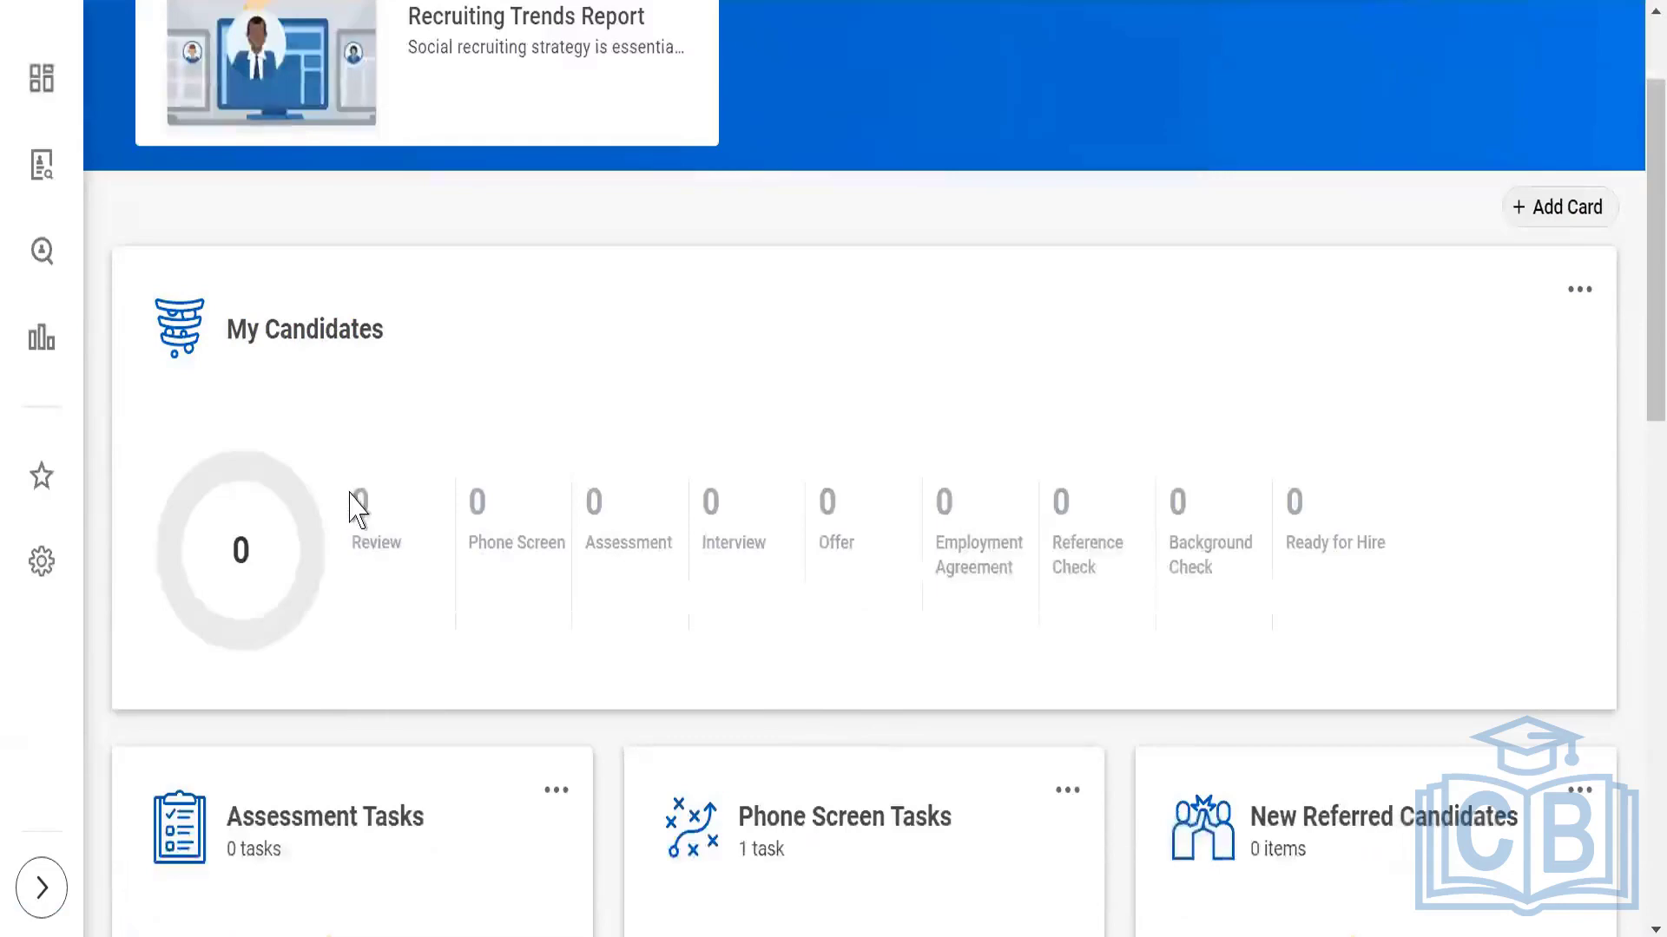
{"action": "scroll", "coordinate": [354, 512], "scroll_direction": "down", "scroll_amount": 3}
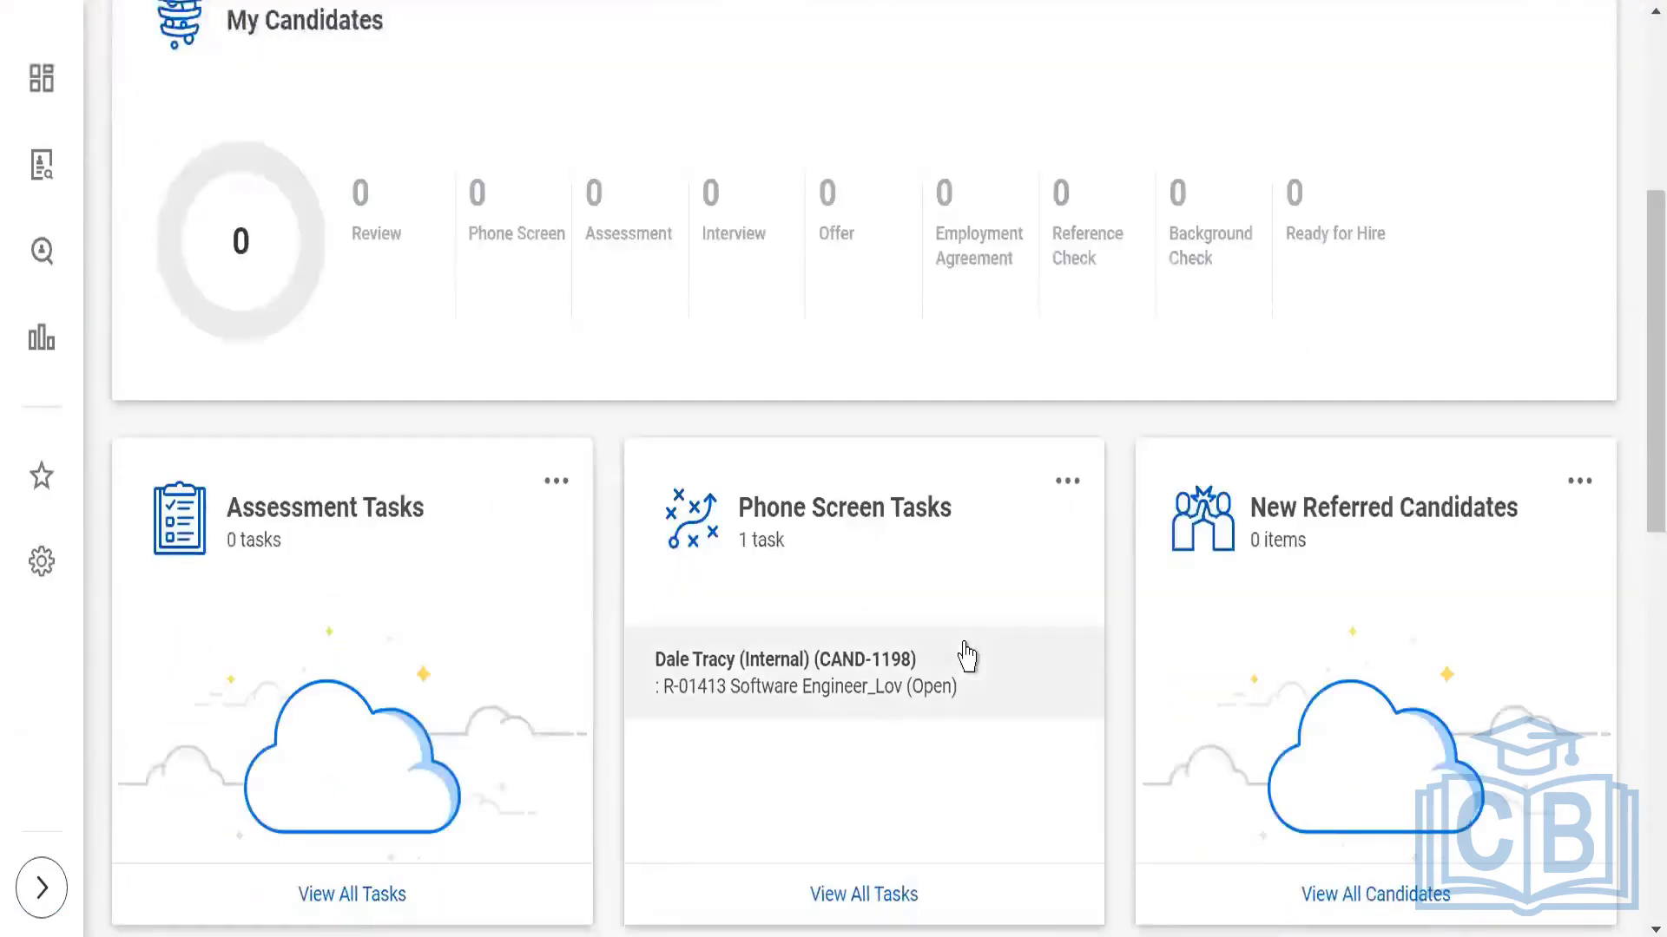
{"action": "scroll", "coordinate": [960, 655], "scroll_direction": "down", "scroll_amount": 6}
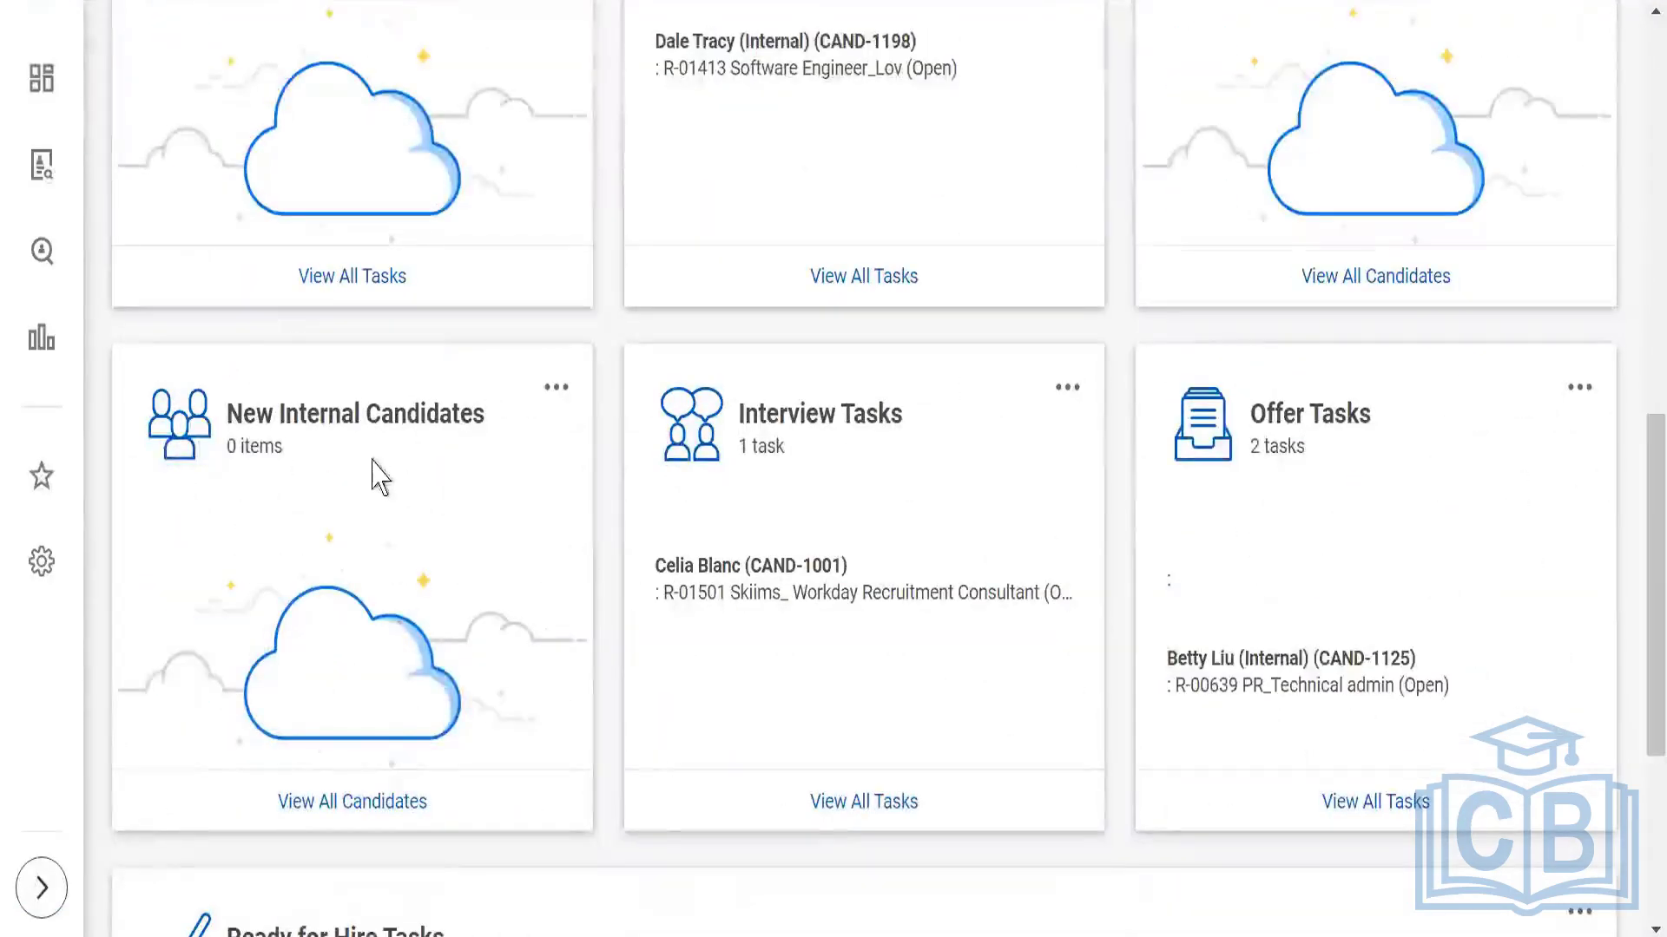
{"action": "scroll", "coordinate": [978, 520], "scroll_direction": "down", "scroll_amount": 3}
{"action": "scroll", "coordinate": [978, 518], "scroll_direction": "down", "scroll_amount": 2}
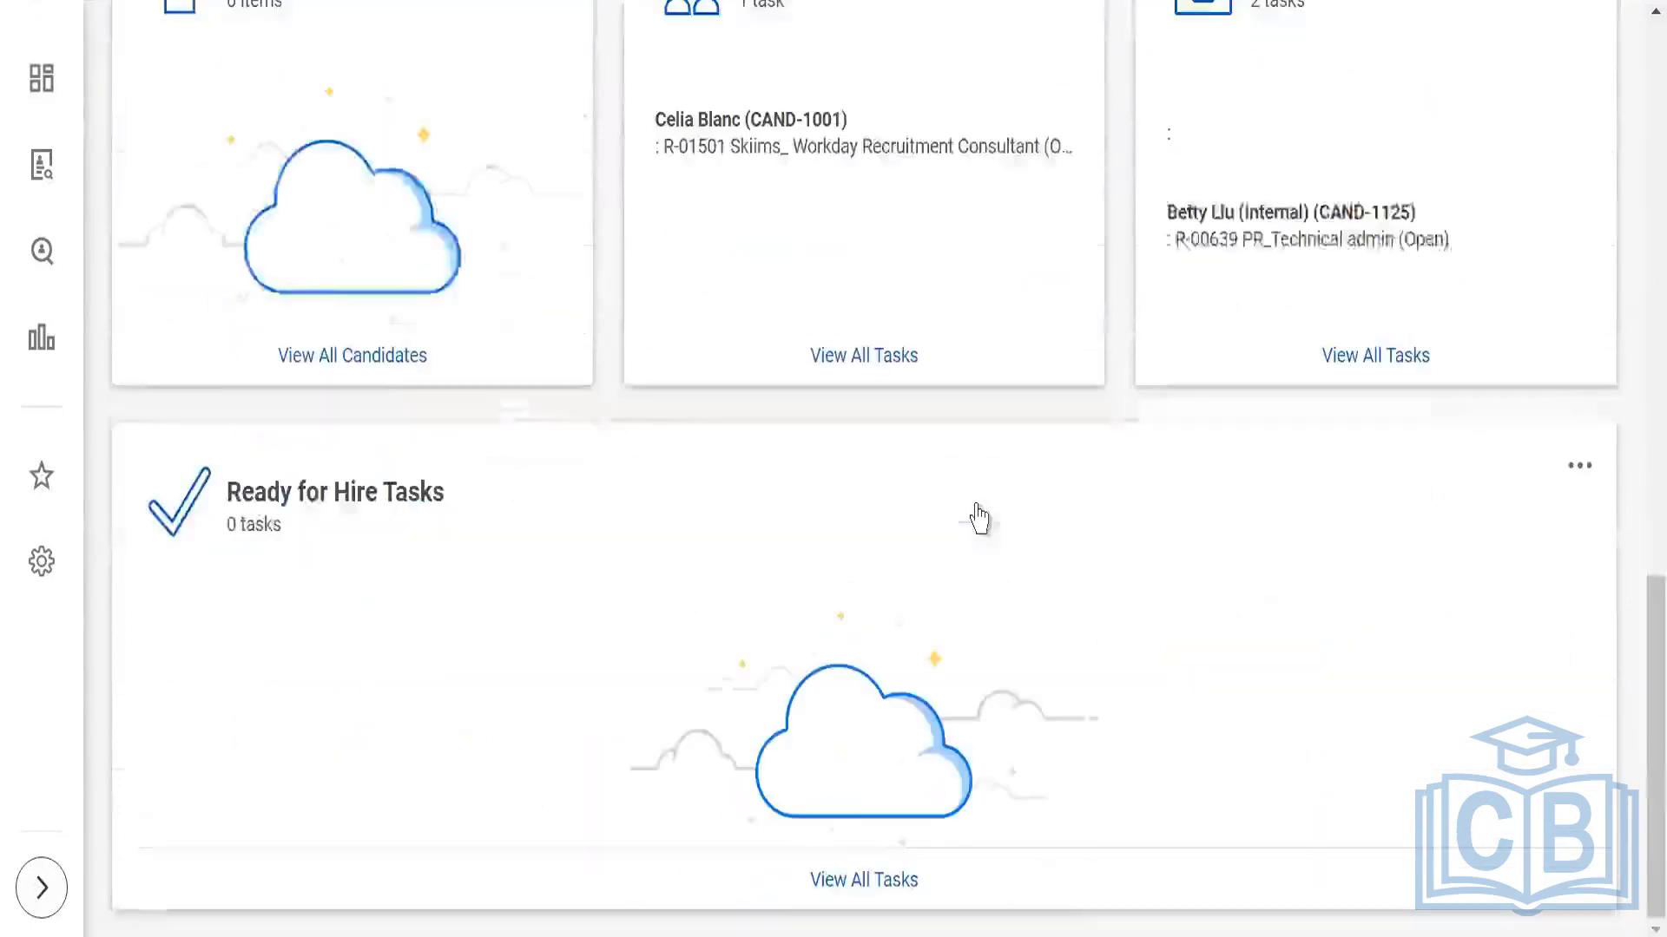
{"action": "scroll", "coordinate": [510, 607], "scroll_direction": "up", "scroll_amount": 11}
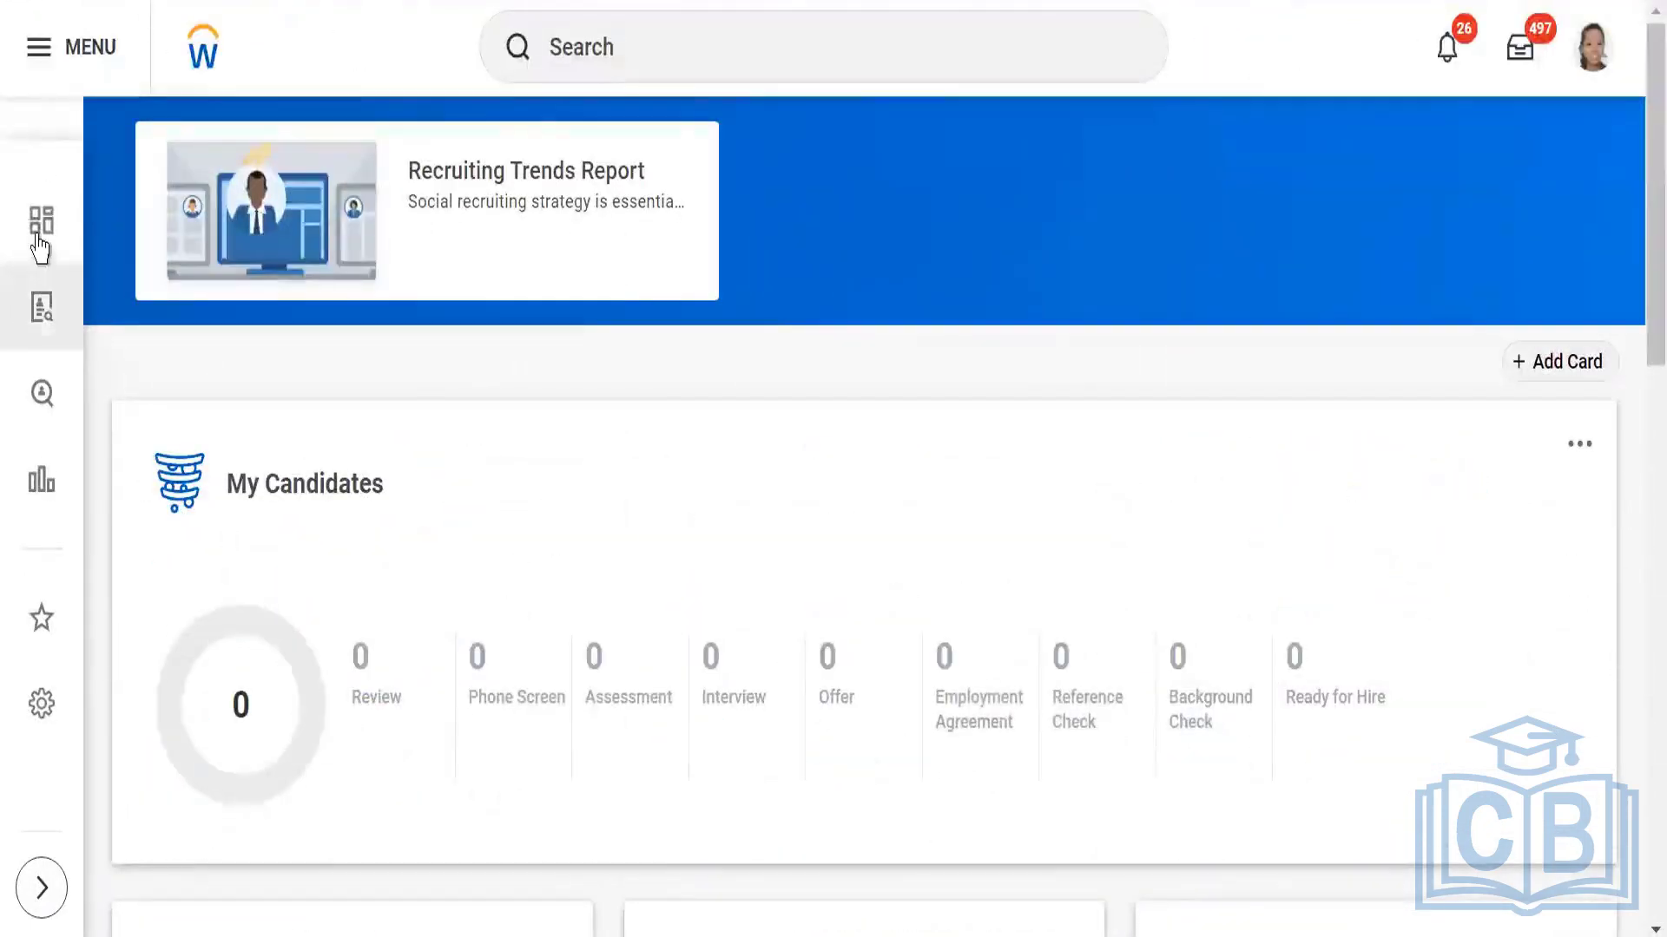
Look through the complete saved list of apps and close it.
{"action": "left_click", "coordinate": [39, 54]}
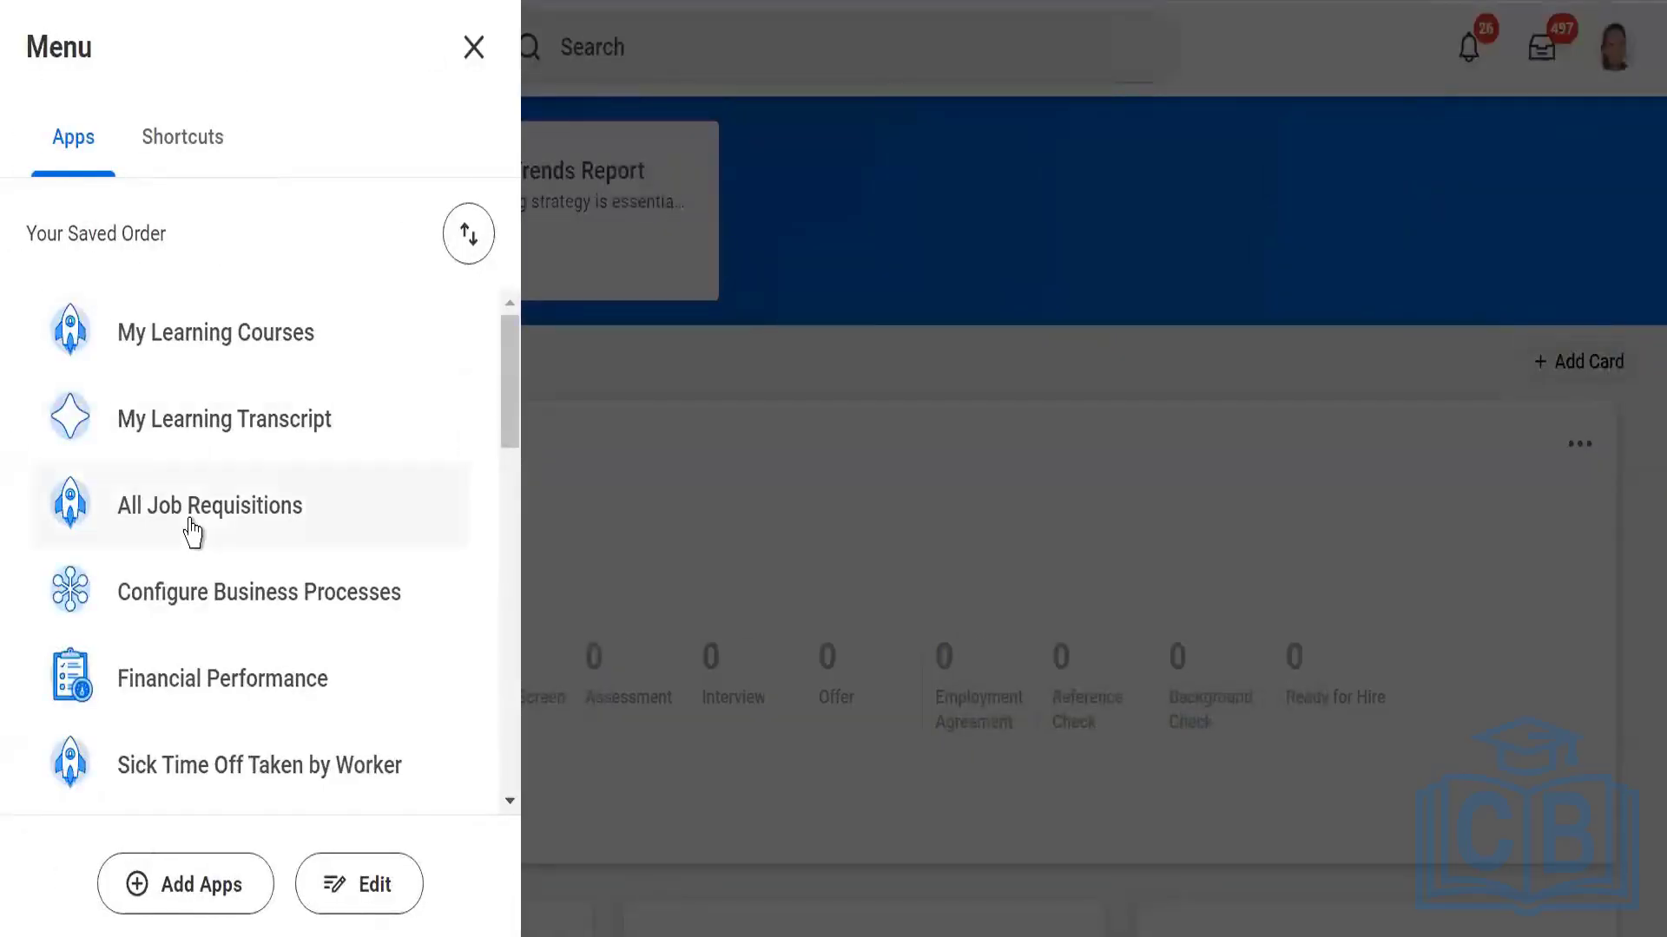
{"action": "scroll", "coordinate": [186, 555], "scroll_direction": "down", "scroll_amount": 5}
{"action": "scroll", "coordinate": [182, 593], "scroll_direction": "down", "scroll_amount": 10}
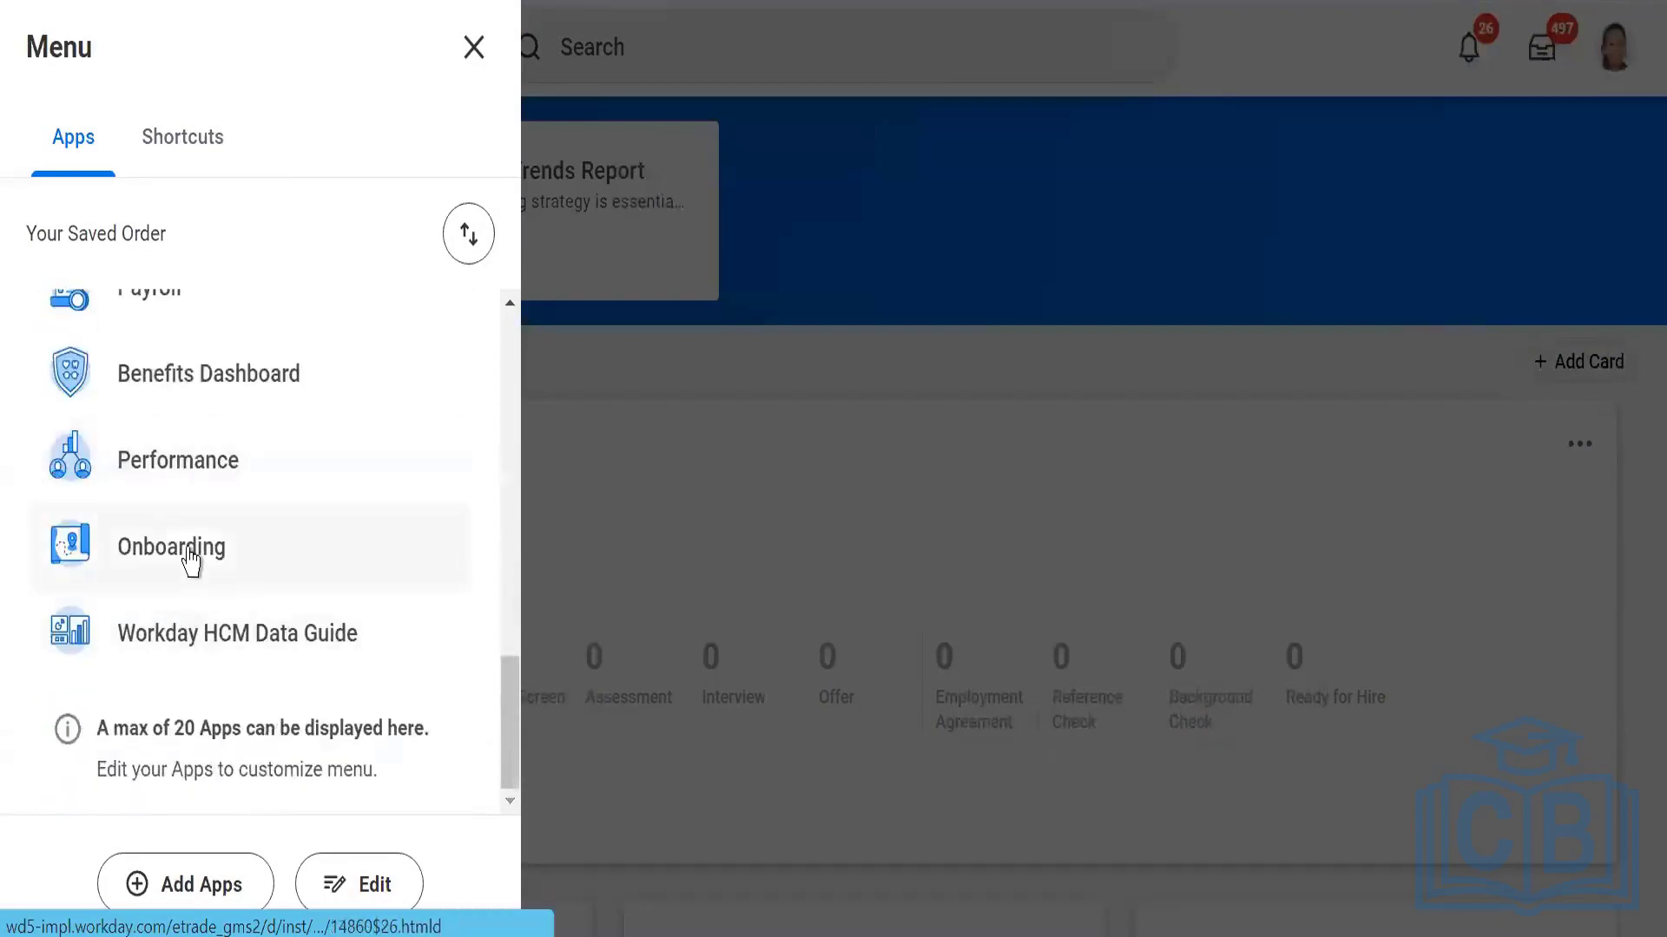
{"action": "scroll", "coordinate": [190, 560], "scroll_direction": "up", "scroll_amount": 5}
{"action": "scroll", "coordinate": [186, 558], "scroll_direction": "up", "scroll_amount": 5}
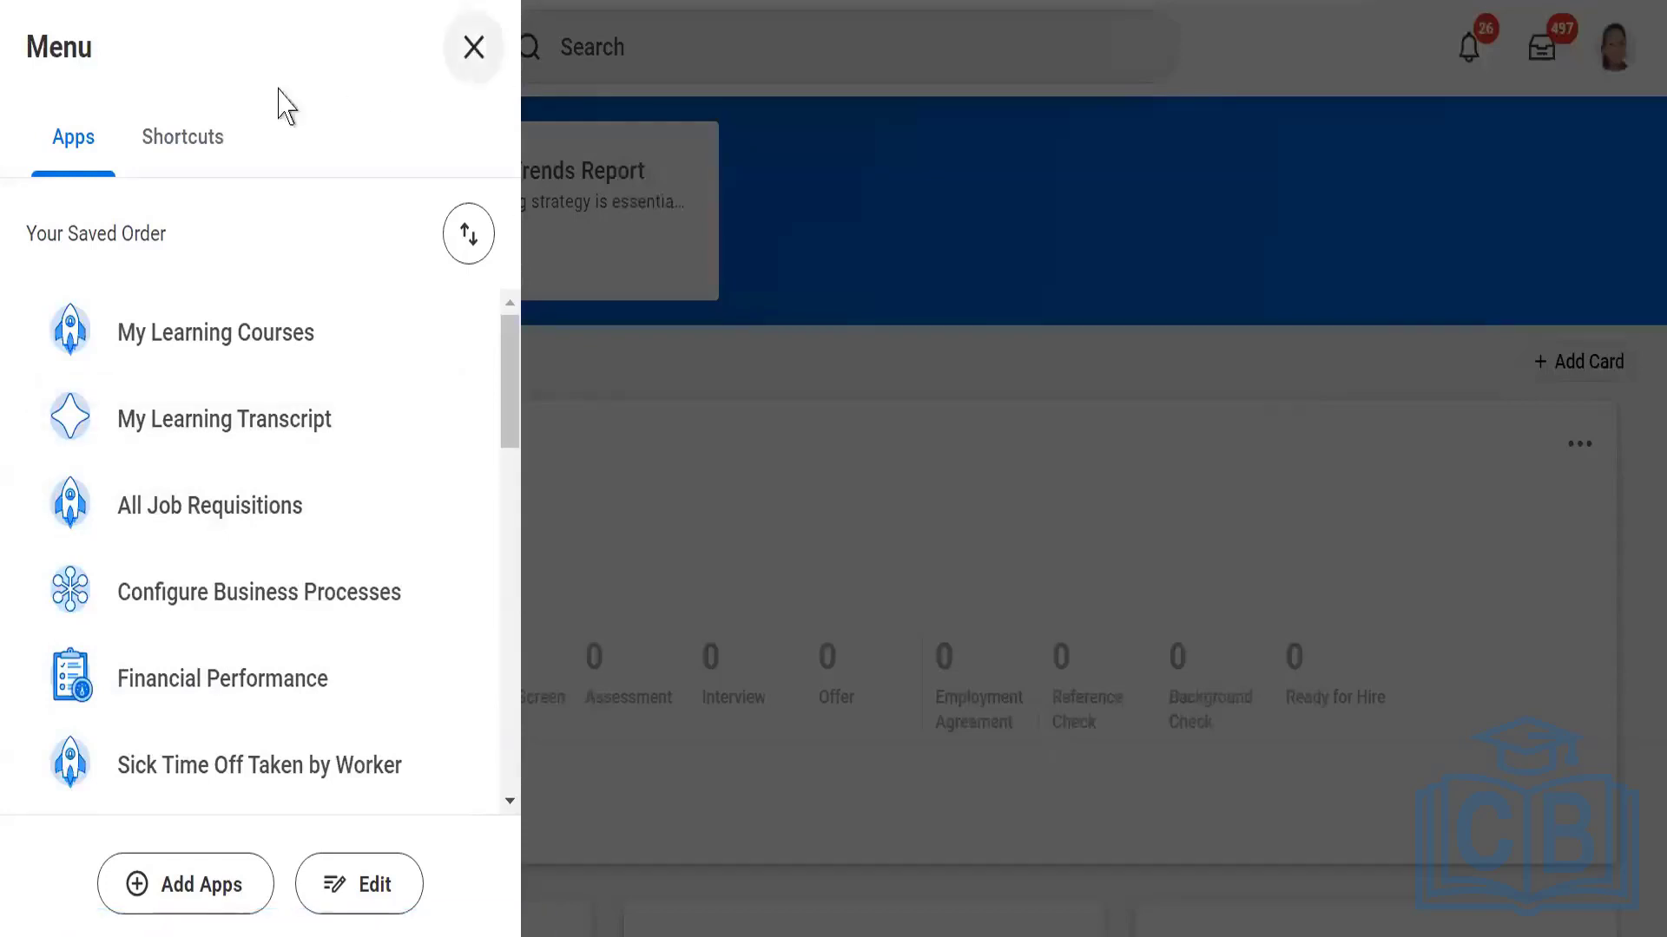
{"action": "left_click", "coordinate": [934, 307]}
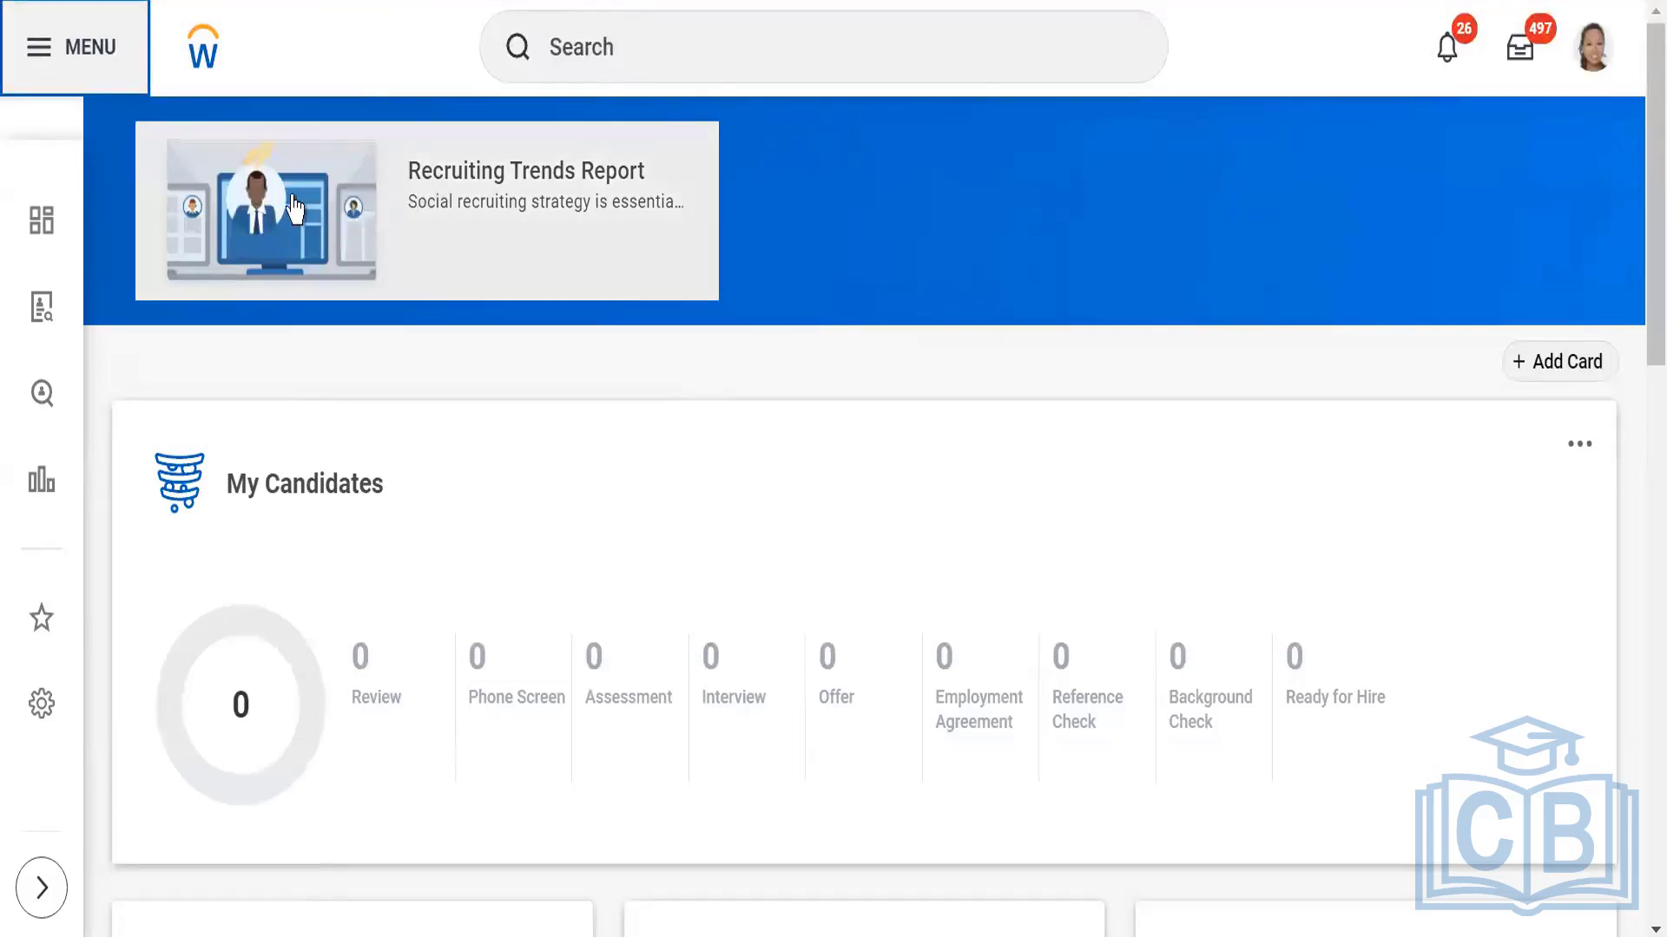
Open the Recruiting Trends Report announcement to read it, and close it again.
{"action": "left_click", "coordinate": [690, 204]}
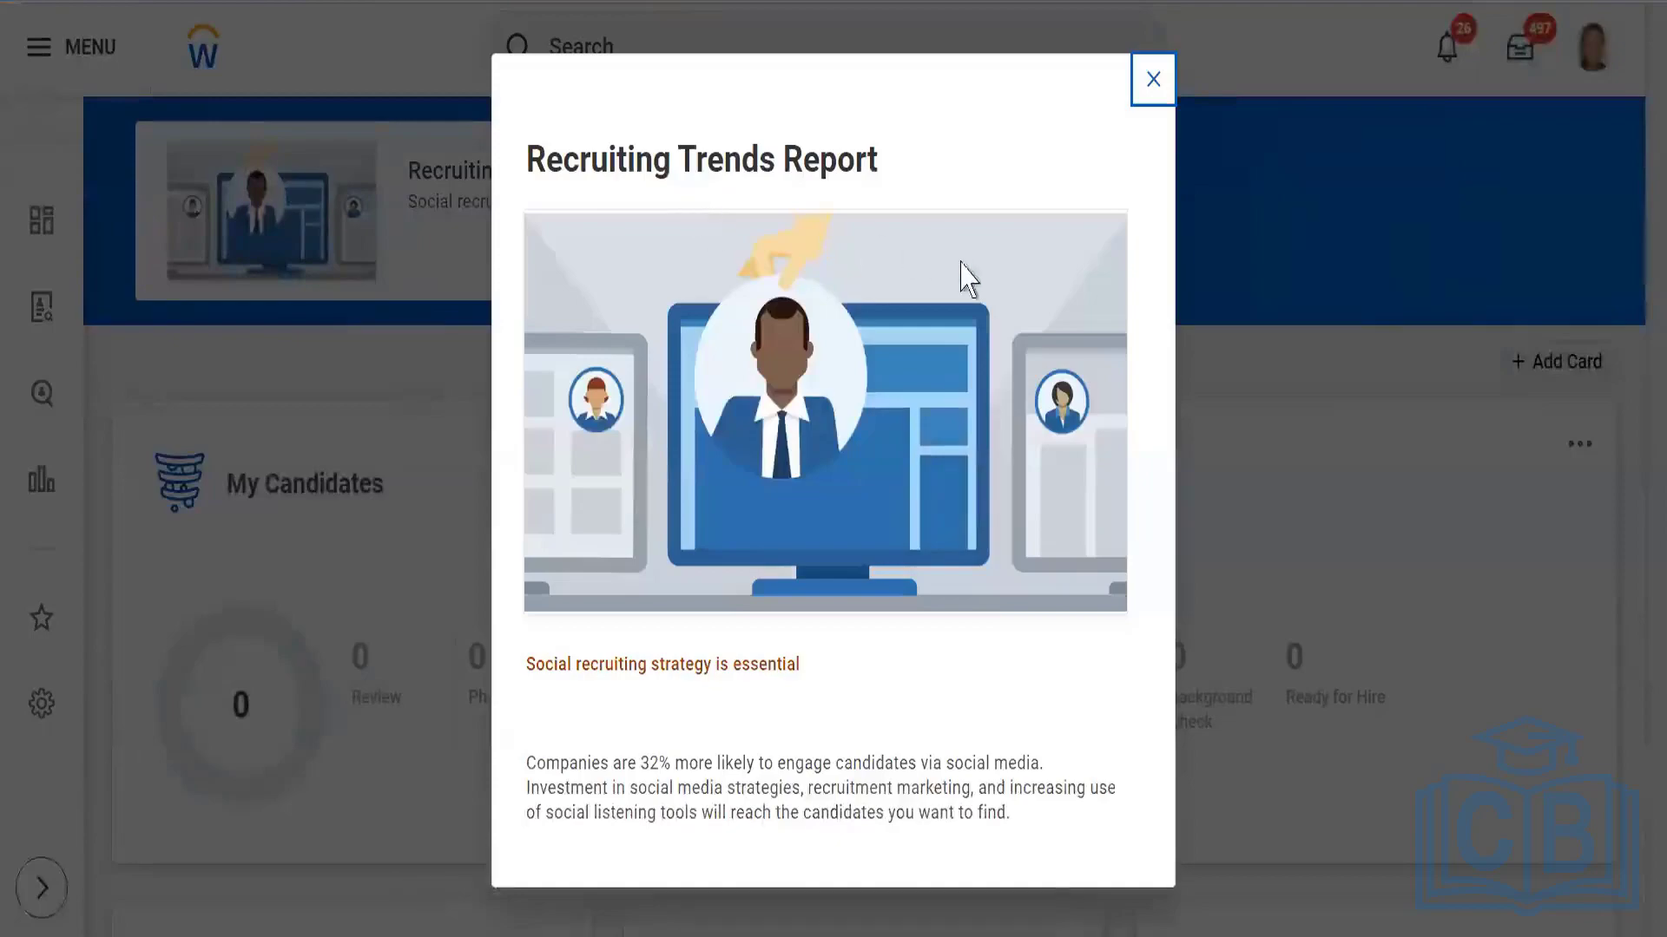
{"action": "left_click", "coordinate": [1152, 79]}
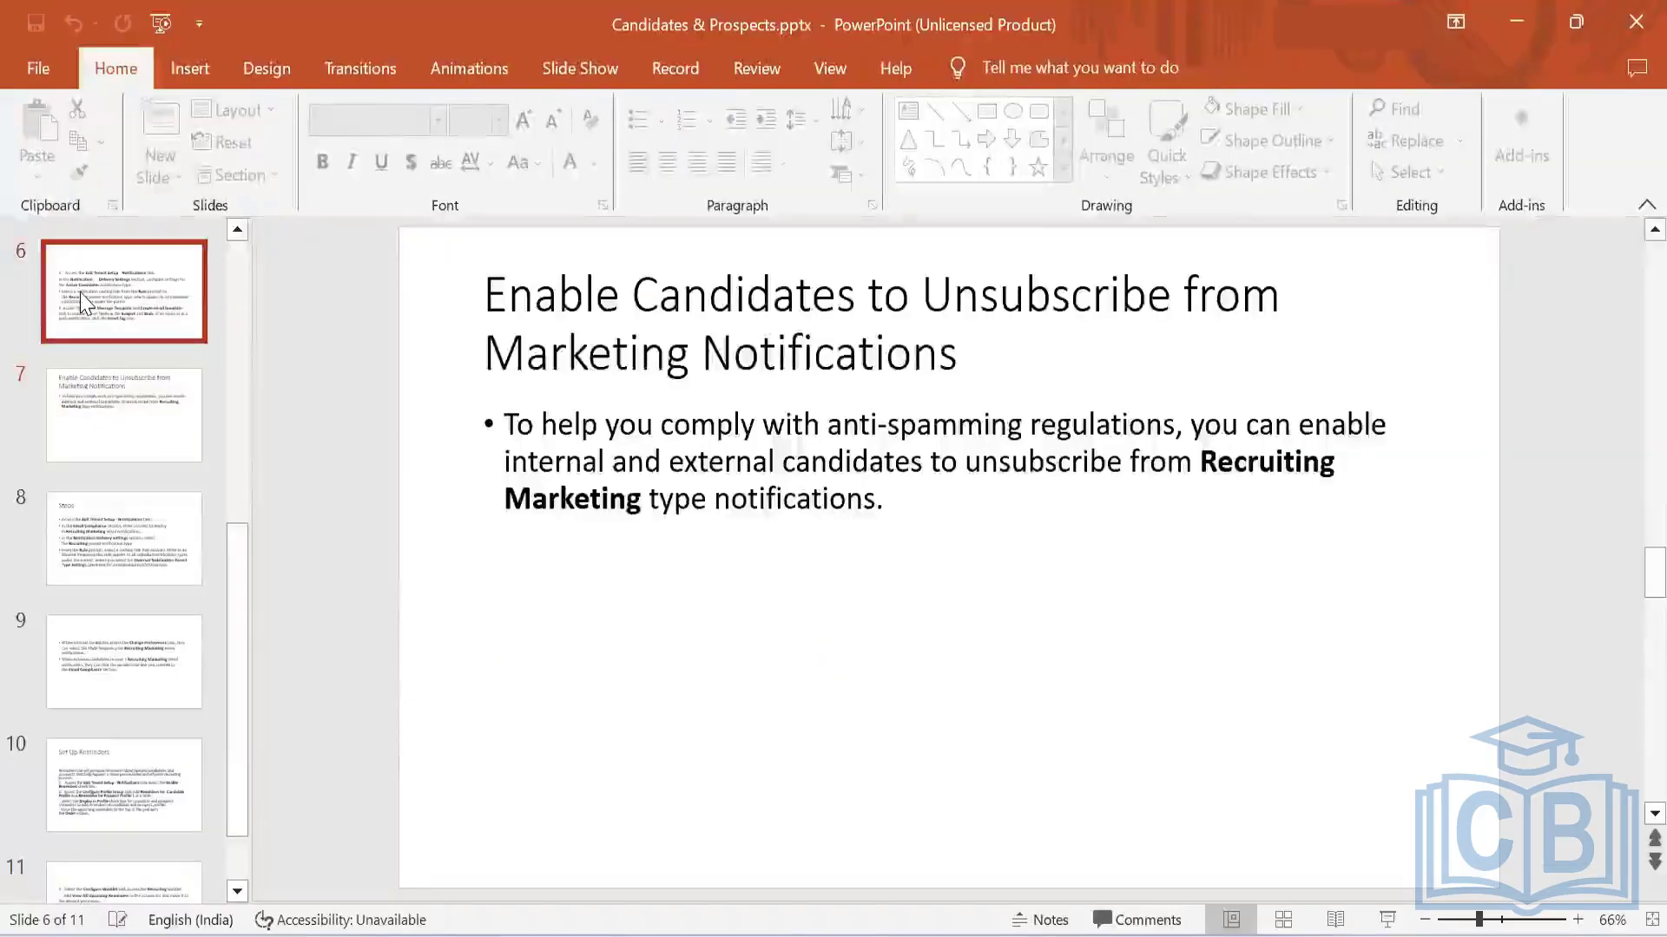
Switch to the Candidates & Prospects presentation in PowerPoint and go back to the slide "Create Custom Reference IDs for Candidates".
{"action": "key", "text": "Up"}
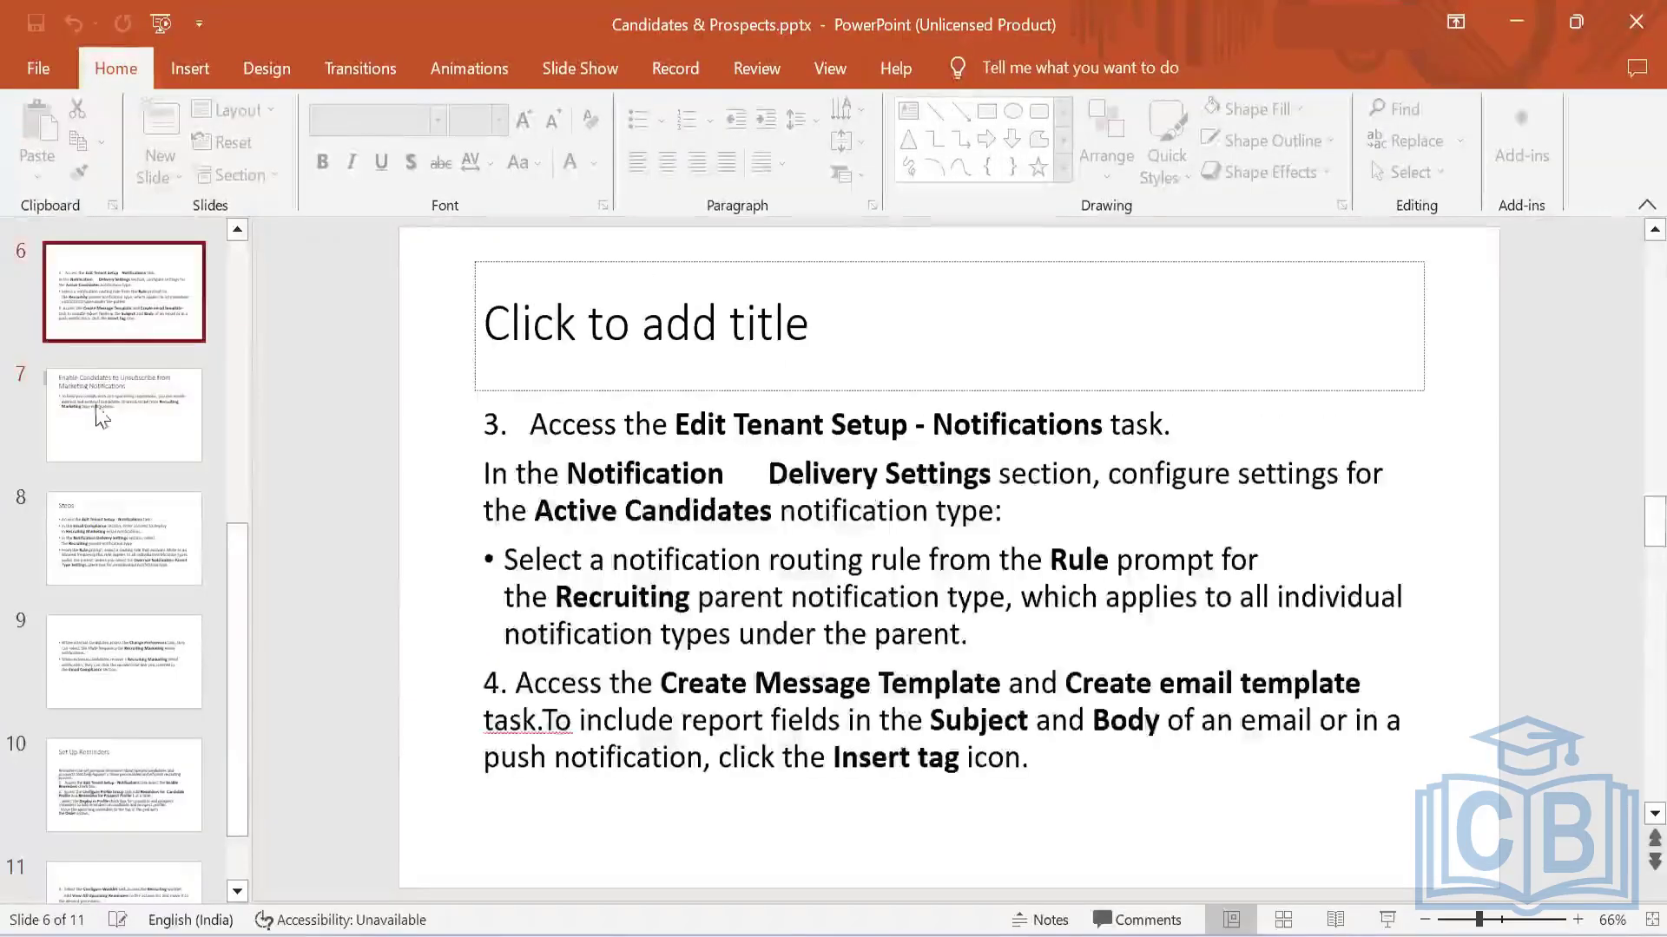
{"action": "scroll", "coordinate": [95, 417], "scroll_direction": "up", "scroll_amount": 2}
{"action": "left_click", "coordinate": [125, 399]}
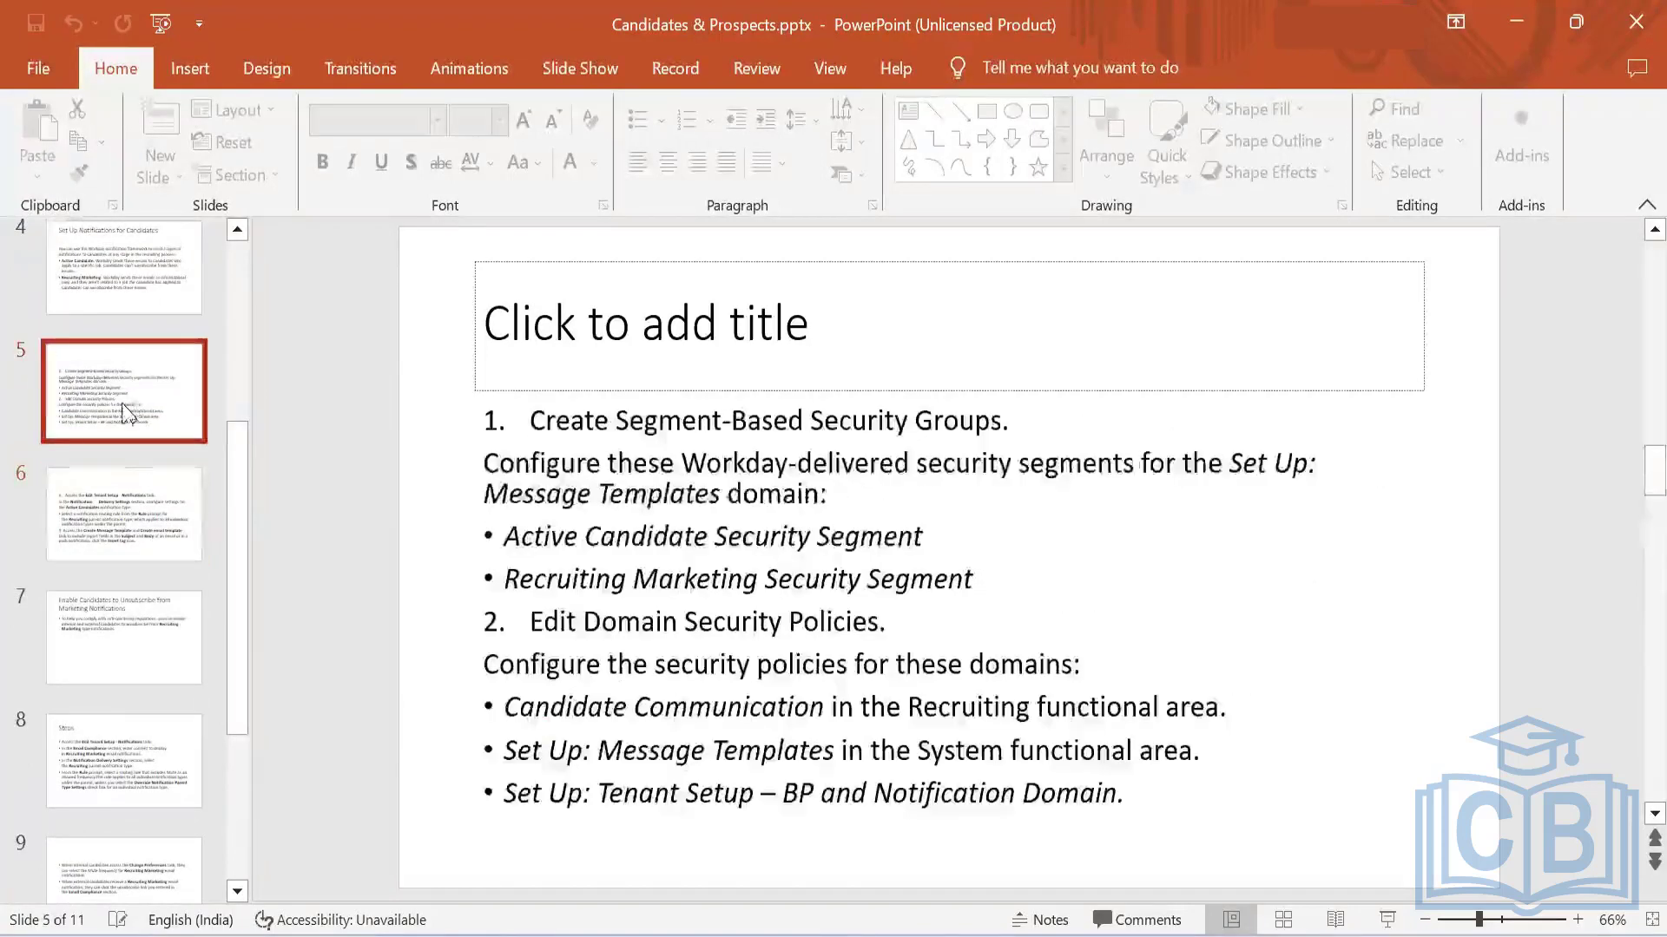
{"action": "left_click", "coordinate": [102, 283]}
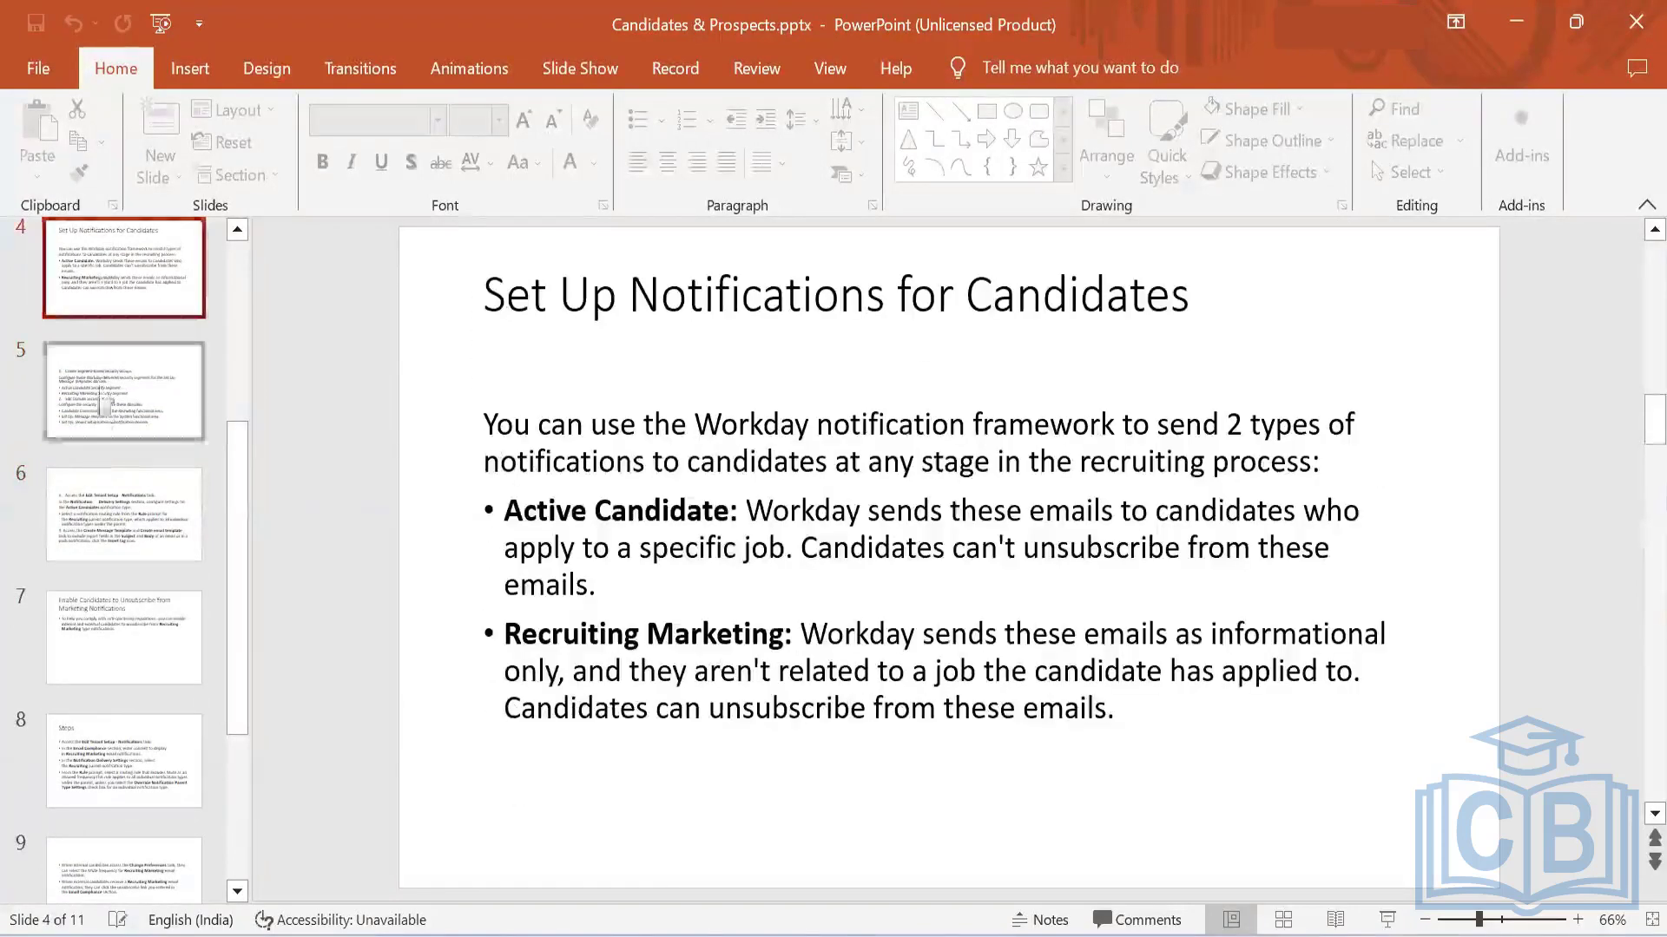
{"action": "scroll", "coordinate": [130, 417], "scroll_direction": "up", "scroll_amount": 3}
{"action": "left_click", "coordinate": [142, 431]}
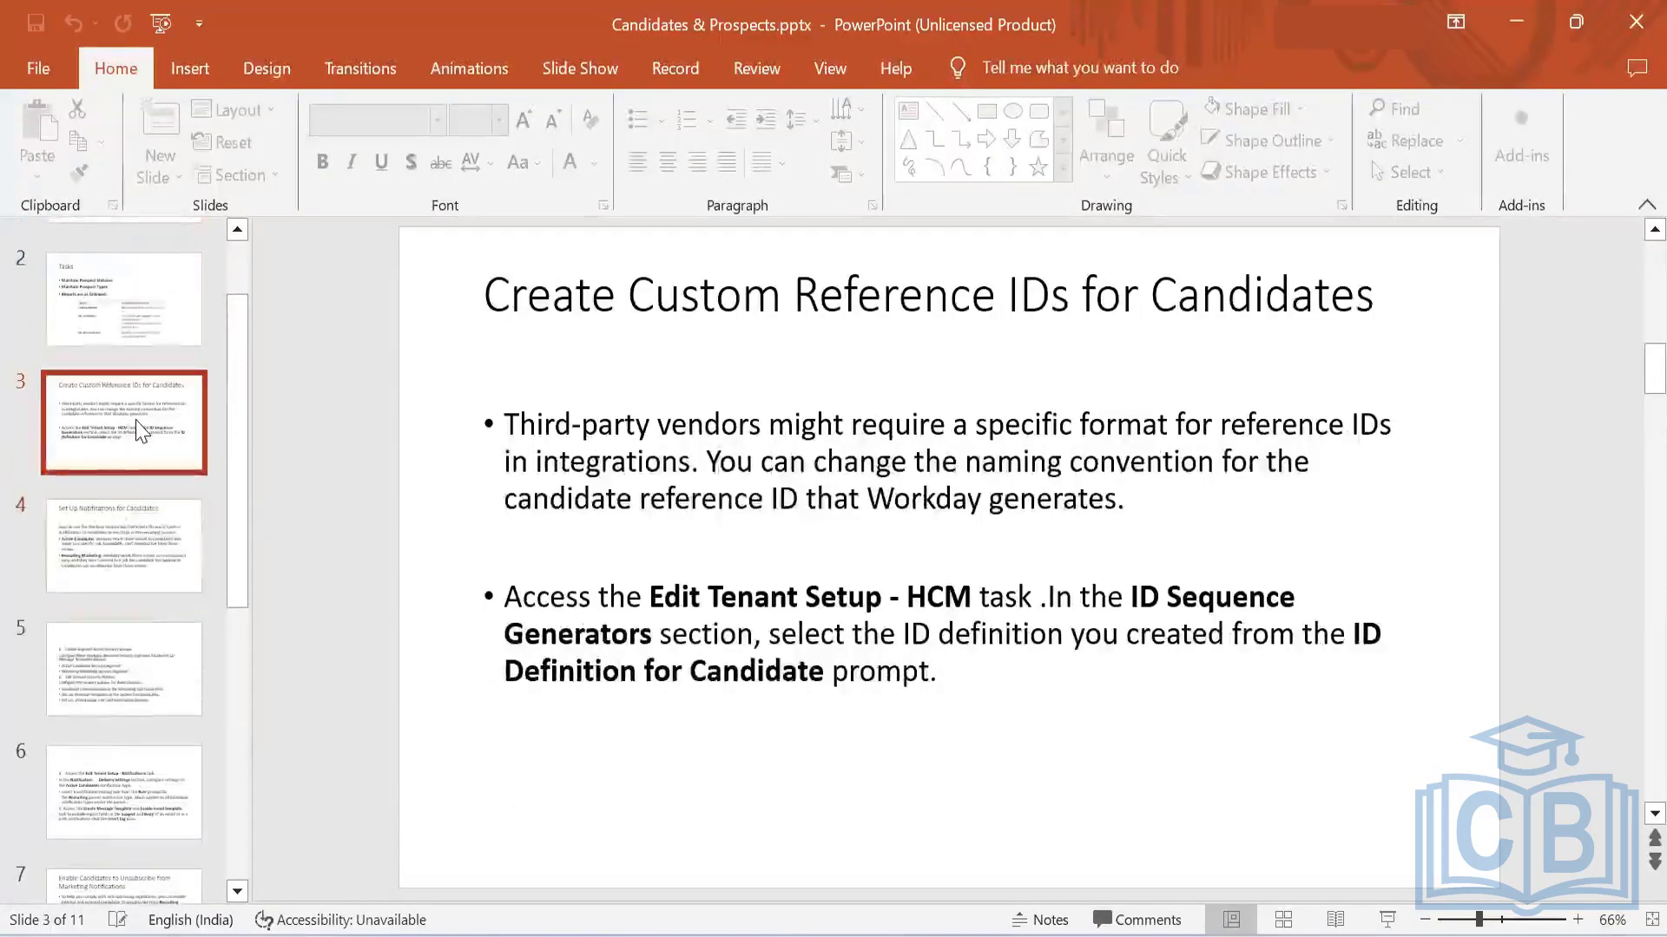